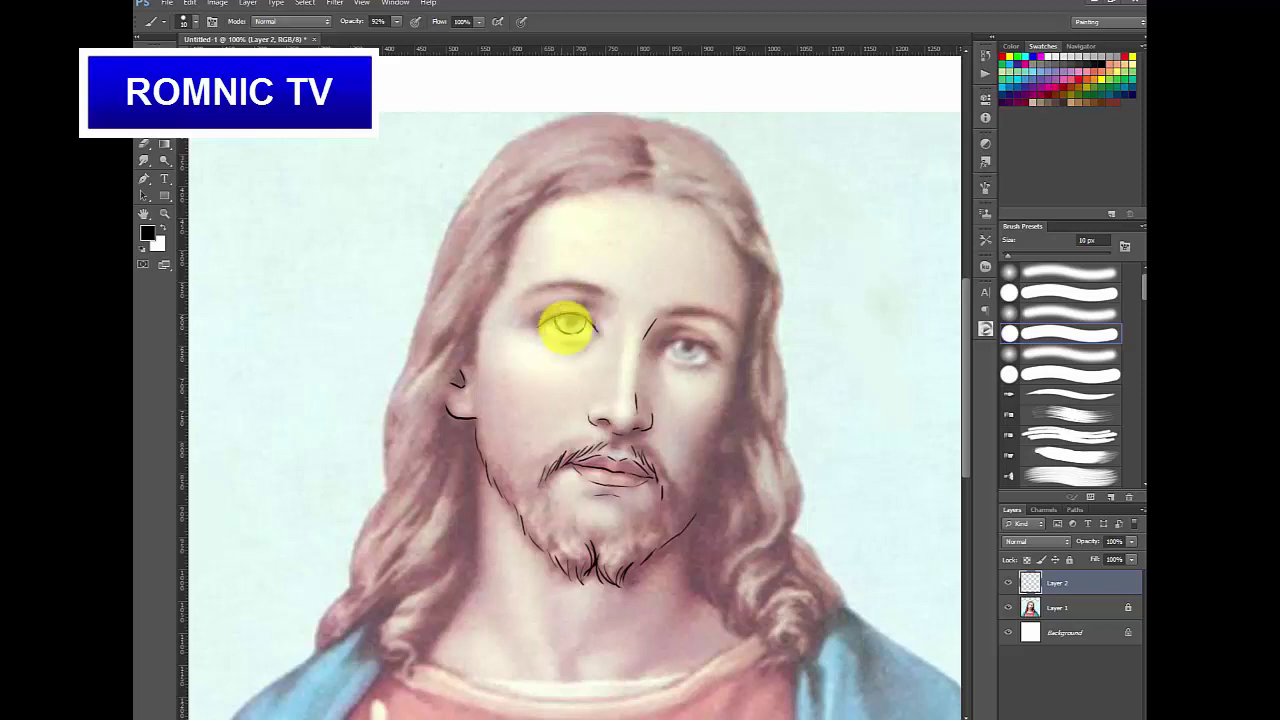
- Ink both eyes and eyebrows on Layer 2 with the 10 px black brush, following the reference portrait
mouse_move(548, 310)
mouse_down()
mouse_move(583, 307)
mouse_move(573, 341)
mouse_up()
drag(520, 296, 580, 277)
mouse_move(668, 312)
mouse_down()
mouse_move(721, 317)
mouse_move(732, 328)
mouse_move(693, 305)
mouse_move(722, 321)
mouse_move(650, 345)
mouse_move(718, 357)
mouse_up()
drag(658, 350, 700, 347)
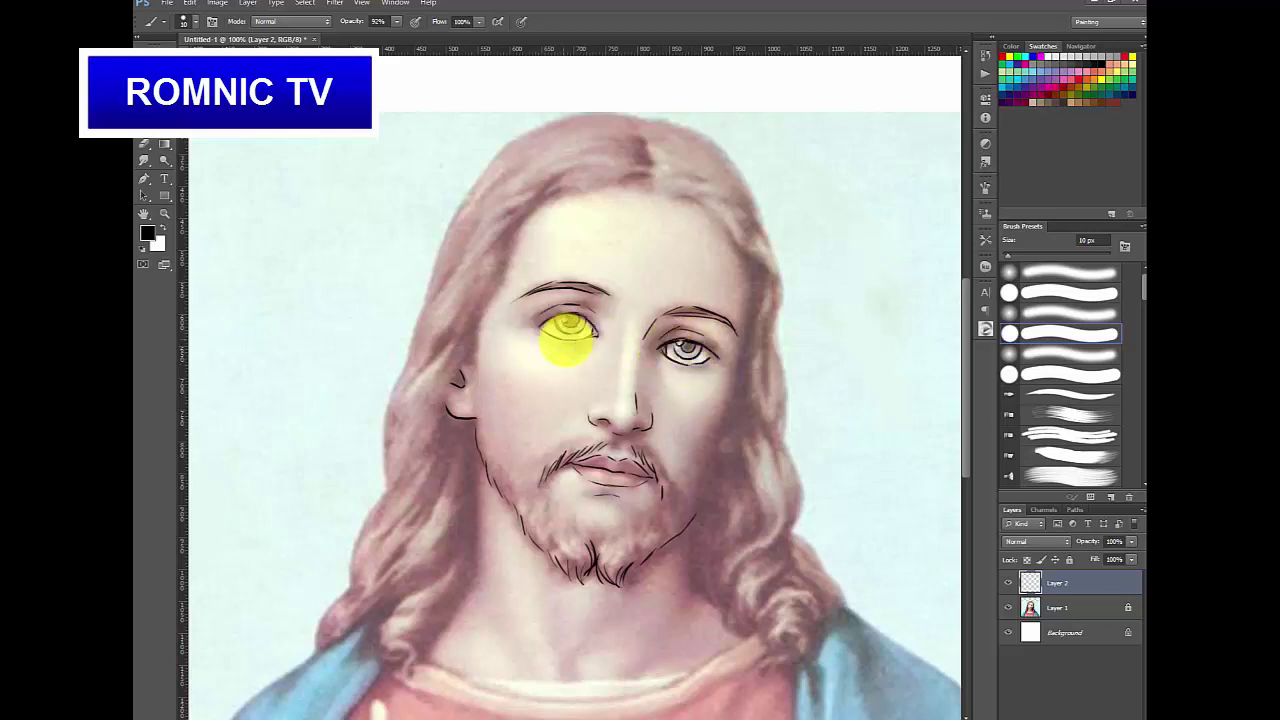
- Ink the hair strands running from the parting down beside the cheek on the image's right side
mouse_move(675, 197)
mouse_down()
mouse_move(747, 255)
mouse_move(759, 425)
mouse_move(788, 508)
mouse_move(715, 602)
mouse_up()
drag(746, 464, 740, 432)
drag(748, 330, 704, 501)
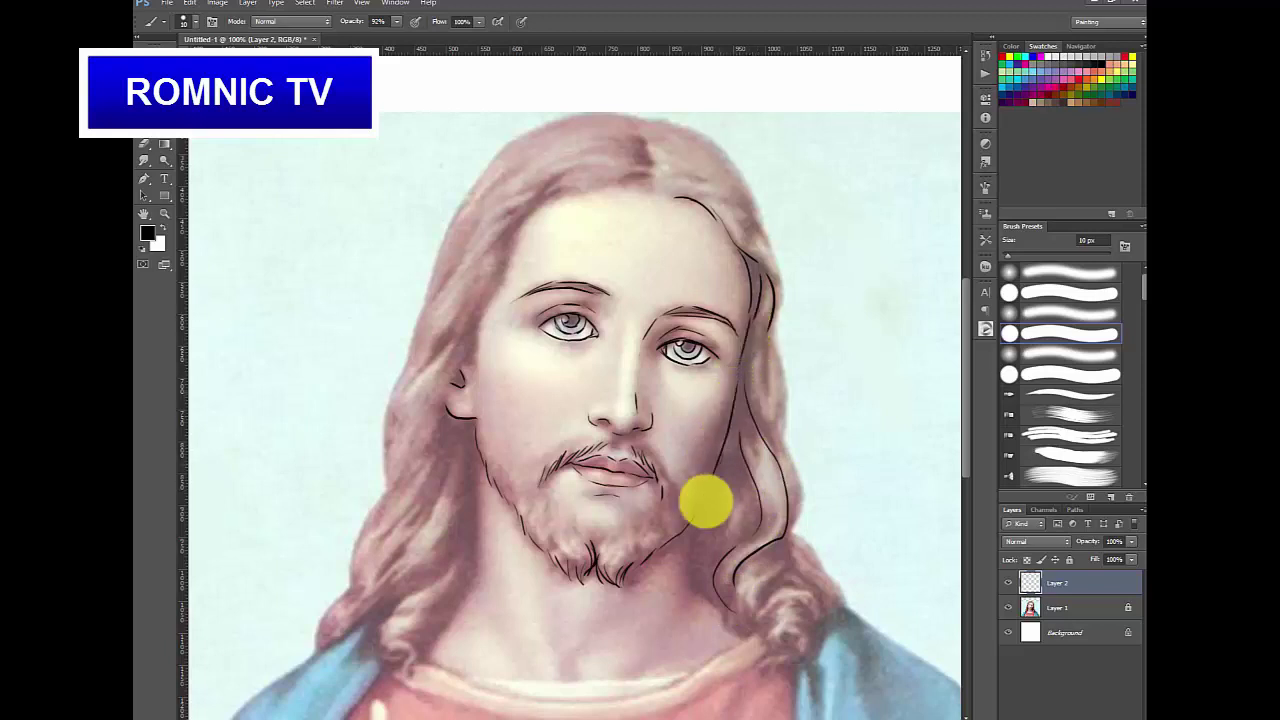
- Add short ink strokes for the beard and moustache hairs along the jaw, chin and mouth corner
drag(633, 522, 619, 553)
mouse_move(572, 525)
mouse_down()
mouse_move(553, 494)
mouse_move(539, 533)
mouse_move(538, 476)
mouse_move(486, 463)
mouse_up()
drag(675, 478, 671, 512)
drag(640, 446, 657, 470)
- Ink the neck edges and the wavy hair locks and curls falling to the shoulder on the image's left side
mouse_move(727, 432)
mouse_down()
mouse_move(699, 505)
mouse_move(726, 606)
mouse_move(752, 638)
mouse_up()
mouse_move(473, 422)
mouse_down()
mouse_move(472, 519)
mouse_move(421, 658)
mouse_up()
drag(405, 638, 414, 686)
drag(384, 610, 408, 656)
drag(424, 597, 460, 530)
drag(434, 482, 386, 566)
drag(449, 442, 392, 566)
drag(368, 515, 348, 586)
drag(358, 588, 314, 643)
- Trace the outer contour of the hair around the crown and down to the shoulder curls
mouse_move(411, 466)
mouse_down()
mouse_move(421, 340)
mouse_move(426, 418)
mouse_move(538, 202)
mouse_move(628, 153)
mouse_move(656, 185)
mouse_move(656, 168)
mouse_move(656, 188)
mouse_move(751, 210)
mouse_move(777, 264)
mouse_move(776, 402)
mouse_move(802, 543)
mouse_move(845, 608)
mouse_up()
mouse_move(652, 120)
mouse_down()
mouse_move(709, 137)
mouse_move(760, 215)
mouse_up()
mouse_move(457, 211)
mouse_down()
mouse_move(520, 134)
mouse_move(640, 117)
mouse_up()
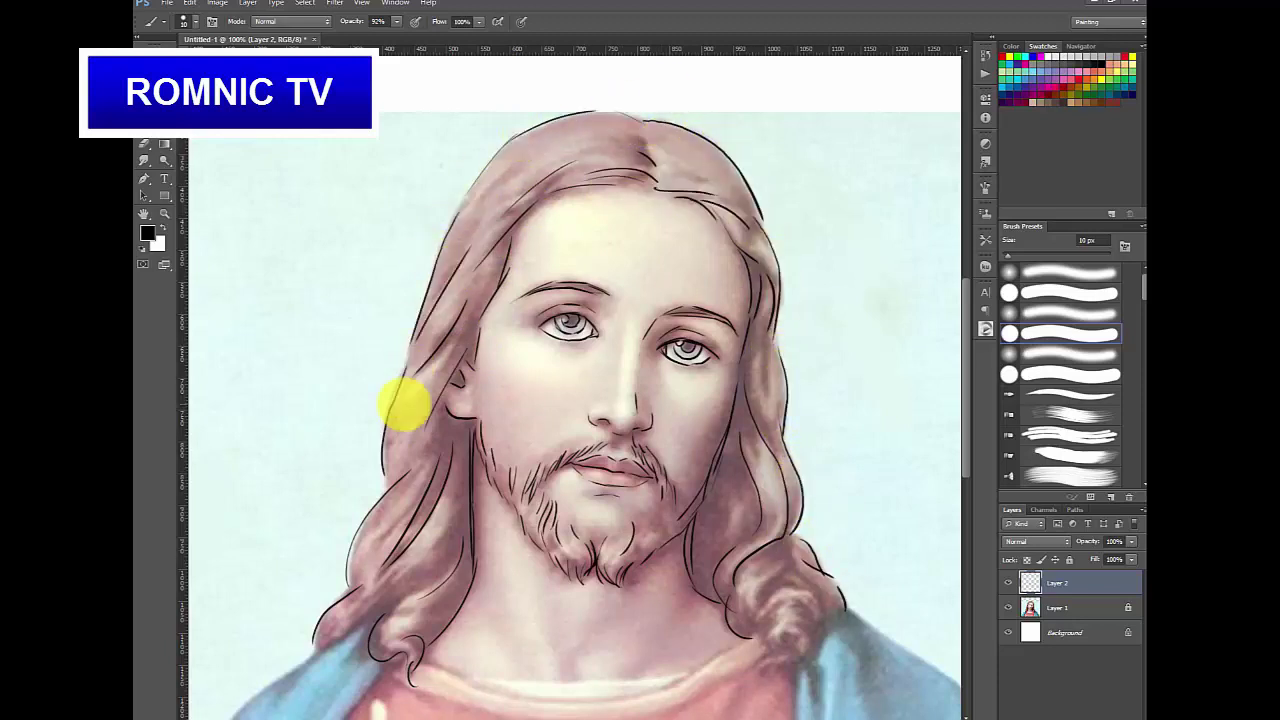
- Ink the robe's curved neckline and the remaining hair curls resting on the shoulders
key(ctrl+minus)
mouse_move(708, 553)
mouse_down()
mouse_move(609, 574)
mouse_move(486, 569)
mouse_move(600, 591)
mouse_up()
drag(331, 706, 430, 562)
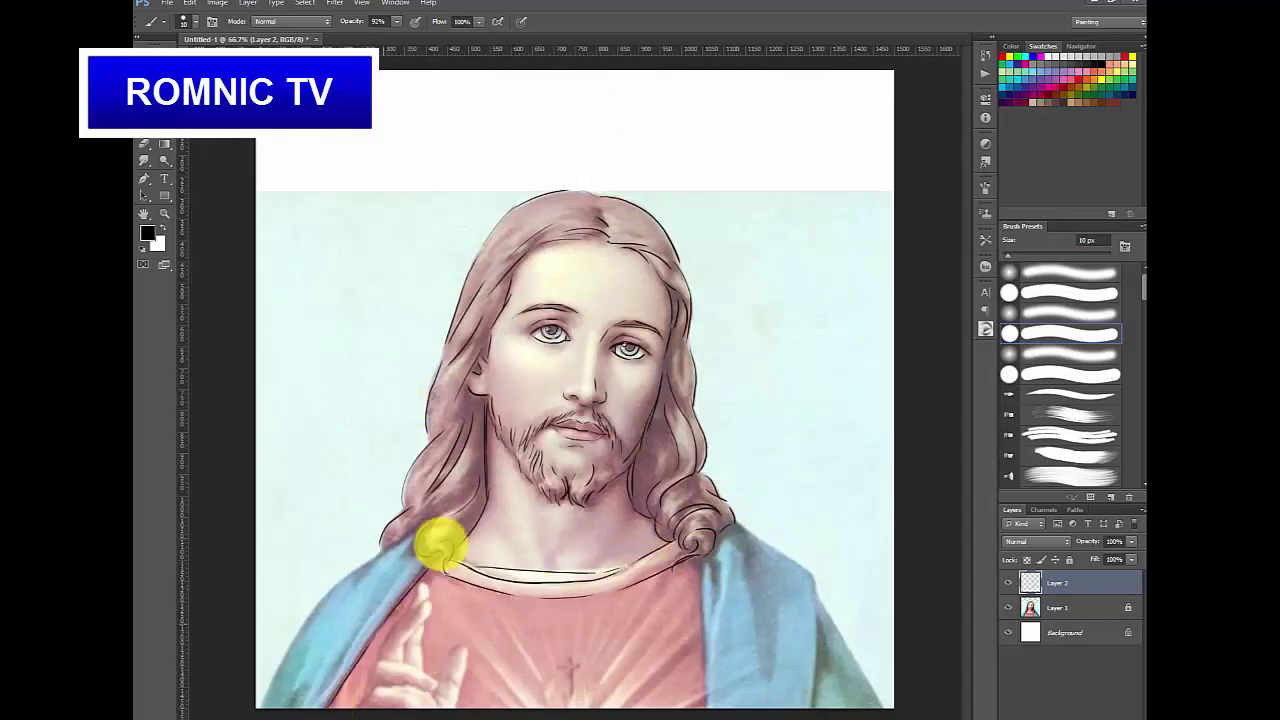
- Outline the cloak on both shoulders, including its inner edges down to the bottom of the canvas
drag(260, 706, 421, 541)
drag(320, 698, 402, 578)
mouse_move(736, 525)
mouse_down()
mouse_move(774, 553)
mouse_move(817, 706)
mouse_up()
drag(703, 561, 709, 706)
drag(817, 598, 882, 707)
- Trace the raised hand and its fingers in front of the robe
mouse_move(362, 706)
mouse_down()
mouse_move(388, 688)
mouse_move(374, 660)
mouse_move(438, 686)
mouse_up()
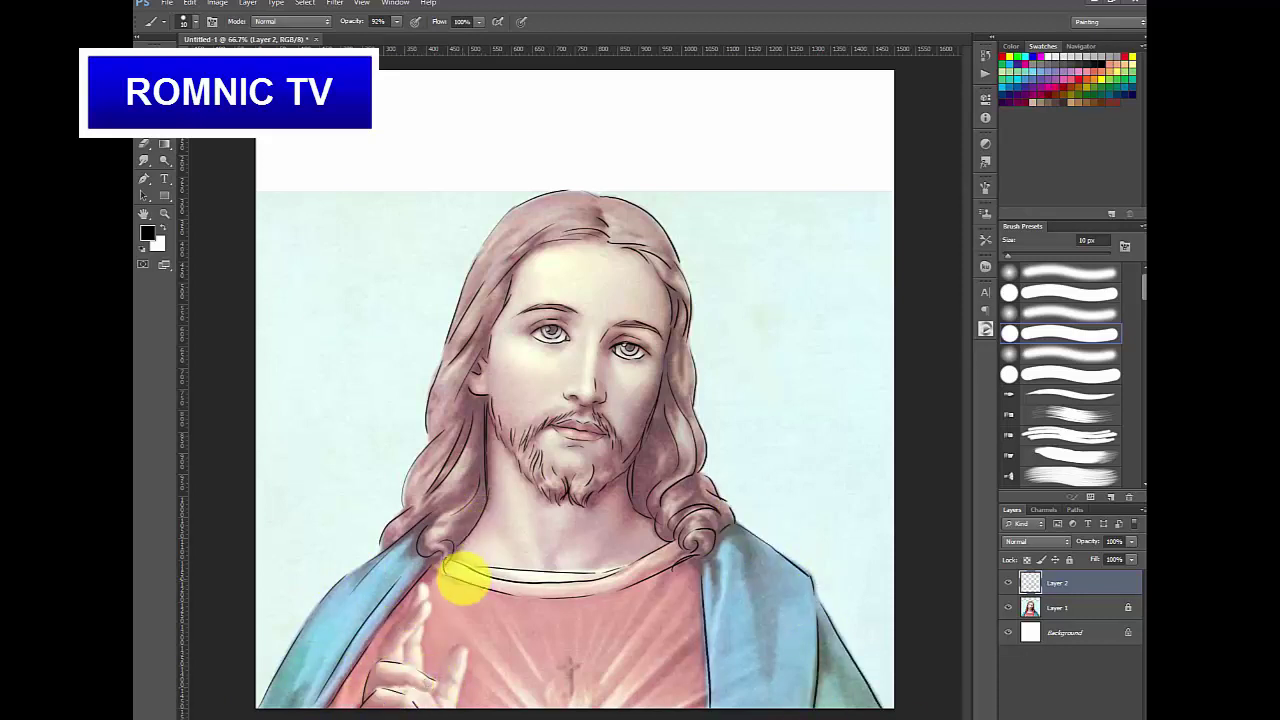
drag(377, 660, 426, 593)
mouse_move(404, 667)
mouse_down()
mouse_move(408, 627)
mouse_move(431, 603)
mouse_up()
mouse_move(431, 603)
mouse_down()
mouse_move(416, 629)
mouse_move(424, 672)
mouse_move(428, 588)
mouse_up()
drag(437, 699, 468, 660)
- Add fold lines to the cloak on the image's right side and short neck lines above the collar
drag(742, 529, 768, 696)
mouse_move(787, 611)
mouse_down()
mouse_move(787, 655)
mouse_move(815, 704)
mouse_up()
mouse_move(541, 552)
mouse_down()
mouse_move(555, 571)
mouse_move(523, 569)
mouse_up()
- Compare the line art with the reference by toggling layer visibility, leaving Layer 1 hidden and Layer 2 visible
click(1008, 607)
click(1008, 607)
click(1008, 607)
click(1008, 607)
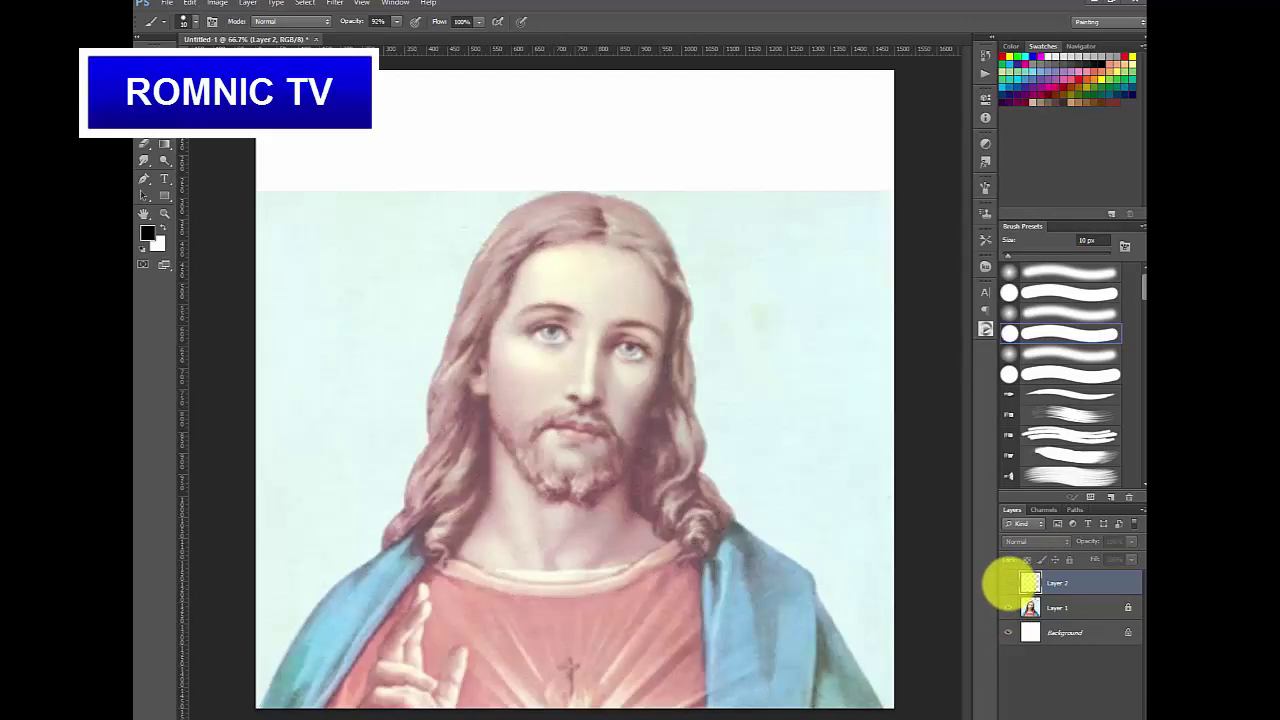
click(1008, 607)
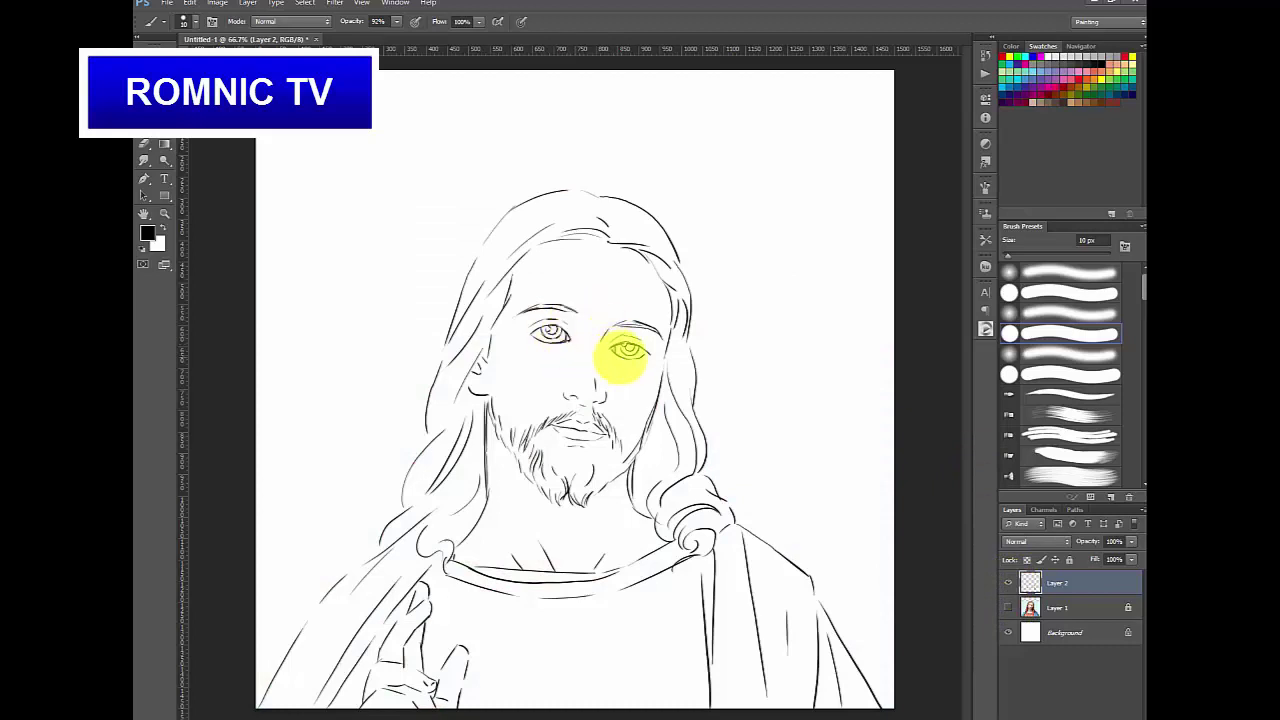
click(1008, 607)
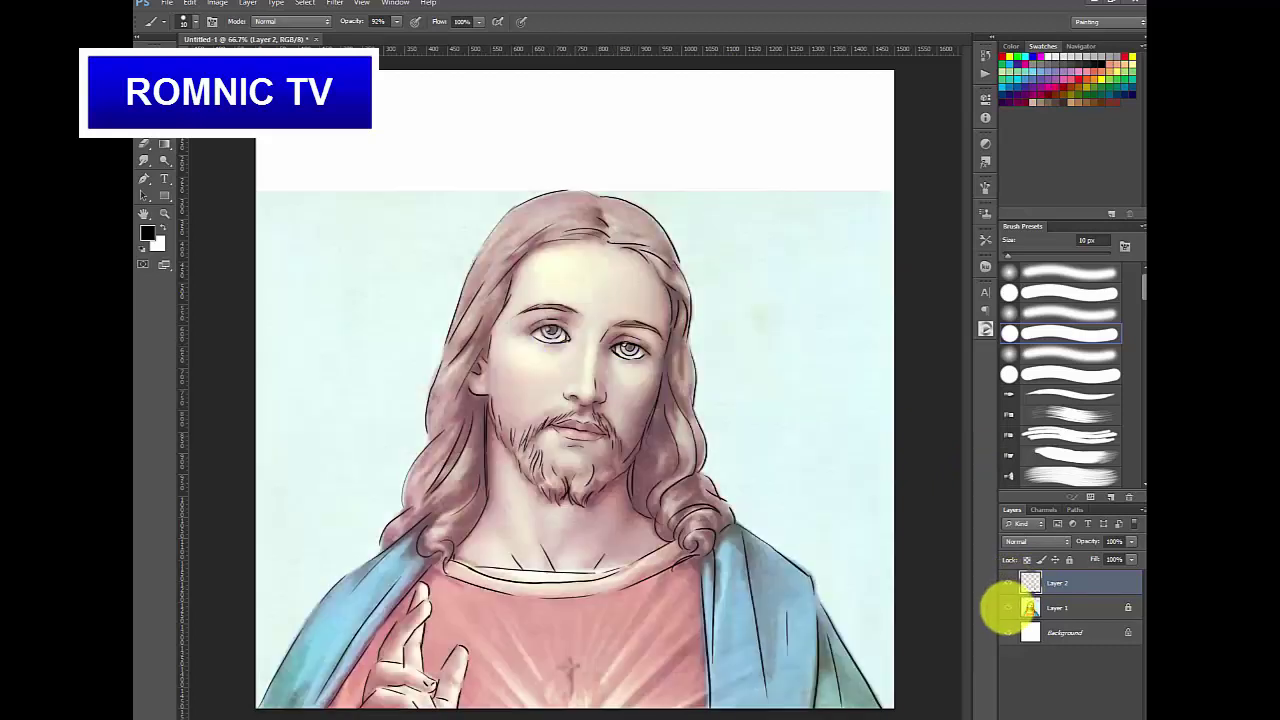
click(1008, 607)
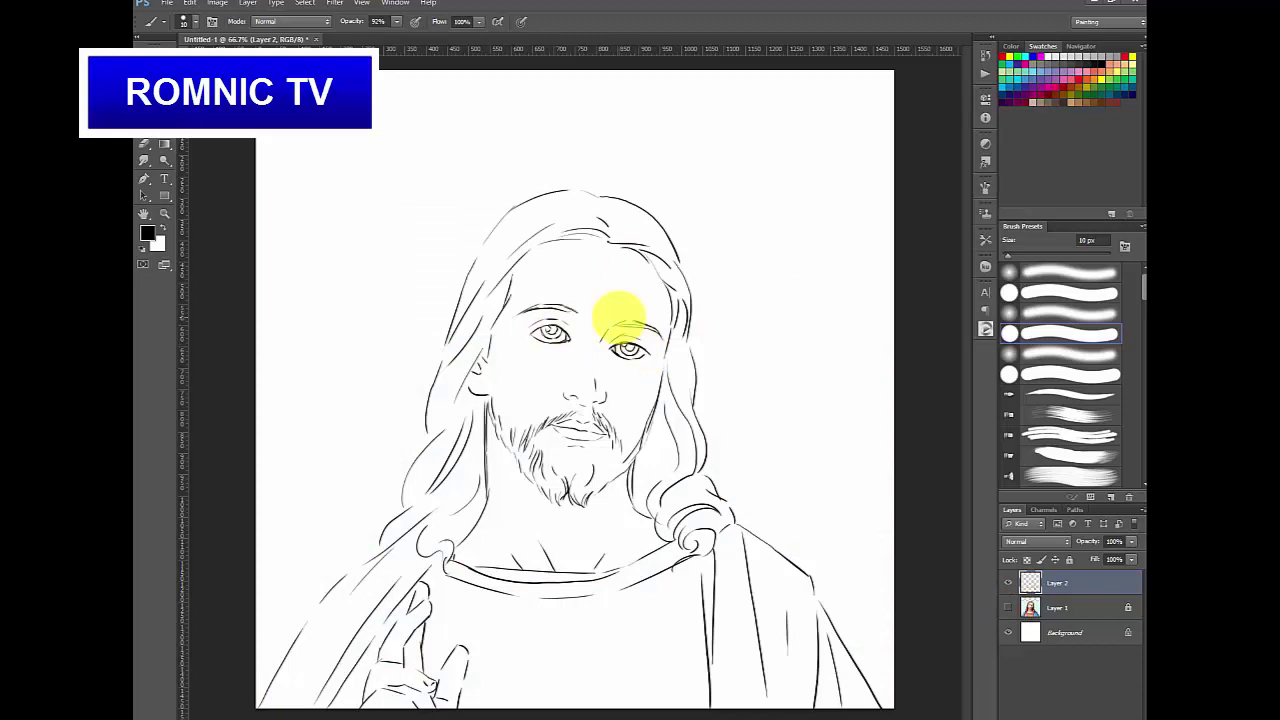
click(1008, 607)
click(1008, 607)
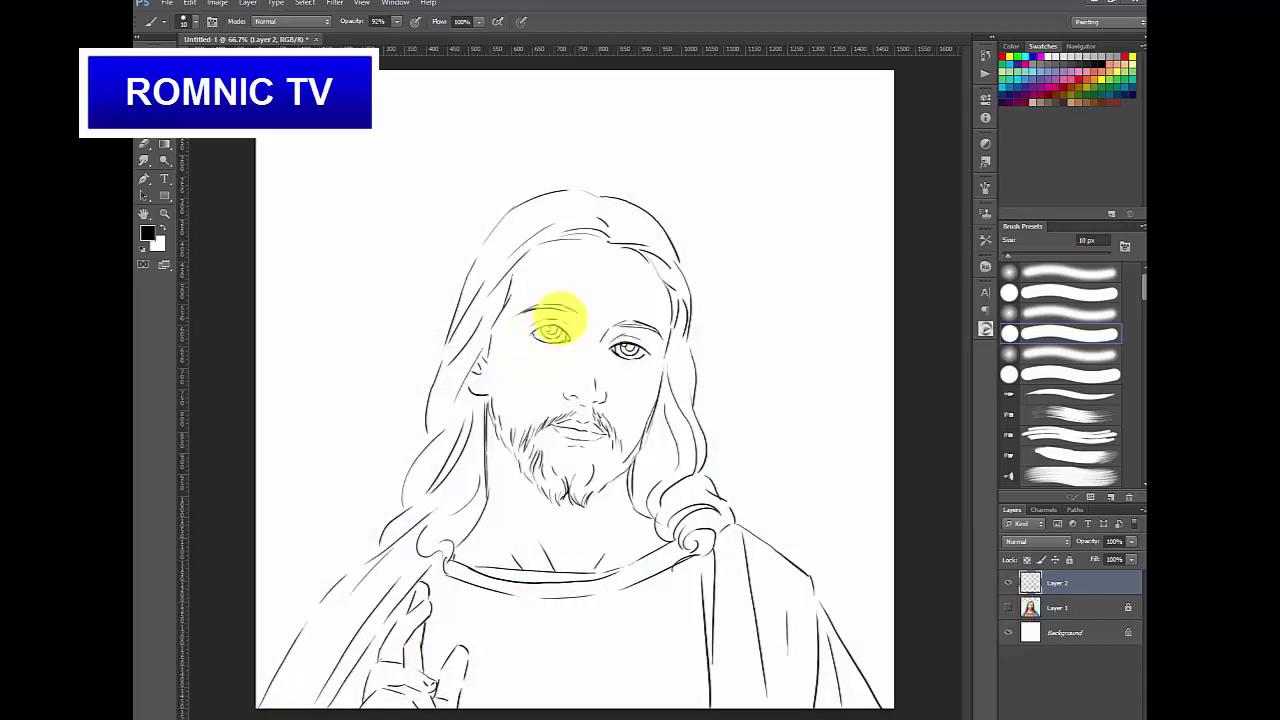
- Lock all of Layer 2 and create a new layer directly above Layer 1
click(1069, 559)
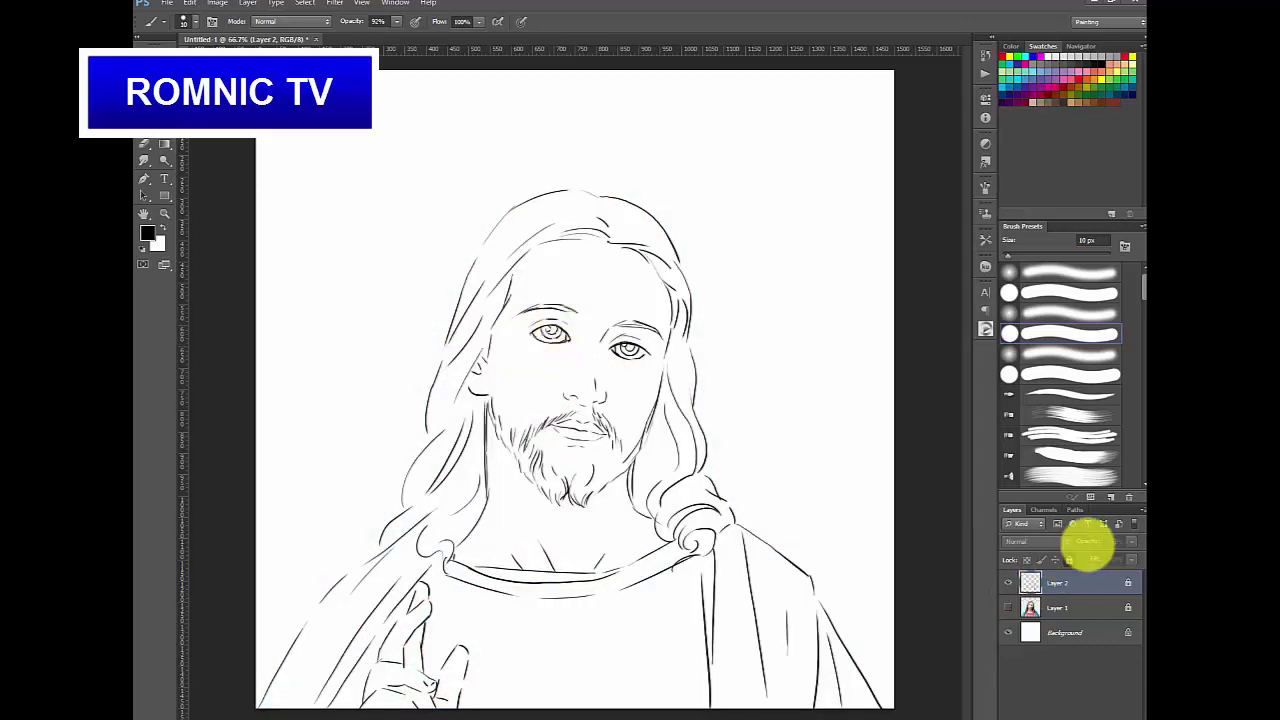
double_click(1126, 608)
click(645, 275)
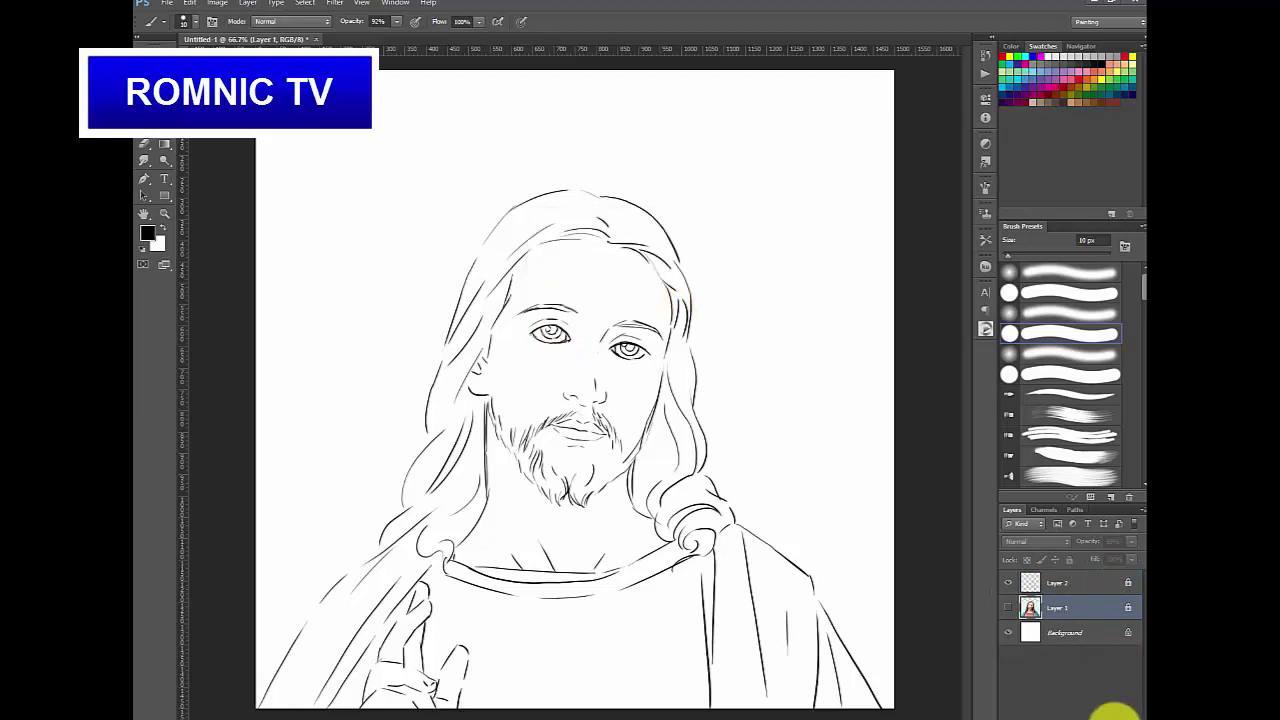
click(1114, 716)
- Activate the Pen tool and pick a salmon-pink foreground colour in PaintersWheel
click(150, 178)
click(985, 328)
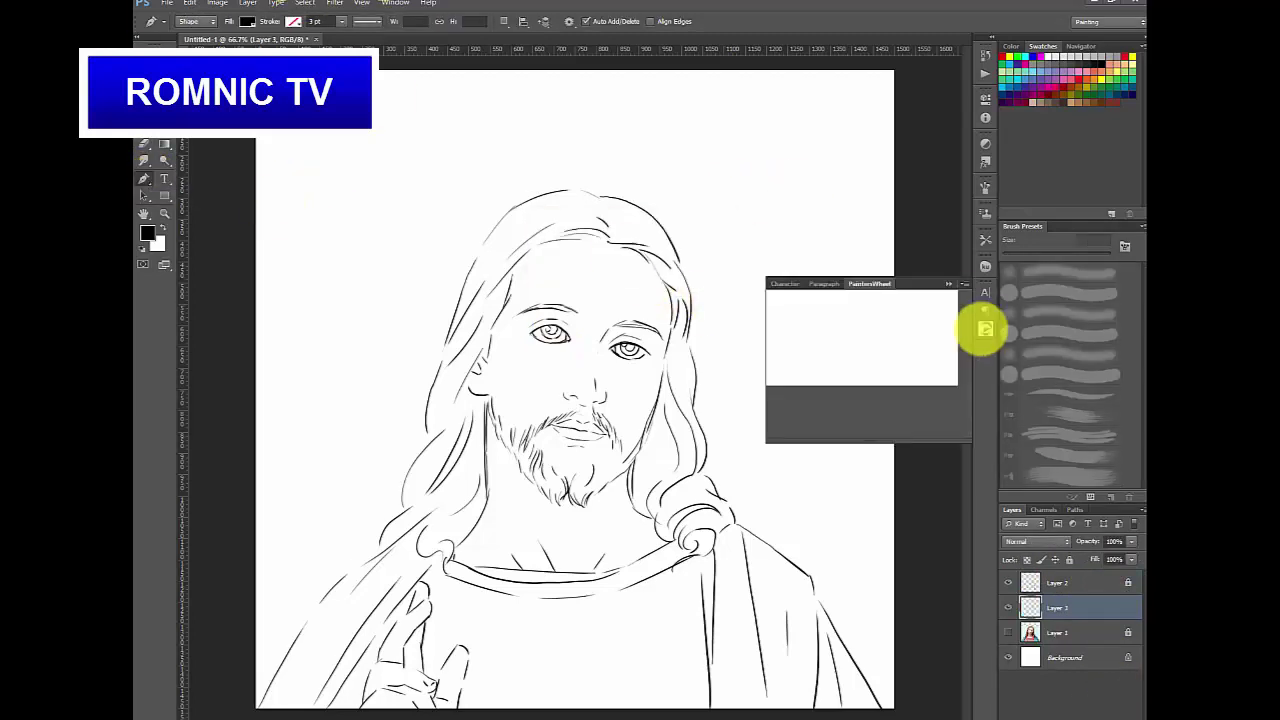
click(829, 327)
click(869, 347)
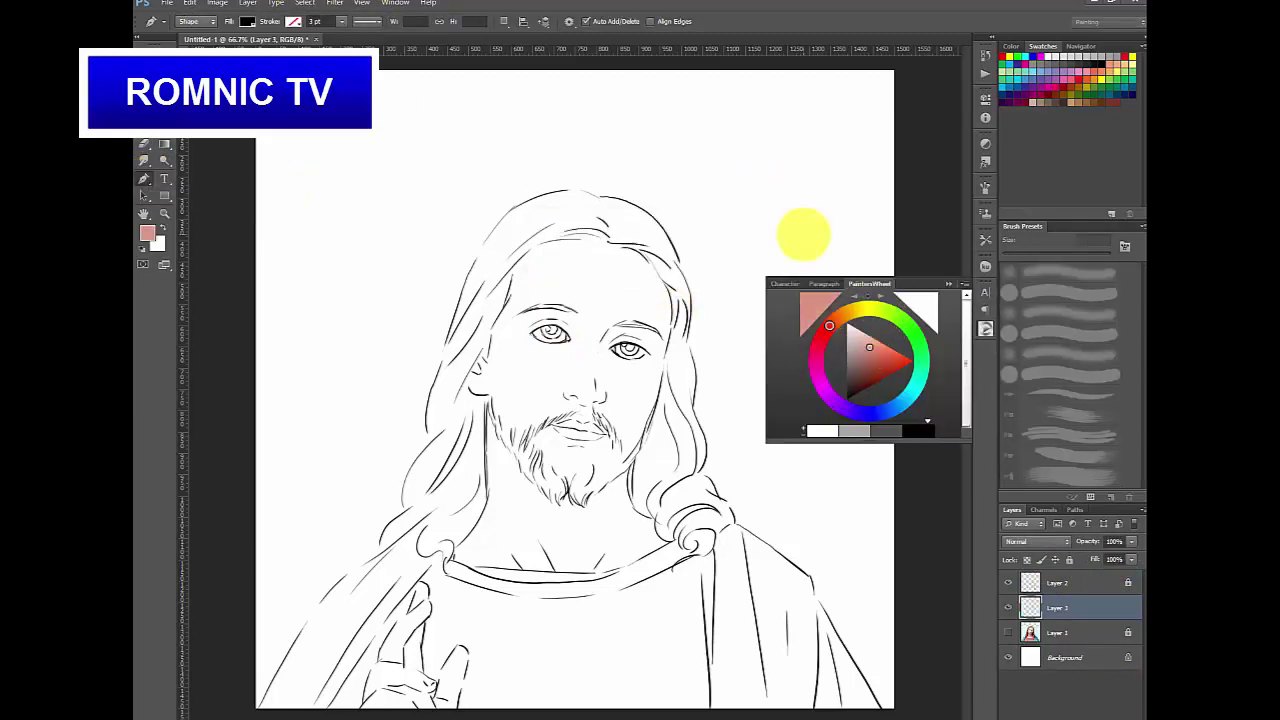
click(949, 284)
- Draw a filled Pen shape covering the ear, face and neck down to the collar line
click(488, 396)
drag(468, 383, 476, 369)
click(481, 352)
click(492, 329)
click(503, 300)
click(513, 266)
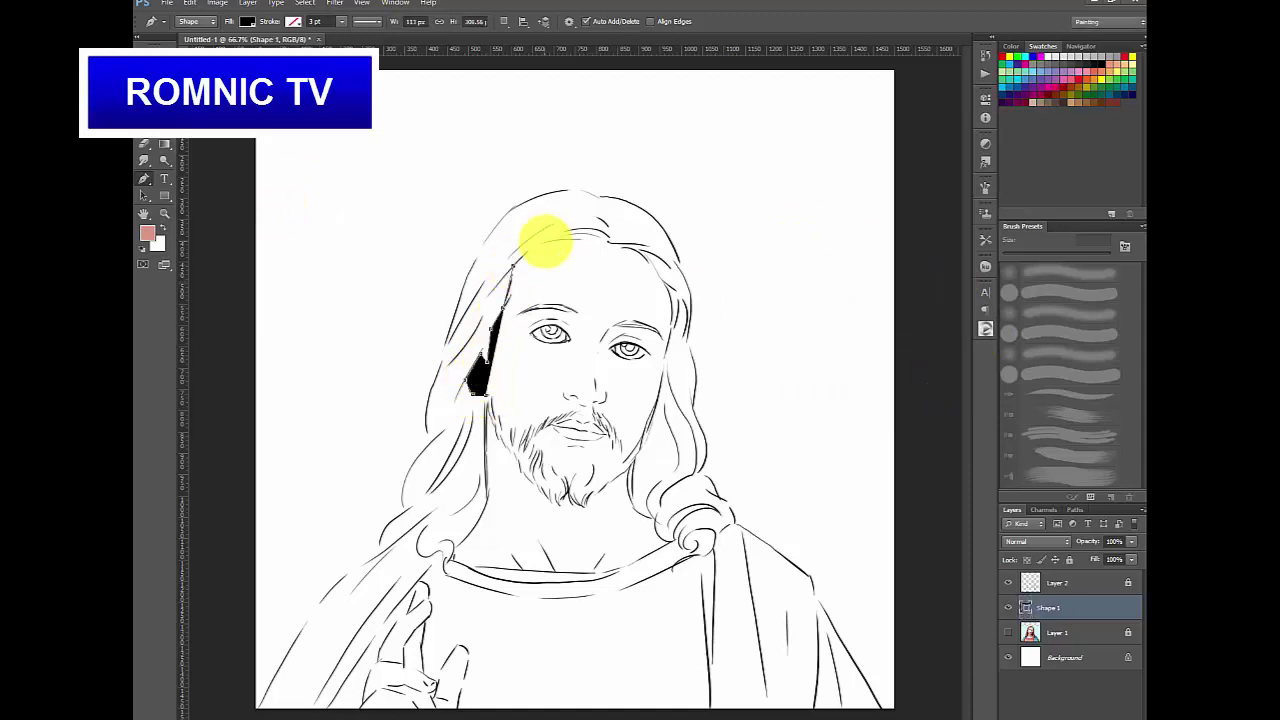
click(547, 240)
click(606, 240)
click(672, 303)
click(662, 373)
click(645, 440)
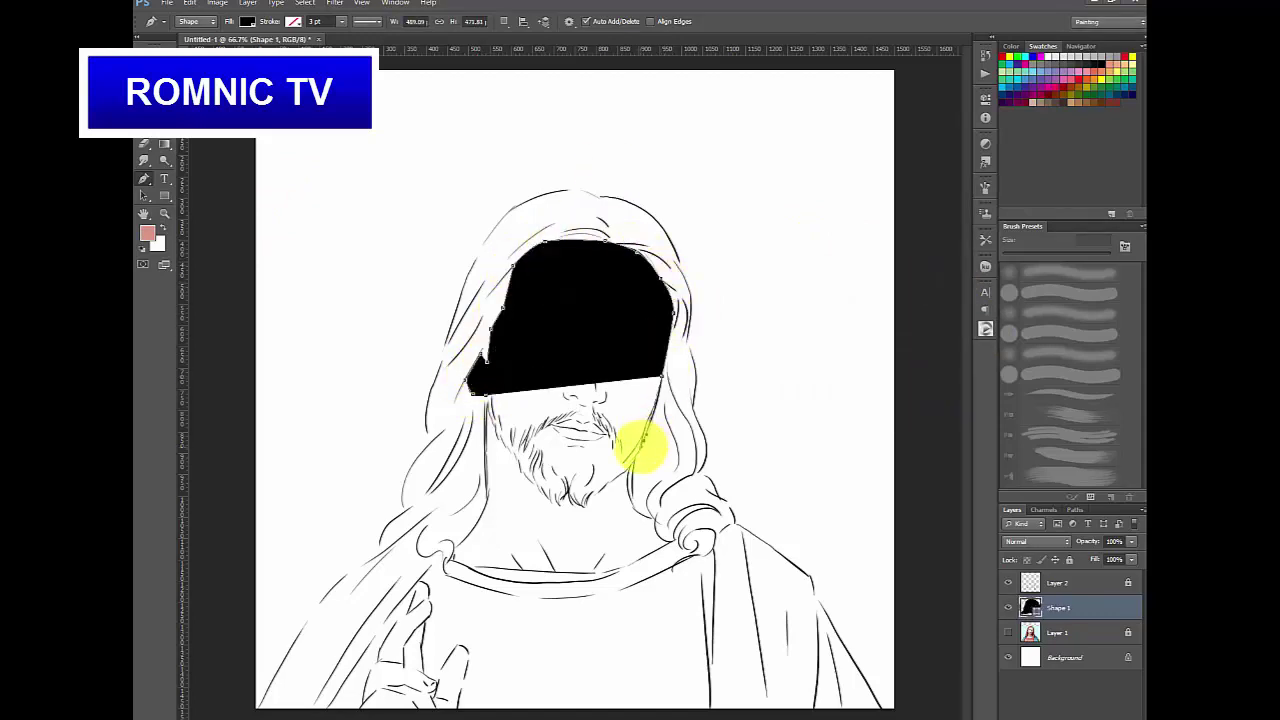
click(632, 470)
click(634, 512)
click(655, 527)
click(676, 541)
click(628, 565)
click(599, 573)
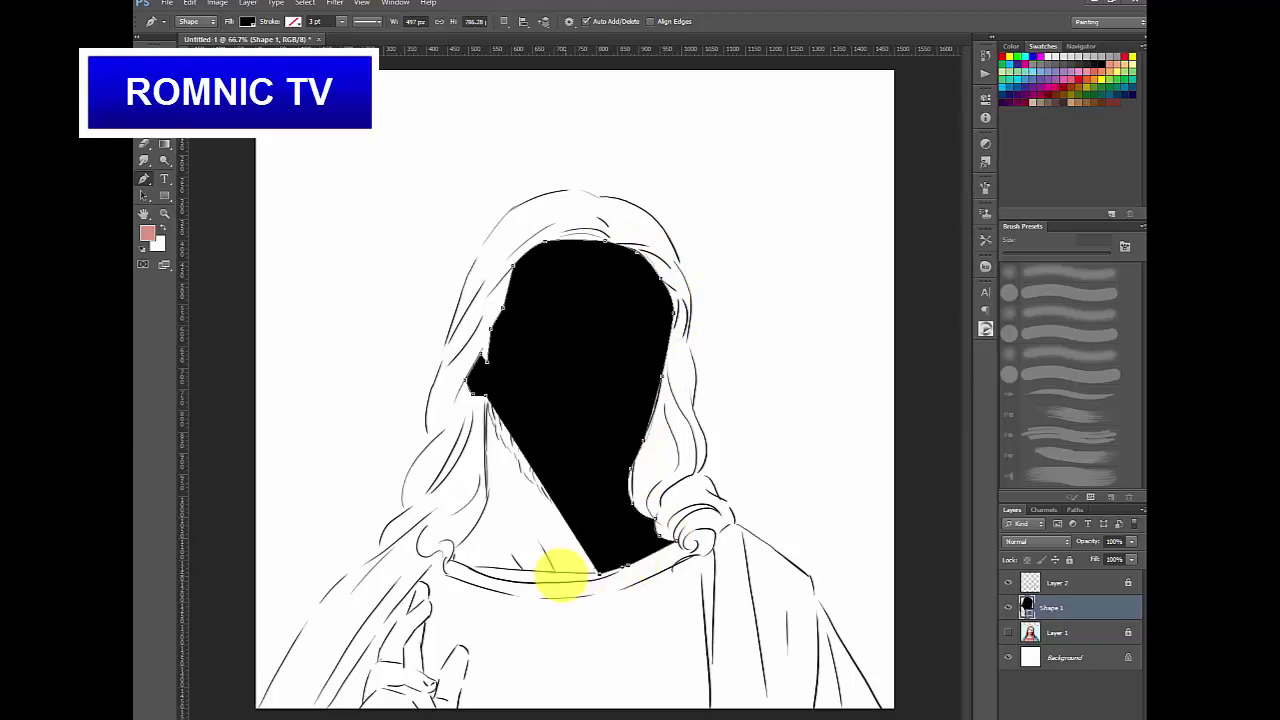
click(470, 569)
click(447, 560)
click(453, 549)
- Set the face shape's fill colour to salmon #d6856f
double_click(1028, 605)
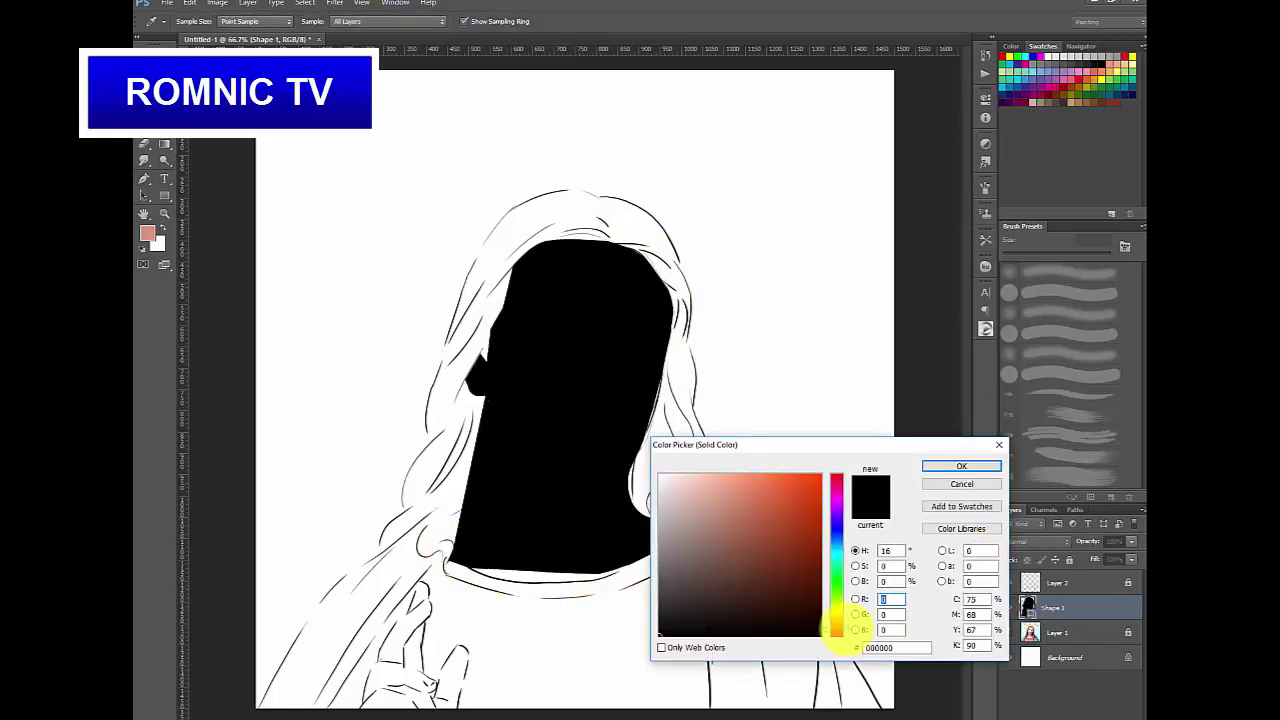
click(727, 495)
click(843, 634)
click(740, 503)
click(843, 631)
click(737, 500)
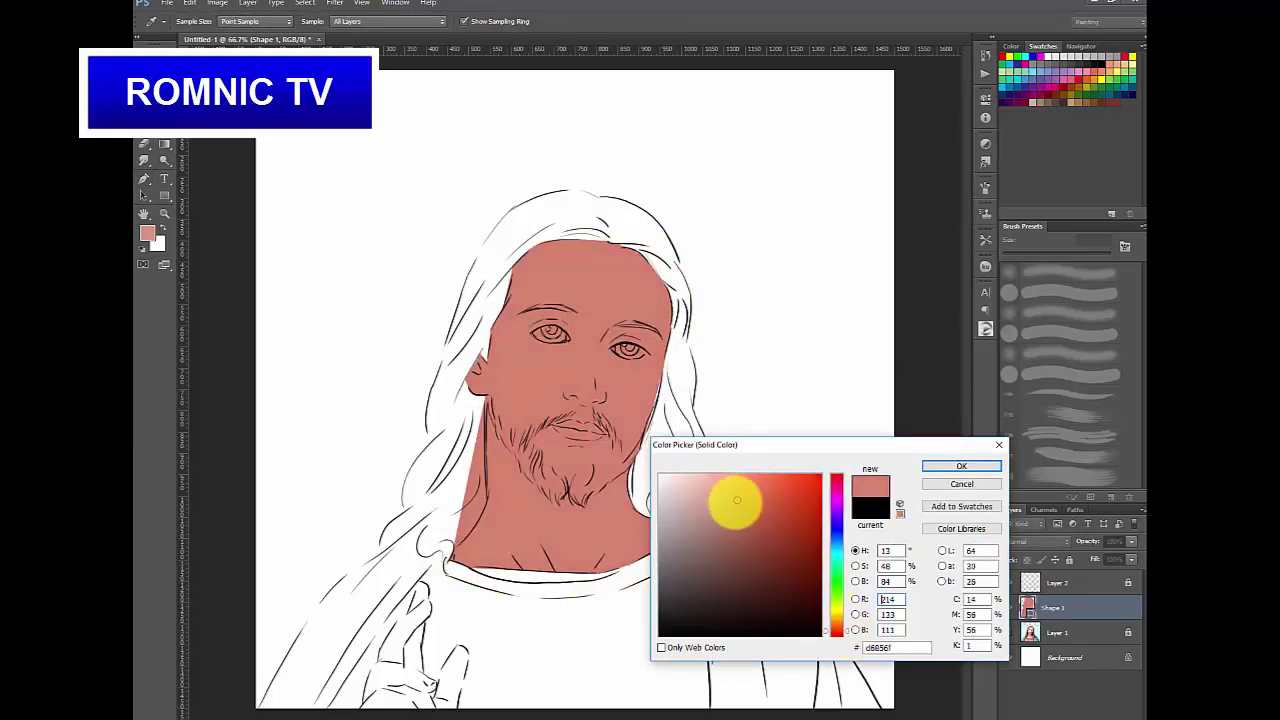
click(961, 466)
- Draw a closed Pen shape around the raised hand and fingers in the same skin colour
click(364, 695)
click(381, 661)
click(397, 620)
click(421, 583)
click(430, 585)
click(432, 612)
click(426, 622)
click(422, 667)
click(438, 699)
click(466, 651)
click(443, 694)
click(364, 697)
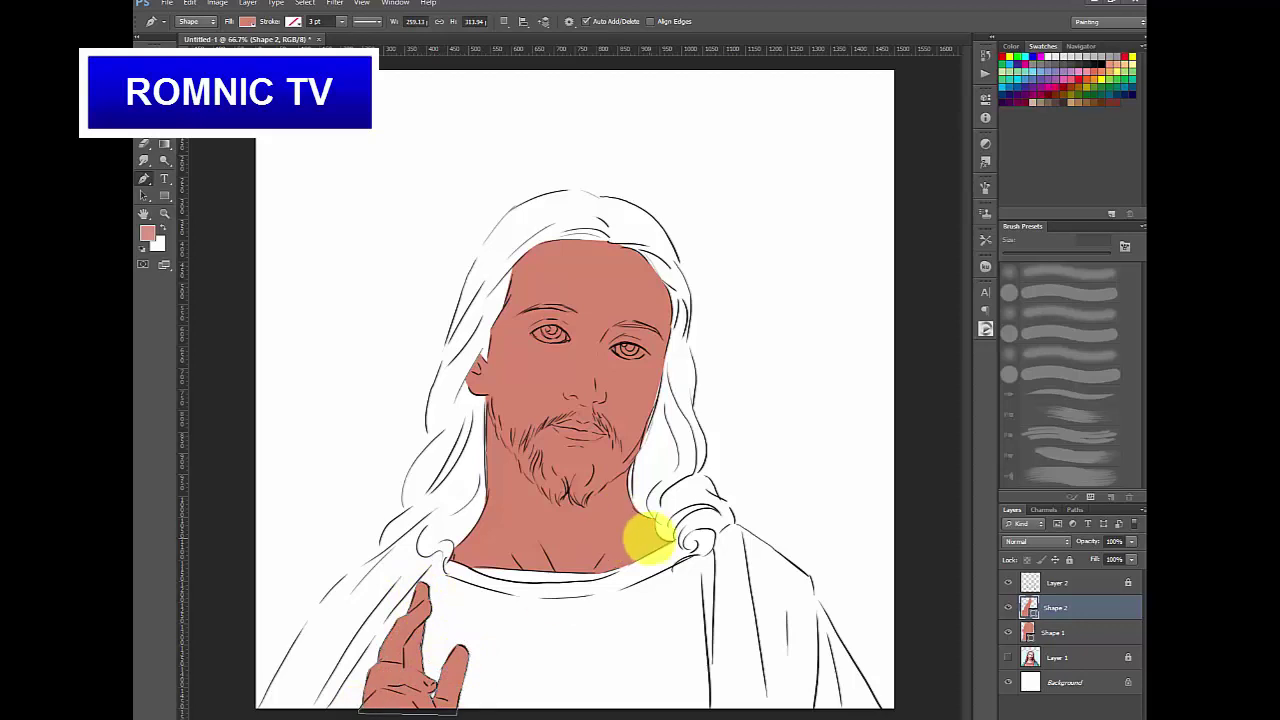
- Start the hair shape along the lower locks on the image's left and set its fill to brown #824b15
click(381, 549)
click(386, 526)
click(405, 484)
click(425, 450)
double_click(1027, 605)
click(838, 626)
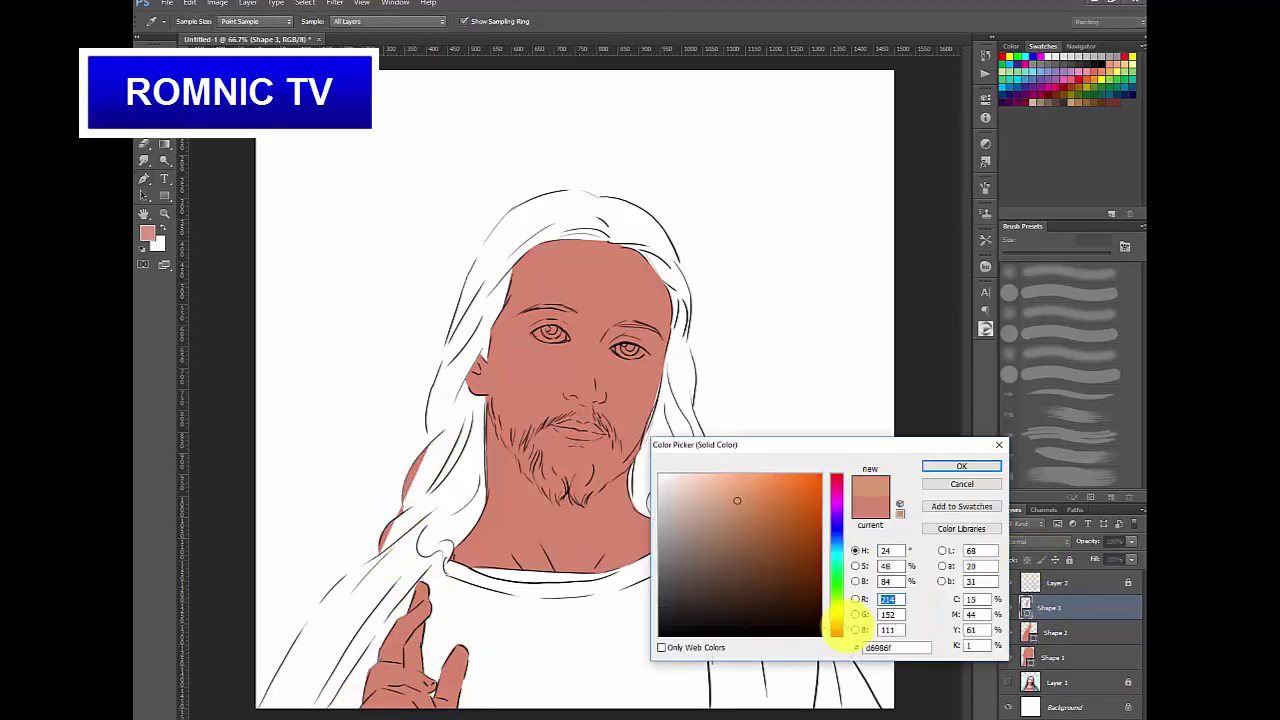
click(779, 553)
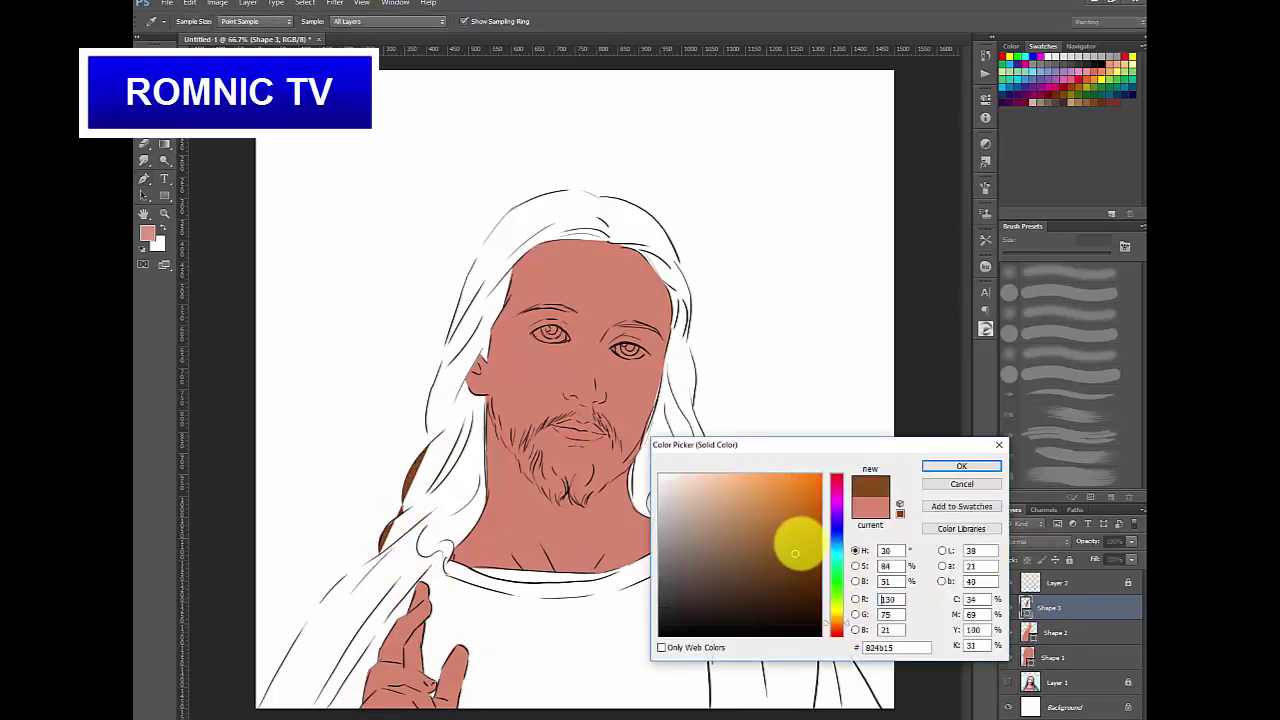
click(961, 465)
- Continue the hair shape over the crown and down the image's right side around the shoulder curls
drag(524, 203, 590, 190)
click(601, 197)
mouse_move(635, 205)
mouse_down()
mouse_move(657, 211)
mouse_move(692, 314)
mouse_up()
click(681, 269)
drag(688, 343, 696, 368)
click(696, 377)
click(694, 408)
click(699, 473)
drag(706, 444, 733, 531)
click(710, 554)
click(691, 548)
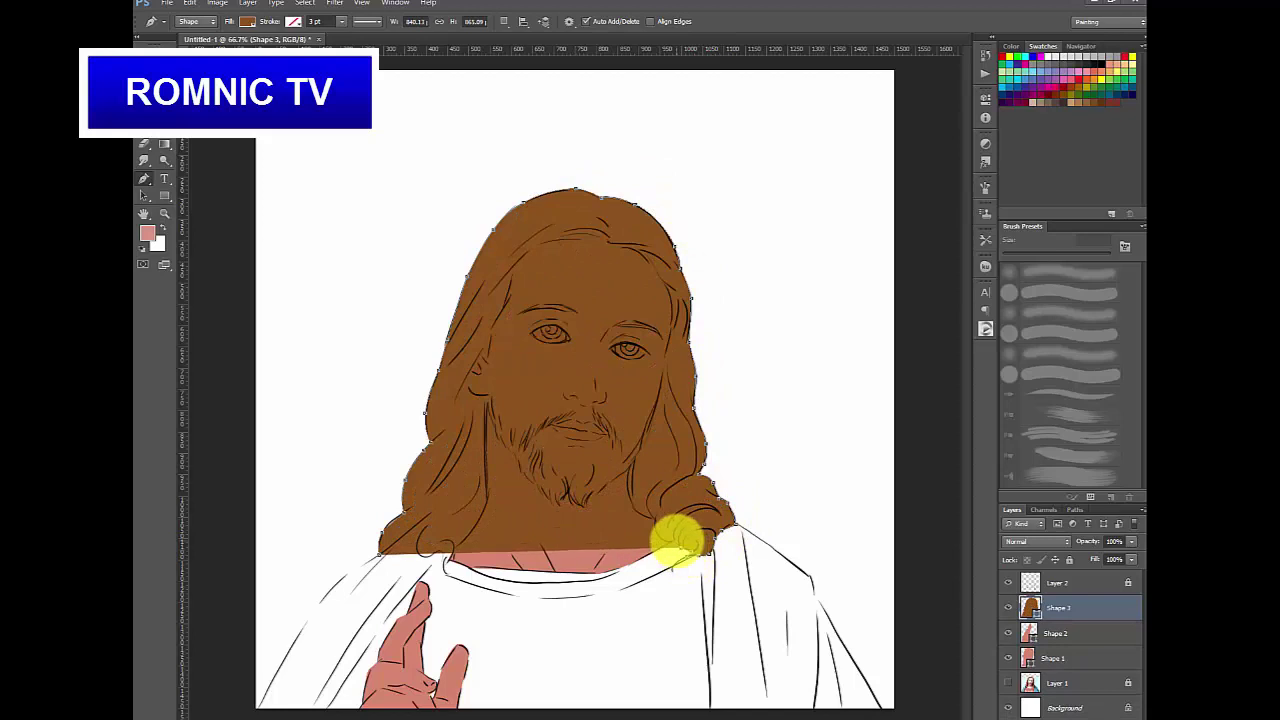
click(684, 545)
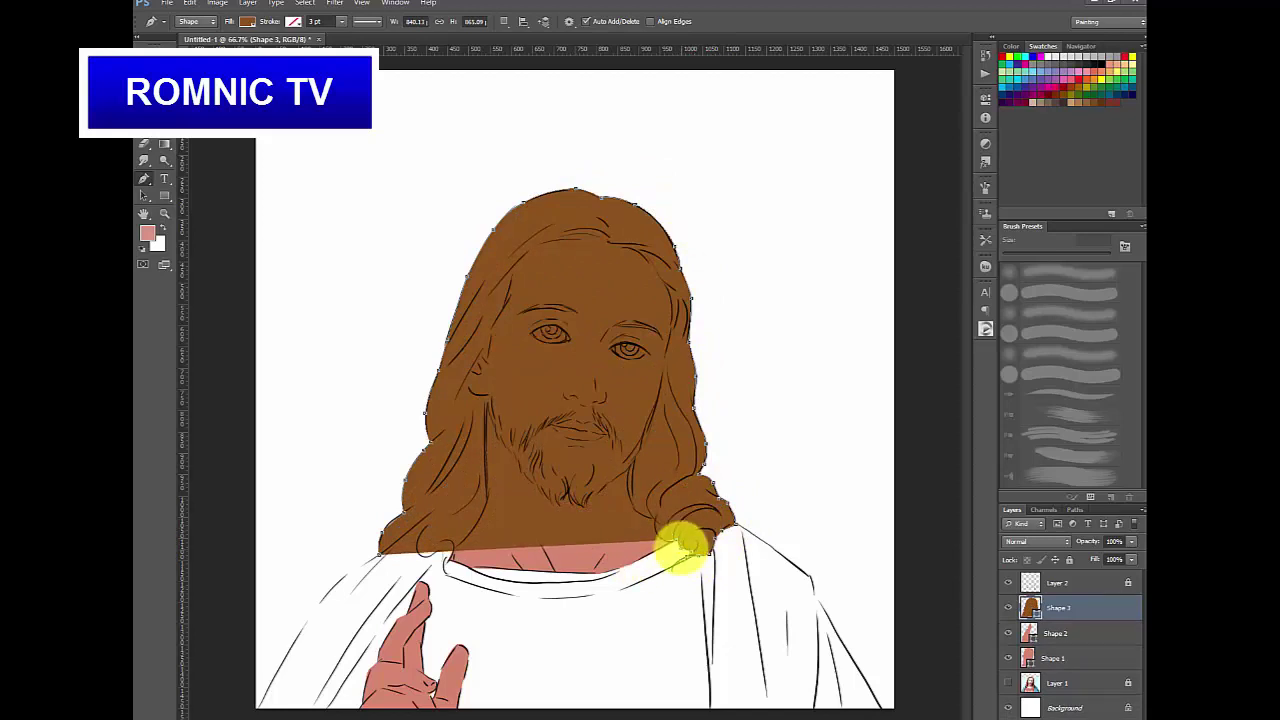
key(ctrl+z)
click(433, 512)
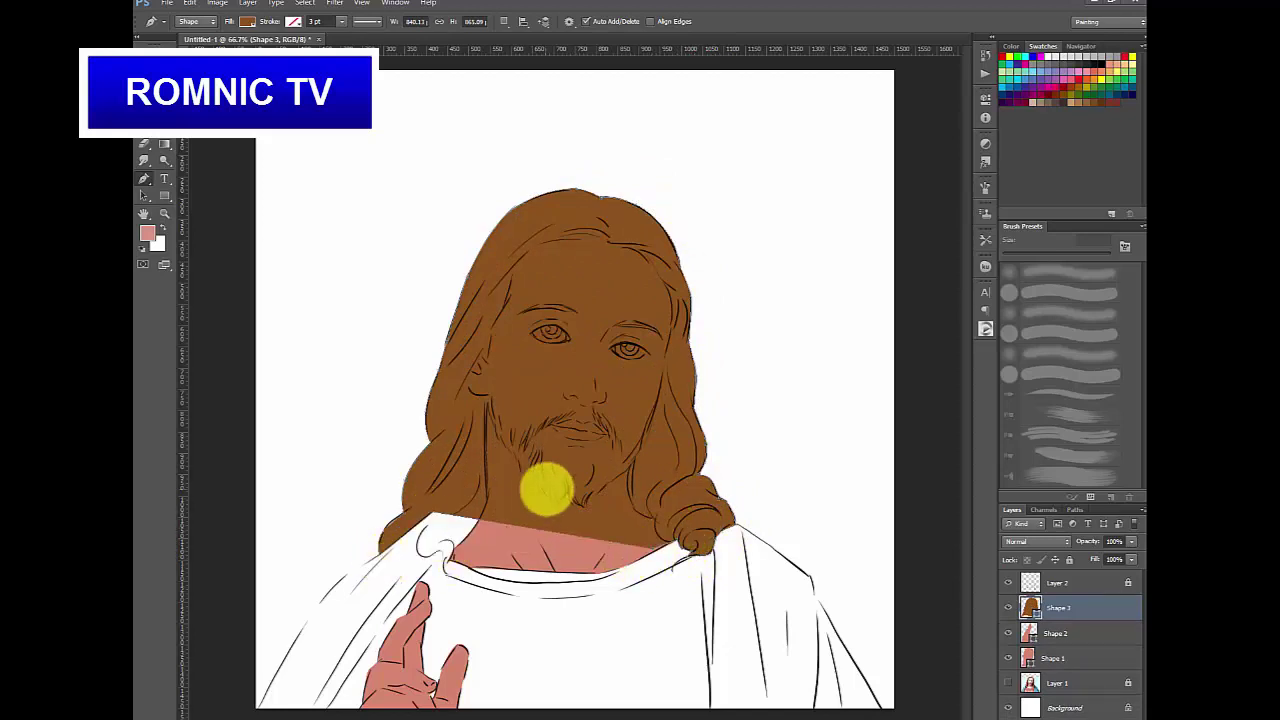
key(ctrl+z)
- Close the hair shape around the curl on the image's left shoulder and move Shape 3 below Shape 1
click(444, 562)
click(416, 538)
click(424, 528)
click(380, 553)
drag(1061, 610, 1058, 669)
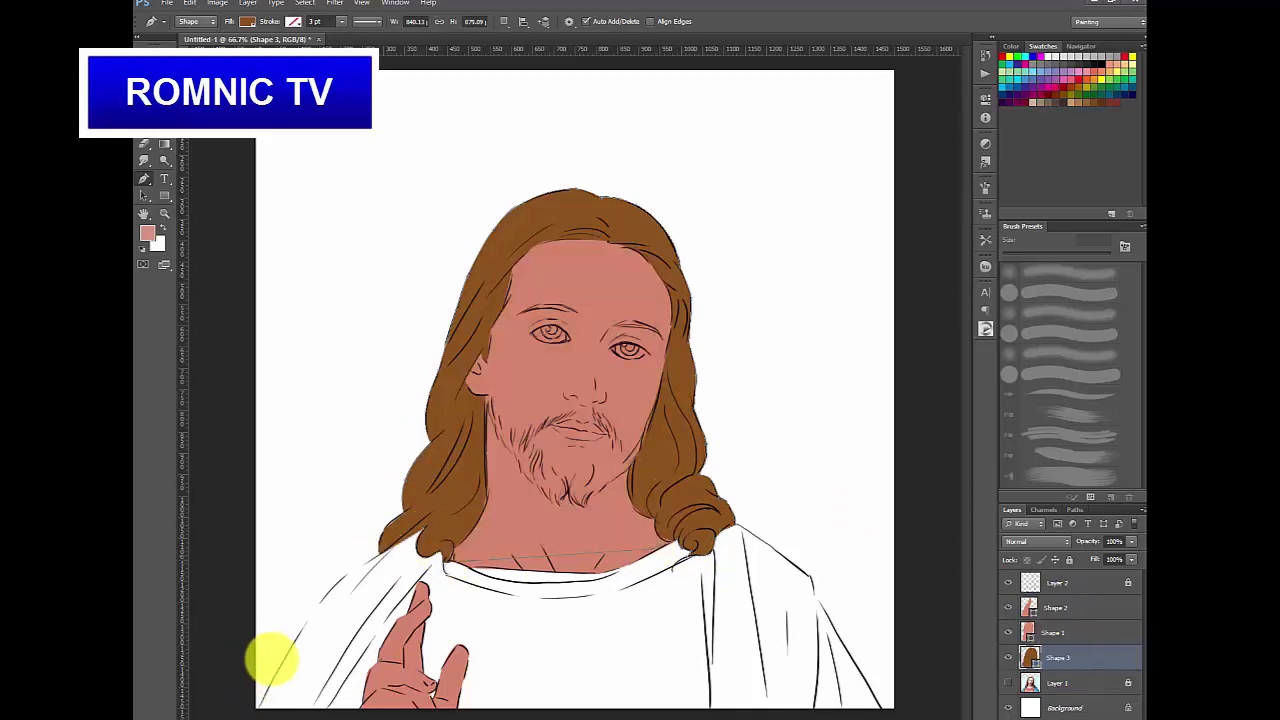
- Draw a closed Pen shape for the cloak across both shoulders down to the canvas's lower edge
click(256, 709)
drag(320, 602, 324, 597)
drag(393, 544, 433, 521)
click(602, 476)
click(726, 516)
drag(760, 540, 769, 544)
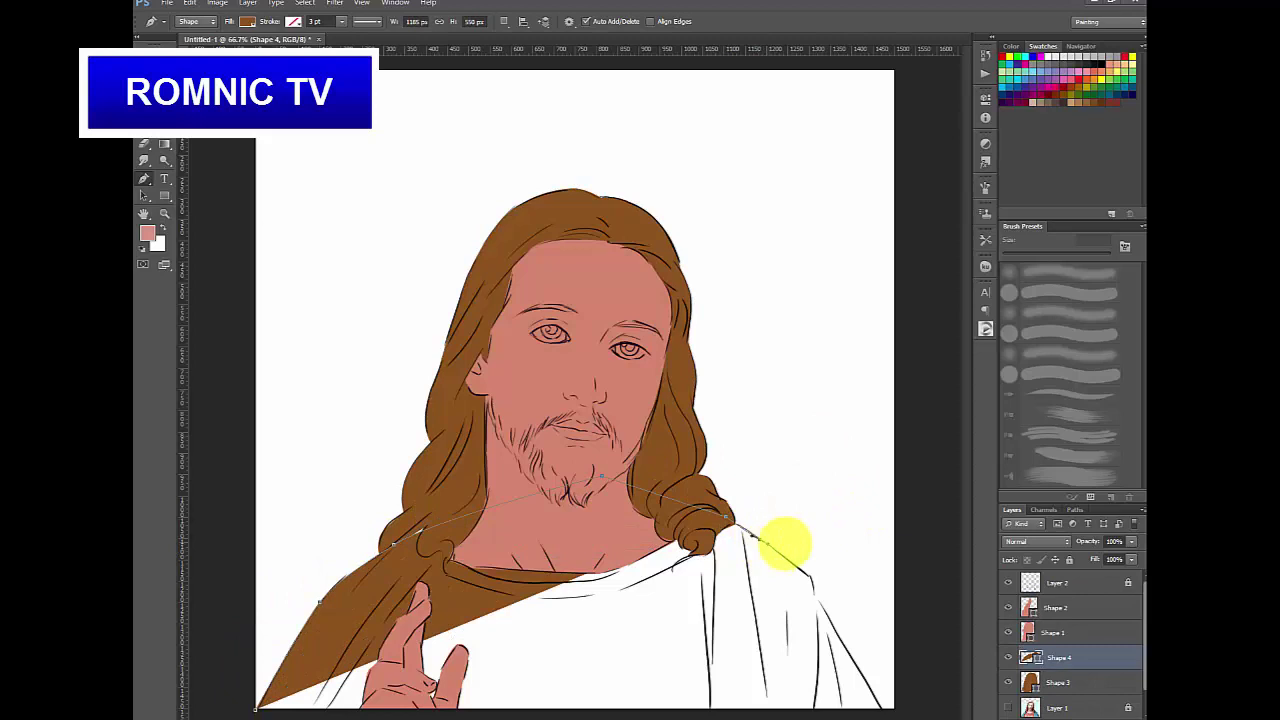
click(811, 578)
click(817, 598)
click(883, 709)
click(256, 709)
- Move the cloak shape below the hair shape and set its fill colour to dark blue
drag(1049, 659, 1047, 691)
double_click(1027, 683)
click(835, 540)
click(961, 466)
- Draw a closed Pen shape for the tunic between the cloak's inner edges, following the neckline
click(322, 712)
click(383, 622)
click(429, 566)
click(443, 555)
drag(538, 583, 601, 579)
click(700, 545)
click(708, 712)
click(322, 712)
- Set the tunic shape's fill colour to dark red #7d1c01
double_click(1029, 683)
drag(849, 514, 844, 627)
click(808, 545)
click(819, 556)
click(961, 467)
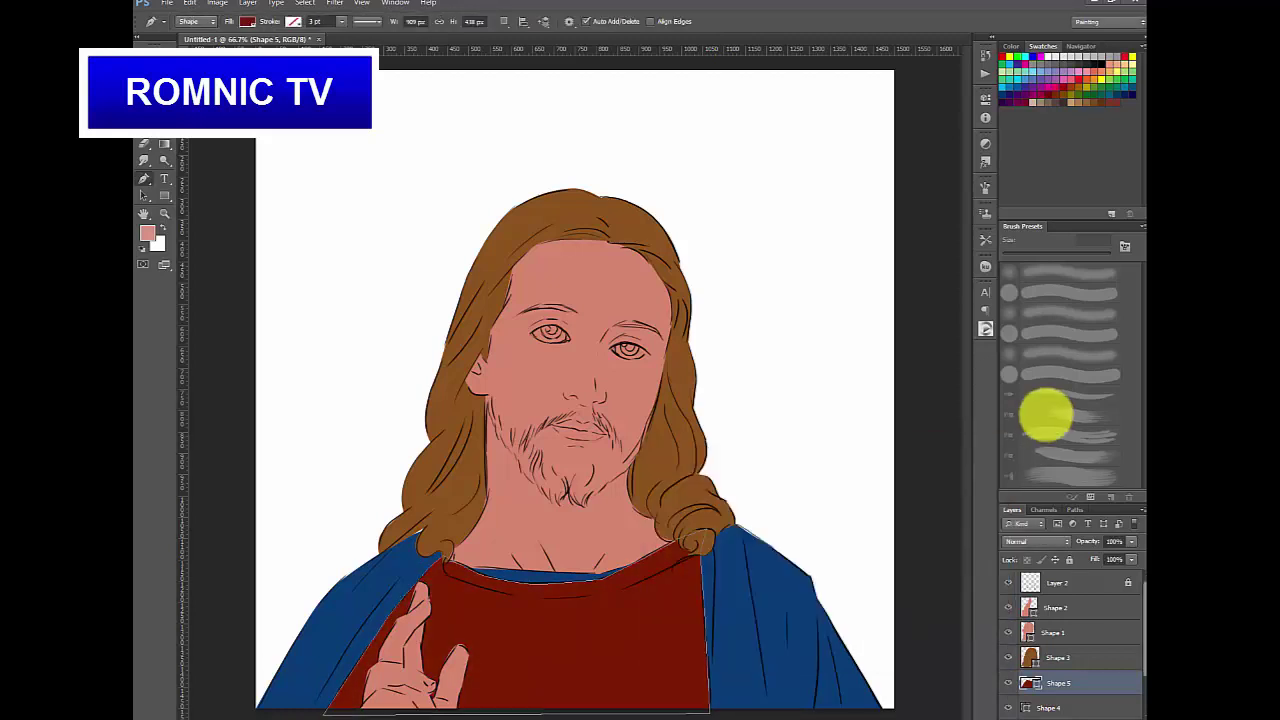
- Draw a closed Pen shape for the inner collar along the tunic's neckline at the base of the neck
click(449, 561)
click(533, 571)
click(601, 574)
click(666, 547)
click(567, 595)
click(461, 585)
click(449, 561)
- Set the inner collar shape's fill colour to yellow and move the shape below the tunic shape
double_click(1027, 684)
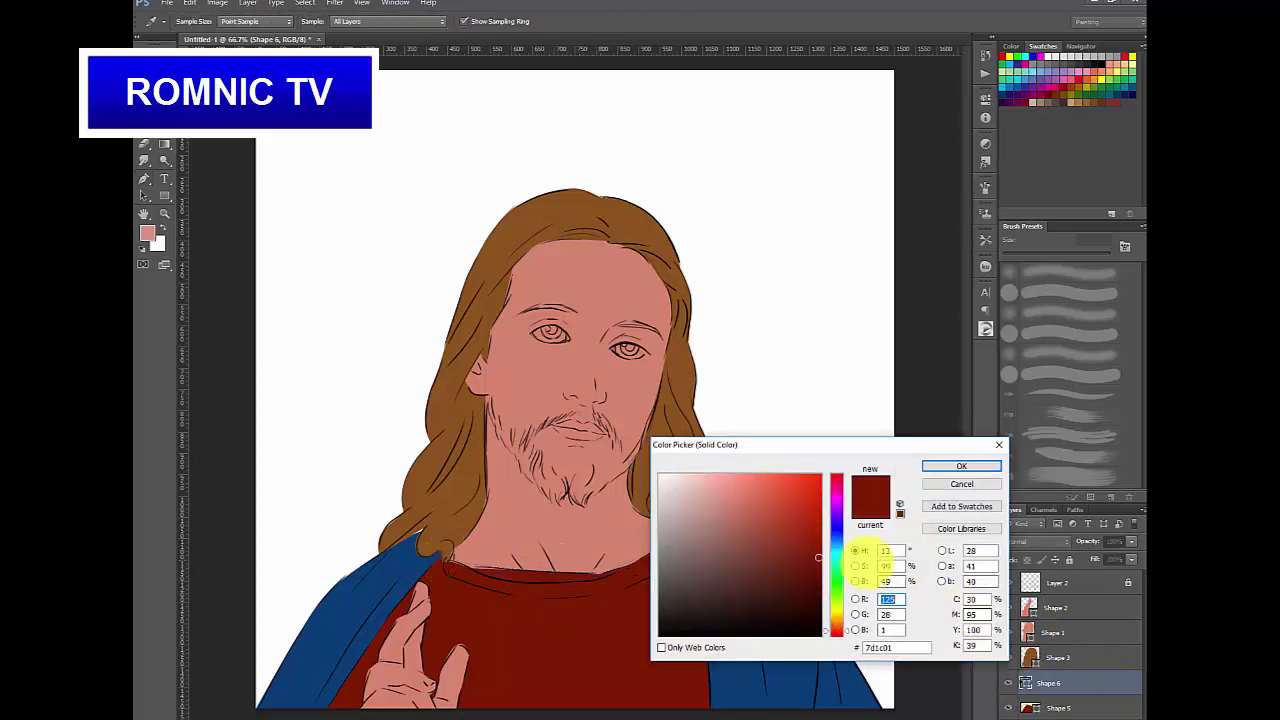
click(838, 613)
click(793, 501)
click(958, 464)
drag(1048, 683, 1050, 714)
- Add a new layer above the line art and sample the skin colour from the face for the Brush tool
click(1089, 586)
click(1111, 718)
key(i)
click(626, 392)
key(b)
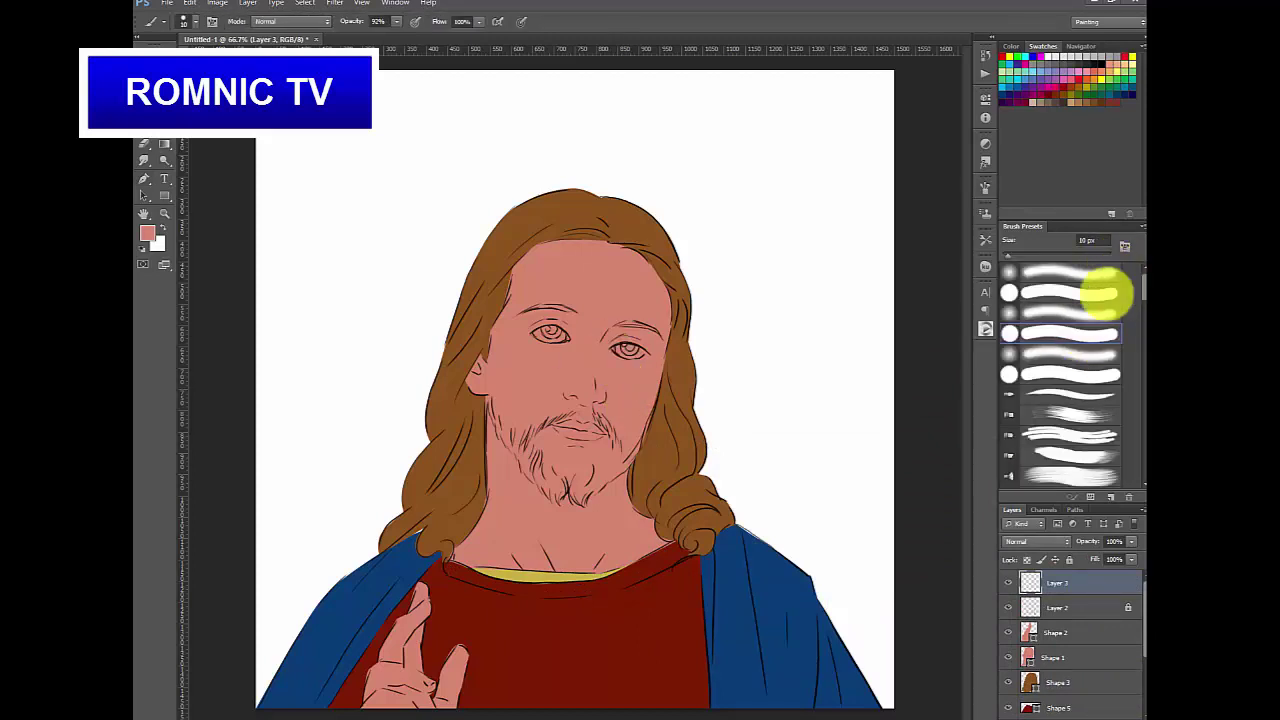
- Set up a soft round brush with 56% opacity and a size of 45 px
click(1096, 350)
drag(397, 22, 374, 34)
key(bracketright)
key(bracketright)
key(bracketright)
key(bracketright)
key(bracketright)
key(bracketright)
key(bracketright)
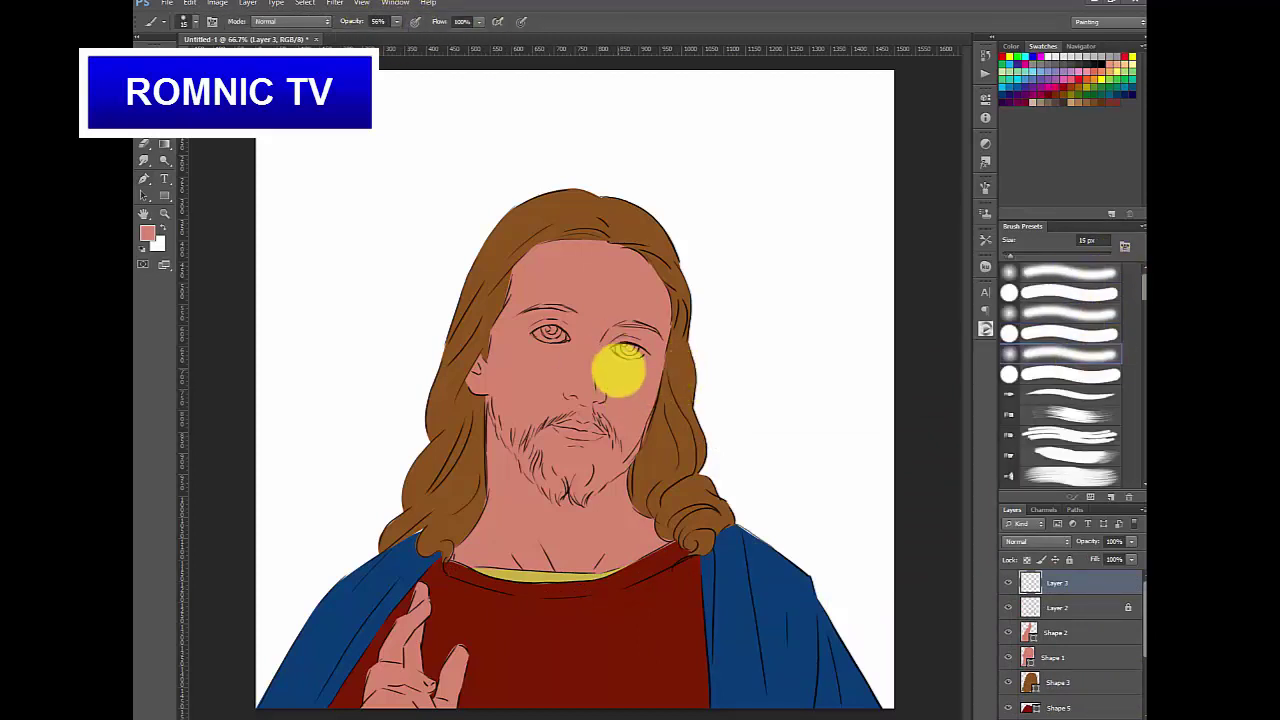
- Mix a lighter peach from the sampled skin tone and paint a highlight along the nose
click(986, 329)
click(869, 345)
drag(828, 328, 832, 323)
click(872, 344)
click(832, 322)
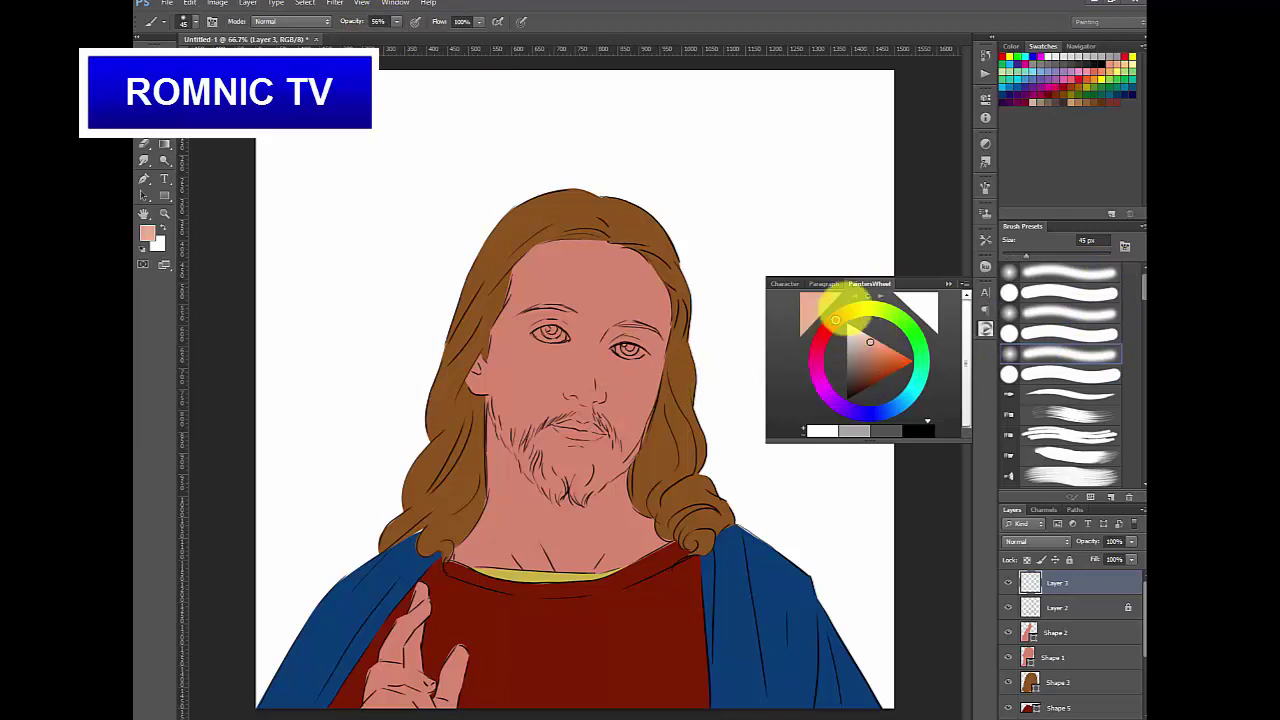
click(986, 329)
key(bracketleft)
key(bracketleft)
key(bracketleft)
drag(588, 382, 588, 396)
- Enlarge the soft brush and paint a peach highlight on the cheek below the left-hand eye
key(bracketright)
key(bracketright)
key(bracketright)
key(bracketright)
key(bracketright)
key(bracketright)
mouse_move(536, 355)
mouse_down()
mouse_move(556, 354)
mouse_move(543, 358)
mouse_up()
key(bracketleft)
key(bracketleft)
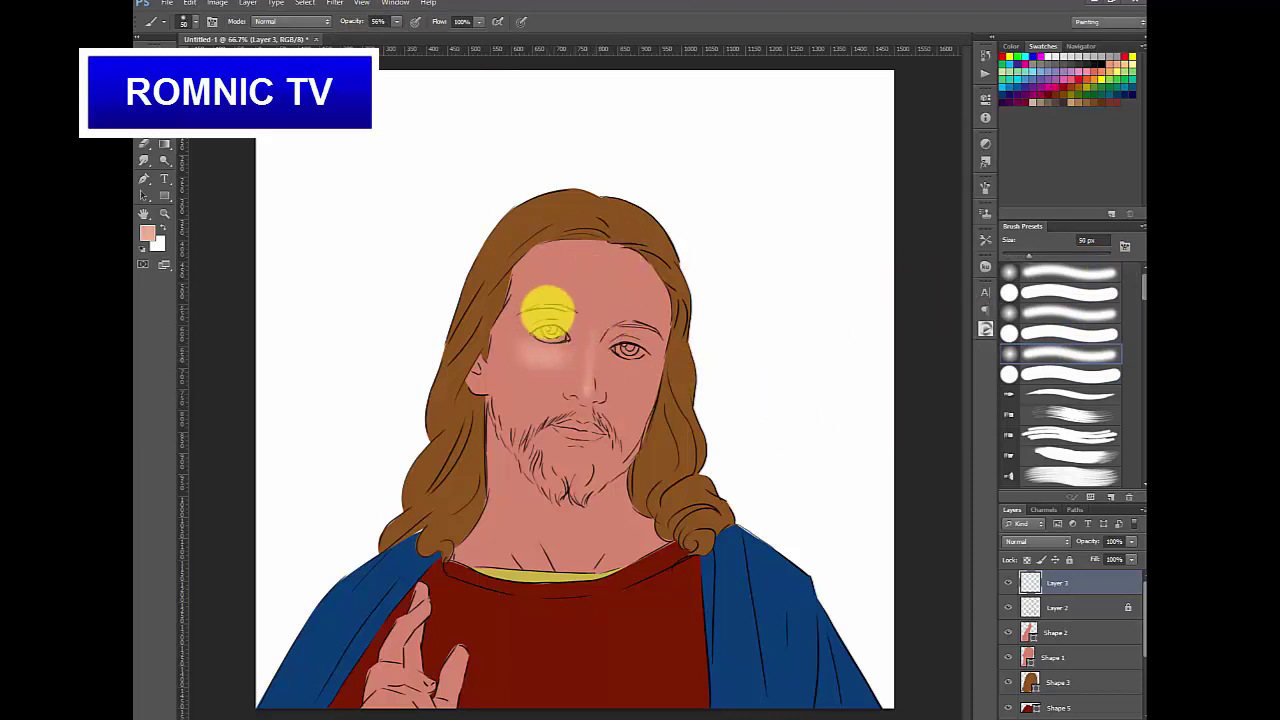
- Adjust the soft brush size and paint peach highlights down the neck
key(bracketleft)
key(bracketleft)
key(bracketleft)
key(bracketright)
key(bracketright)
drag(514, 506, 535, 563)
- Load the face shape as a selection and build up peach highlights on the forehead, nose, mouth area and neck
ctrl+click(1030, 660)
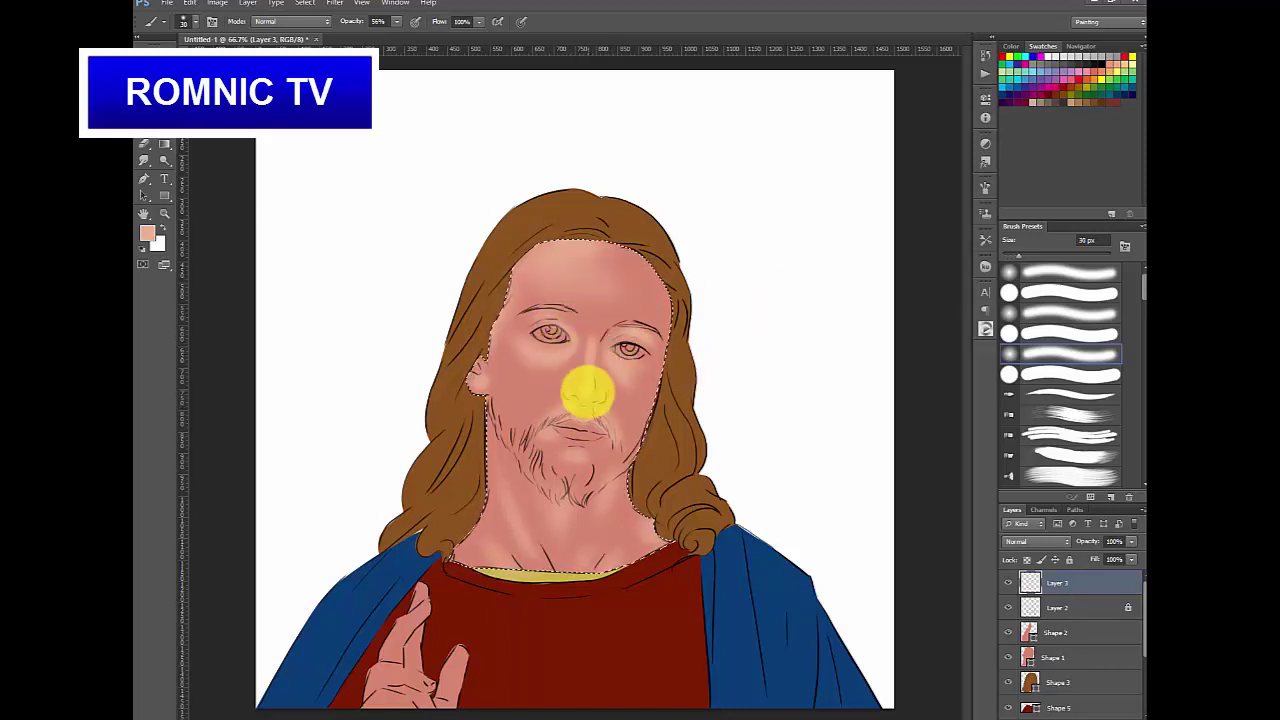
key(bracketleft)
key(bracketleft)
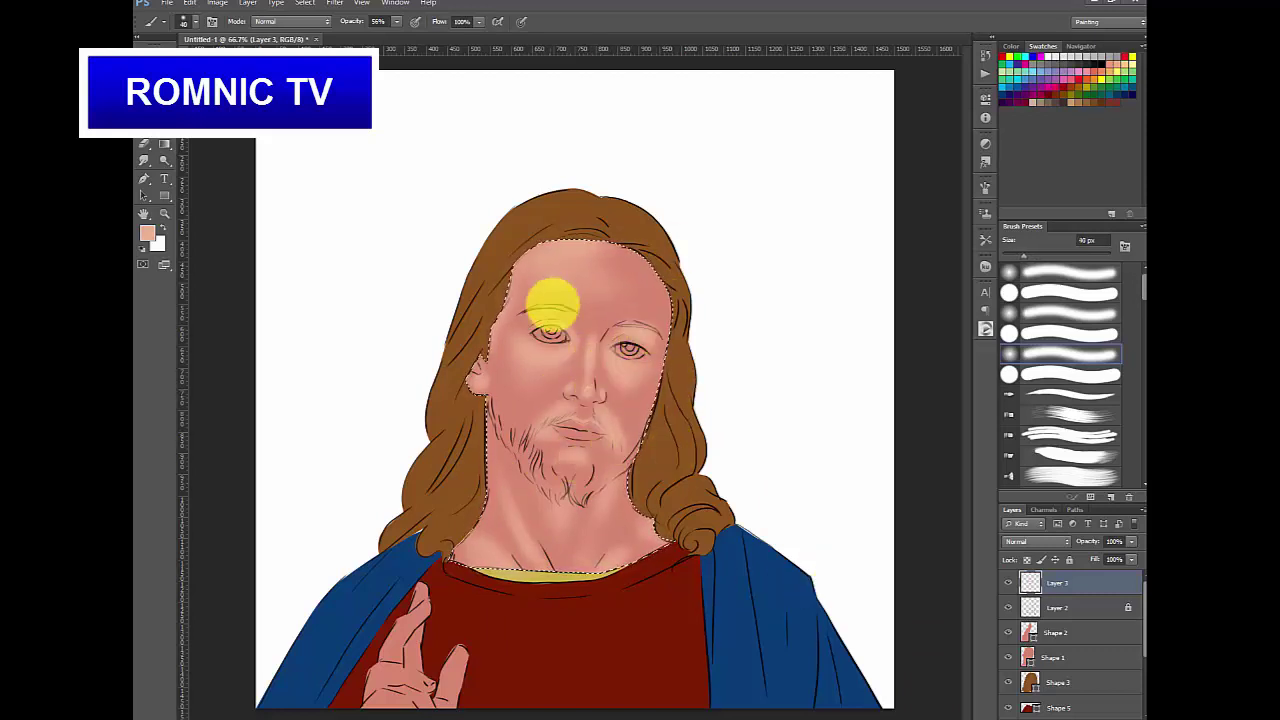
key(])
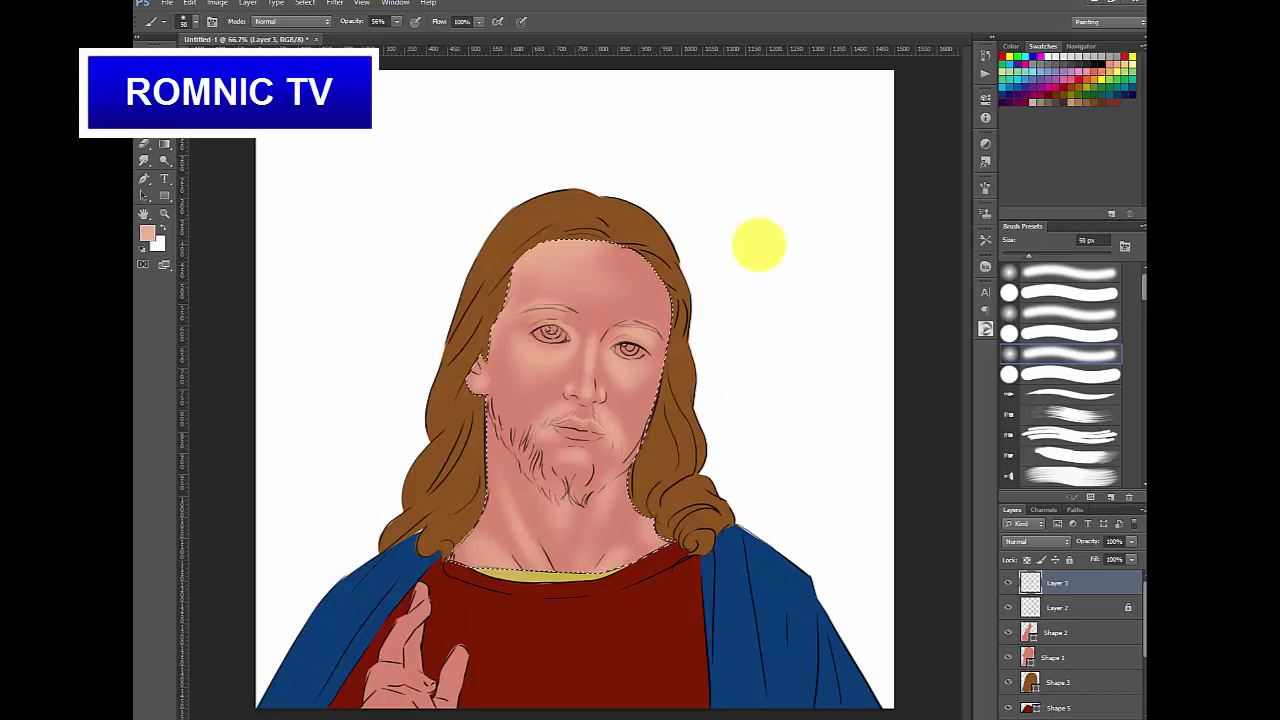
- Mix a deeper red from the sampled forehead skin tone and brush shadows around the eyes, nose, cheeks and neck
key(i)
click(520, 287)
click(984, 329)
click(826, 330)
click(876, 361)
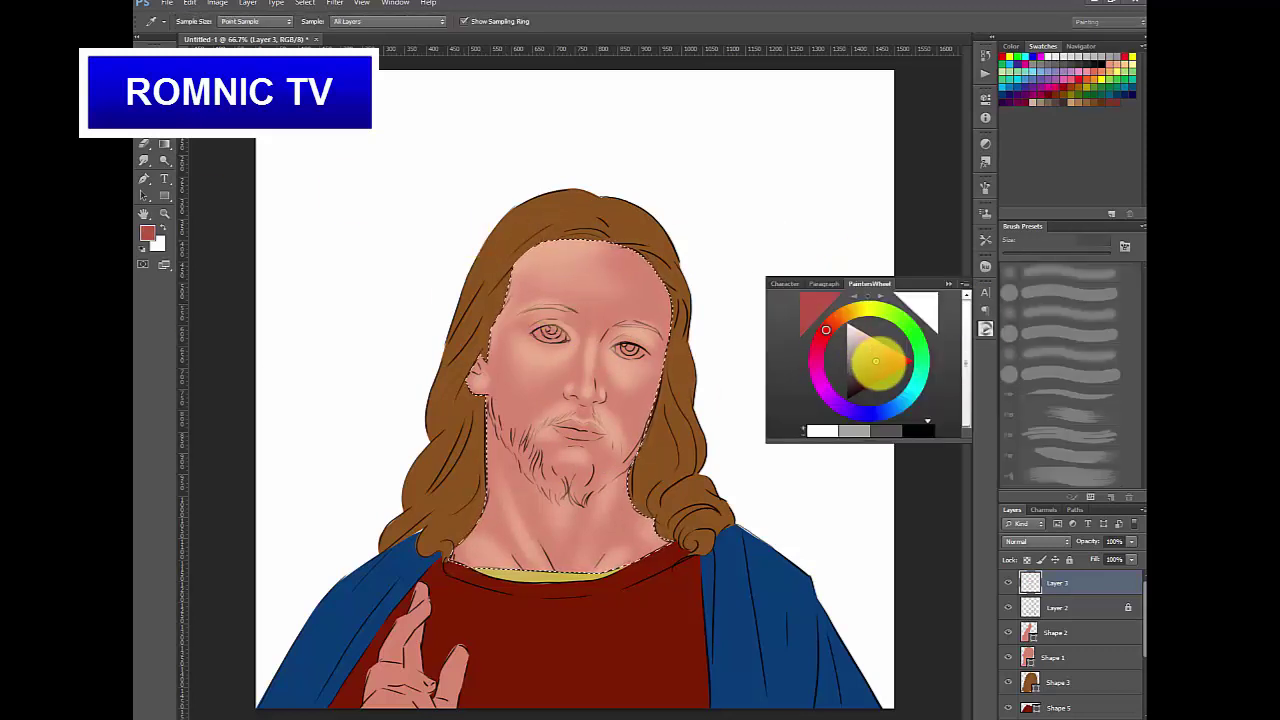
key(b)
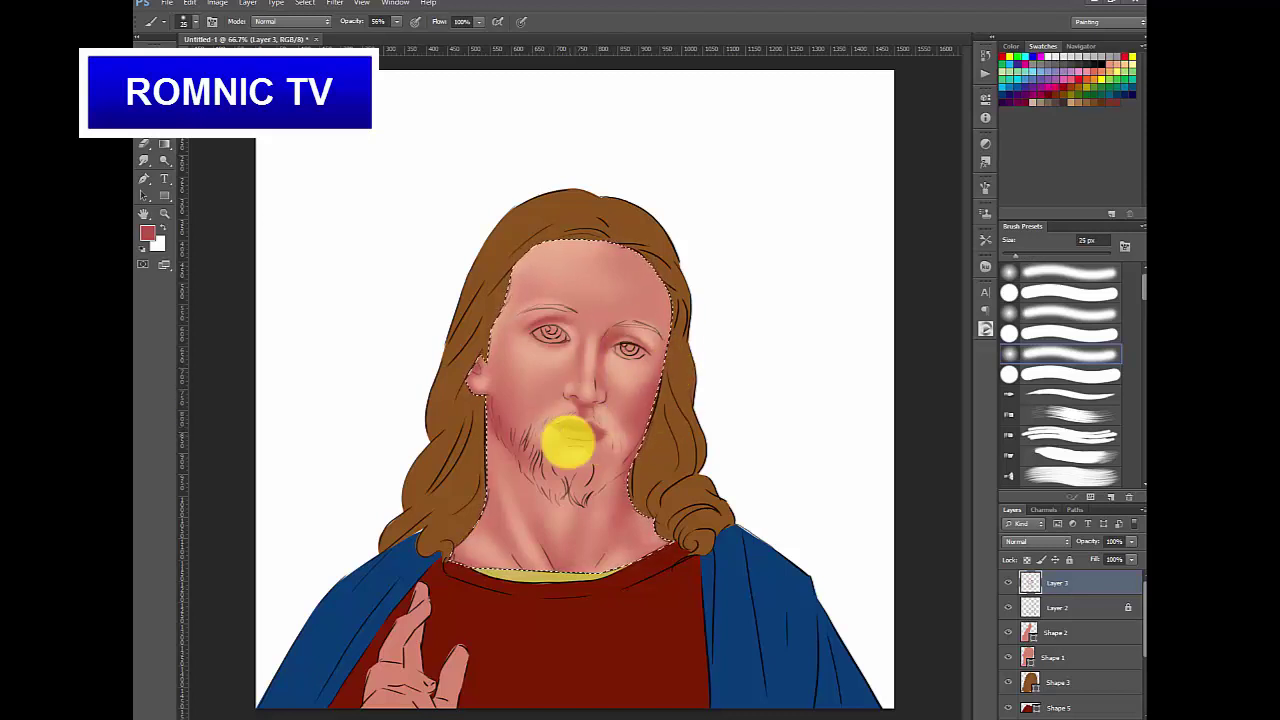
- Shade the lips, chin and jaw in the same red, varying the soft brush size
key(bracketleft)
key(bracketleft)
key(bracketleft)
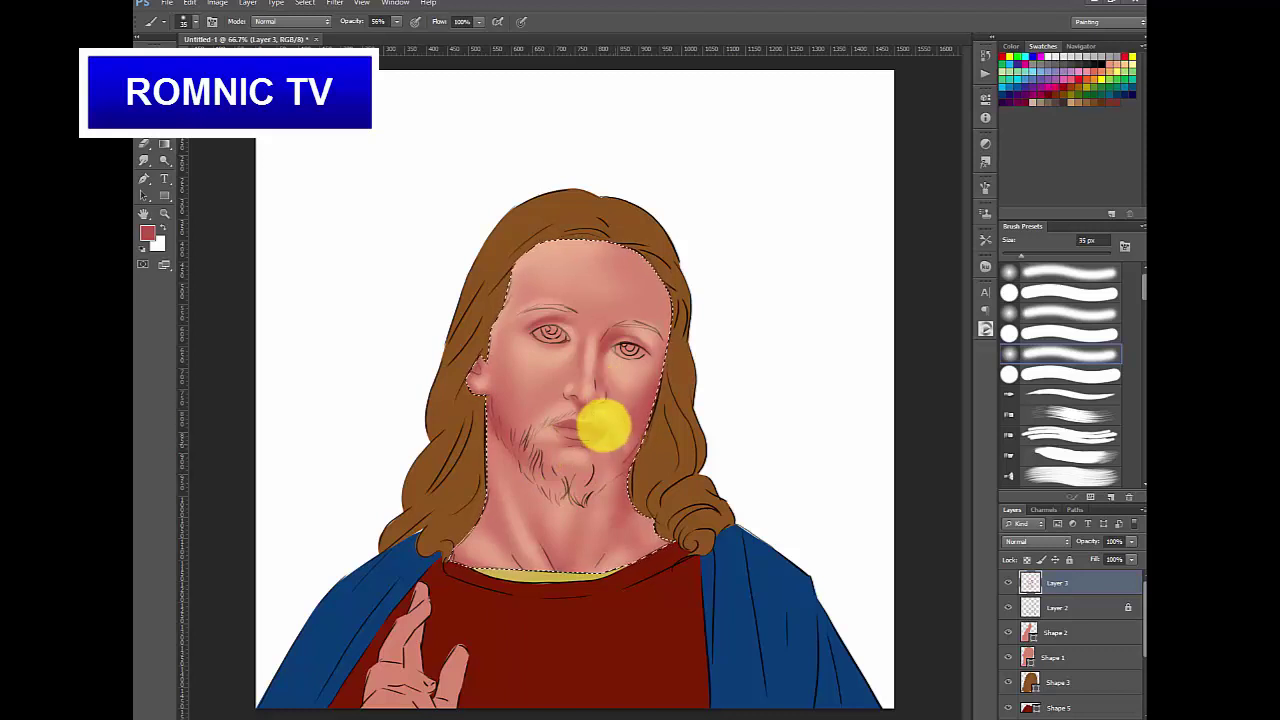
key(bracketright)
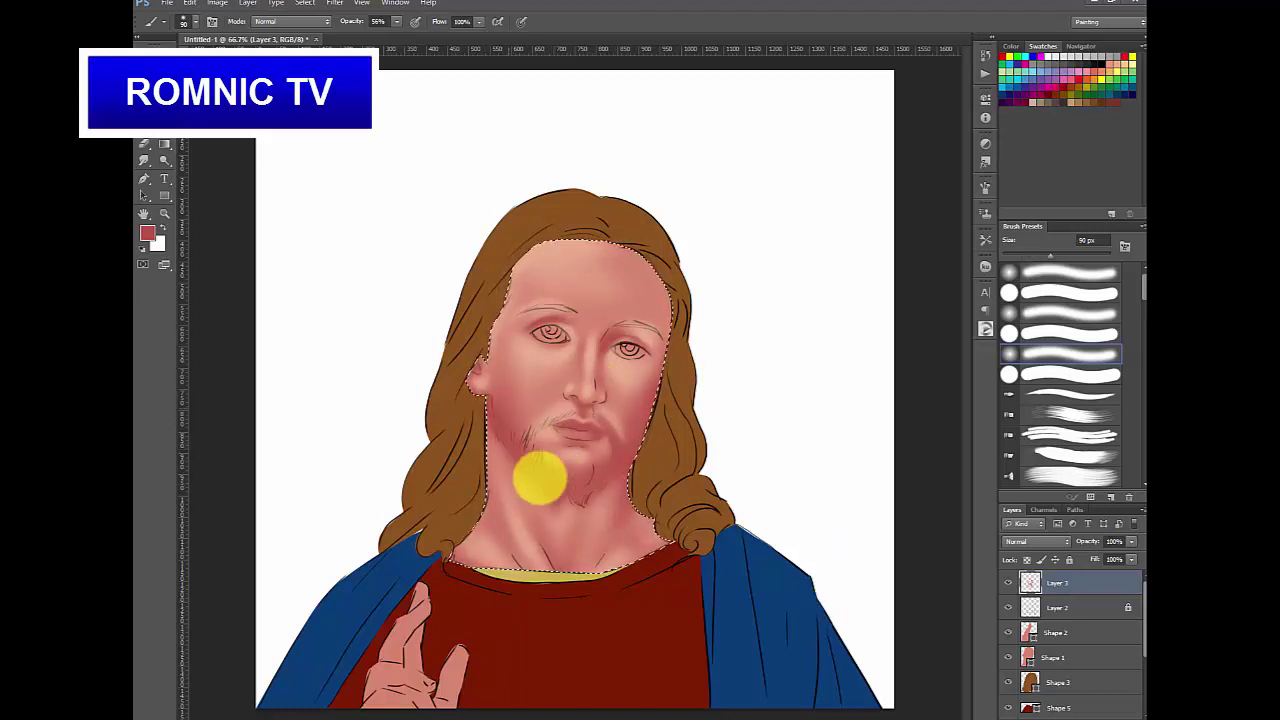
key(bracketleft)
key(bracketleft)
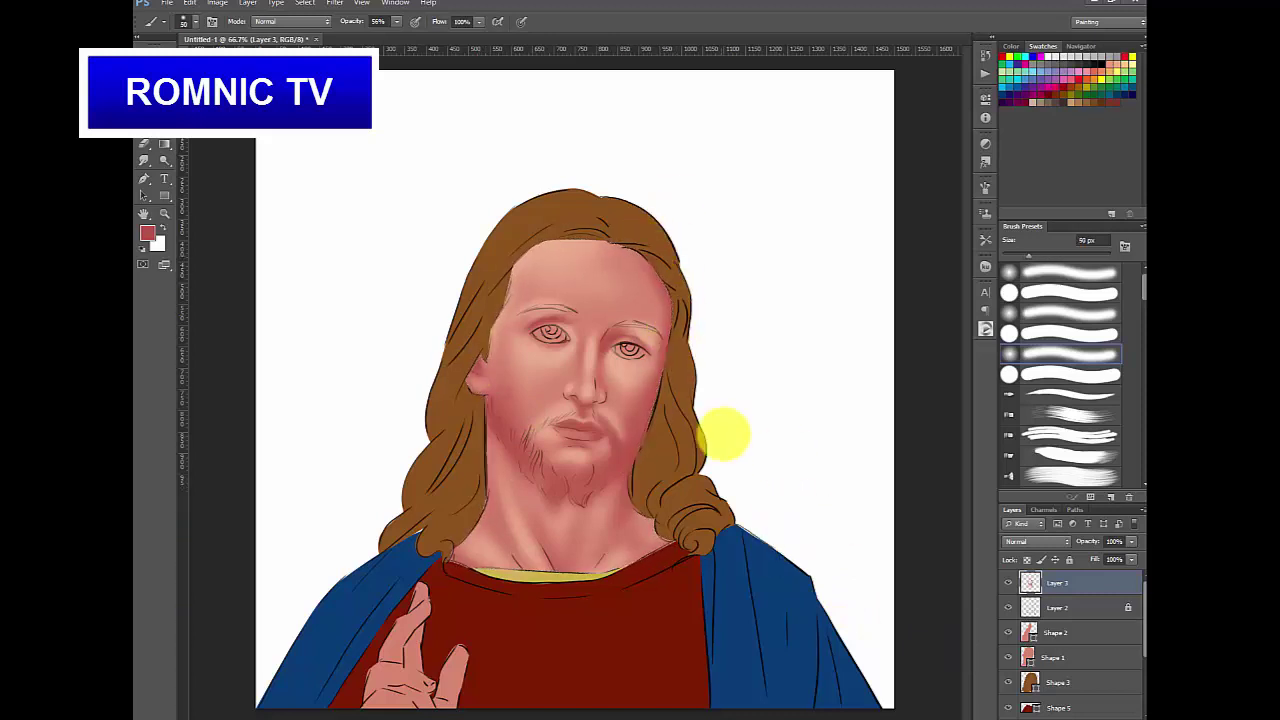
- Mix a dark crimson and deepen the shadows around the nose with a small soft brush
click(985, 328)
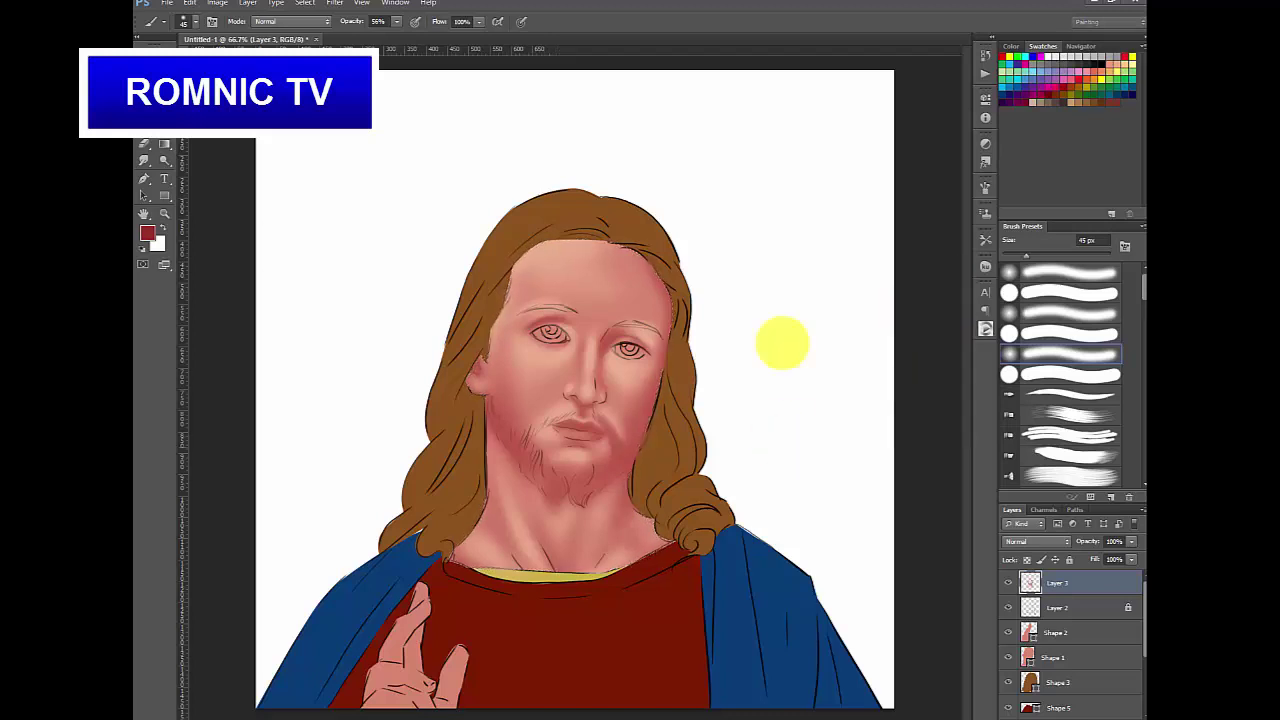
key(bracketleft)
key(bracketleft)
key(bracketleft)
click(985, 328)
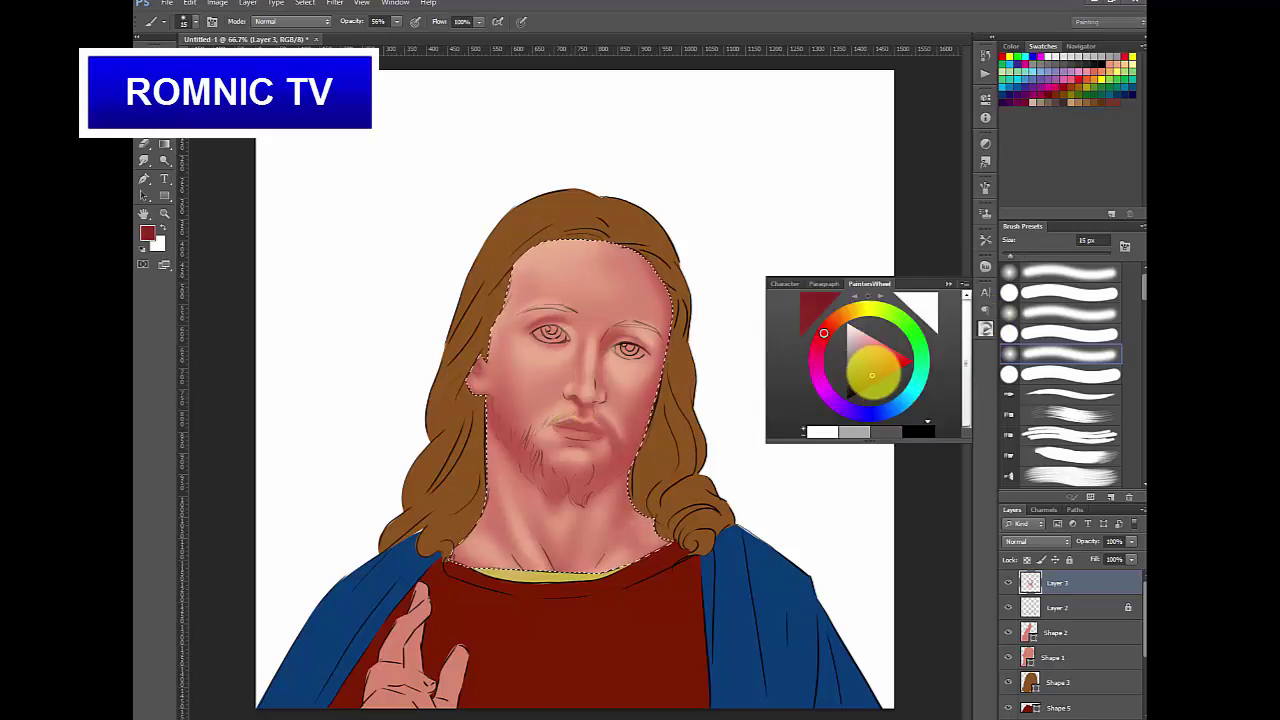
key(bracketleft)
key(bracketleft)
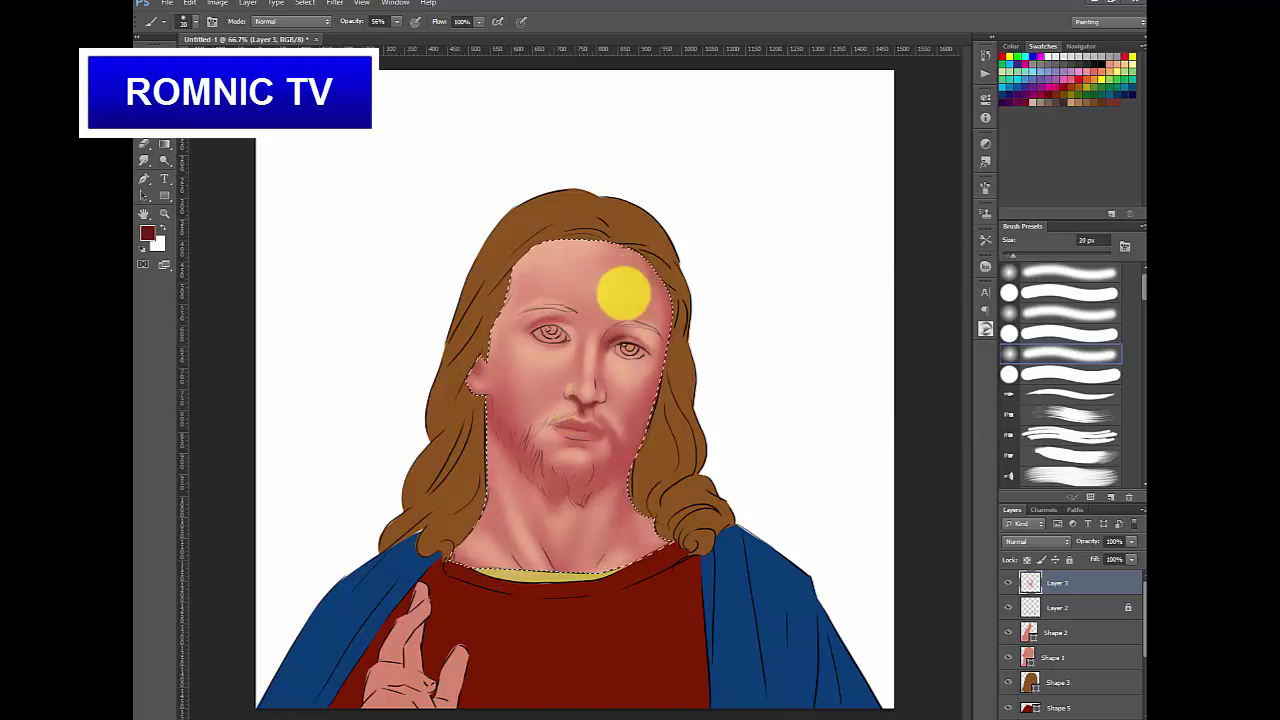
- Darken the eyelids and eye sockets of both eyes in dark crimson with a soft brush of about 10 px
key(bracketleft)
key(bracketleft)
key(bracketleft)
key(bracketleft)
key(bracketright)
key(bracketright)
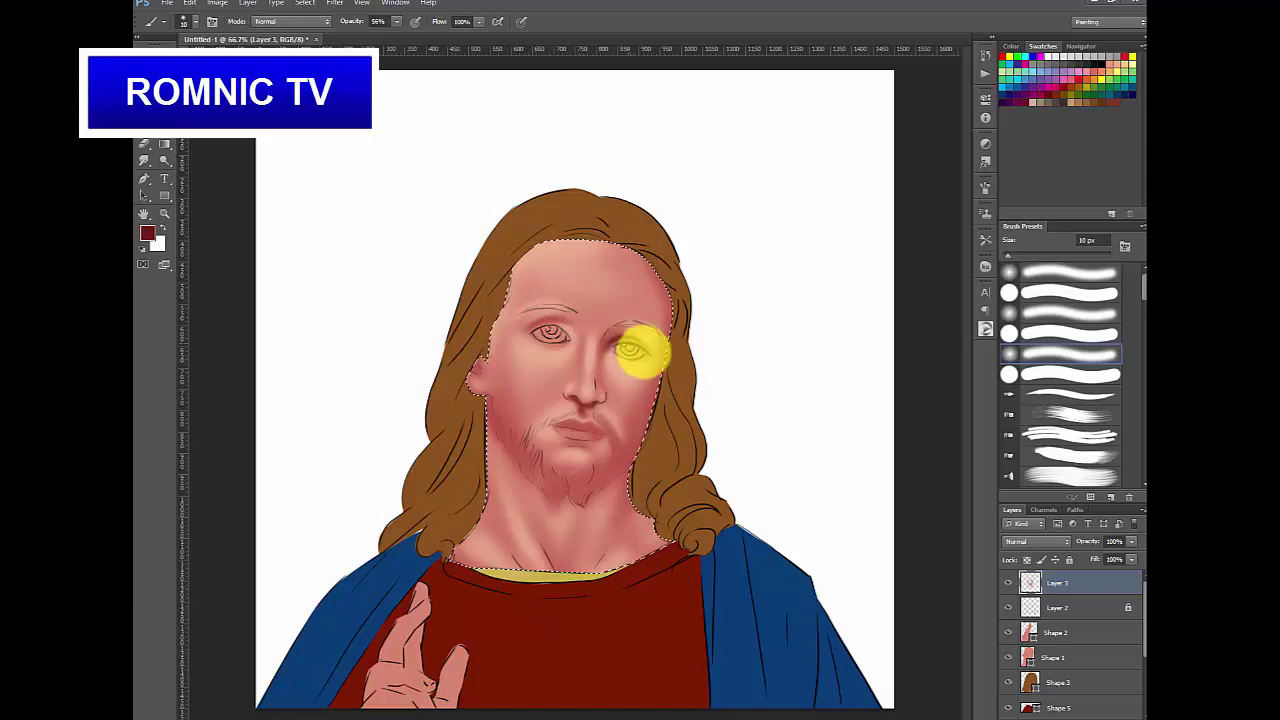
key(bracketright)
key(bracketleft)
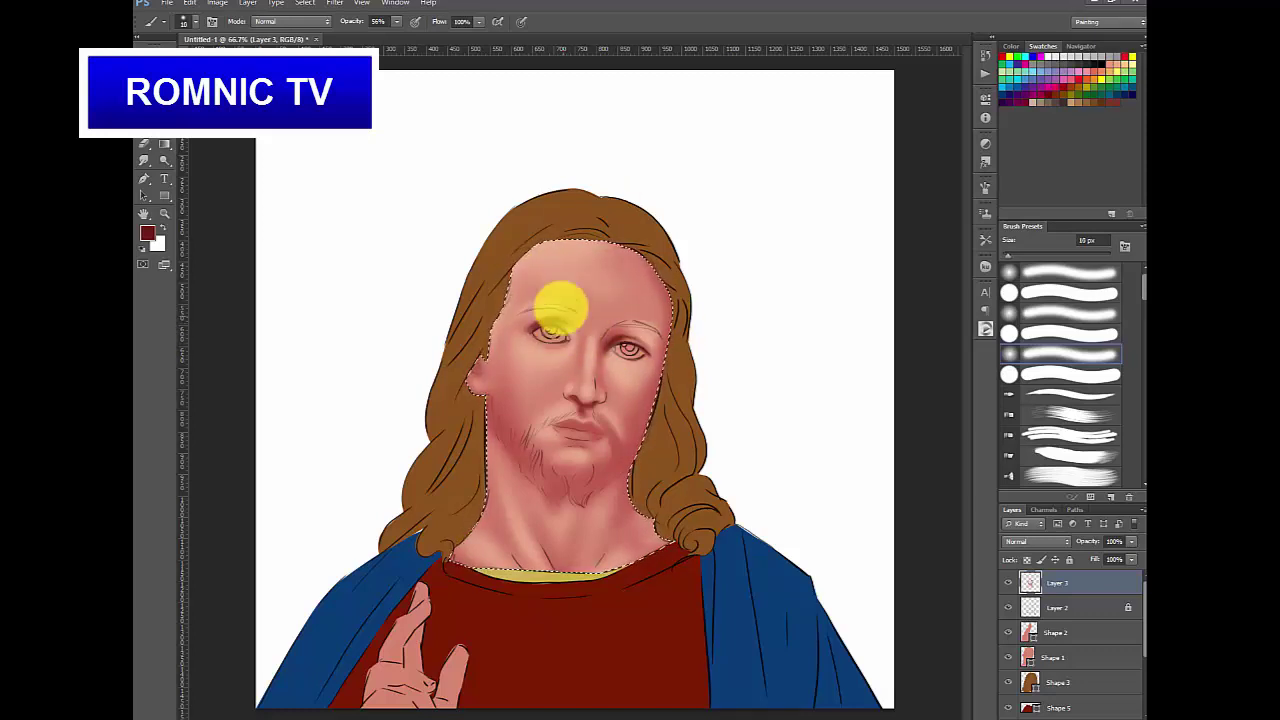
- Shade the ear with a 25 px soft brush and define the lip line with a finer one in dark crimson
key(bracketright)
key(bracketright)
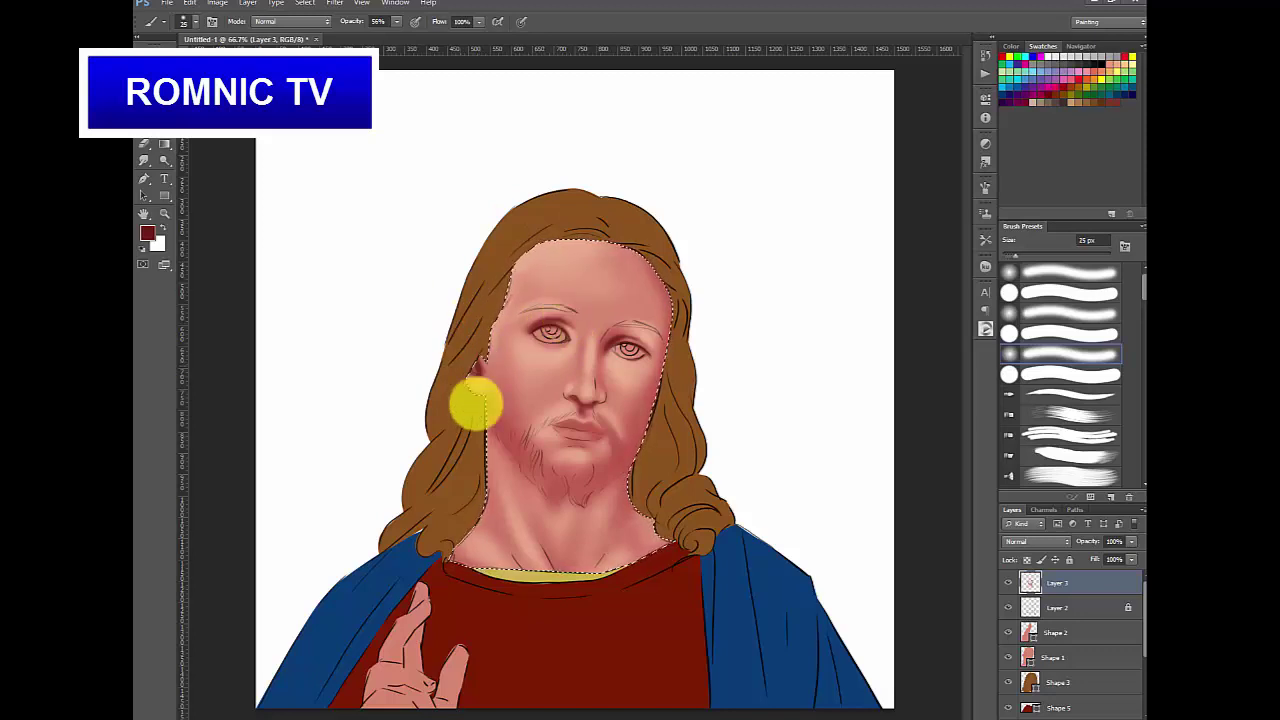
key(bracketleft)
key(bracketleft)
key(bracketleft)
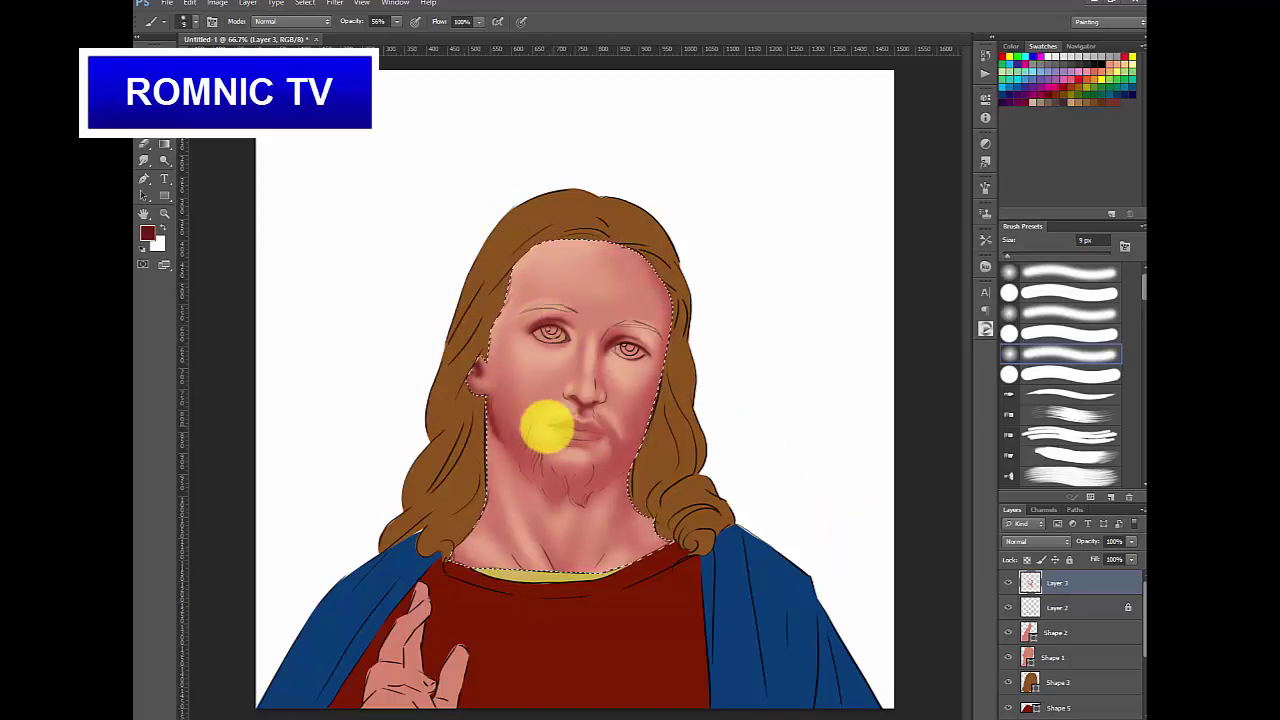
key(bracketright)
key(bracketleft)
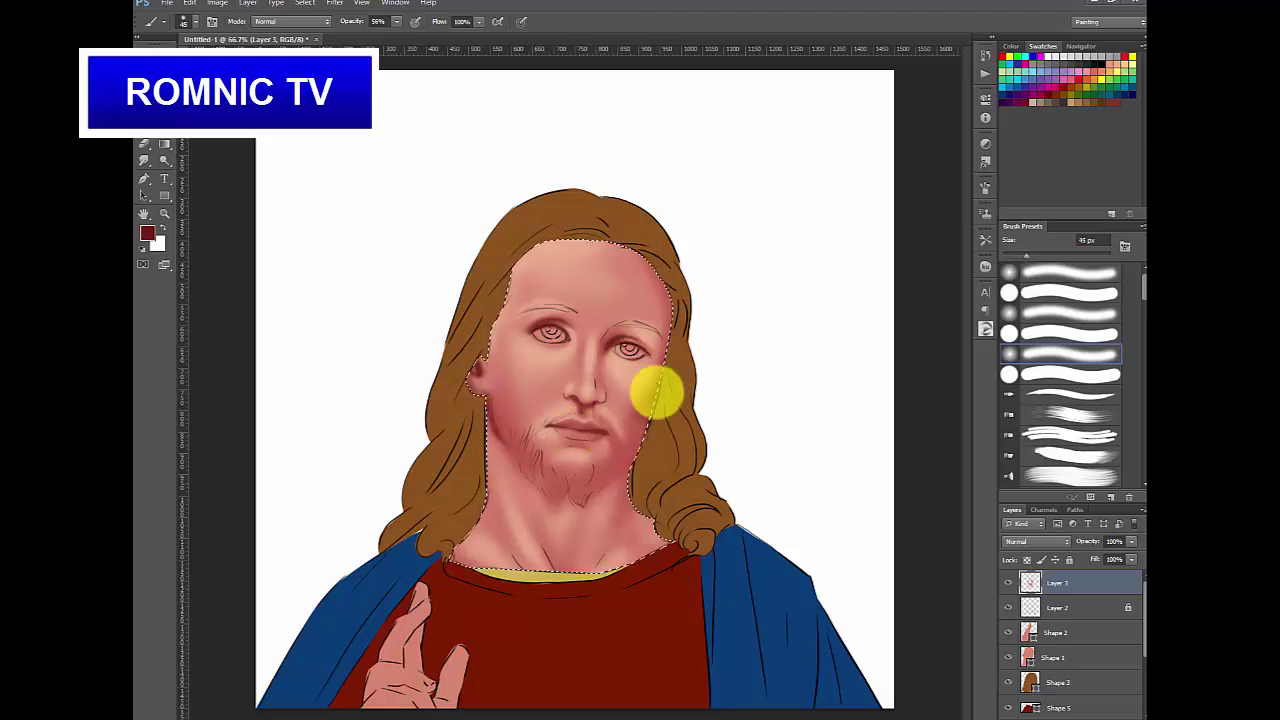
- Deepen the shadow on the face's right-hand edge and paint both eyebrows dark crimson with a 15 px soft brush
key(bracketleft)
key(bracketleft)
key(bracketleft)
key(bracketleft)
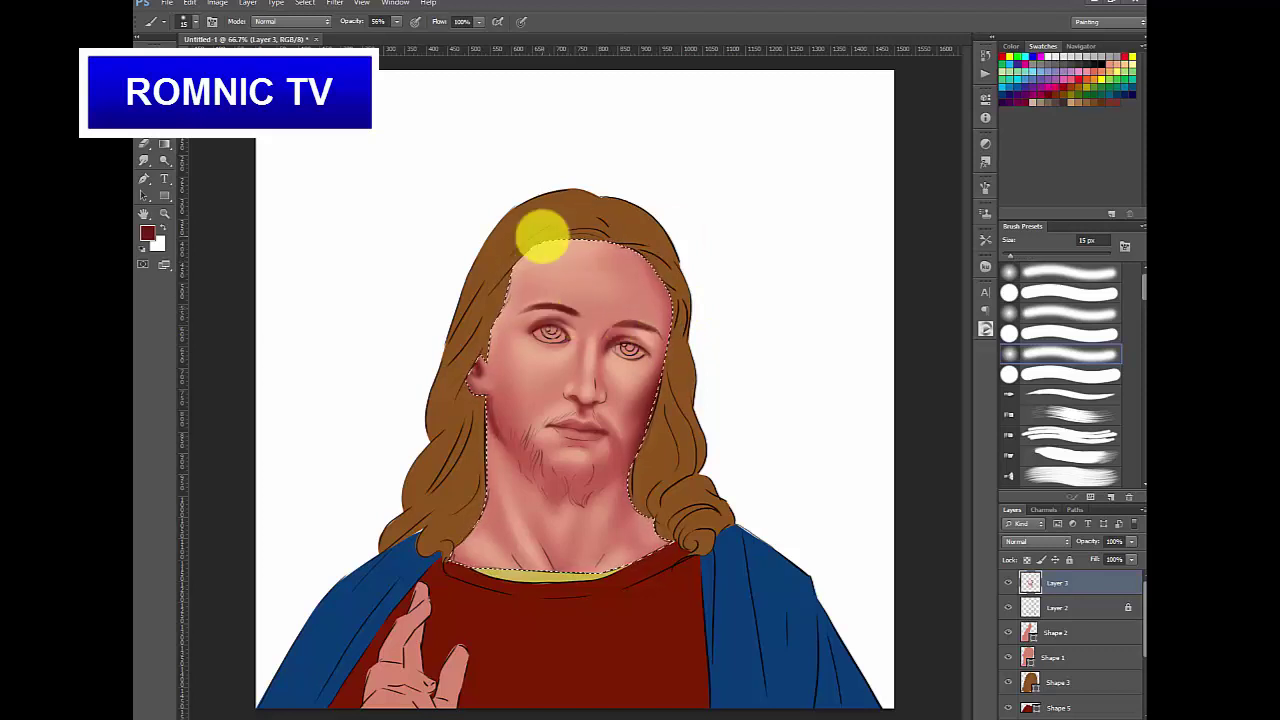
- Sample the skin tone beside the left-hand eyebrow and soften the eyebrow's edges with a small brush
alt+click(566, 312)
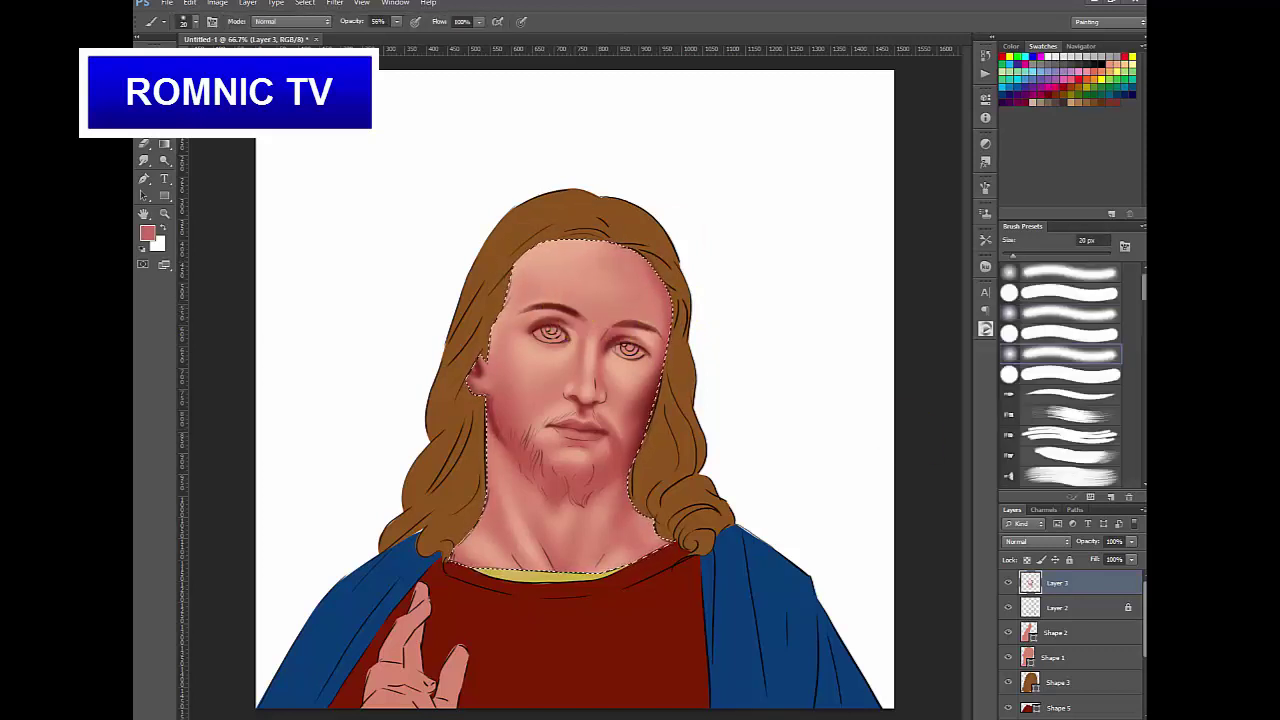
key(bracketleft)
key(bracketleft)
key(bracketleft)
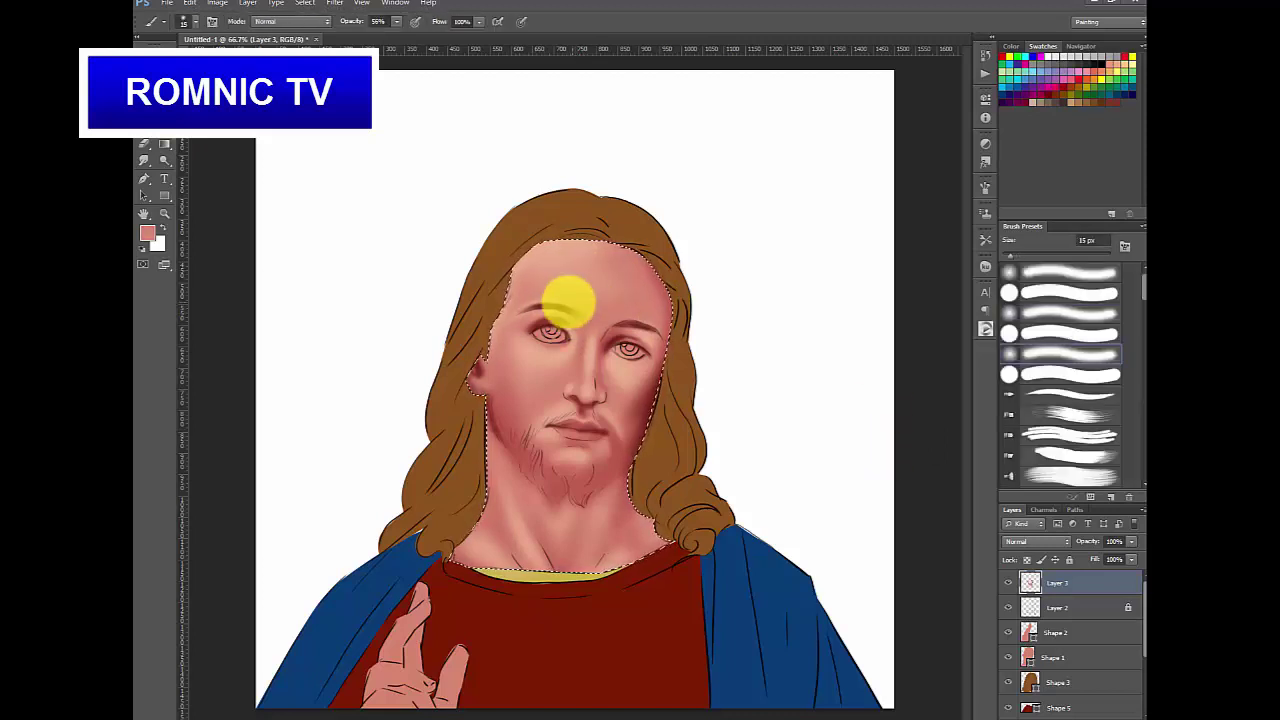
key(bracketright)
key(bracketright)
key(bracketright)
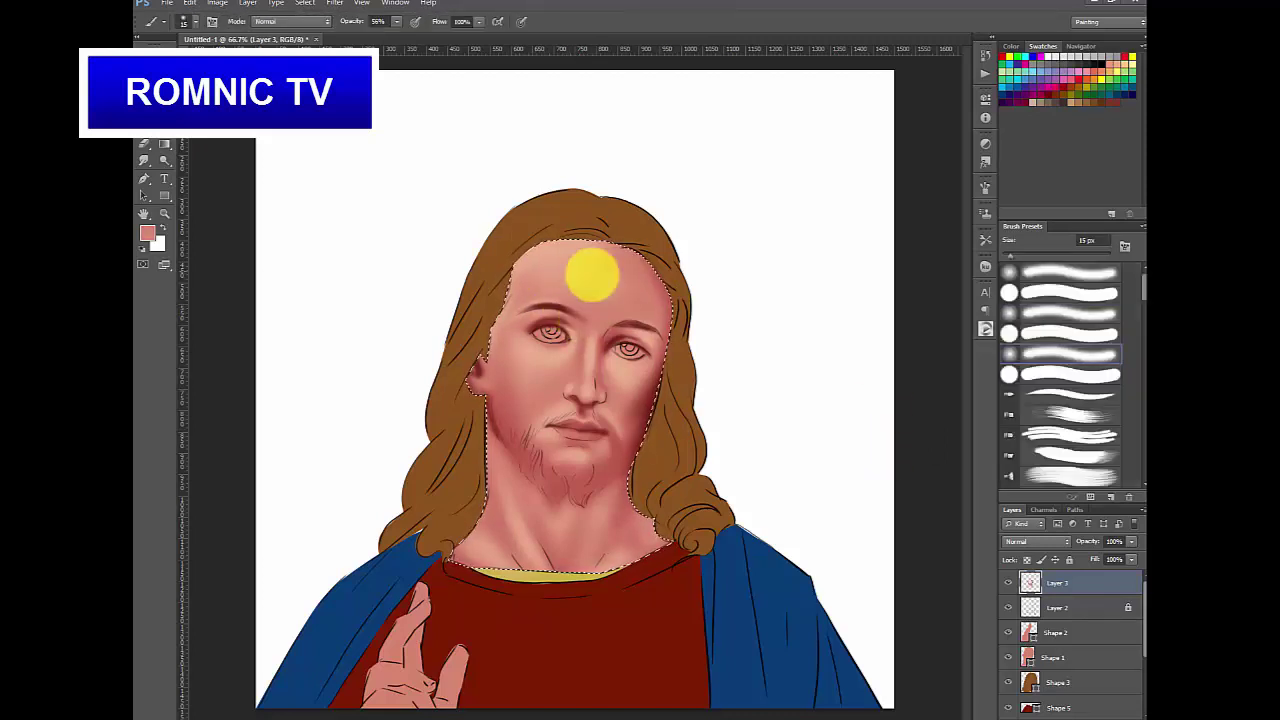
- Sample a lighter peach from the forehead and touch up the skin highlights with a small soft brush
alt+click(540, 290)
key(bracketleft)
key(bracketleft)
key(bracketleft)
key(bracketleft)
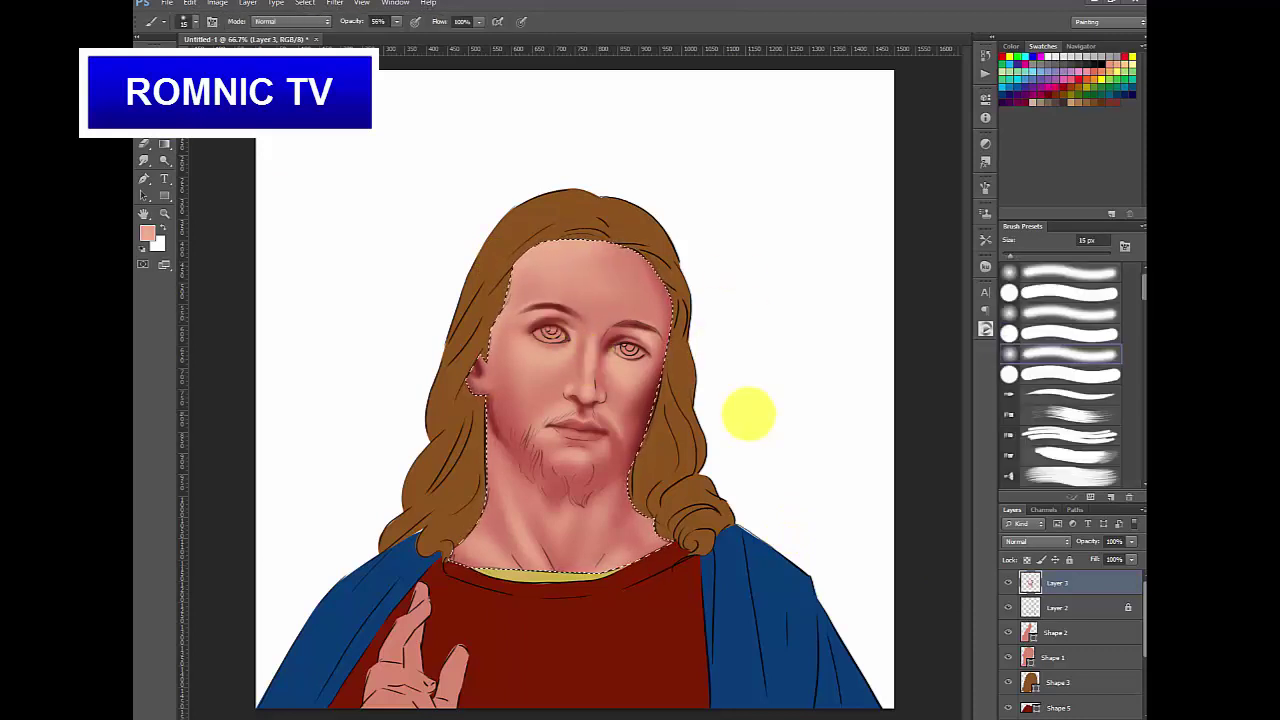
- Paint both eyeballs in bluish white and shade their edges with a greyer blue
click(1033, 73)
key(bracketleft)
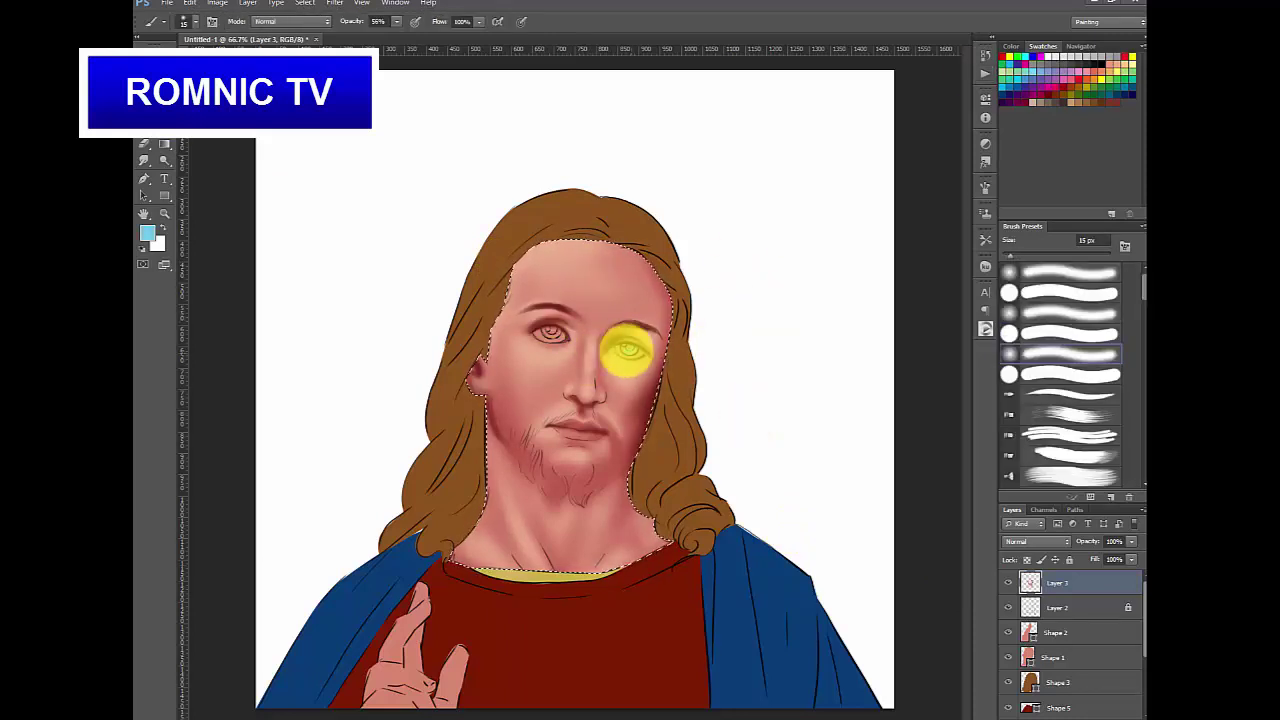
click(985, 326)
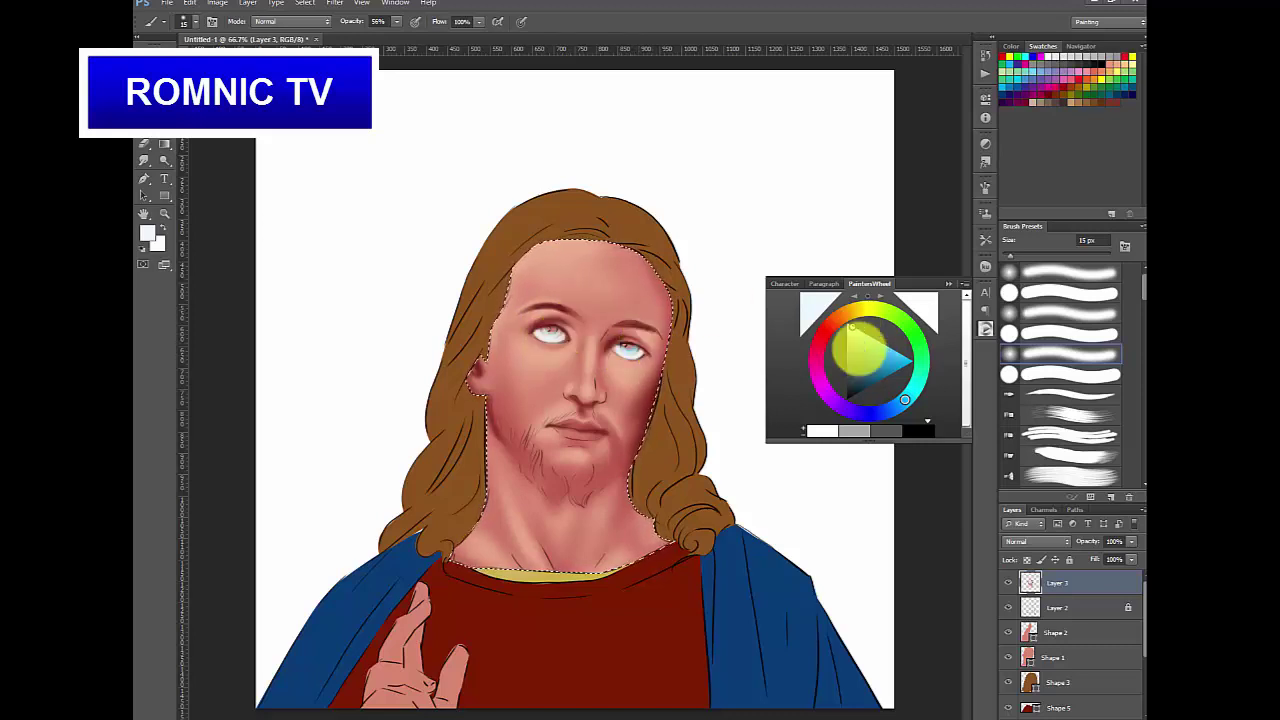
click(854, 349)
click(534, 334)
- Paint the irises dark blue with a hard round brush of about 9 px, lowering its opacity to 31%
click(865, 387)
click(1062, 374)
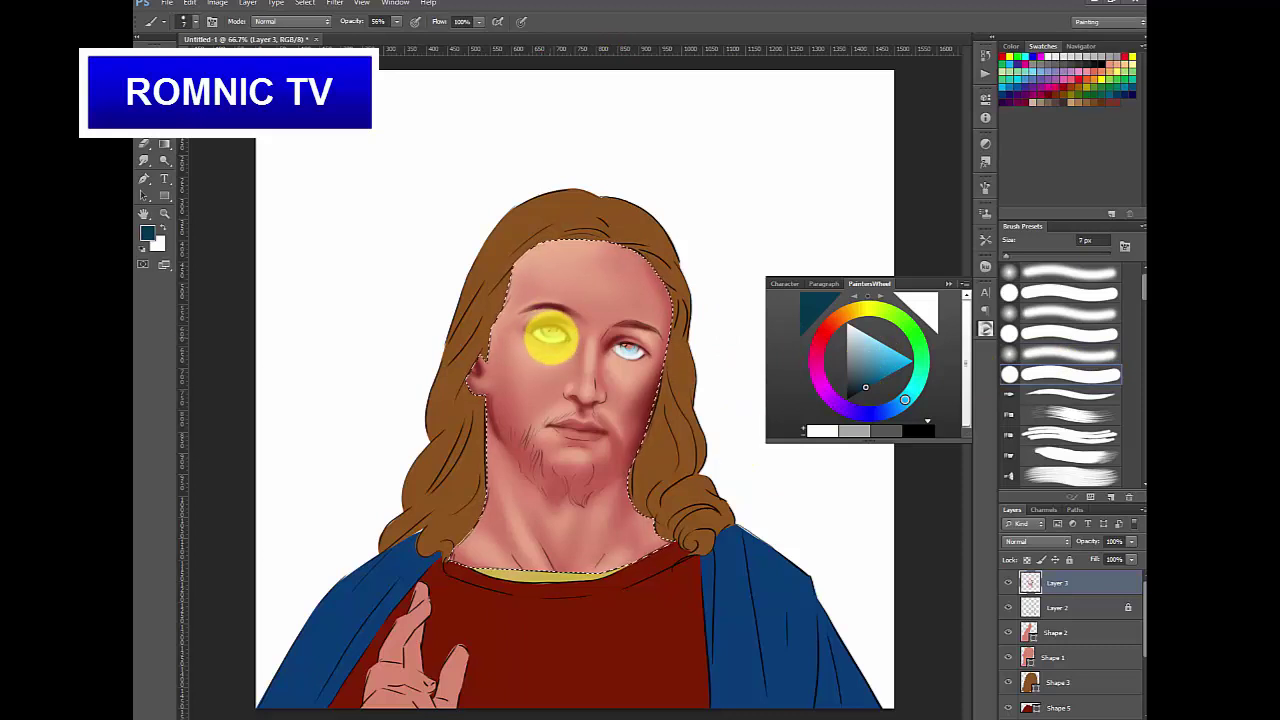
key(])
drag(396, 21, 379, 35)
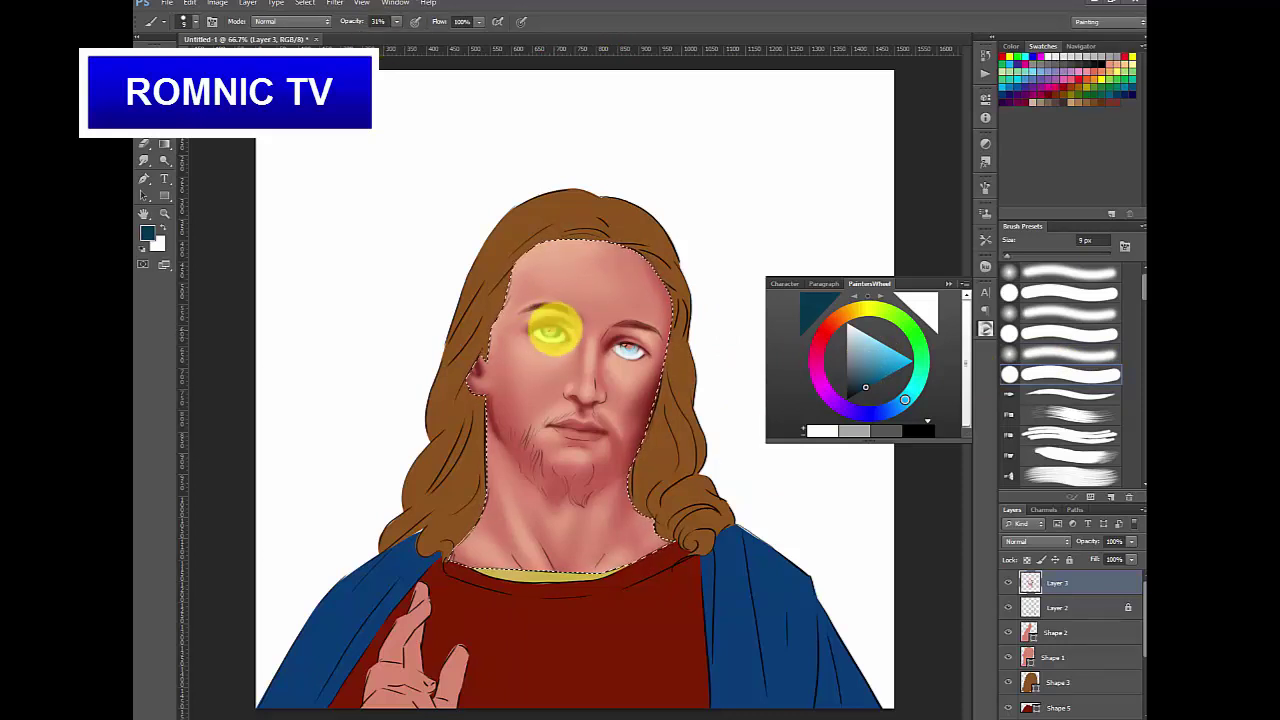
- Refine both eyes with near-black blue for the pupils and a pale blue for the lighter parts
click(856, 393)
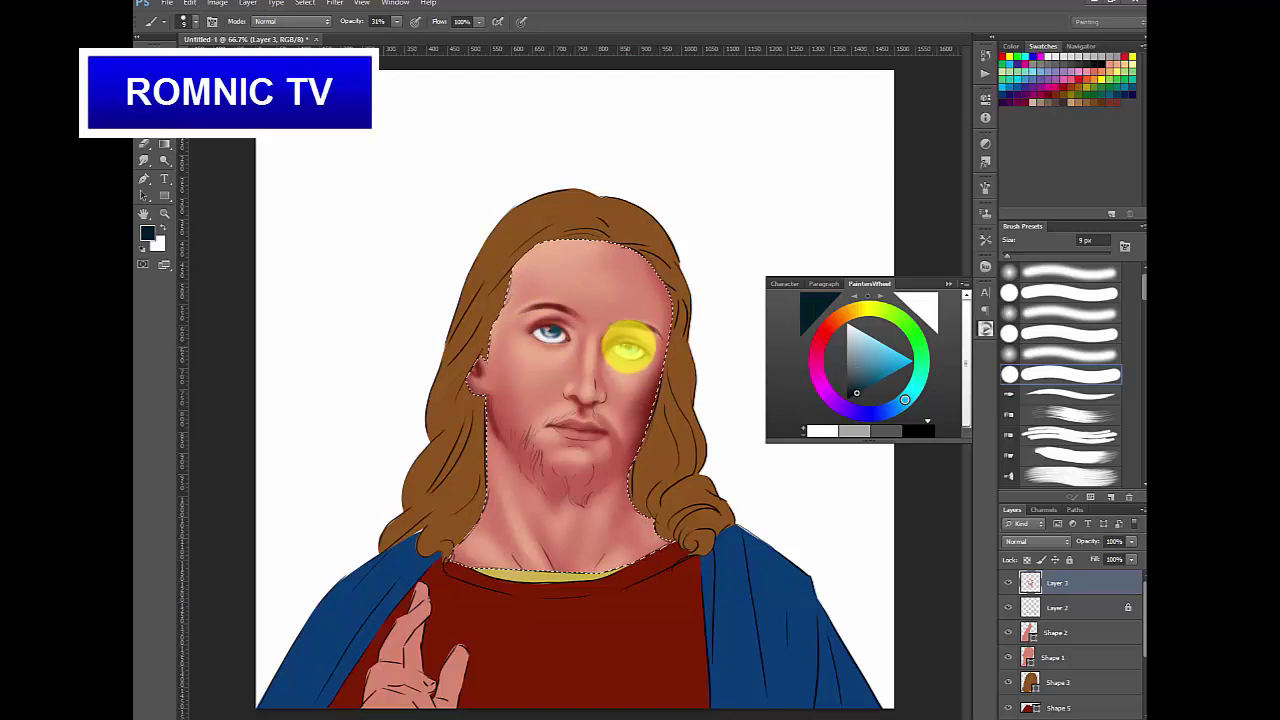
key(bracketleft)
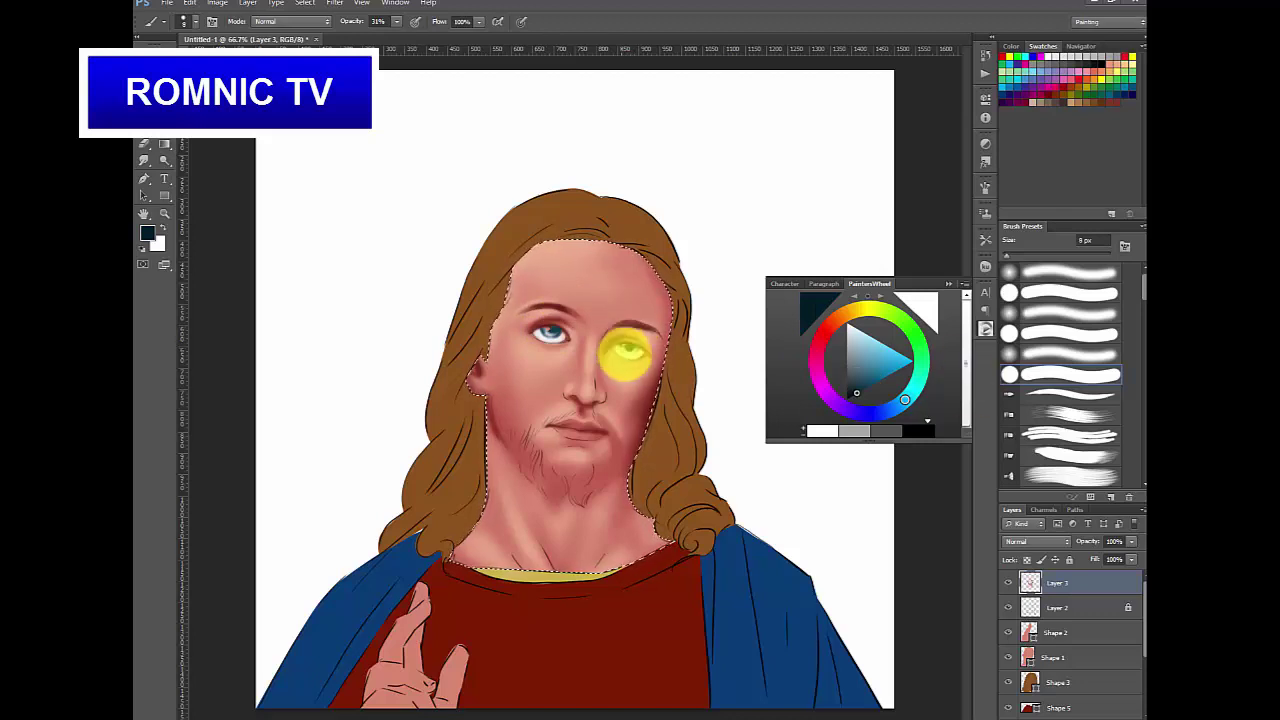
click(857, 339)
key(bracketright)
click(857, 392)
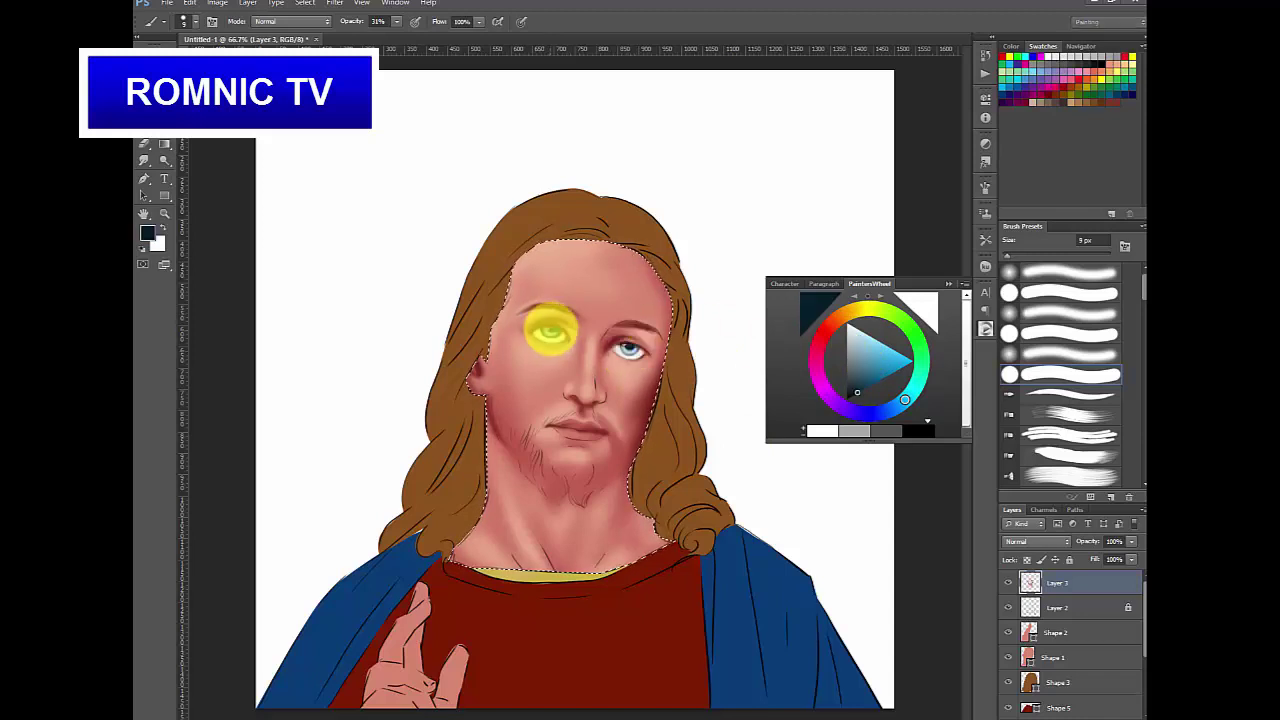
- Add a near-white catchlight to each eye with a slightly smaller hard brush
click(850, 326)
key(bracketleft)
click(545, 330)
click(634, 350)
- Mix a very dark maroon and outline the upper eyelids of both eyes with a hard brush of about 8 px
click(825, 332)
click(856, 392)
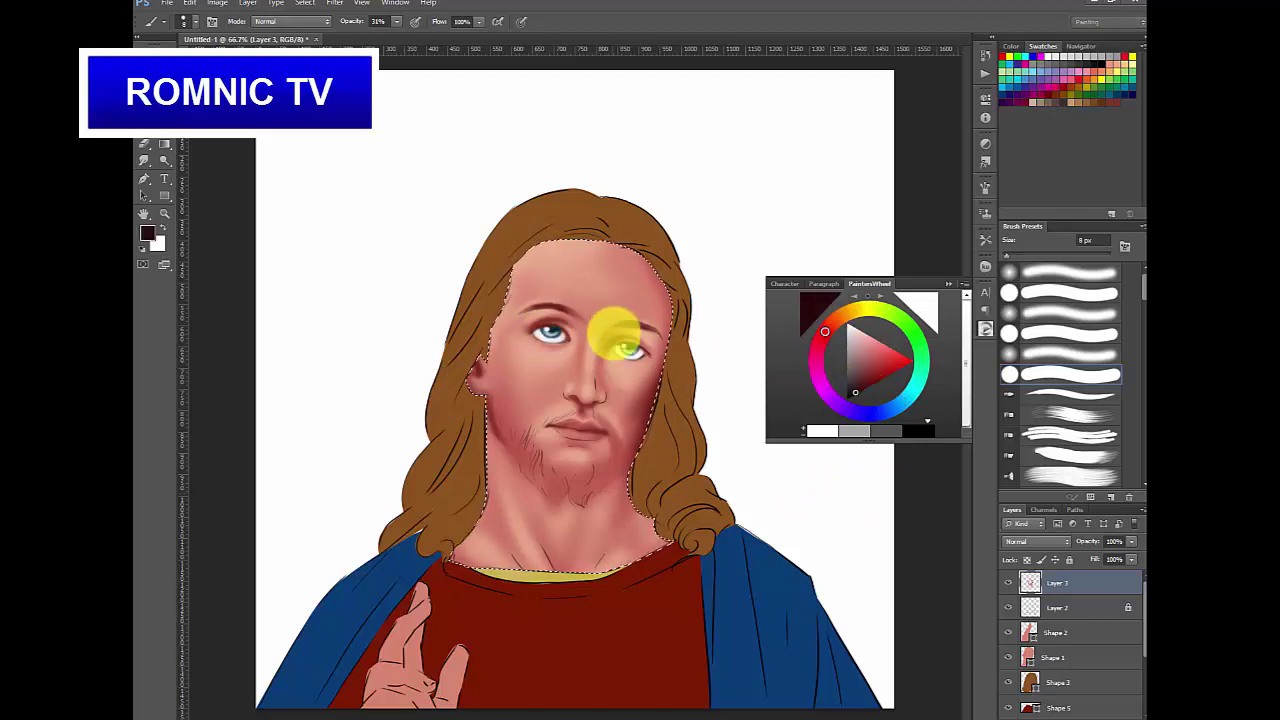
key(bracketright)
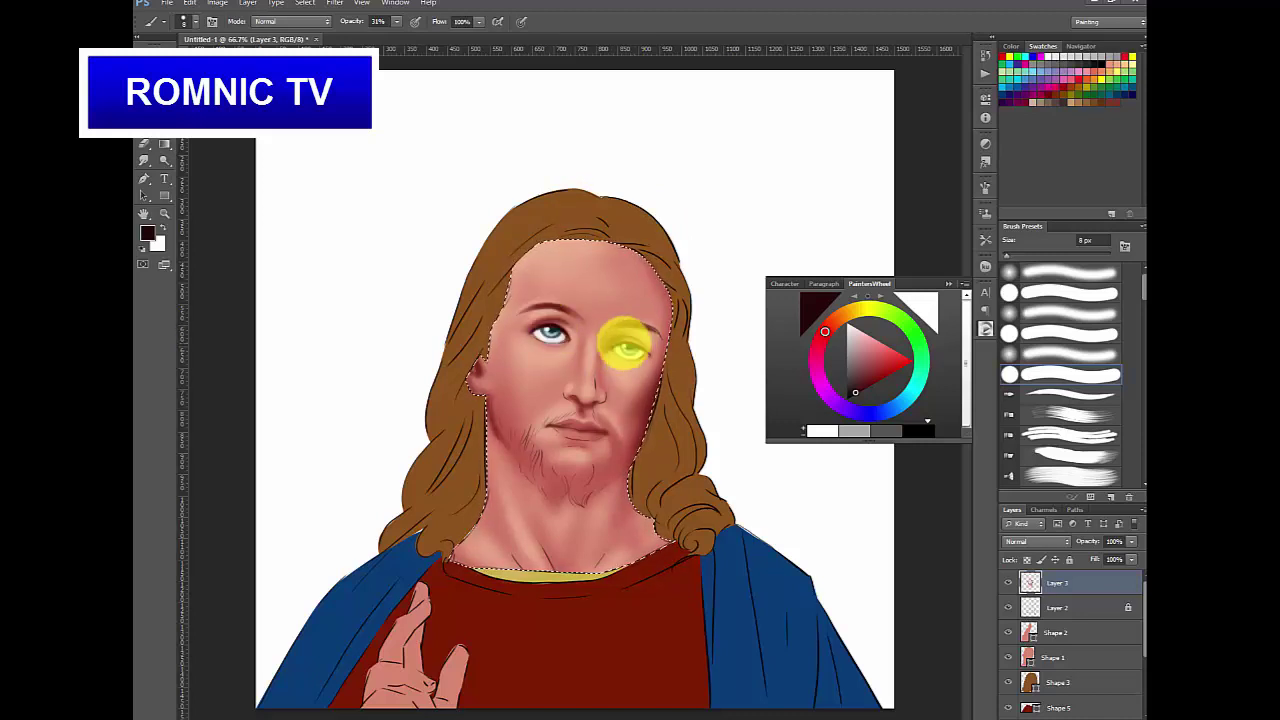
- Touch up the eyelid and eyebrow lines in very dark maroon with a hard round brush of 7 to 8 px
key(super)
click(786, 511)
click(1068, 333)
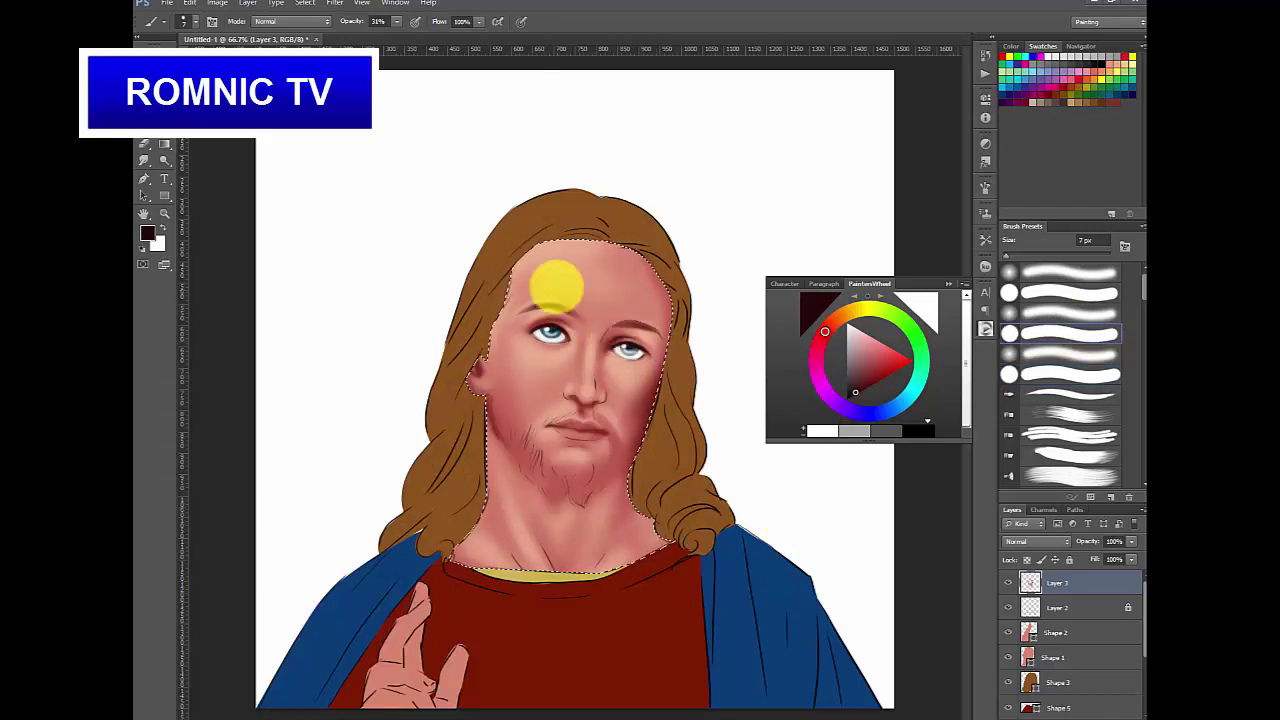
key([)
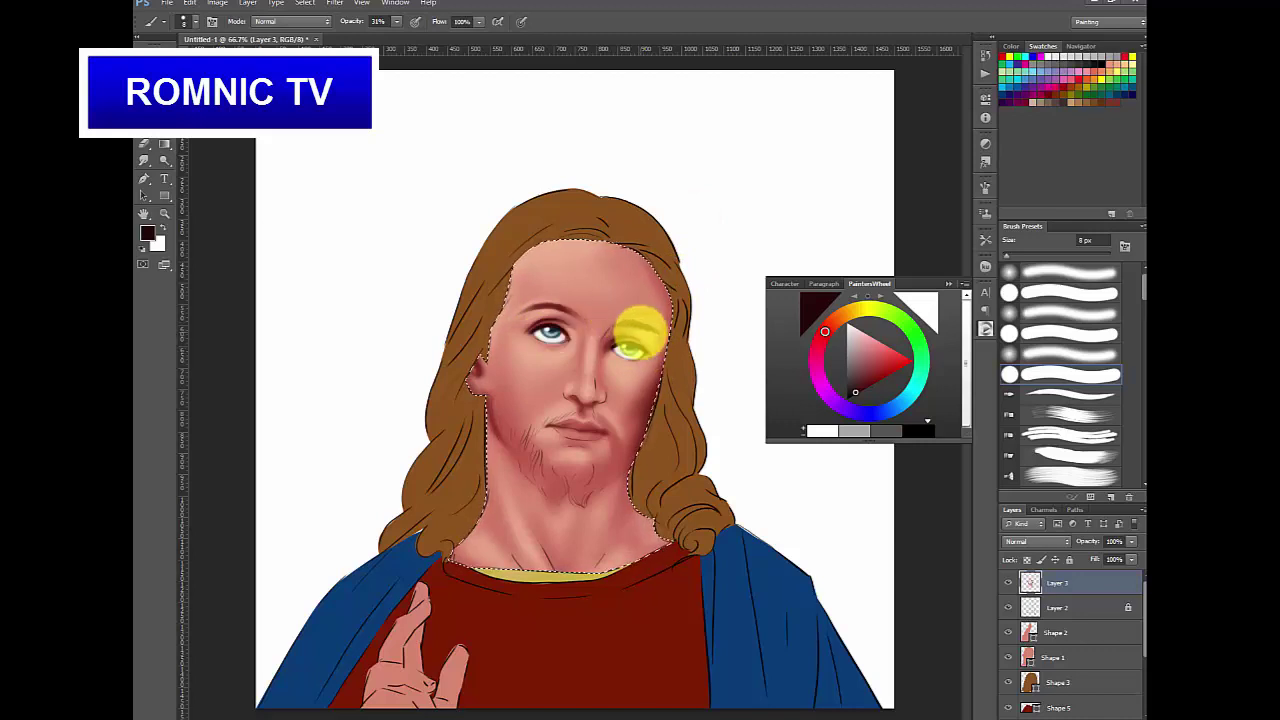
- Refine both eyes with pale blue highlights and dark blue accents using a 9 px hard round brush
click(854, 323)
click(853, 320)
click(855, 327)
click(867, 333)
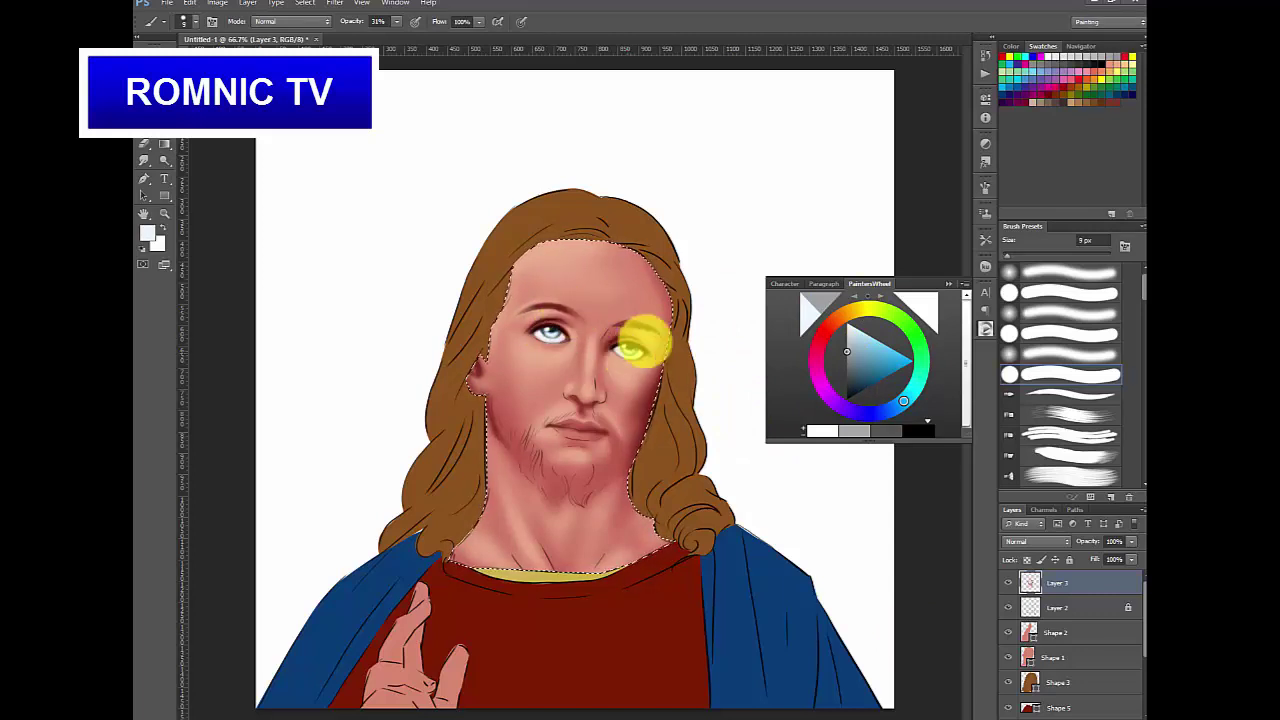
click(857, 389)
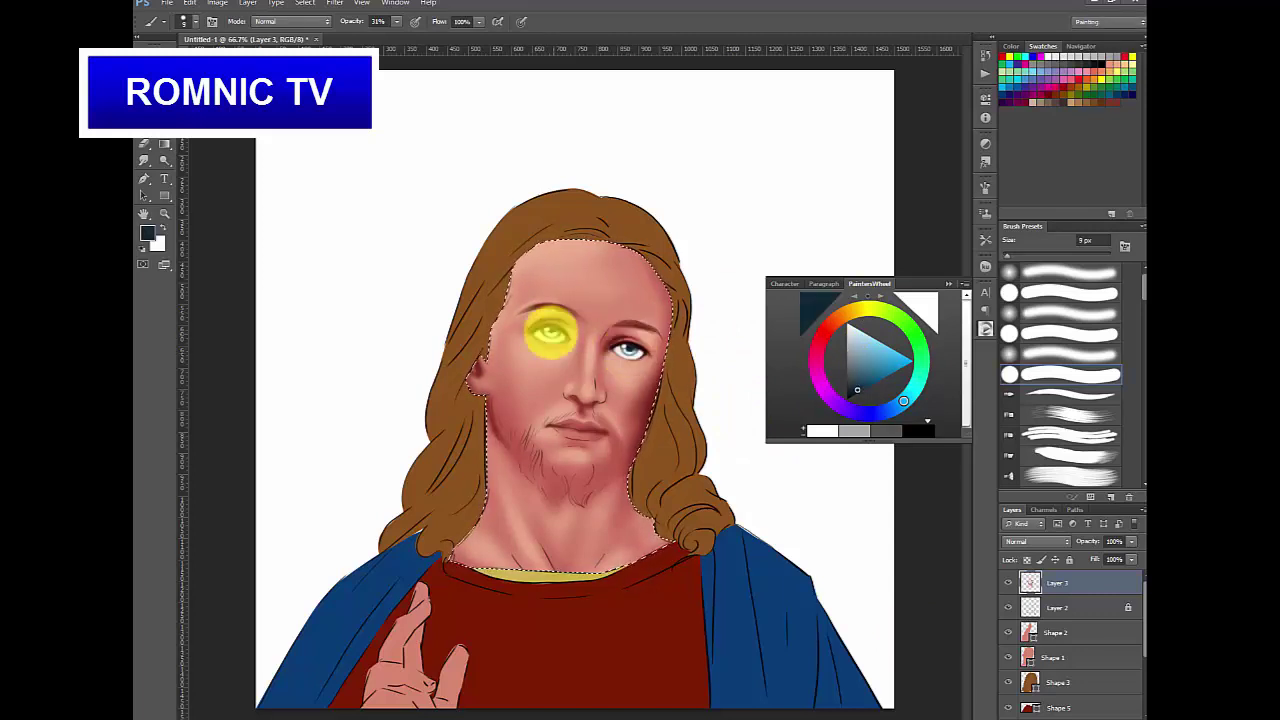
- Sample the reddish skin shade below the eye and touch up the skin around both eyes with an 8 to 10 px hard brush
key(bracketright)
key(bracketright)
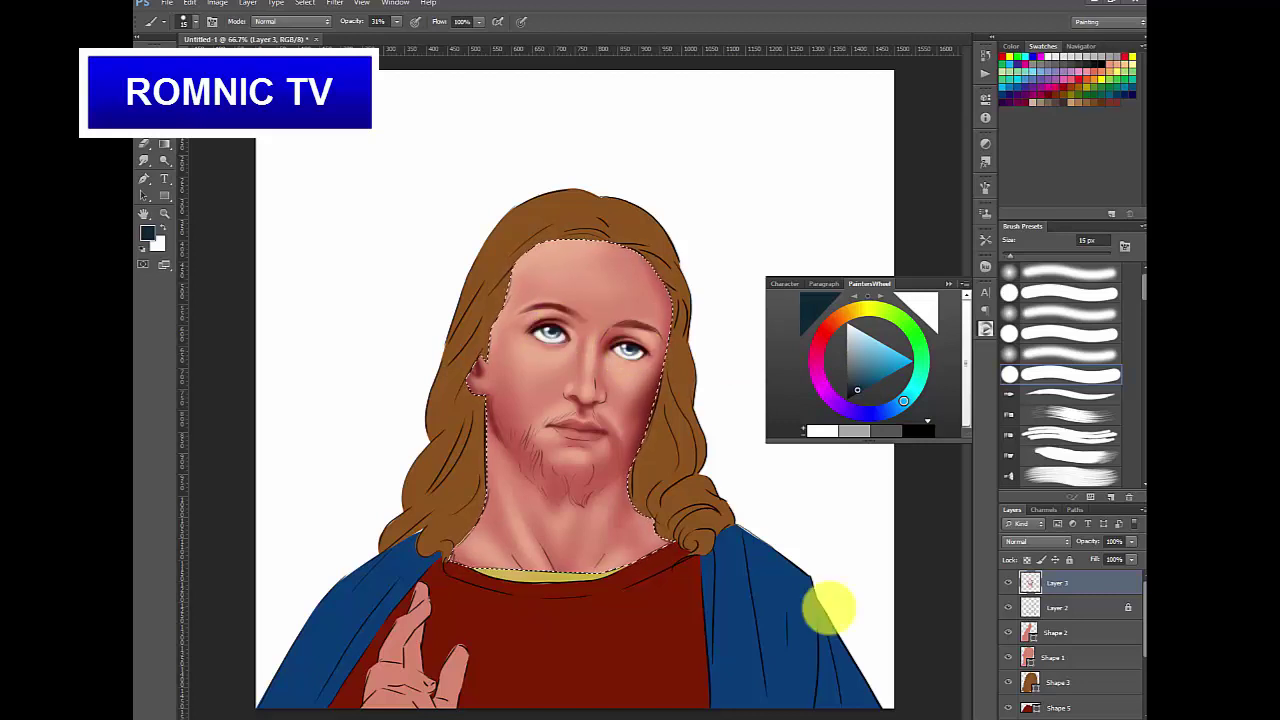
alt+click(549, 356)
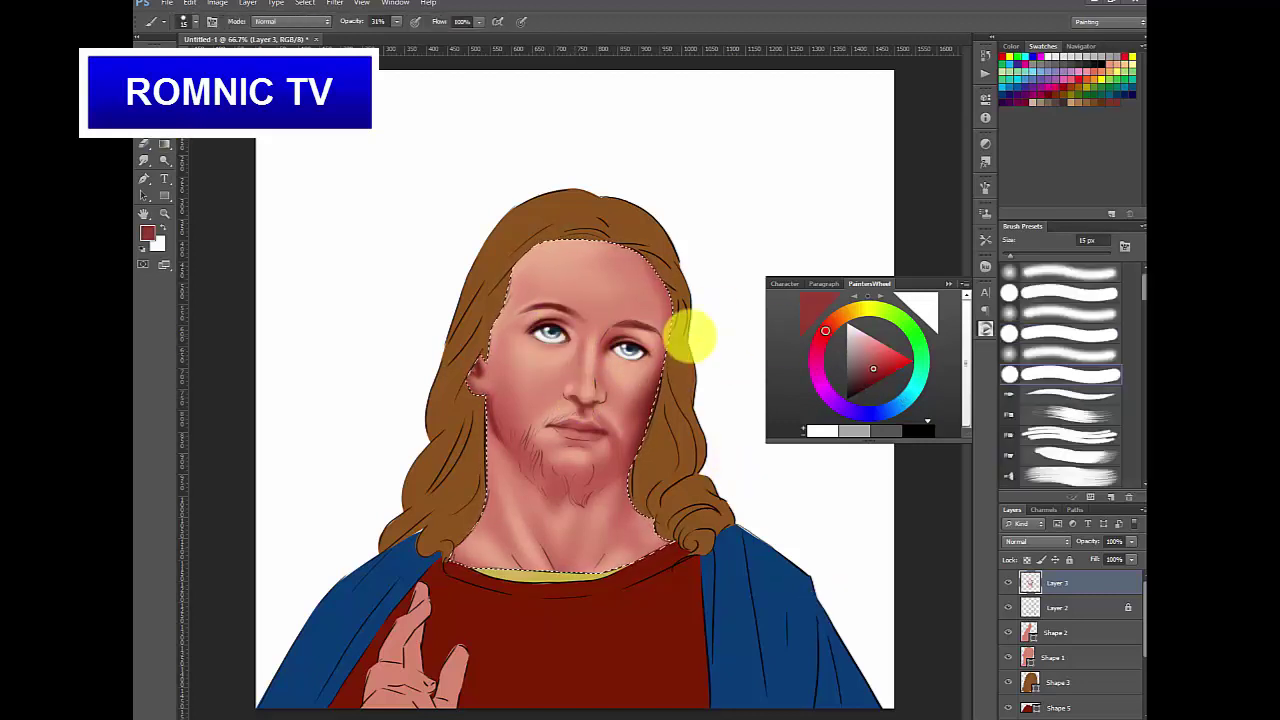
key(bracketleft)
key(bracketleft)
key(bracketleft)
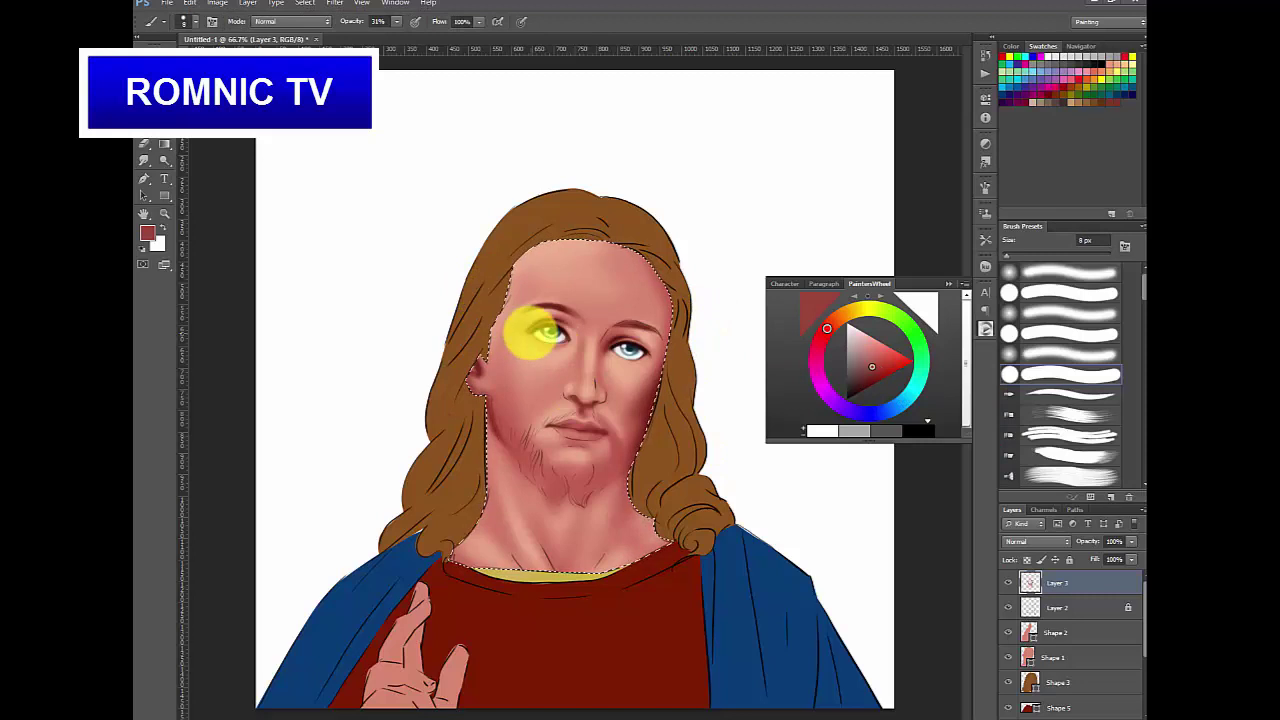
key(bracketright)
key(bracketright)
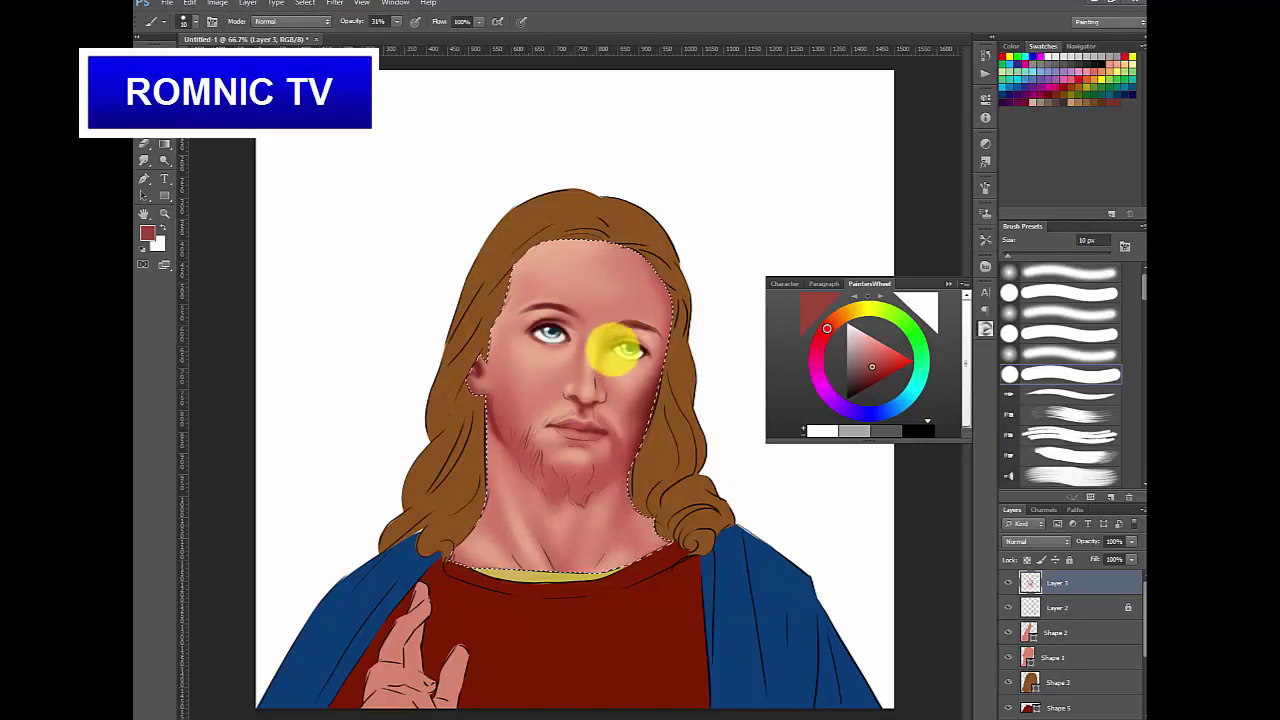
- Shade the eye sockets and nose softly with red and sampled dark maroon, reducing the soft brush from 30 to 10 px
key(comma)
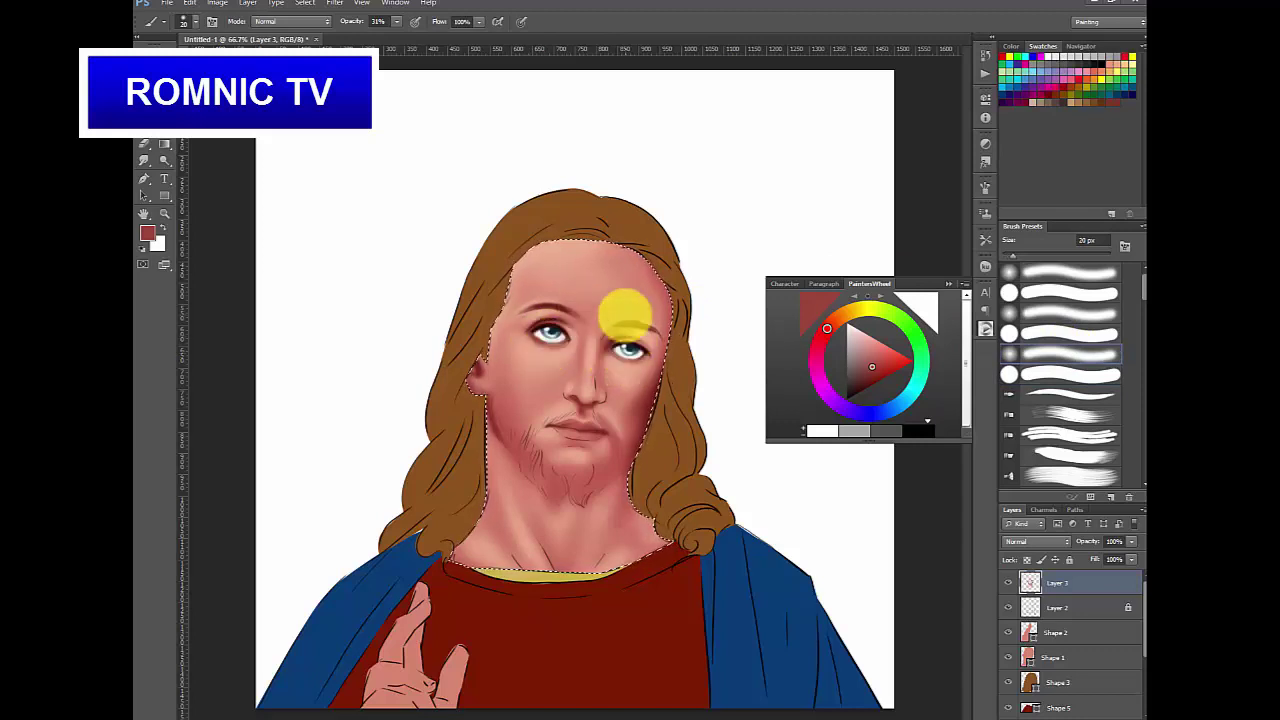
key(bracketright)
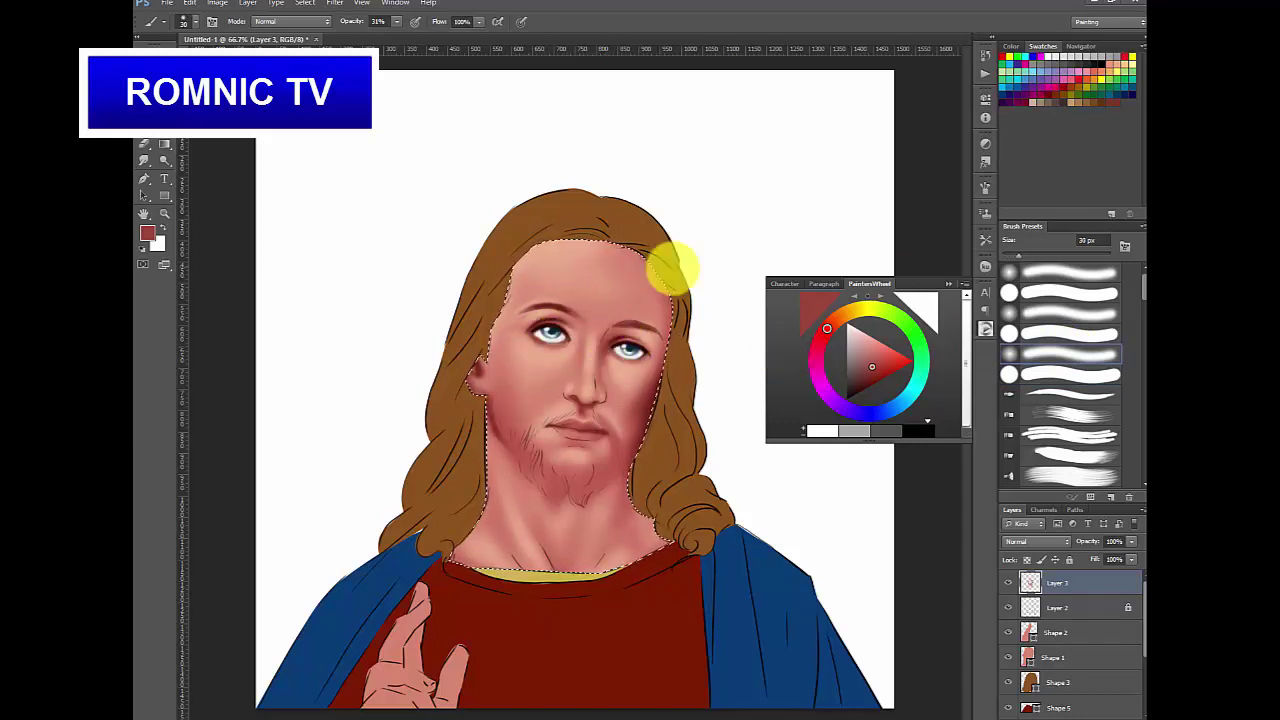
alt+click(618, 342)
key(bracketleft)
key(bracketleft)
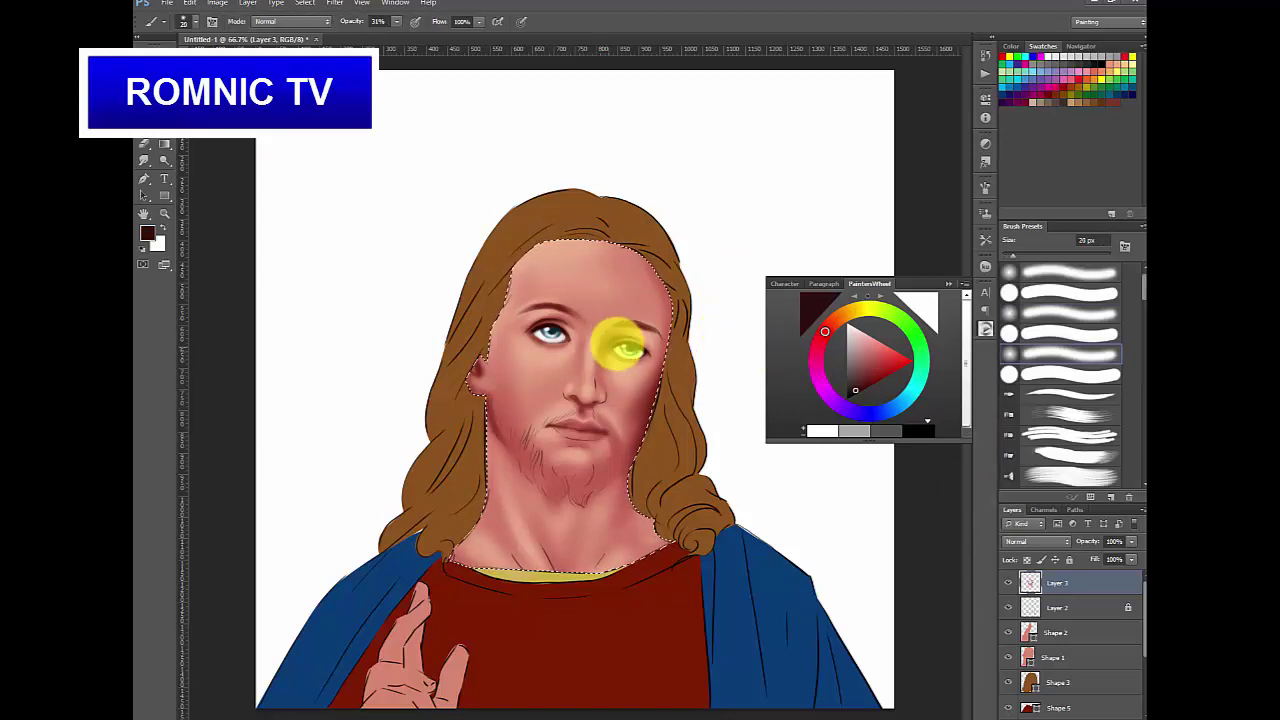
key(bracketleft)
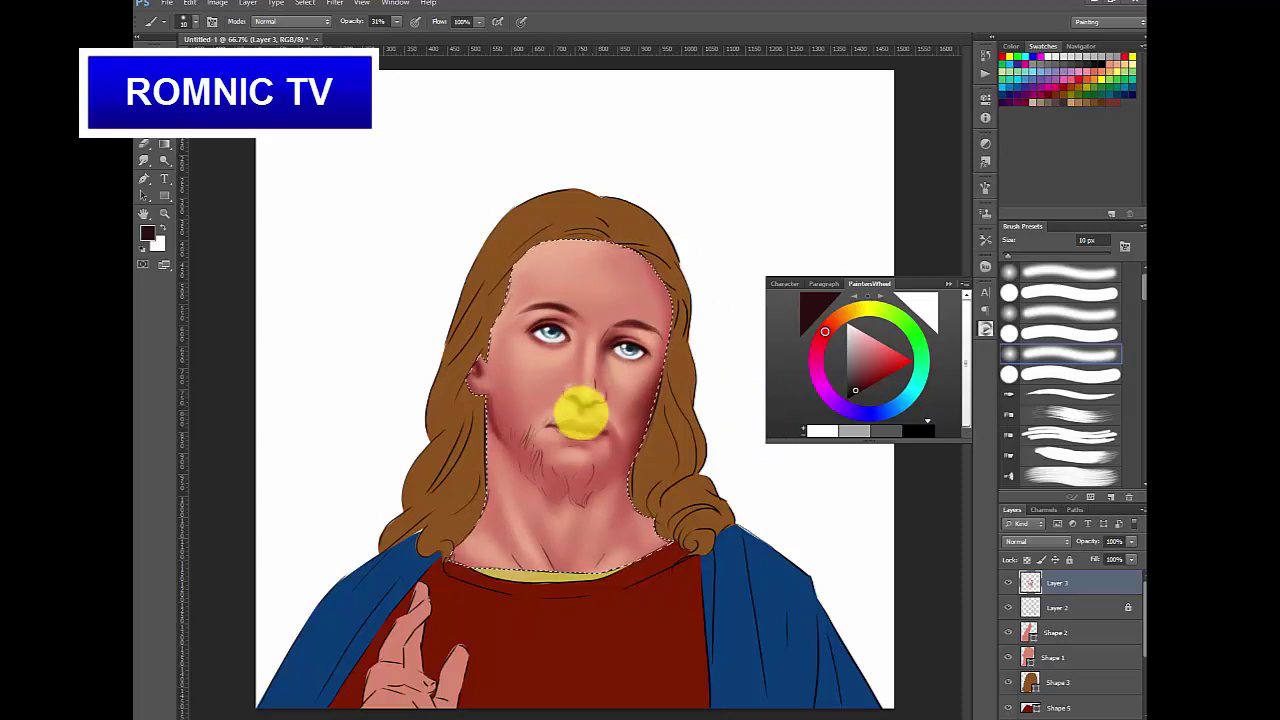
- Sample a muted red beside the nose bridge and blend the nose shading with a 25 px soft brush
alt+click(591, 351)
key(bracketright)
key(bracketright)
key(bracketright)
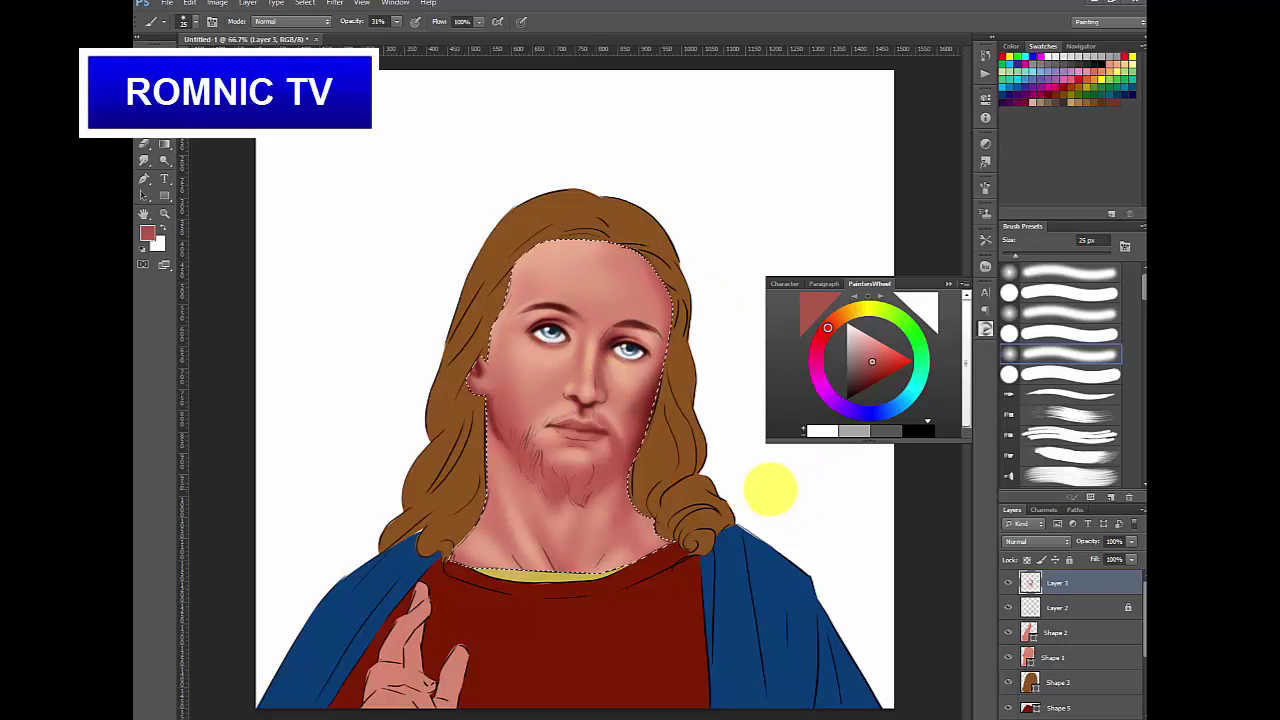
- Sample the red skin tone at the base of the nose and refine the nostril area with a 10 px soft brush
key(bracketleft)
key(bracketleft)
key(bracketleft)
click(164, 93)
click(570, 408)
click(165, 110)
key(bracketleft)
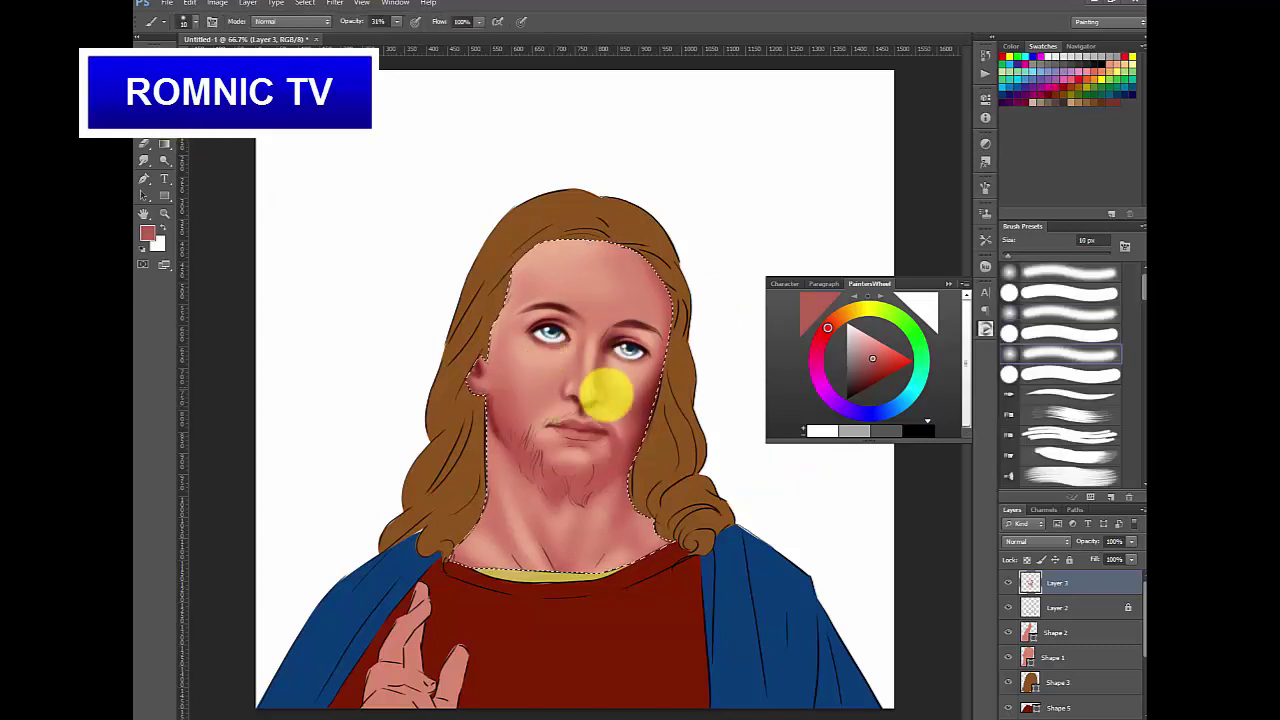
- Deepen the shadows around the nose with a darker sampled red, enlarging the soft brush from 9 to 20 px
alt+click(600, 400)
key(bracketleft)
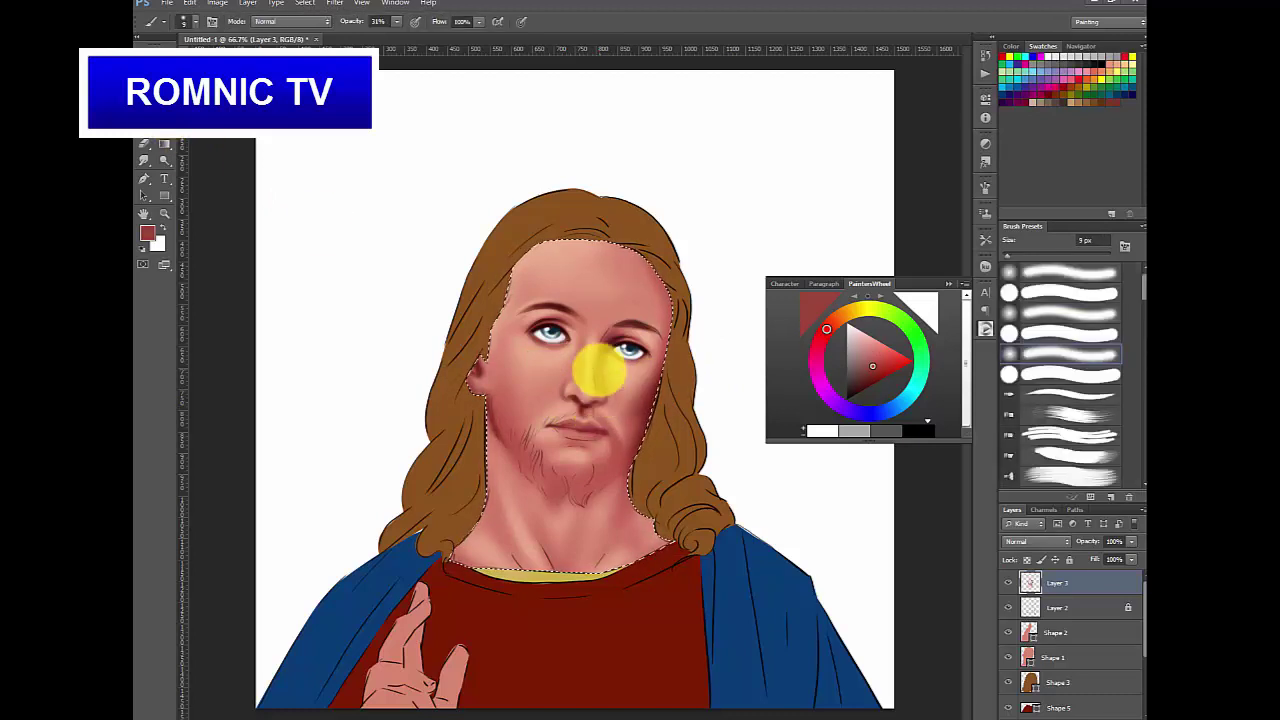
key(bracketright)
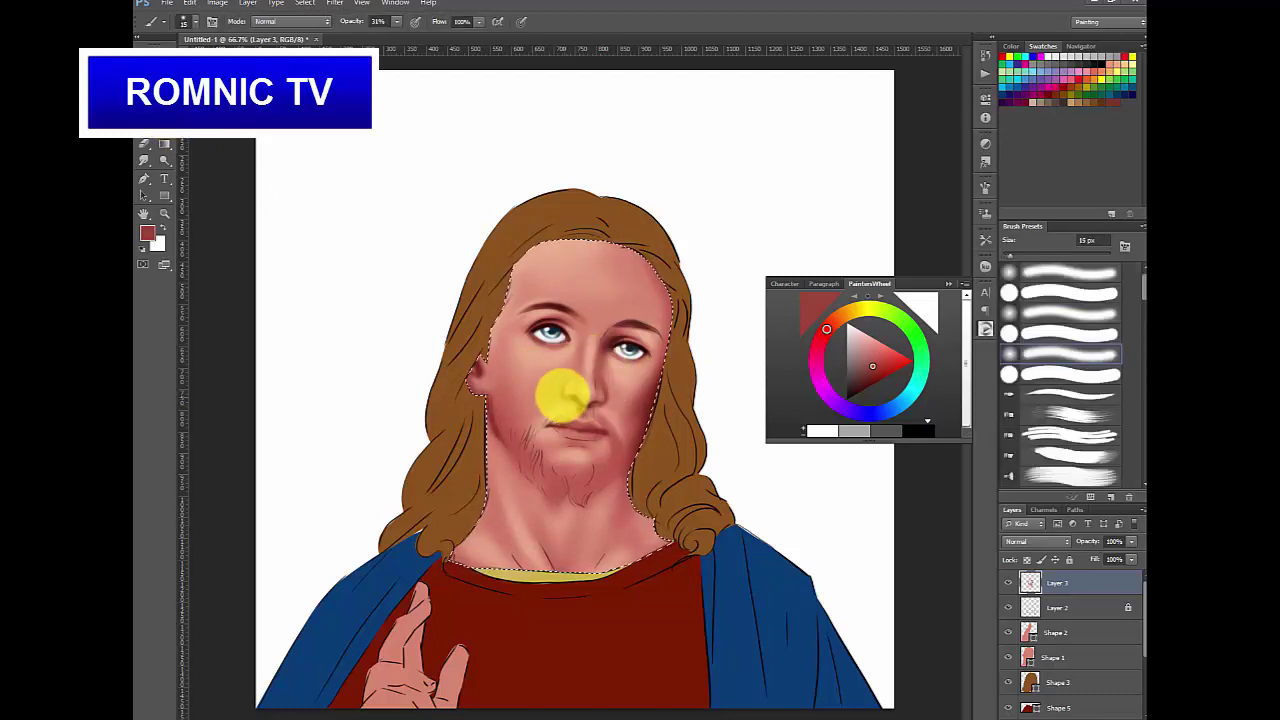
key(bracketright)
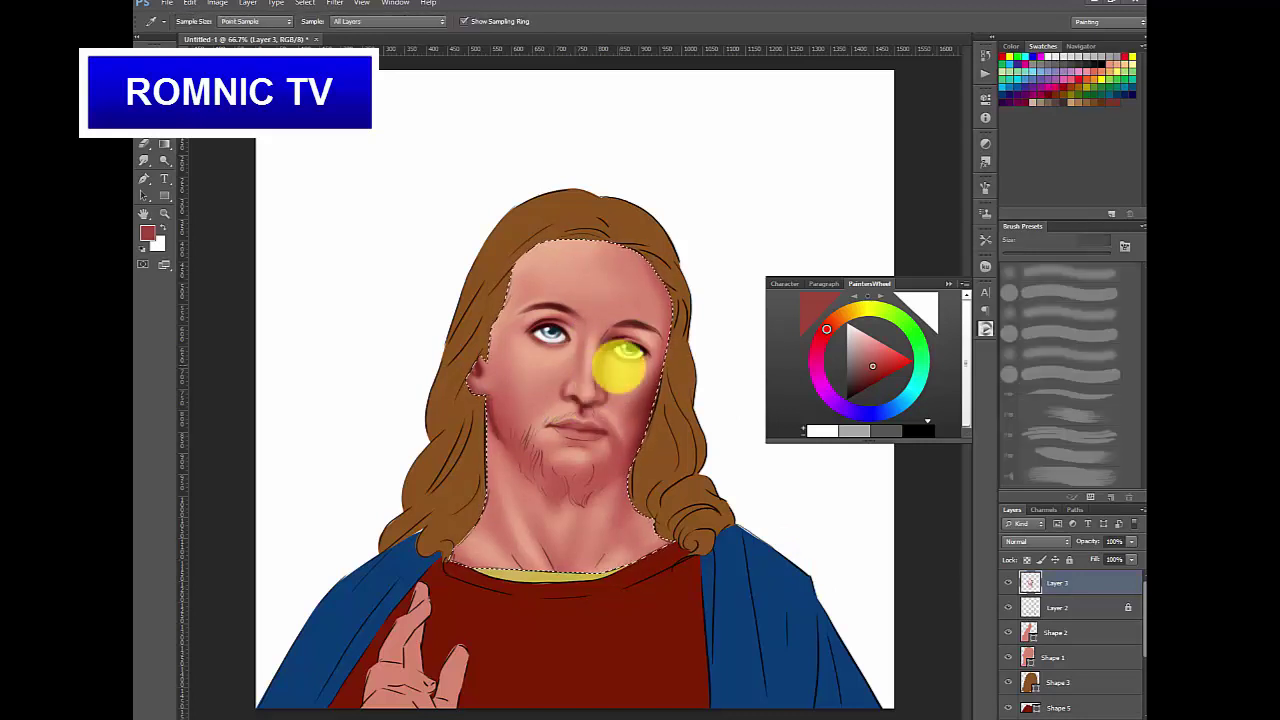
- Add light peach highlights to the cheek beside the nose, finishing with a 10 px hard round brush
alt+click(595, 355)
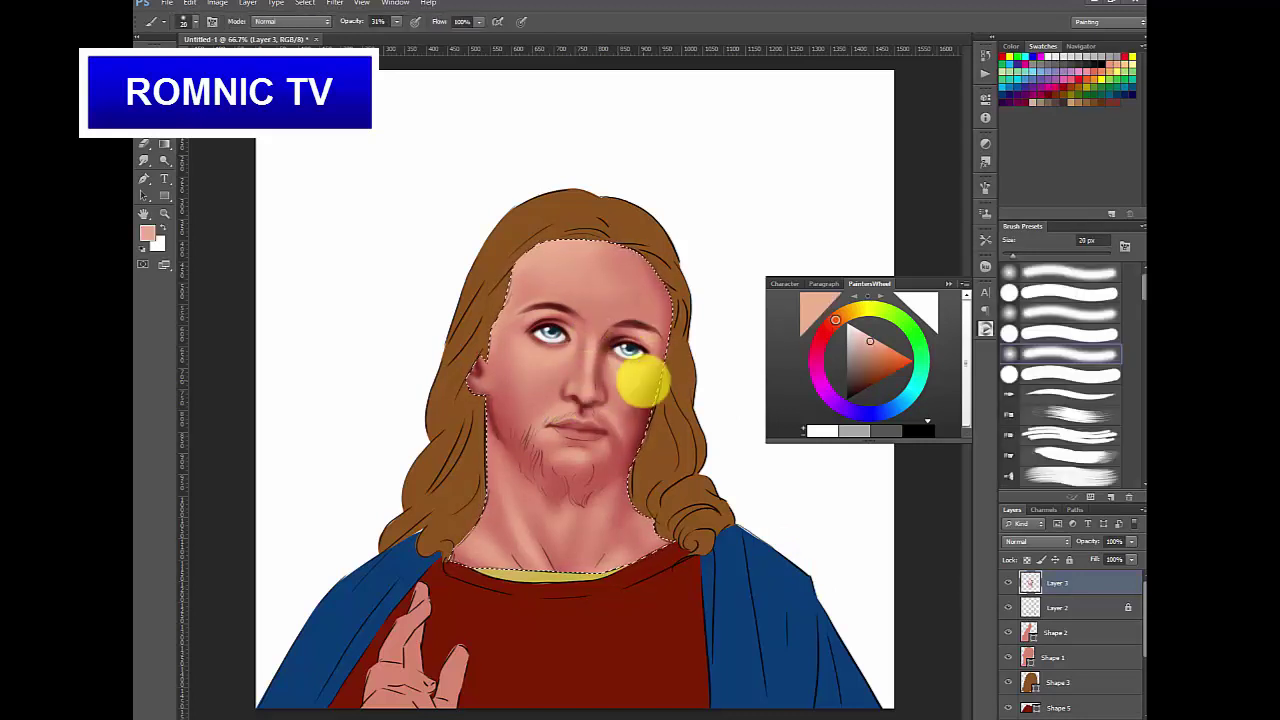
click(640, 380)
click(1077, 373)
click(180, 141)
key(bracketleft)
click(615, 390)
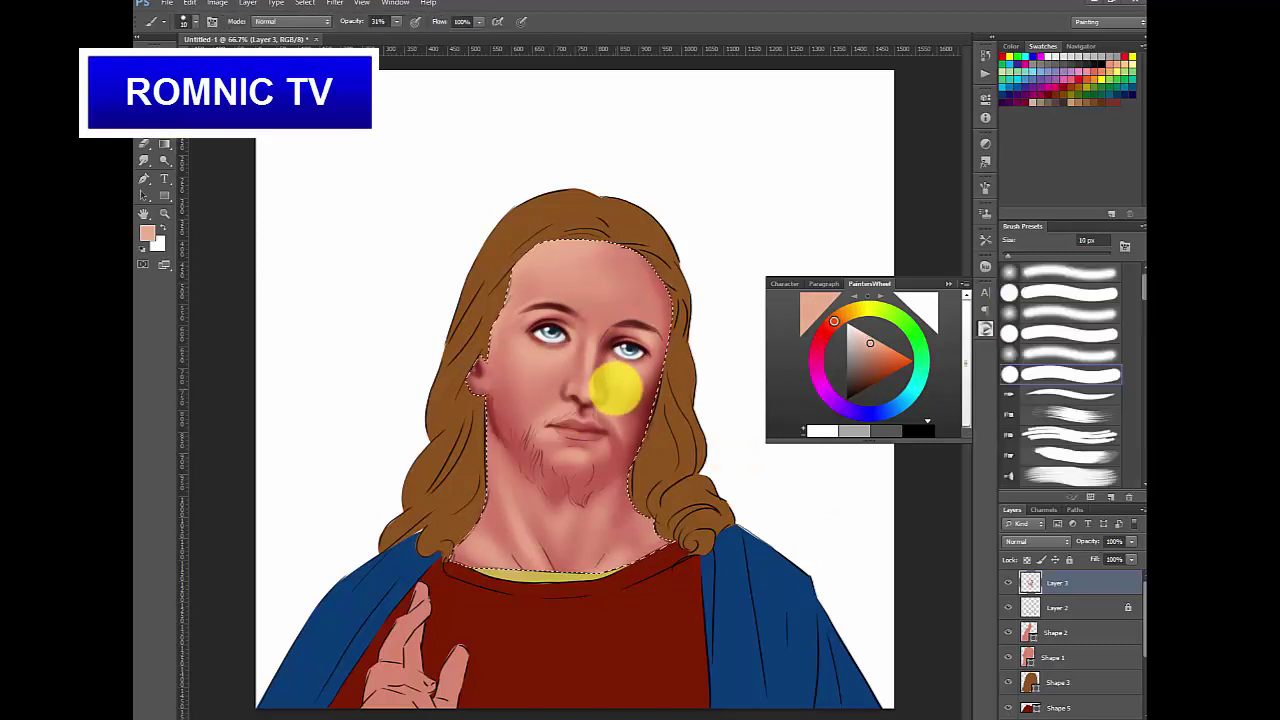
- Blend the cheek beside the nose in salmon with a soft brush of 25 to 45 px
drag(610, 350, 614, 377)
click(1071, 353)
click(608, 382)
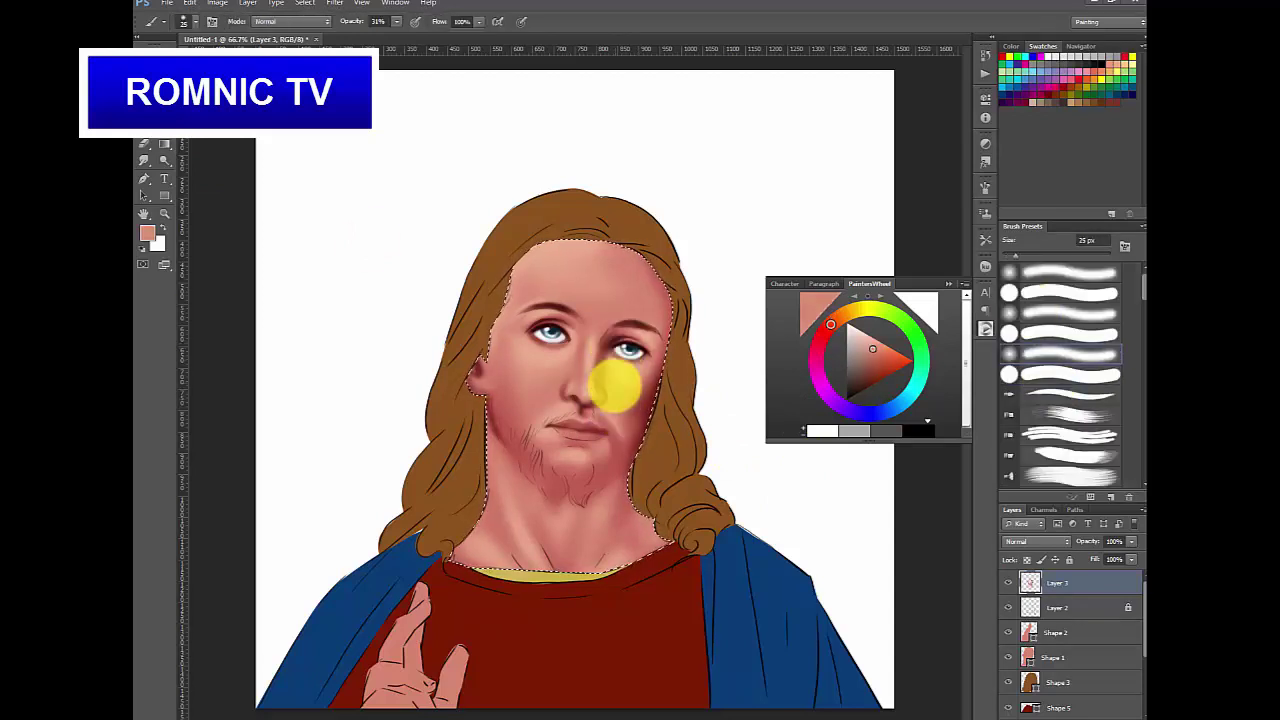
key(bracketright)
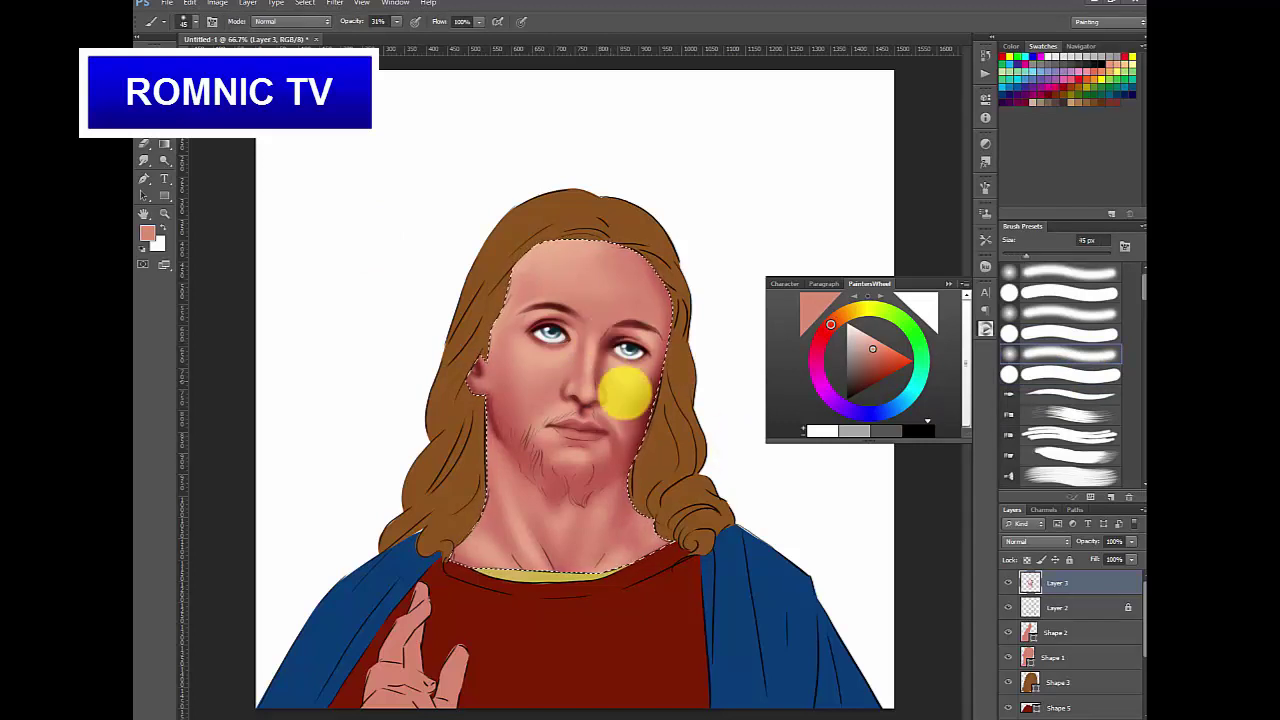
- Sample dark maroon below the nose and define the nostrils with a hard brush reduced from 8 to 6 px
key(i)
click(595, 400)
key(b)
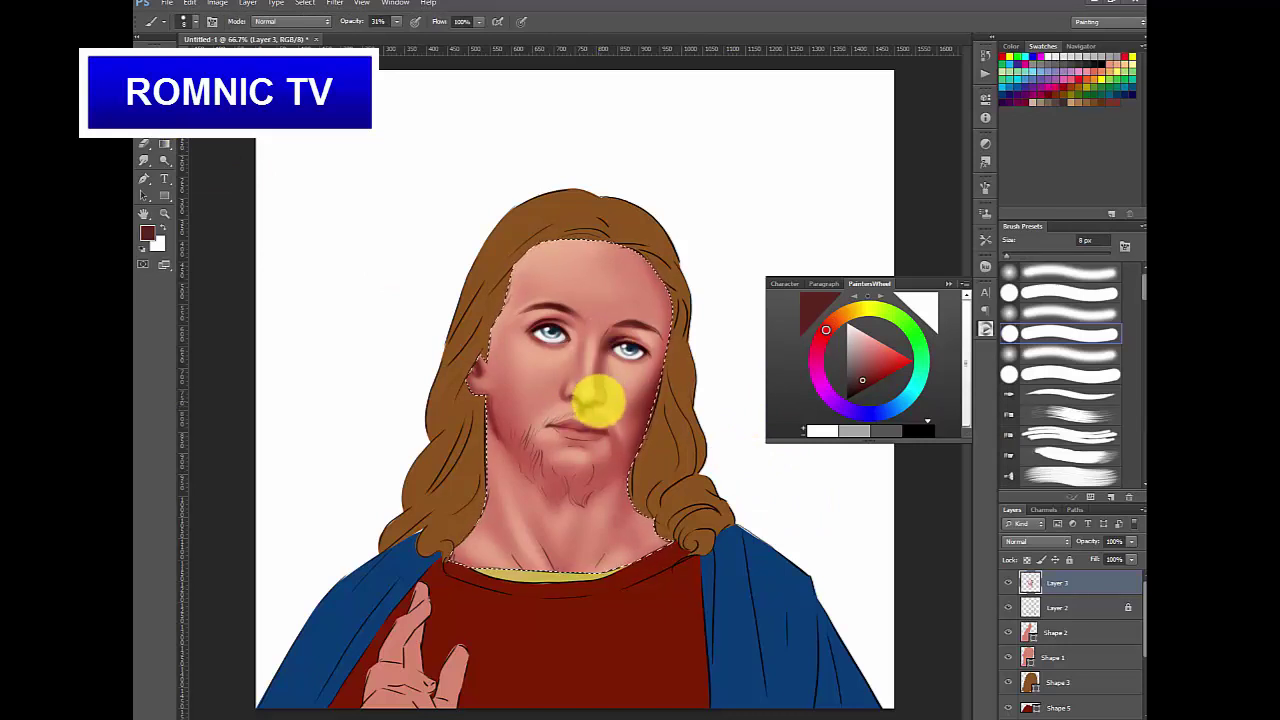
key(bracketleft)
key(bracketleft)
key(bracketleft)
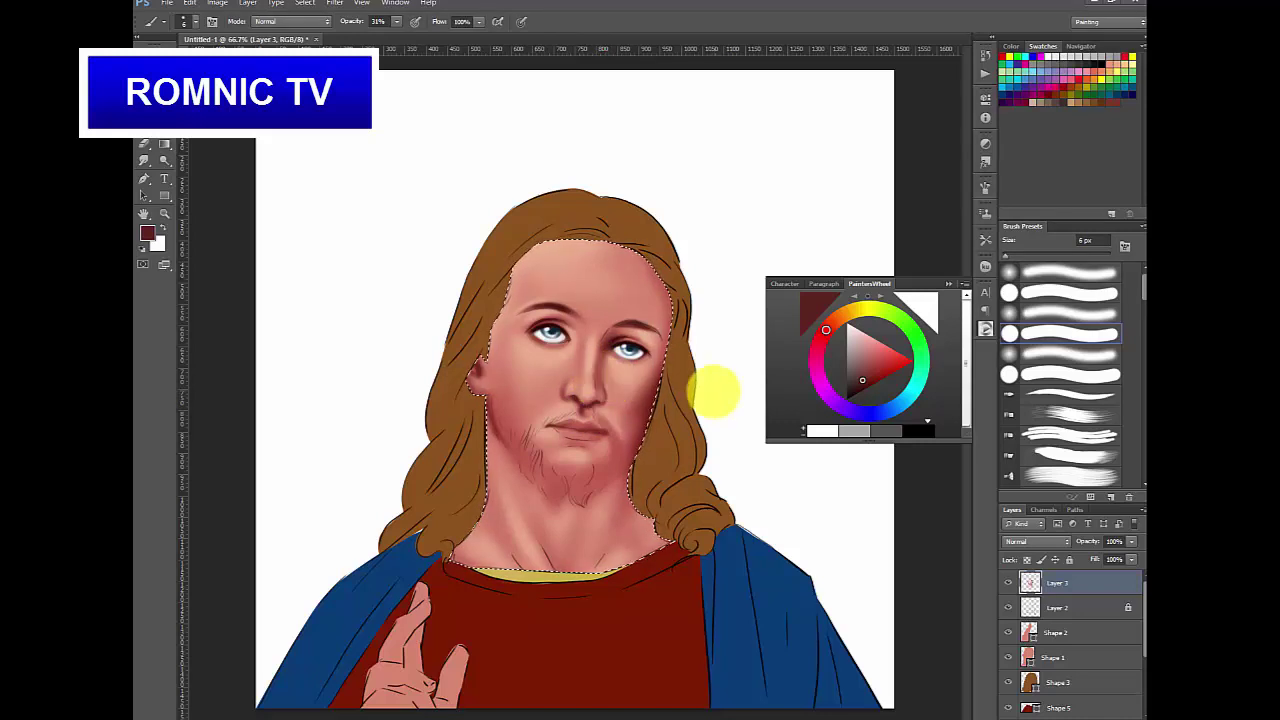
- Define the mouth and chin in dark maroon, enlarging the hard brush from 6 to 15 px
click(559, 428)
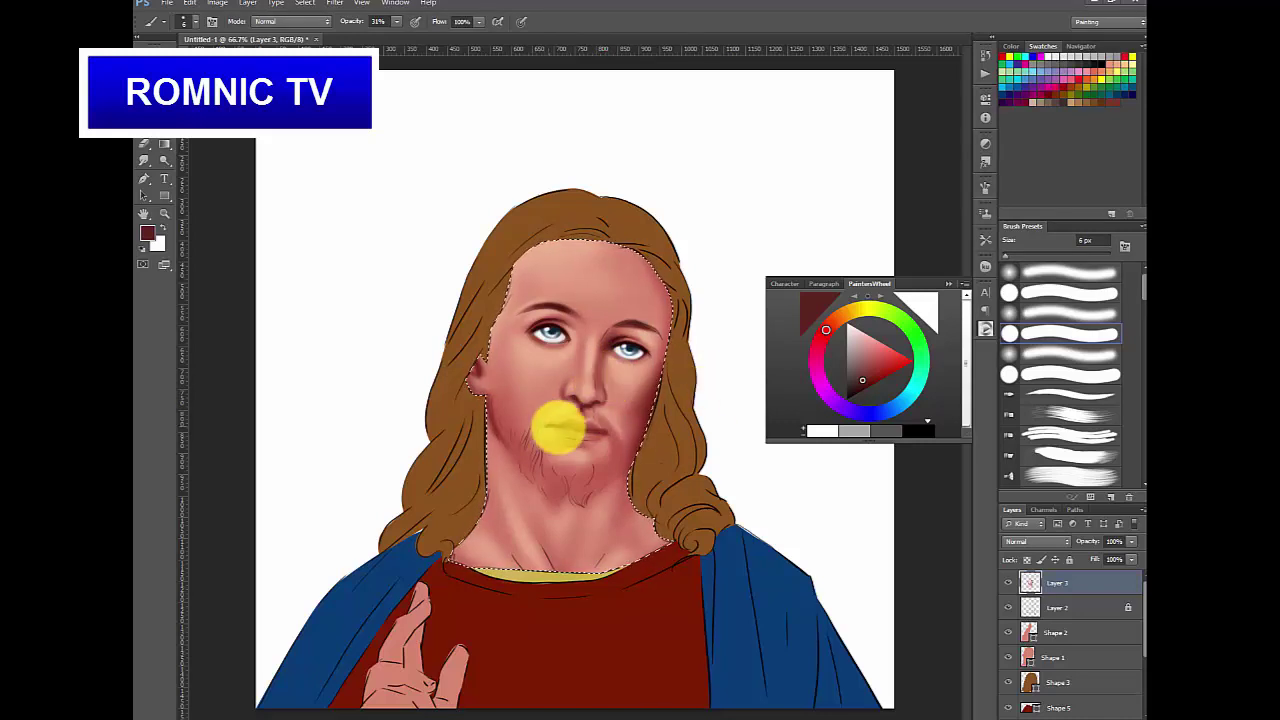
key(bracketright)
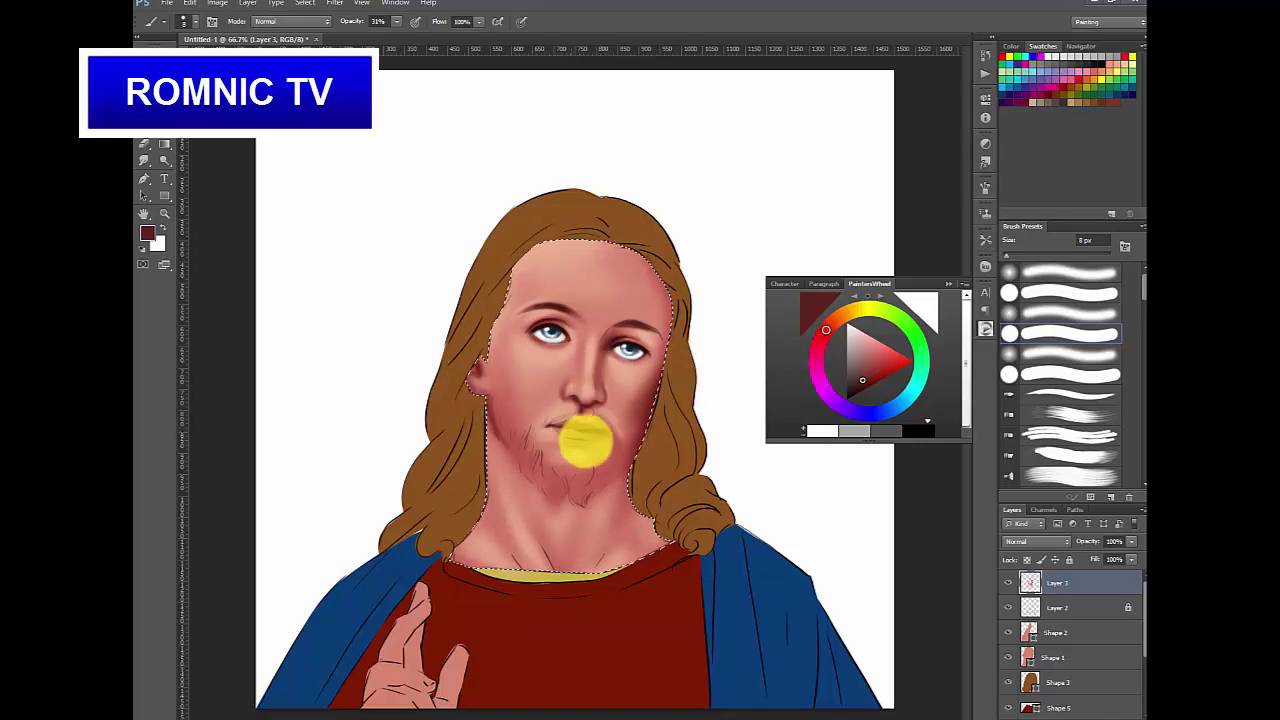
key(bracketright)
key(bracketright)
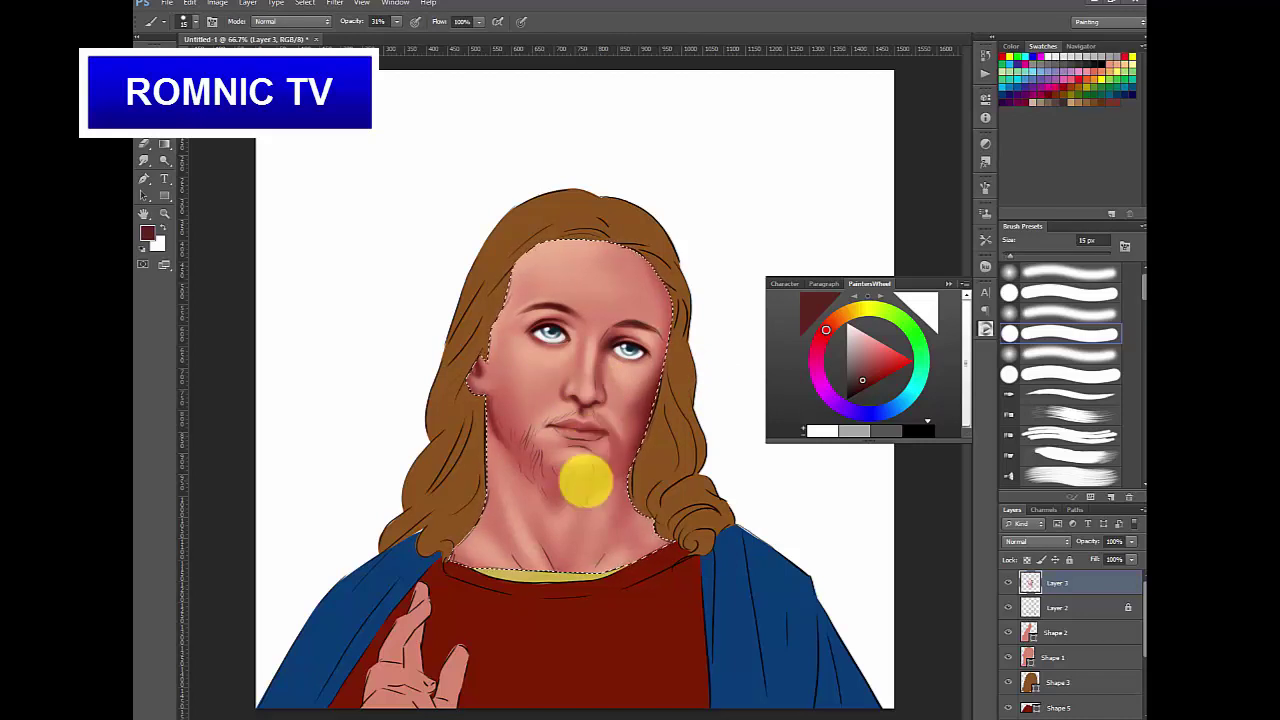
- Lighten the facial skin with a peach tone sampled from the forehead, using a 15 px soft brush
click(1063, 356)
click(164, 93)
click(550, 280)
click(164, 111)
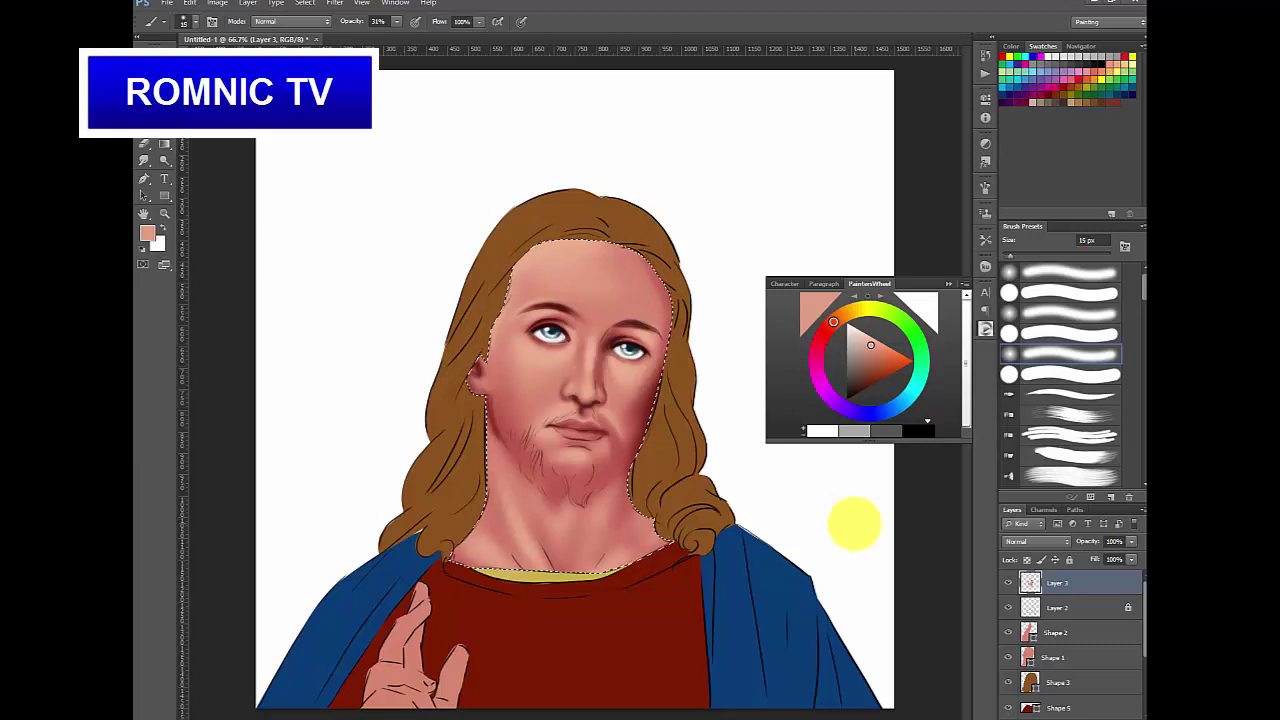
- Darken the nose contours with a sampled dark red and a soft brush reduced to 8 px
click(164, 93)
click(556, 376)
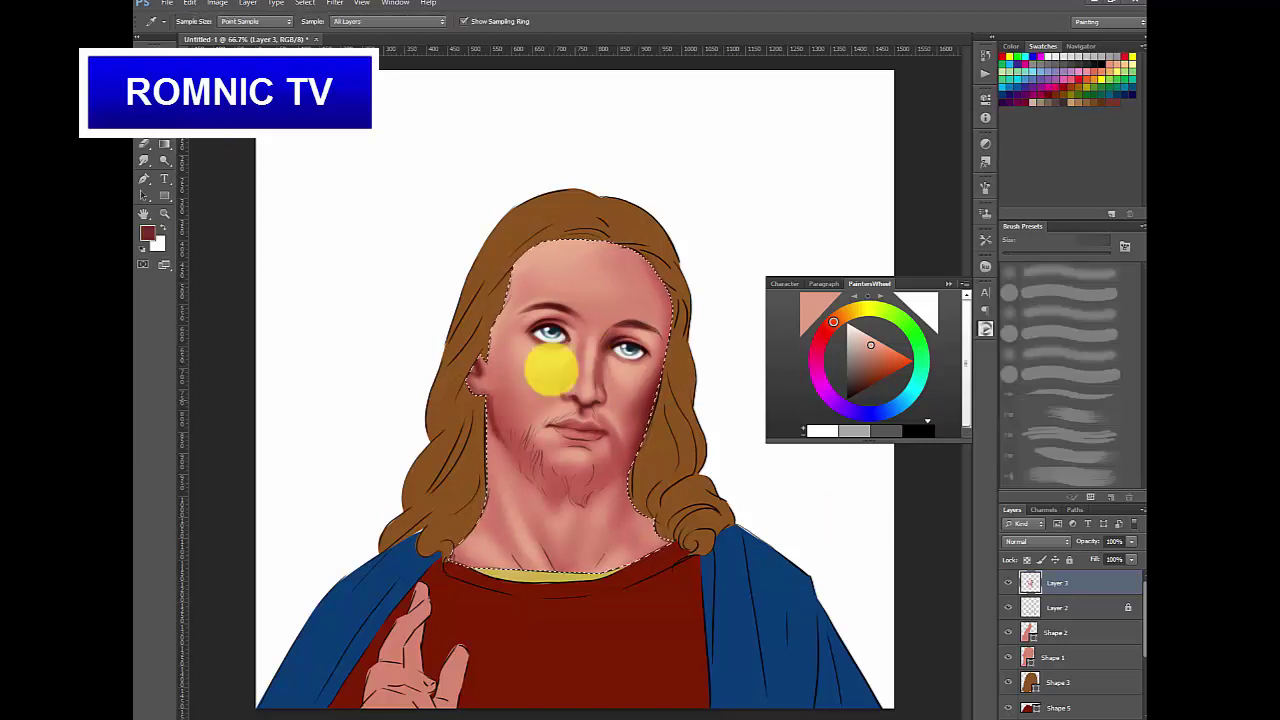
click(164, 111)
key(bracketleft)
key(bracketleft)
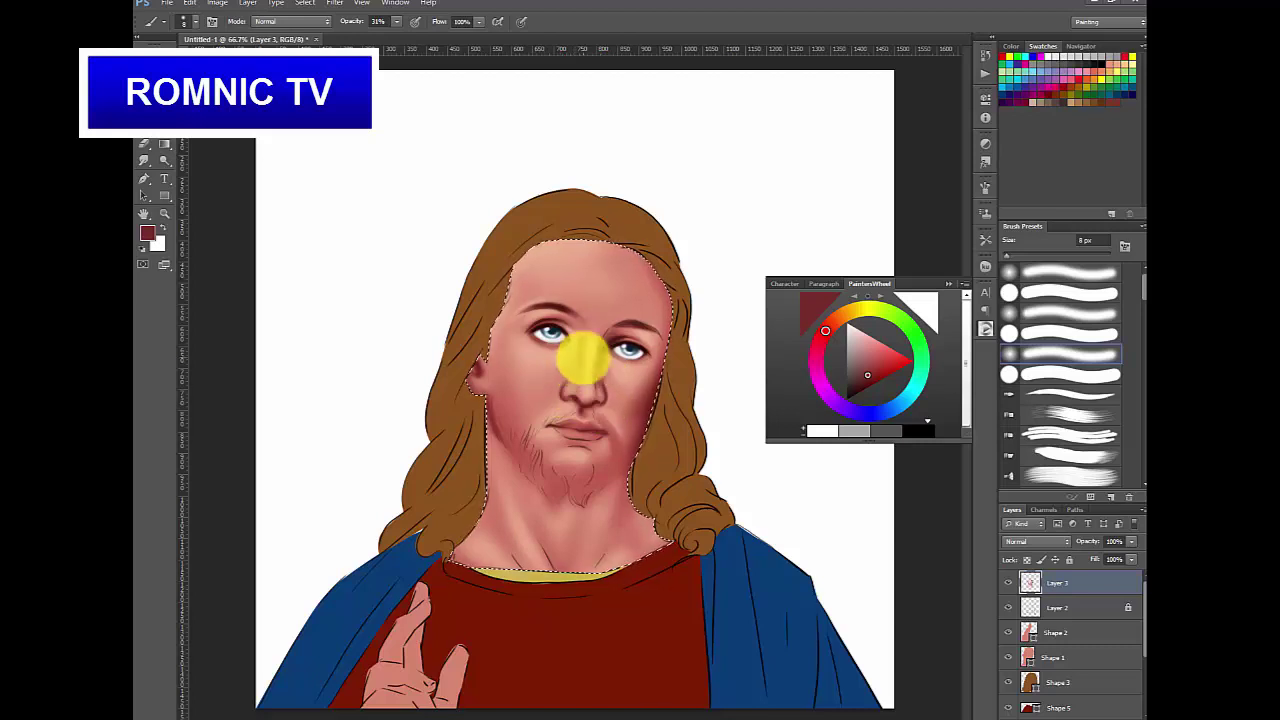
- Sample a lighter red from the side of the nose and blend its shadow with a 15 px soft brush
click(164, 93)
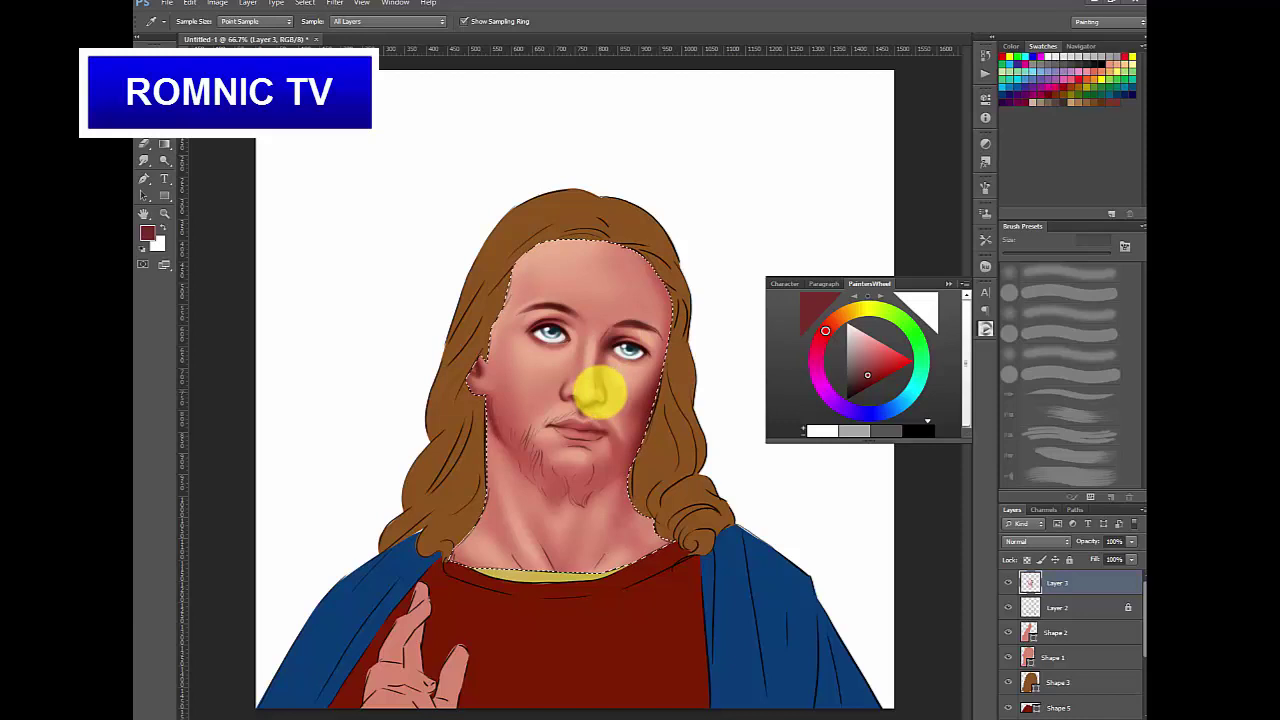
click(598, 385)
key(b)
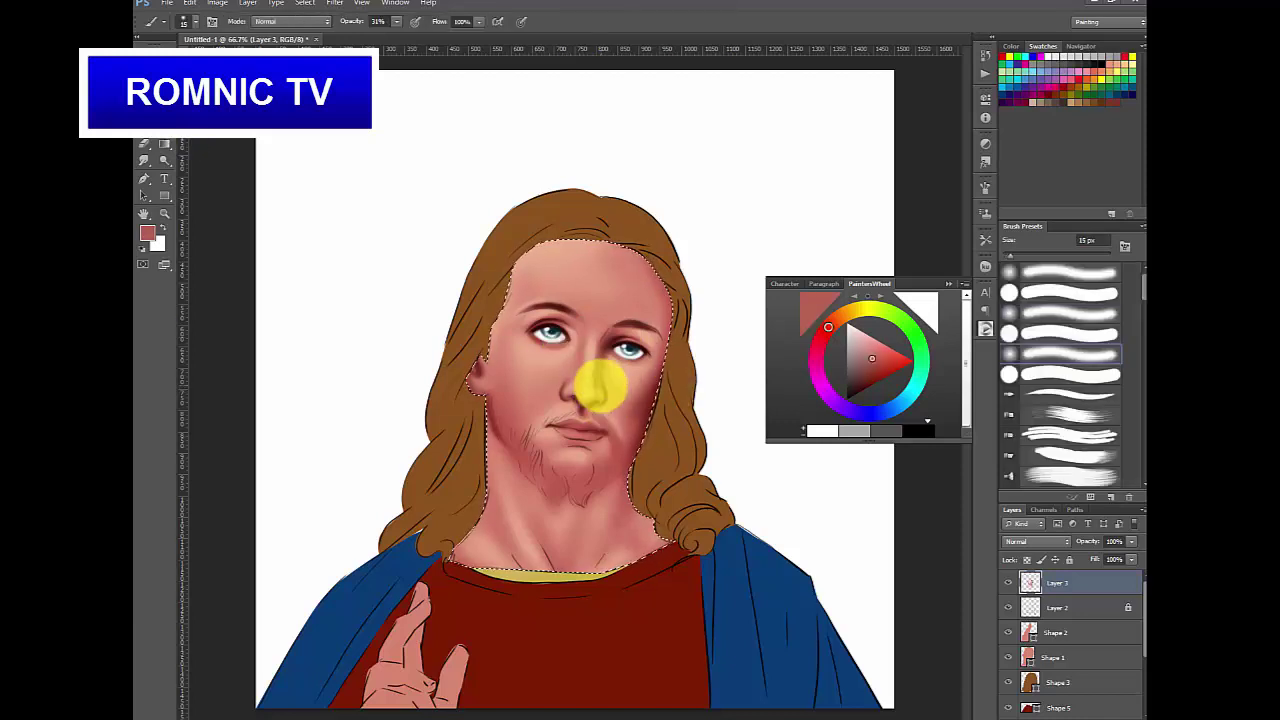
- Sample dark red from the shaded cheek and deepen the nose bridge and brow shadows with a 15 to 30 px soft brush
click(164, 93)
click(648, 380)
click(164, 110)
key([)
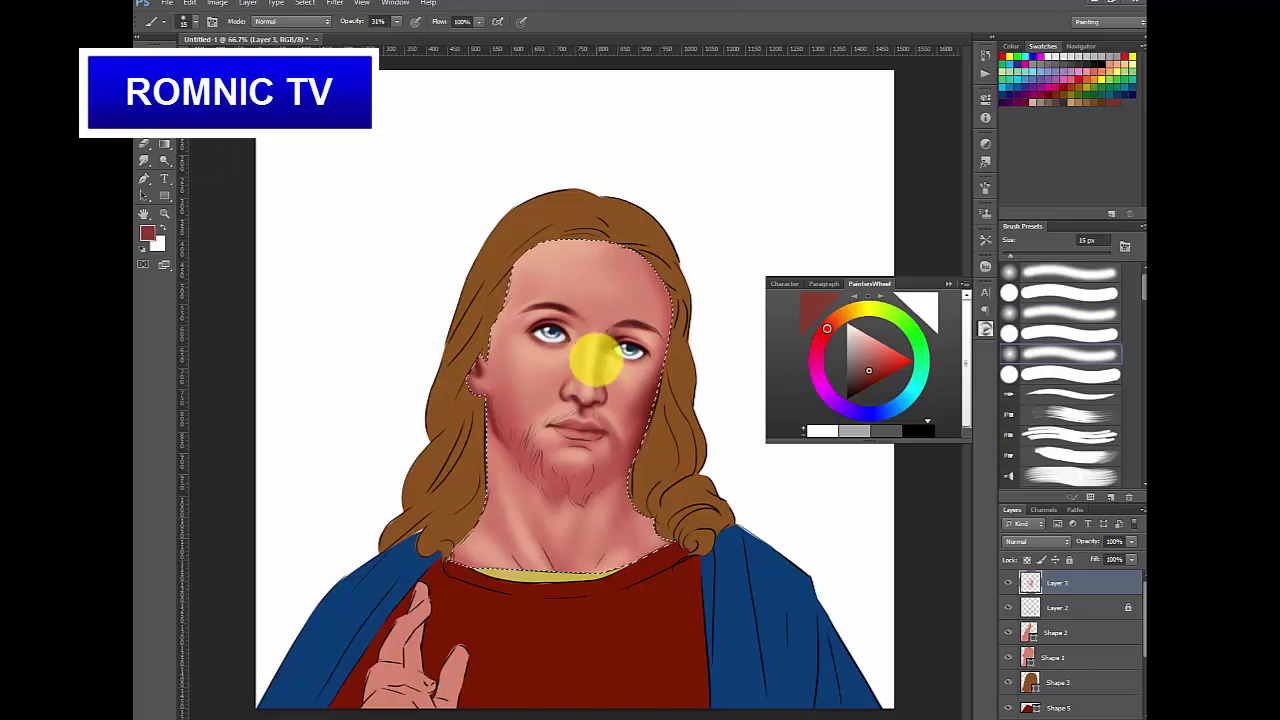
key(bracketright)
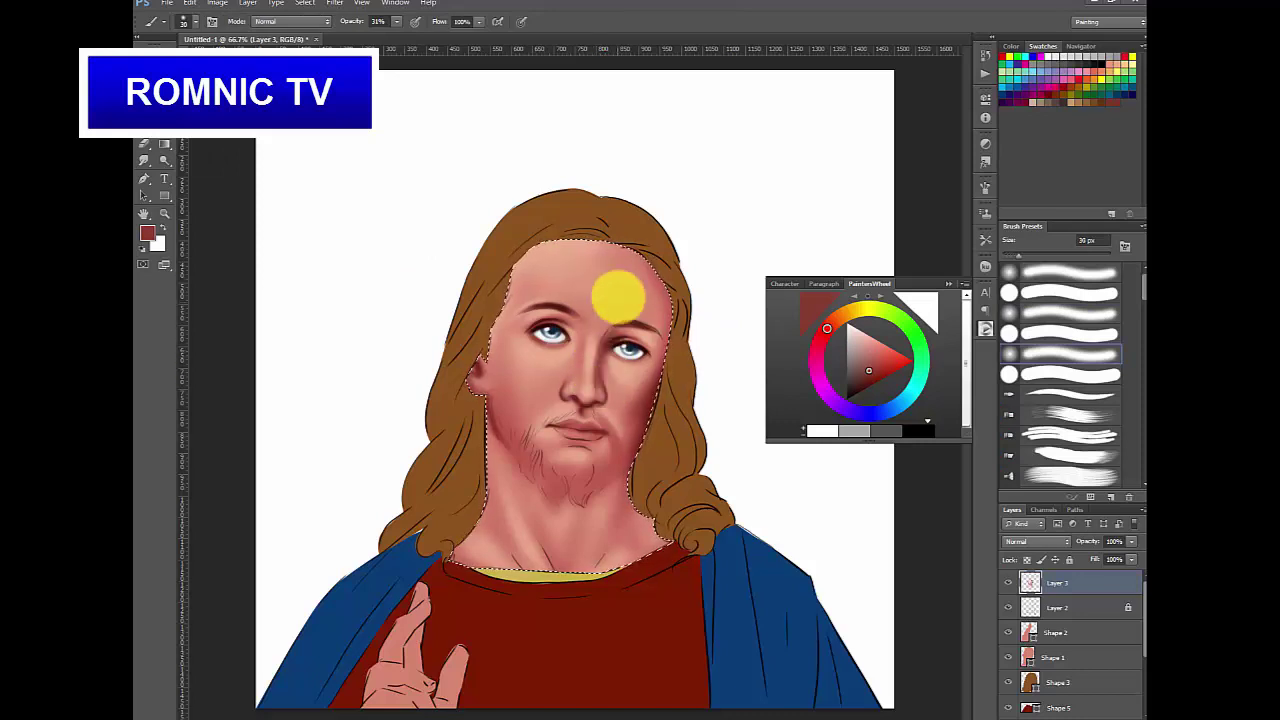
- Sample a salmon tone from the shaded cheek and blend the cheek with a 25 px soft brush
key(bracketleft)
key(bracketleft)
key(bracketleft)
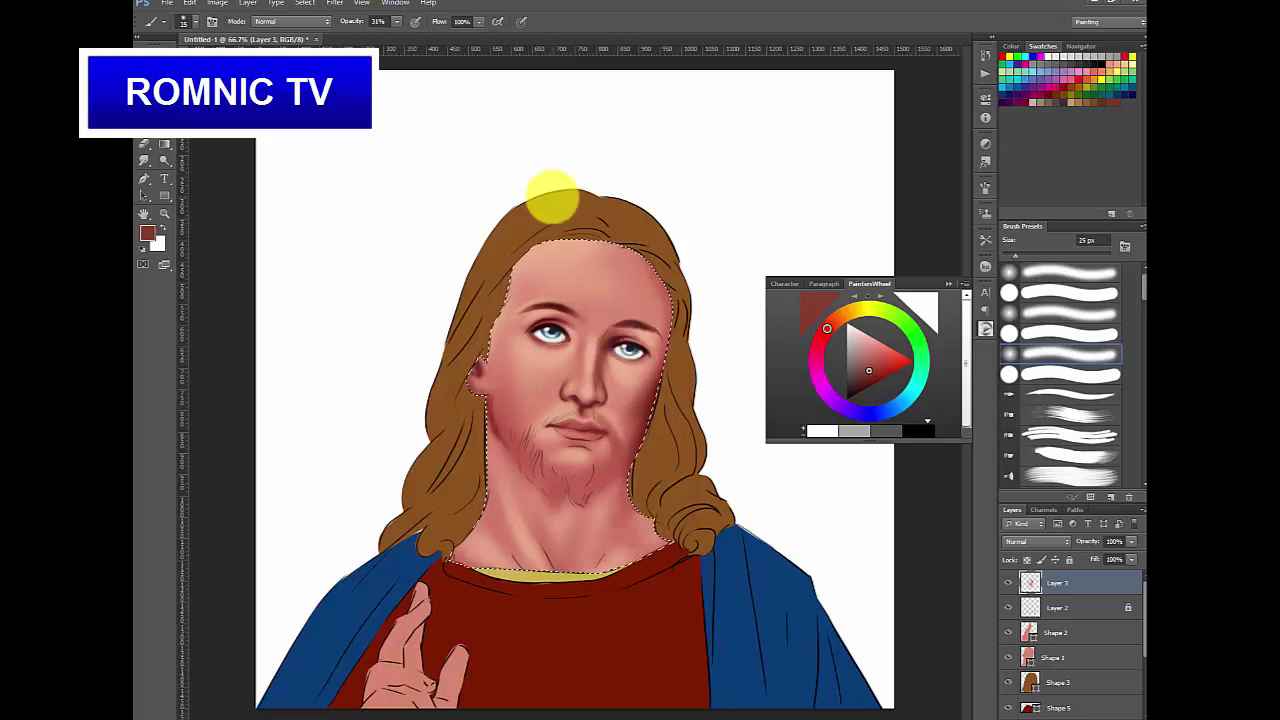
alt+click(630, 385)
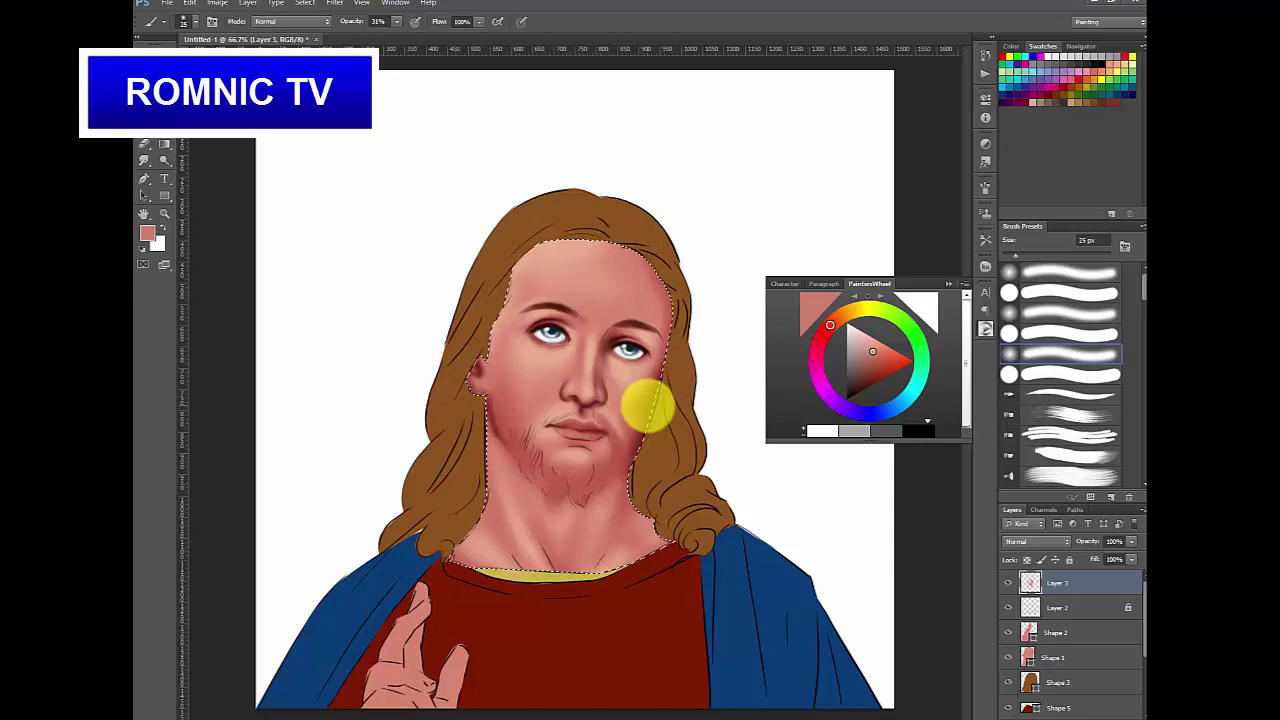
- Add pale cream highlights around the corners of the lips with a soft brush between 9 and 40 px
click(856, 310)
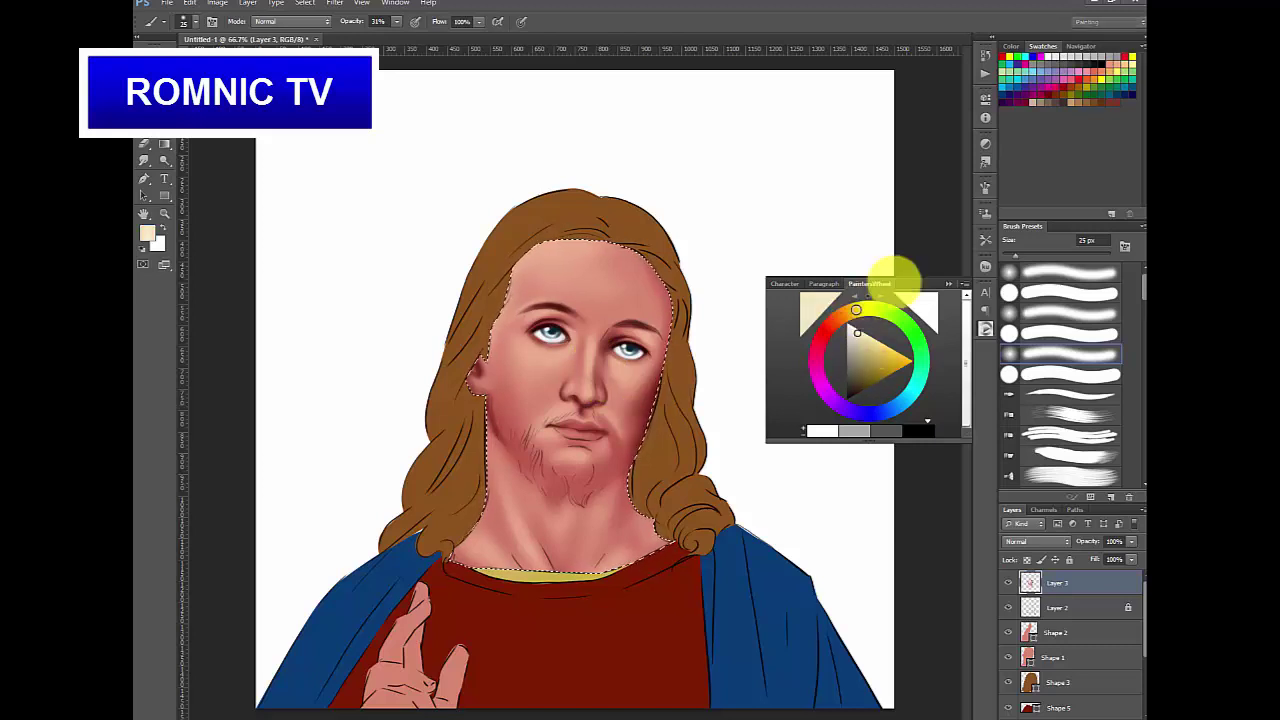
key(bracketleft)
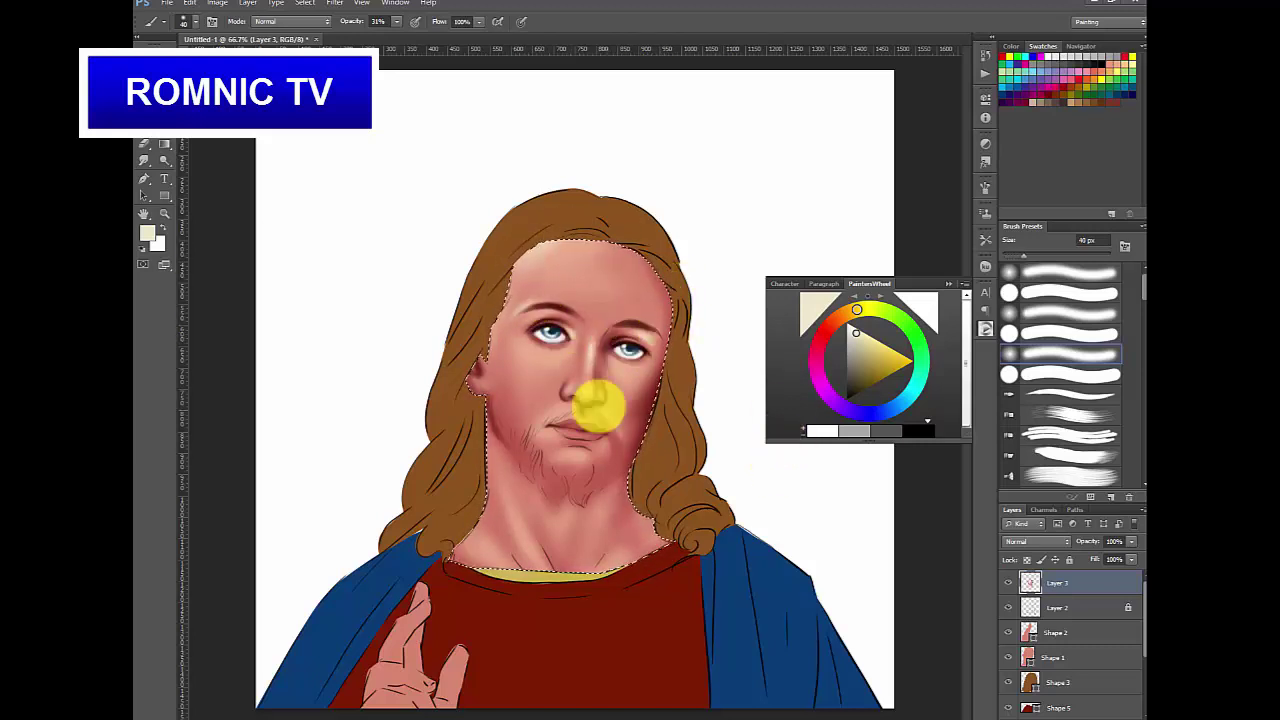
key(bracketright)
key(bracketleft)
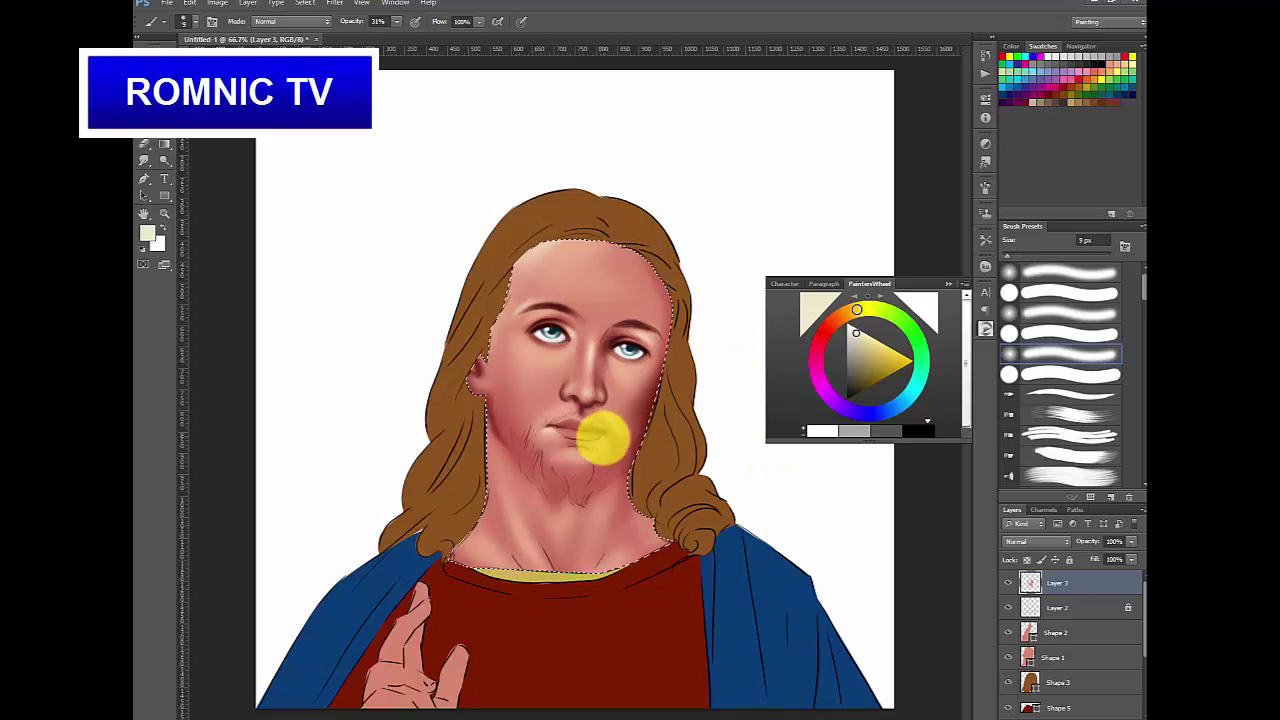
click(861, 309)
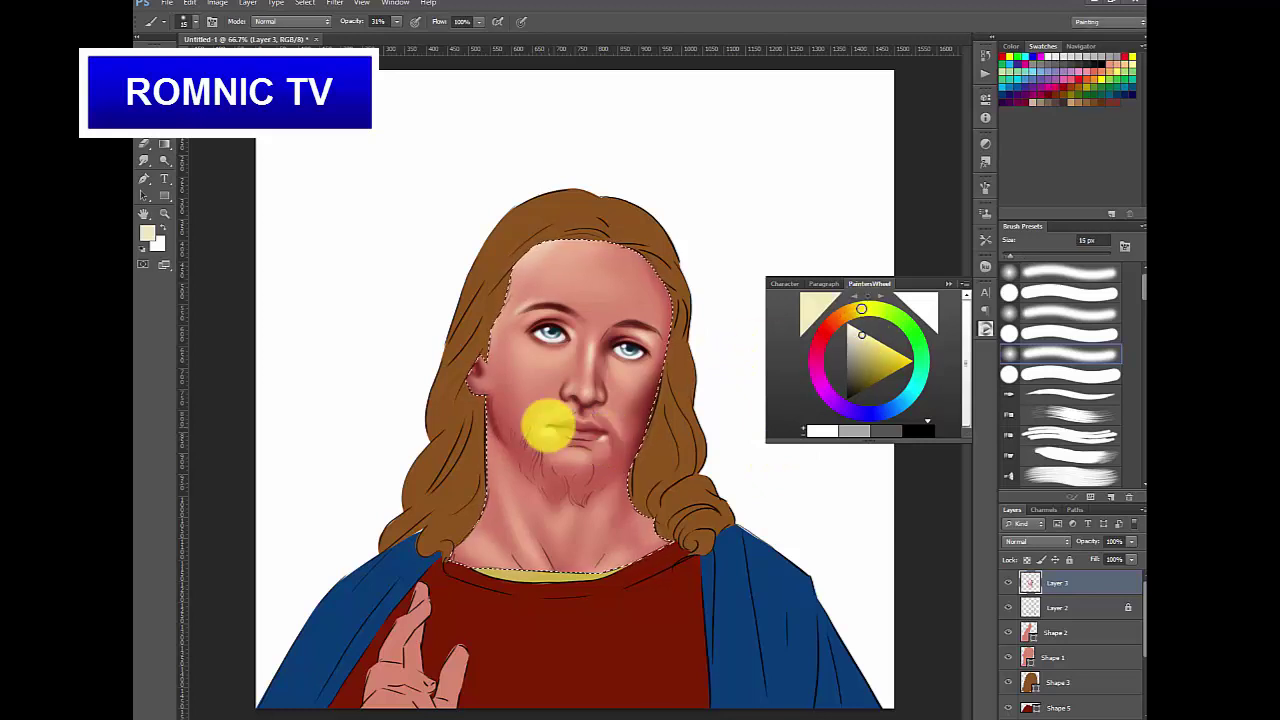
key(bracketleft)
key(bracketleft)
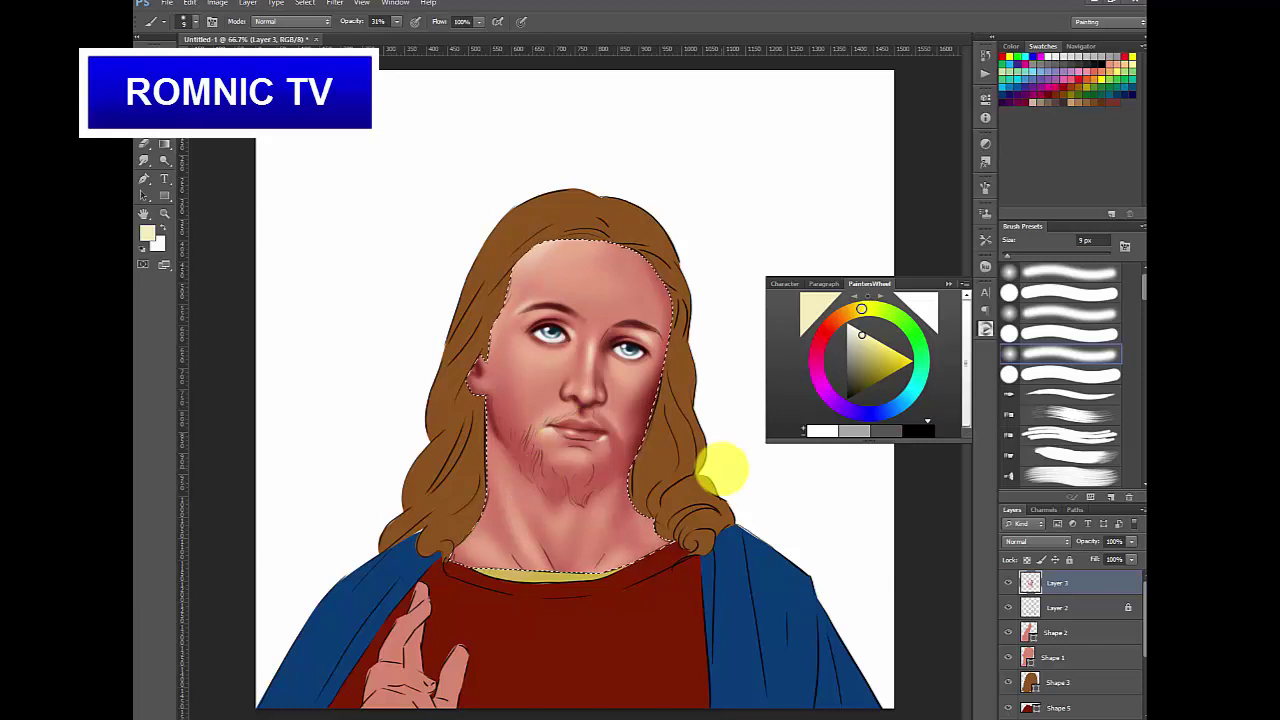
- Sample a peach skin tone below the eye and touch up the eye area with a hard brush reduced to 6 px
click(164, 93)
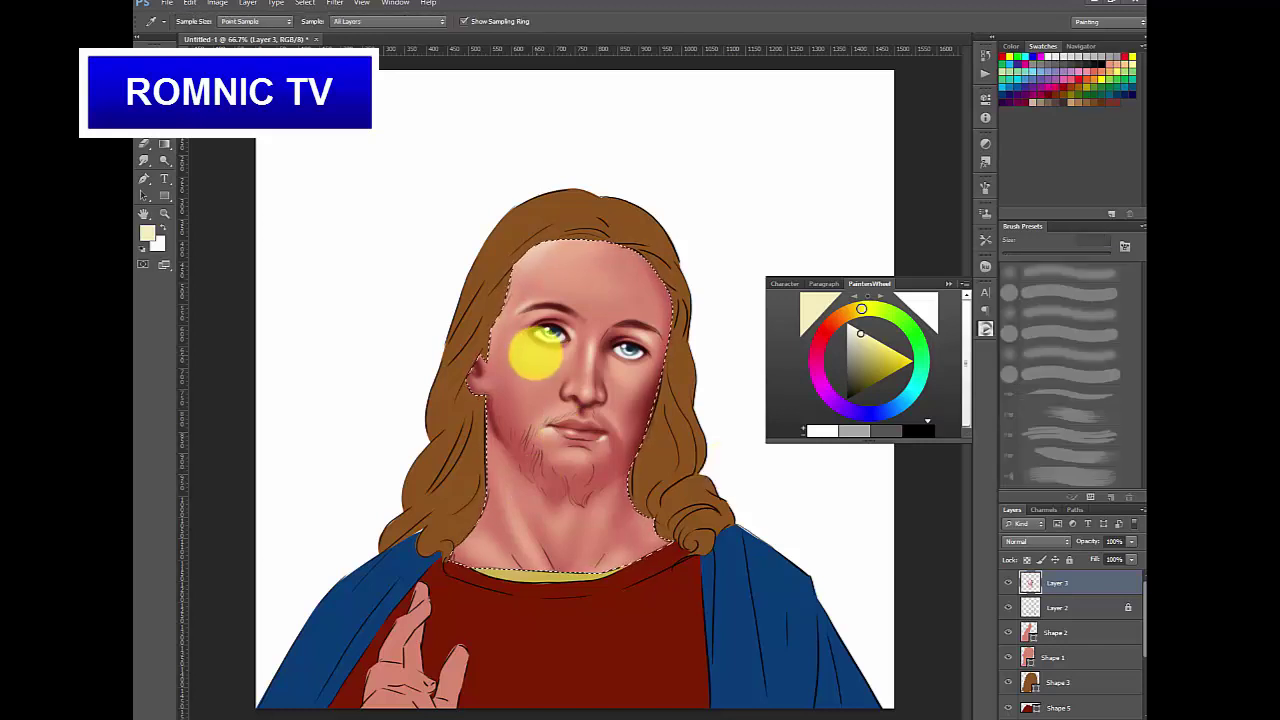
click(534, 357)
click(164, 111)
click(1072, 374)
key(bracketleft)
key(bracketleft)
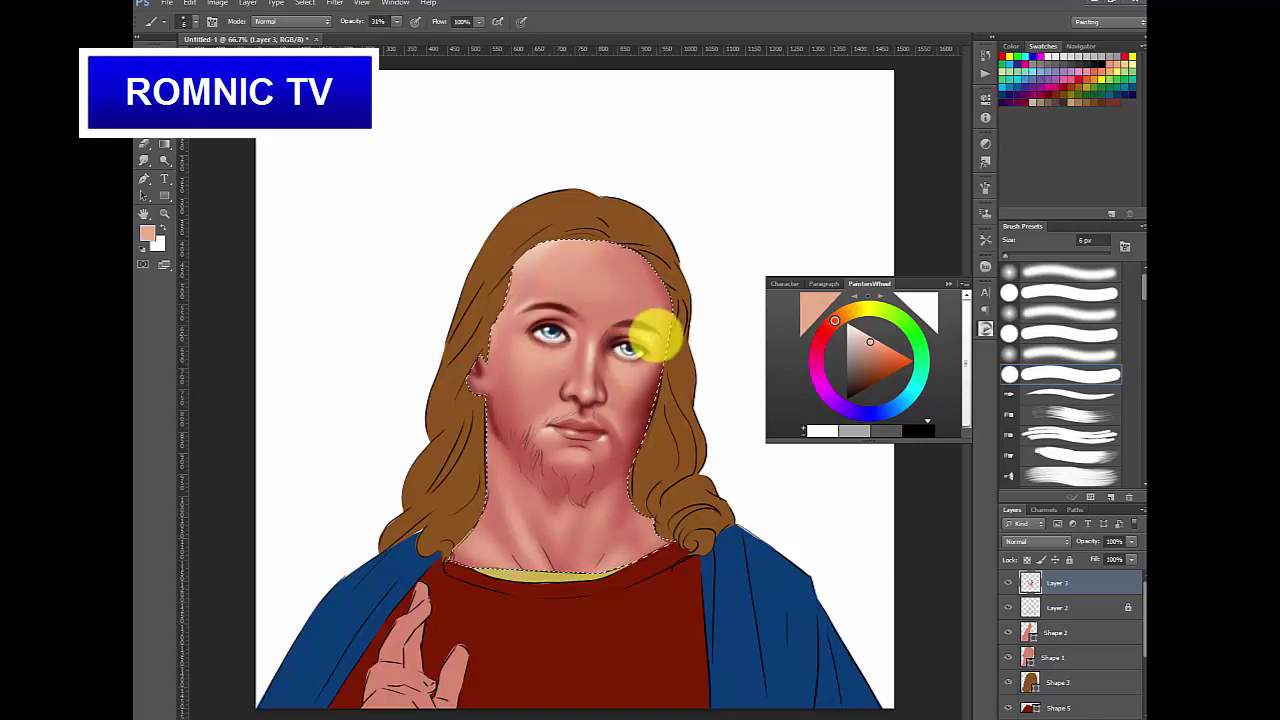
- Paint the beard and moustache base in a darkened brown sampled from the hair, at 57% opacity with a 10 to 25 px hard brush
alt+click(443, 398)
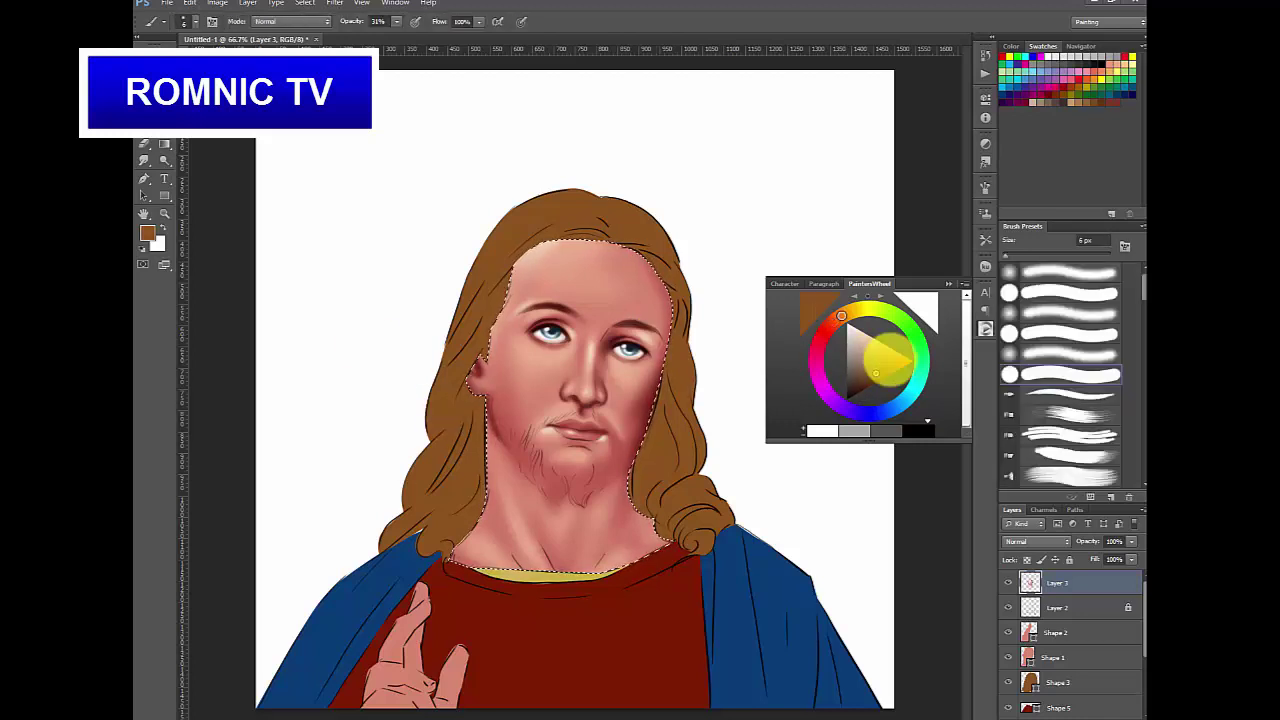
drag(397, 22, 414, 34)
key(bracketright)
key(bracketright)
key(bracketright)
key(bracketright)
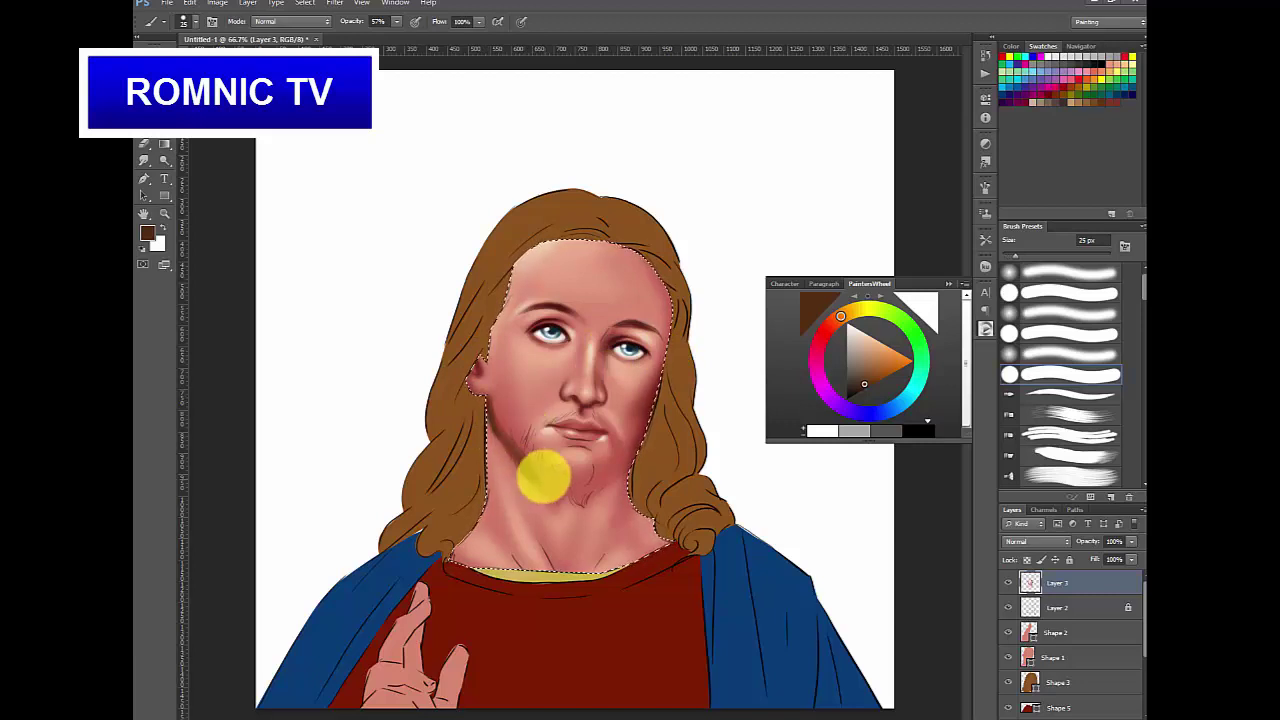
key(bracketleft)
key(bracketleft)
key(bracketleft)
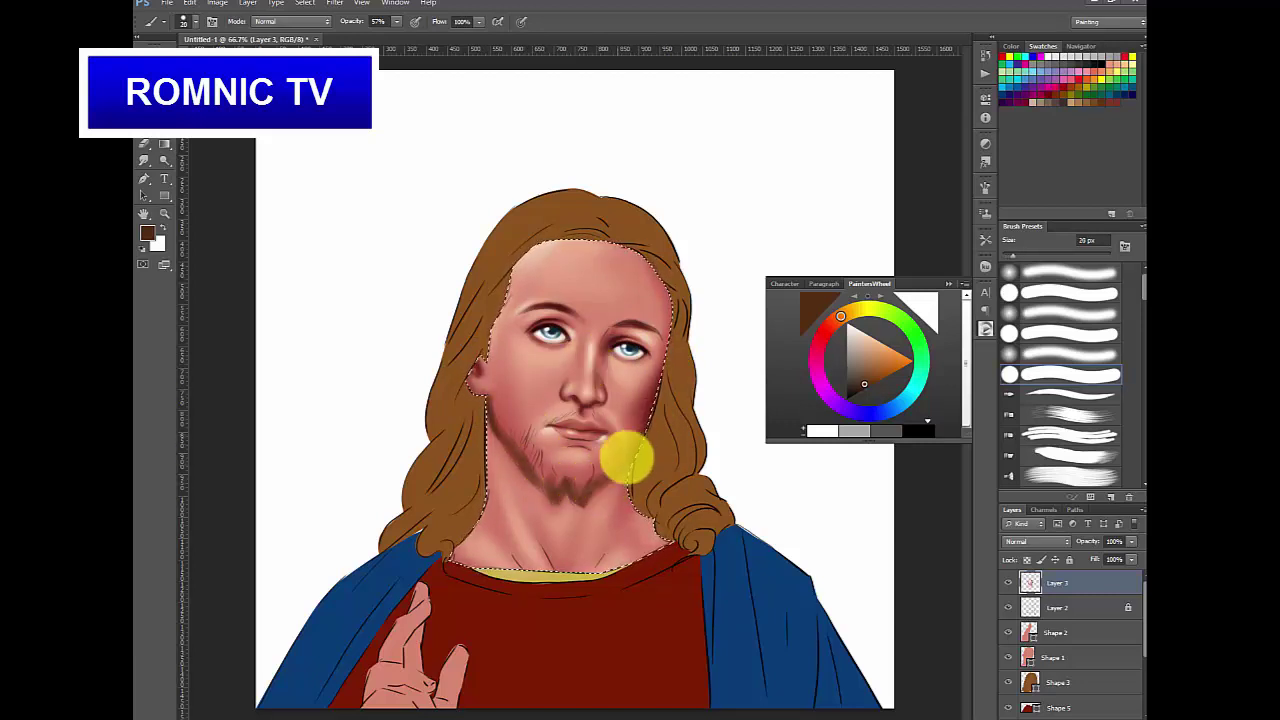
key(bracketleft)
key(bracketright)
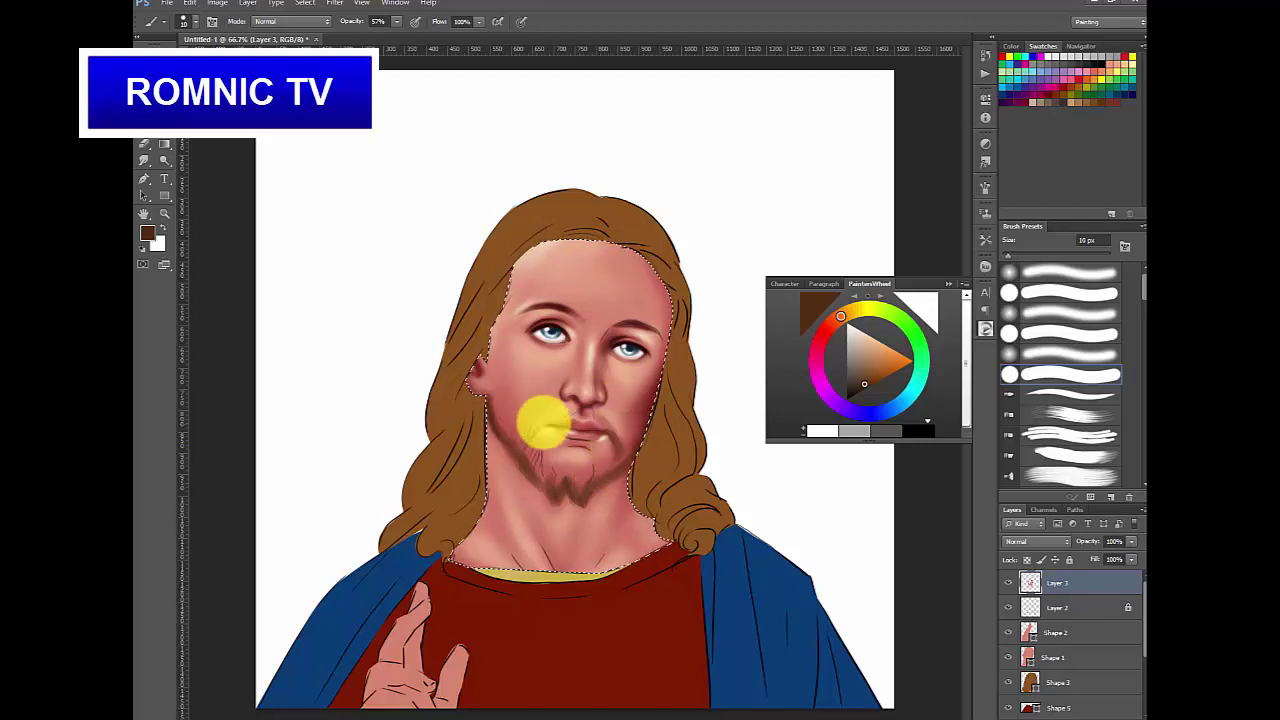
- Mix a golden brown based on the hair colour and paint it over the beard and moustache with a 25 px hard brush
click(845, 313)
click(872, 368)
click(852, 311)
click(873, 367)
click(164, 91)
click(476, 300)
click(164, 108)
click(832, 321)
click(878, 370)
click(847, 314)
click(877, 363)
key(bracketright)
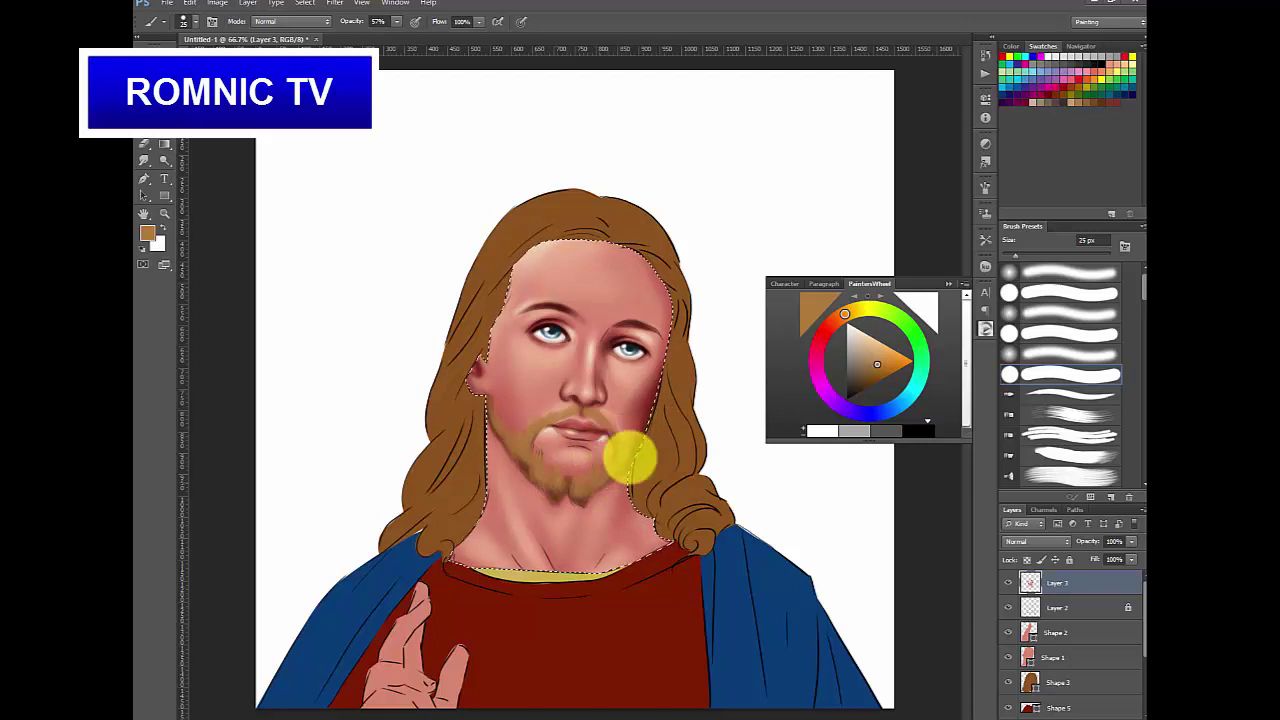
- Choose a reddish brown and shade the moustache and jawline beard with a 15 to 25 px hard brush
key(bracketleft)
click(874, 377)
click(839, 317)
key(bracketleft)
key(bracketleft)
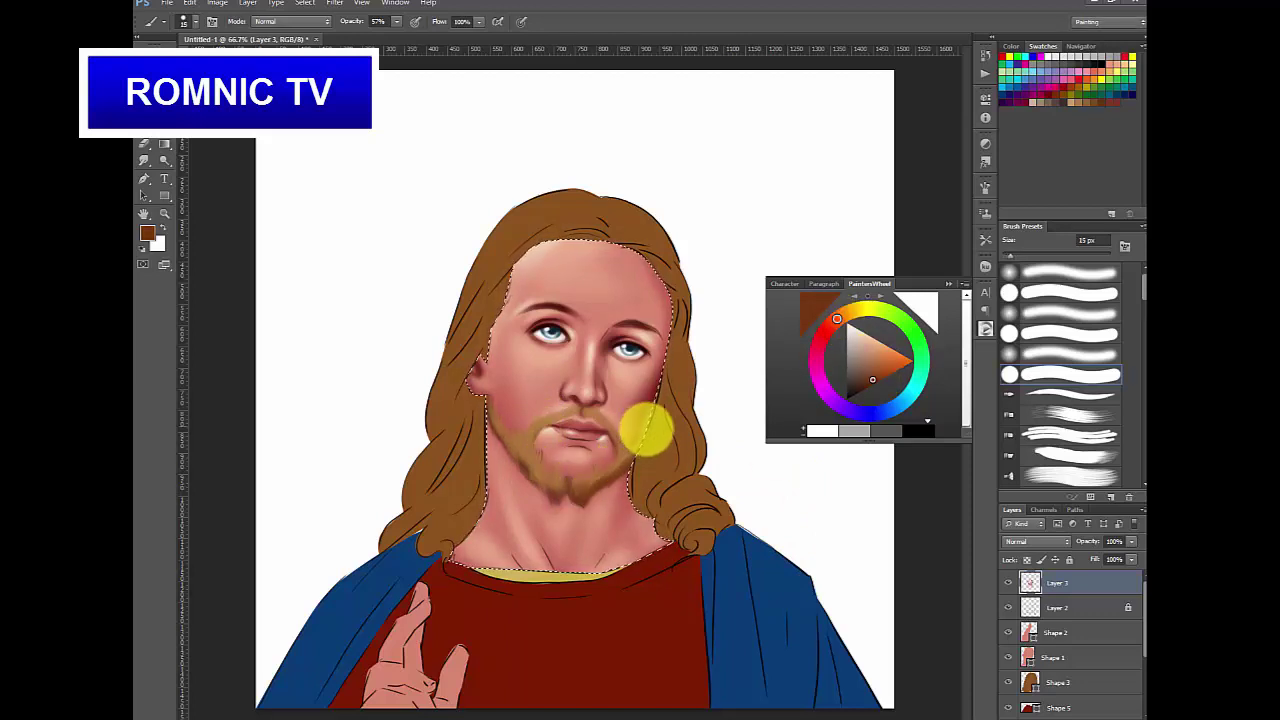
key(bracketleft)
key(bracketleft)
key(bracketleft)
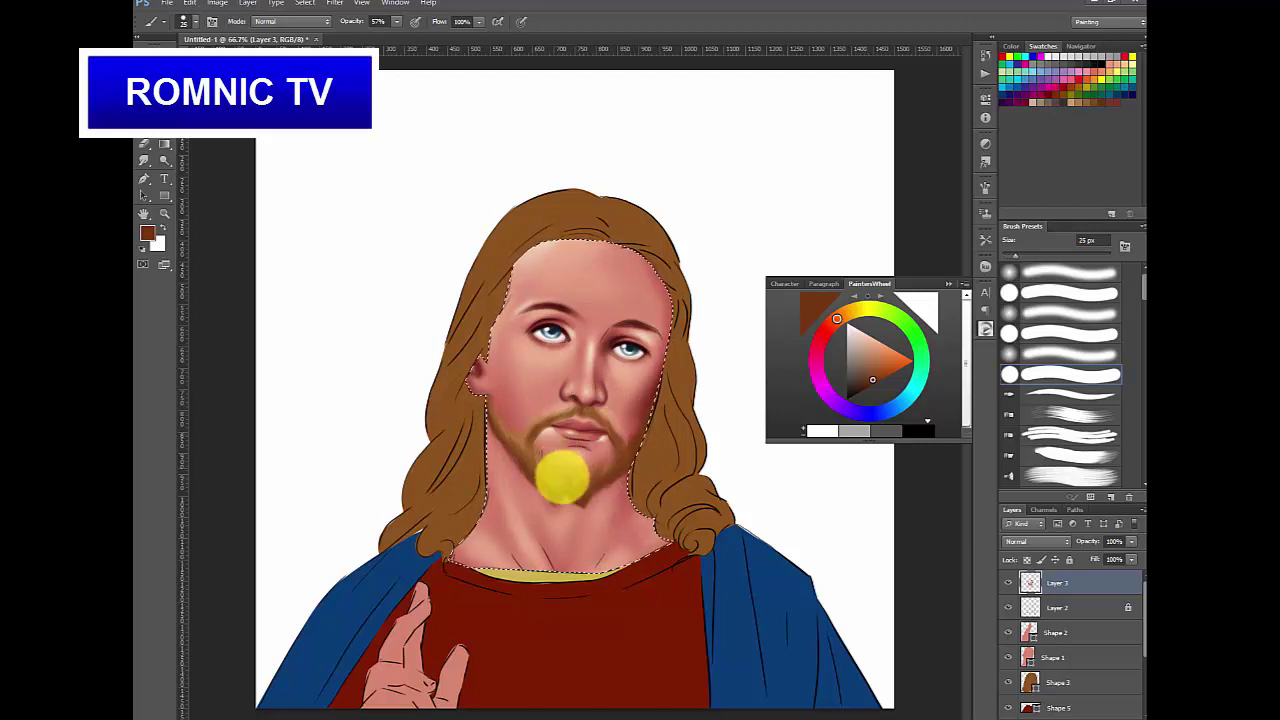
drag(497, 420, 548, 486)
- Choose a darker brown and deepen the beard on the chin with a 9 to 15 px hard brush
key(bracketleft)
key(bracketleft)
key(bracketleft)
key(bracketleft)
click(866, 387)
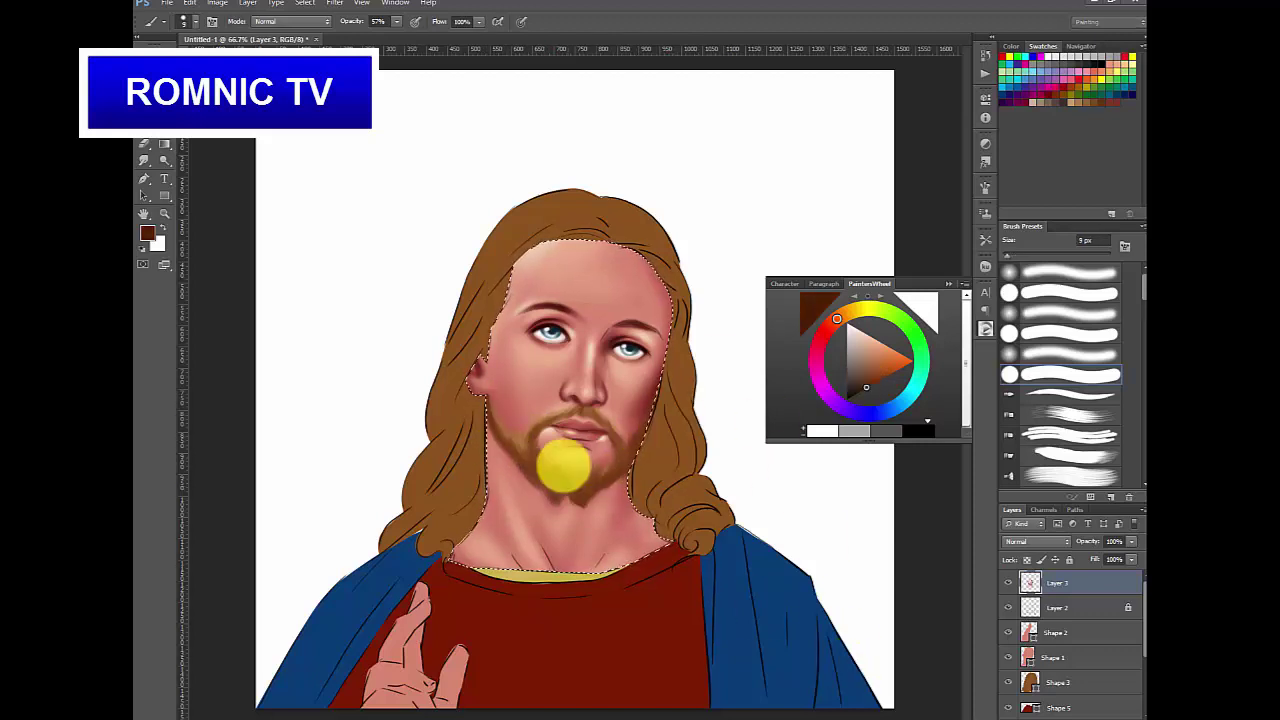
key(bracketright)
key(bracketright)
key(bracketright)
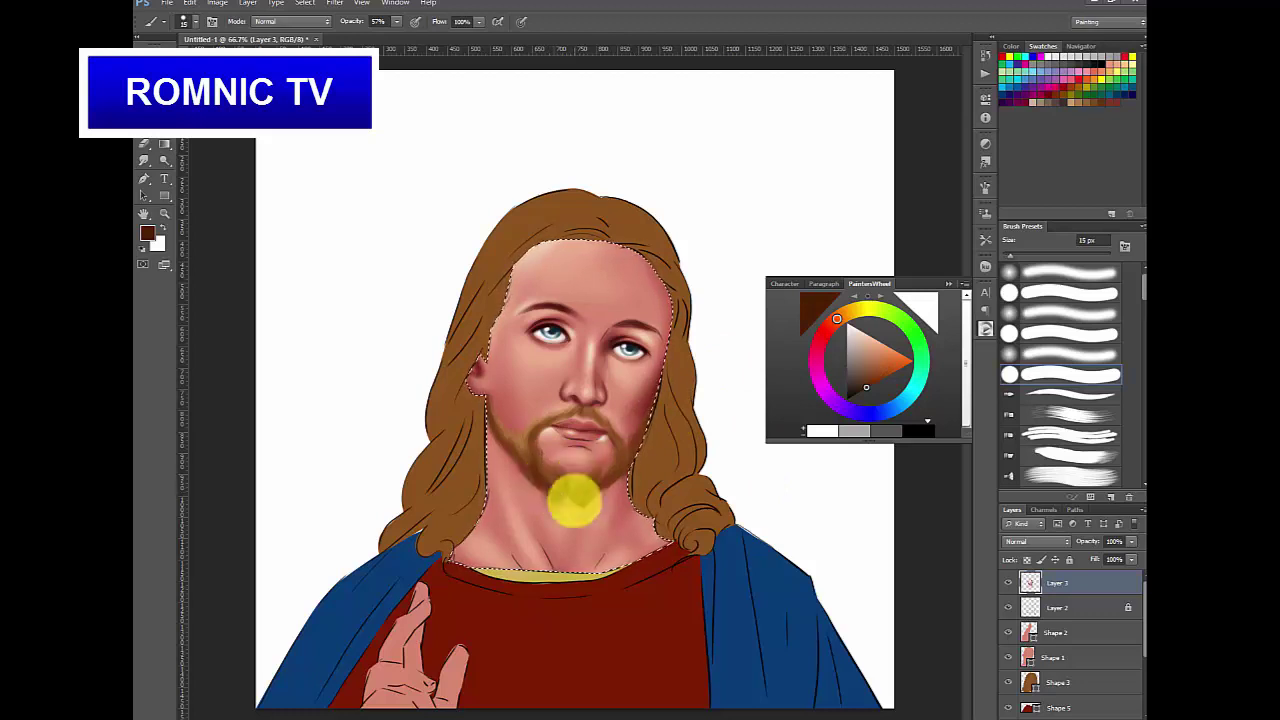
key(bracketleft)
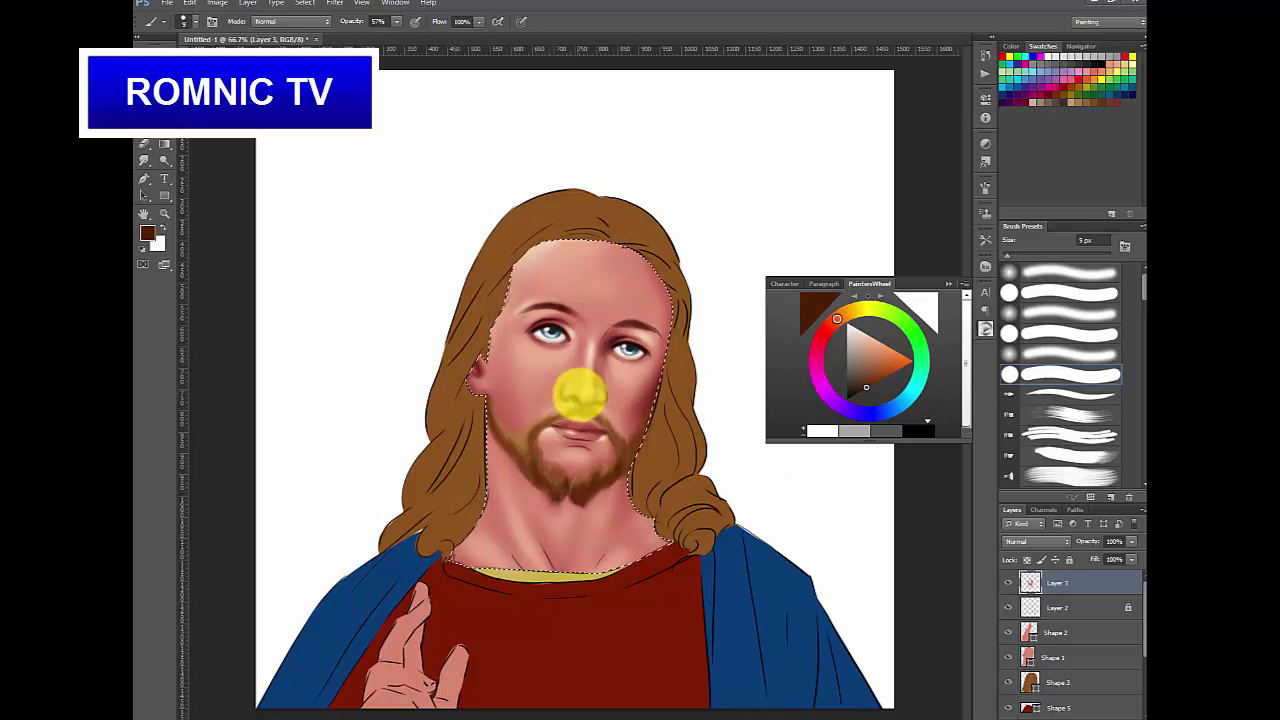
- Darken the moustache and the sides of the beard in dark brown, varying the hard brush from 25 down to 7 px
key(bracketright)
key(bracketright)
key(bracketright)
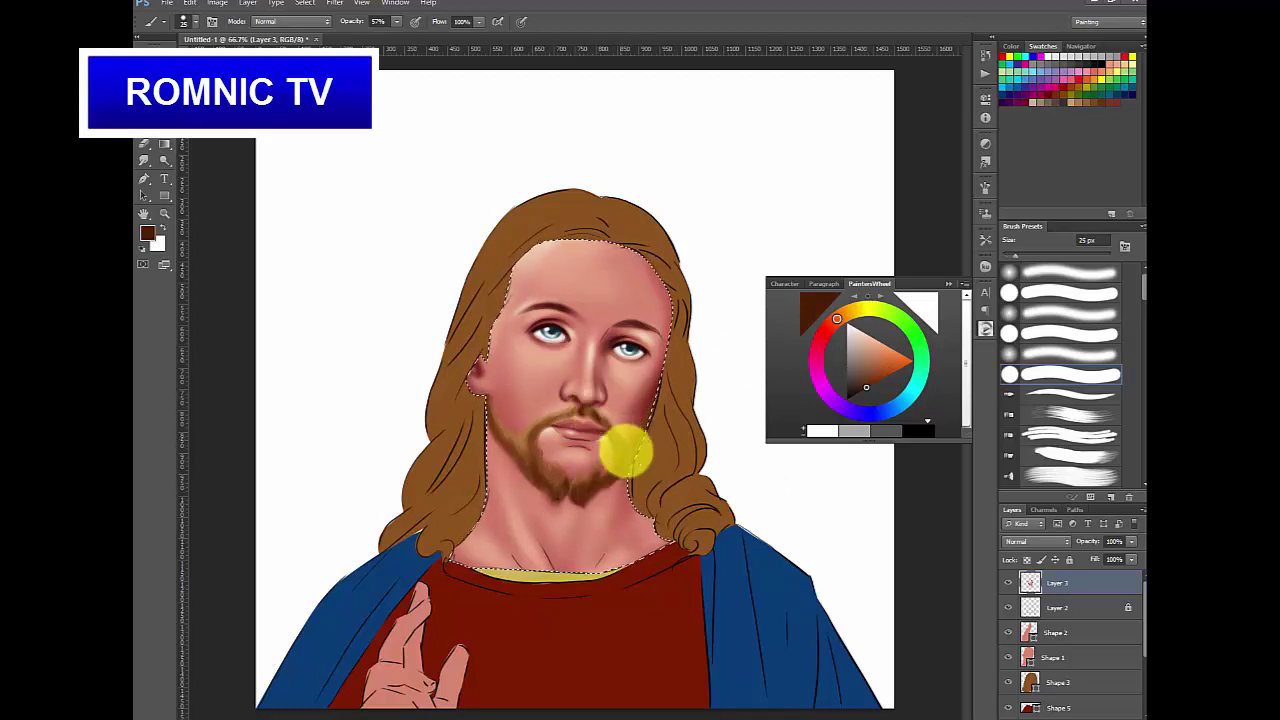
key(bracketleft)
key(bracketleft)
key(bracketleft)
key(bracketleft)
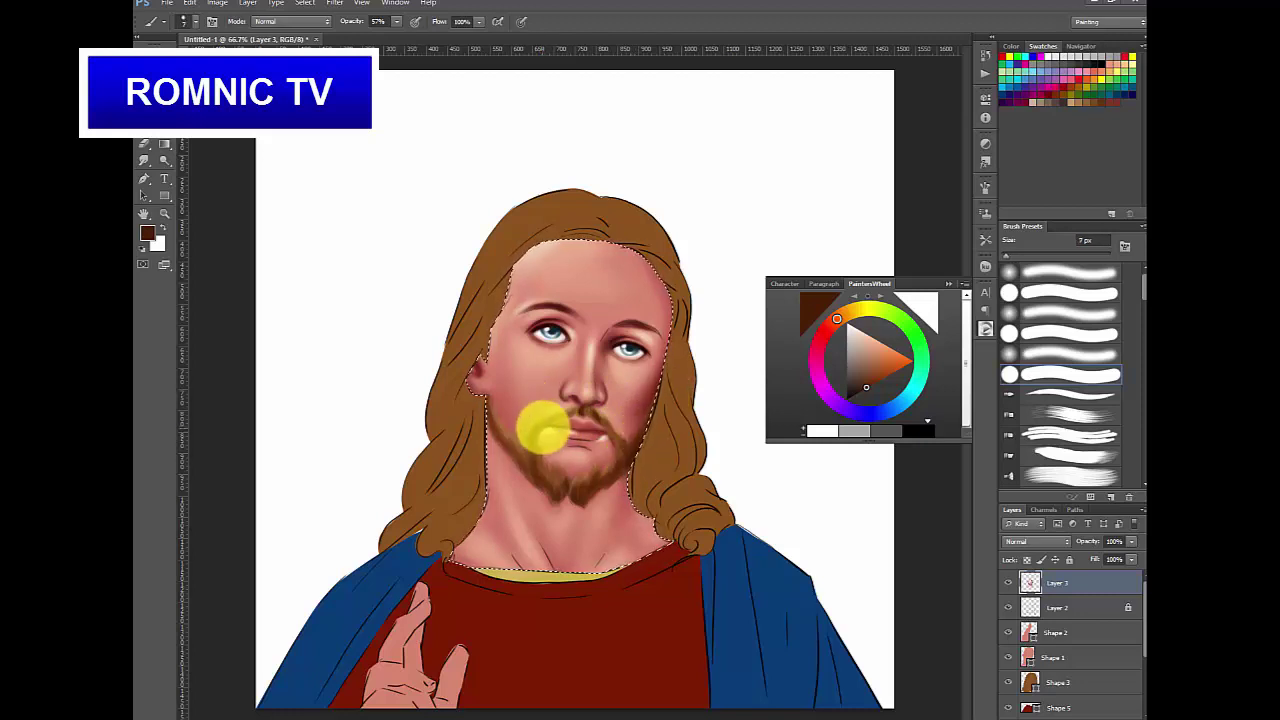
key(bracketleft)
key(bracketright)
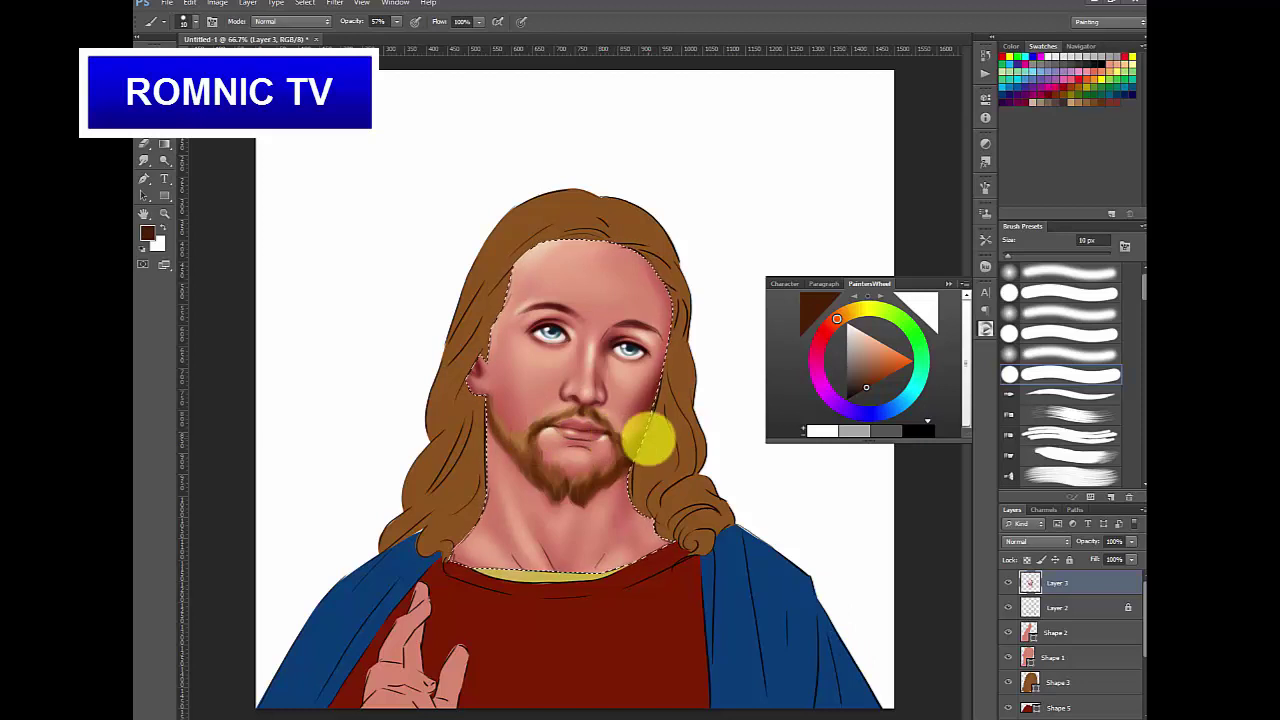
- Replace the skin selection with the outline of the hair shape (Shape 3) and add a new layer for the hair shading
click(144, 74)
click(400, 230)
ctrl+click(1030, 682)
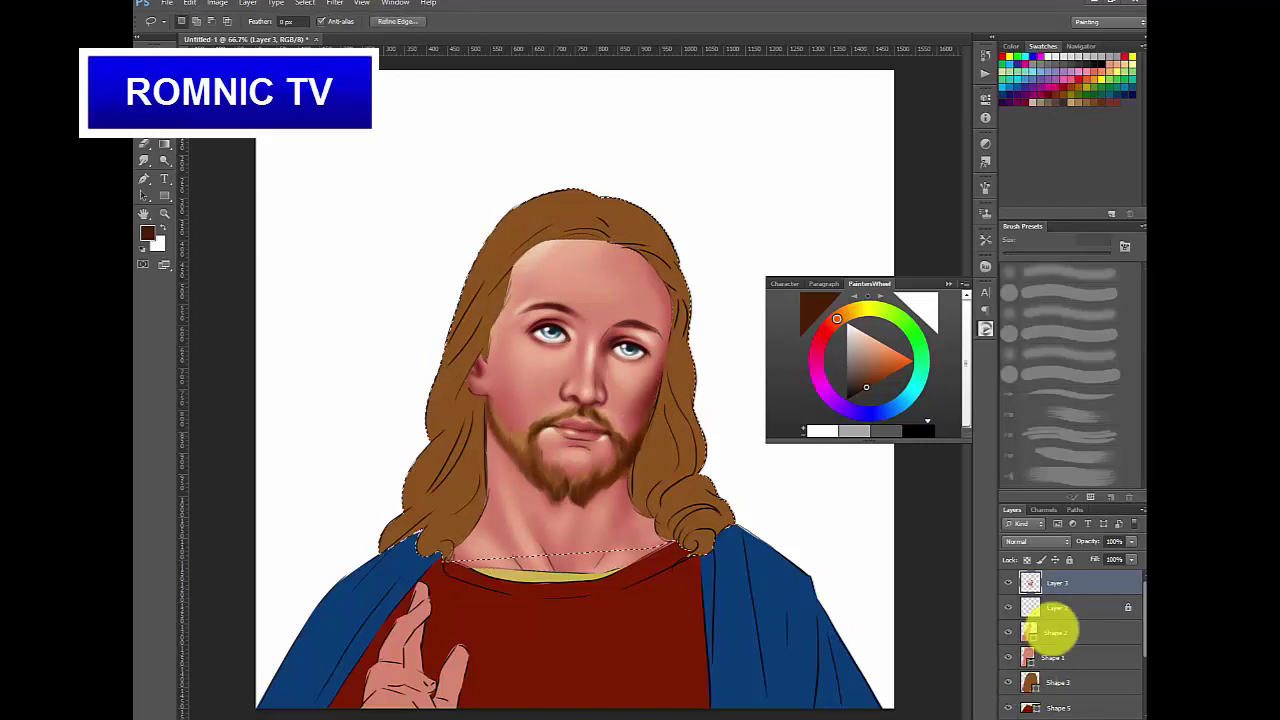
click(1112, 714)
- Shade the hair above the forehead up to the parting in dark brown with a 20 to 30 px hard brush
click(165, 110)
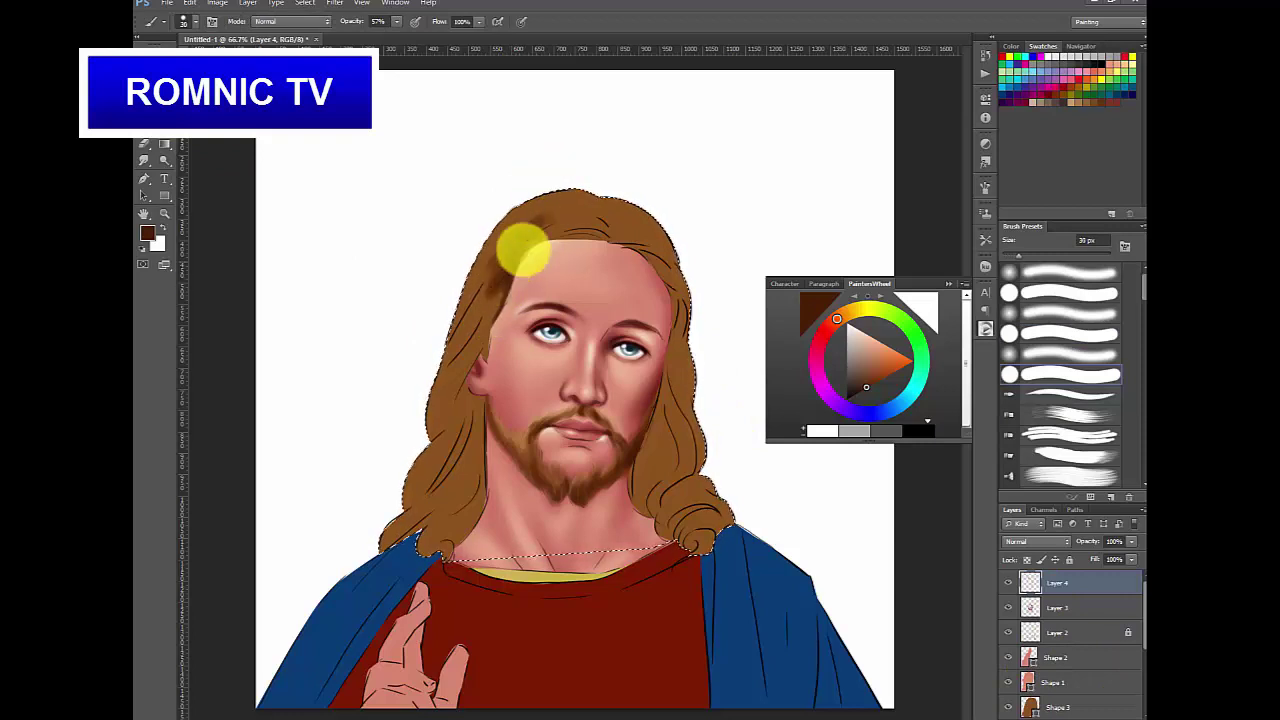
key(bracketleft)
key(bracketleft)
key(bracketleft)
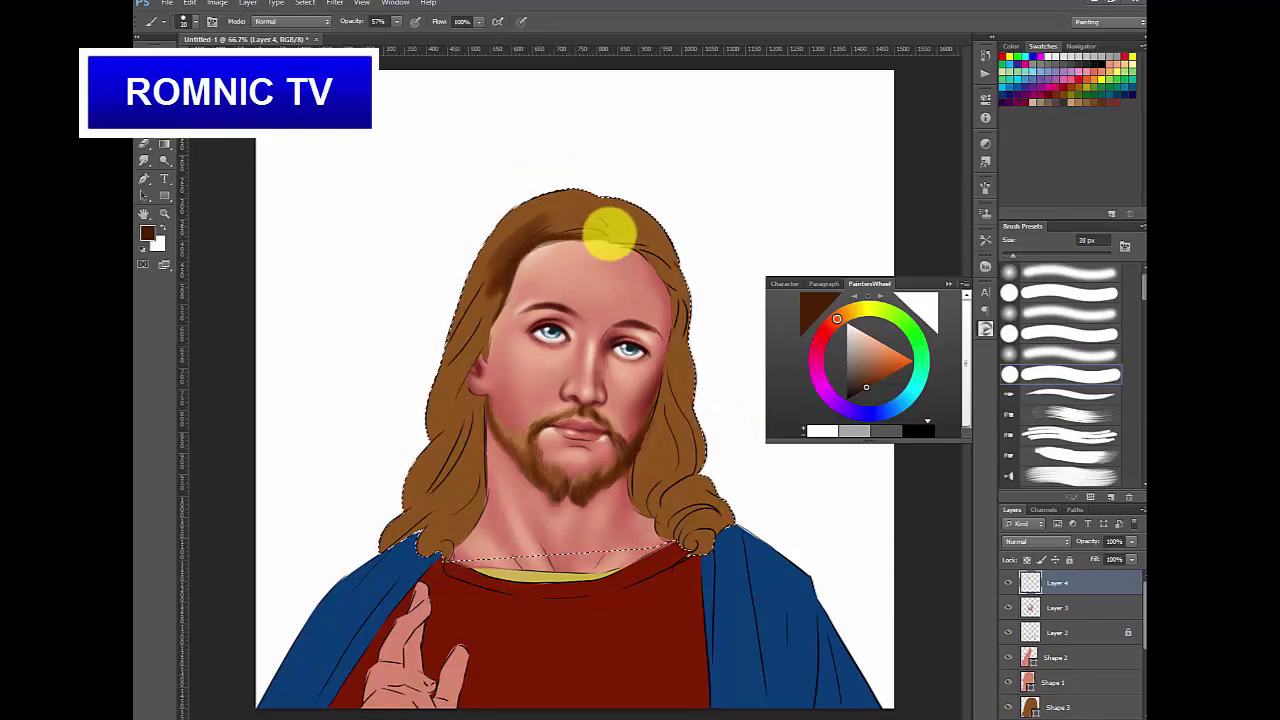
key(bracketleft)
key(bracketright)
key(bracketright)
key(bracketright)
key(bracketright)
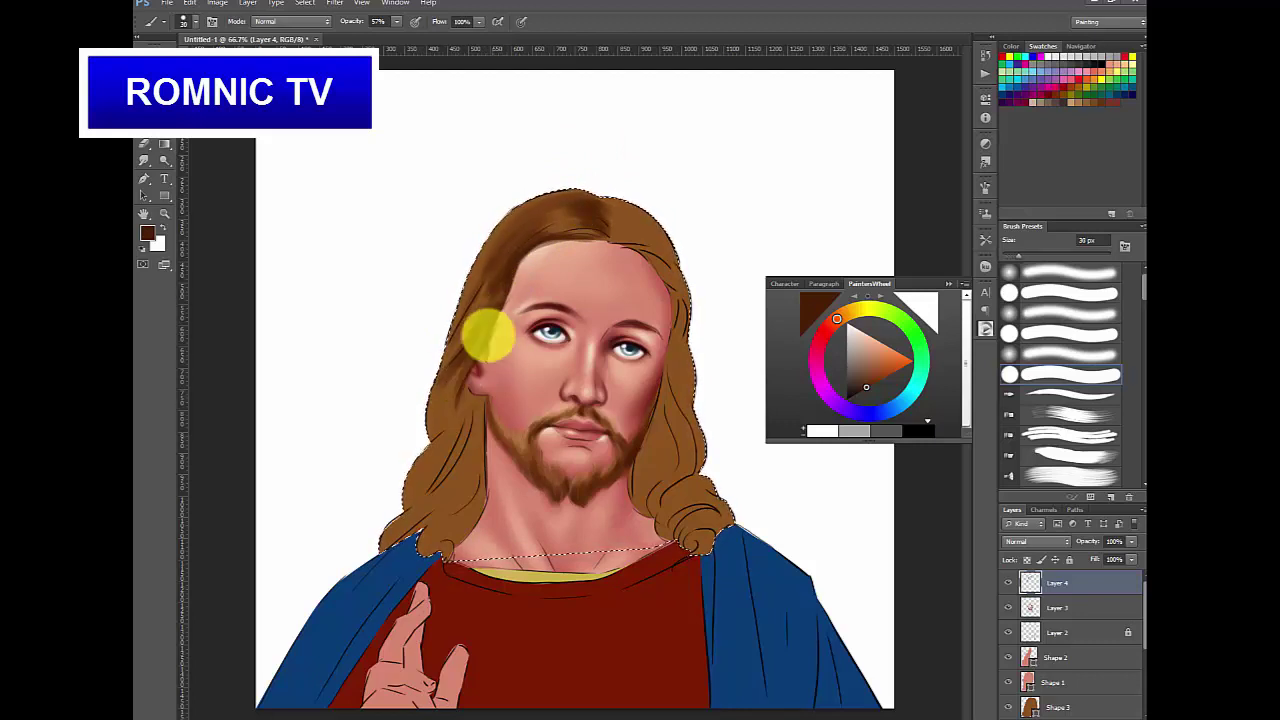
- Shade the hair on the ear side down to the shoulder in dark brown with a 15 to 40 px hard brush
key(bracketright)
key(bracketright)
key(bracketright)
key(bracketright)
key(bracketright)
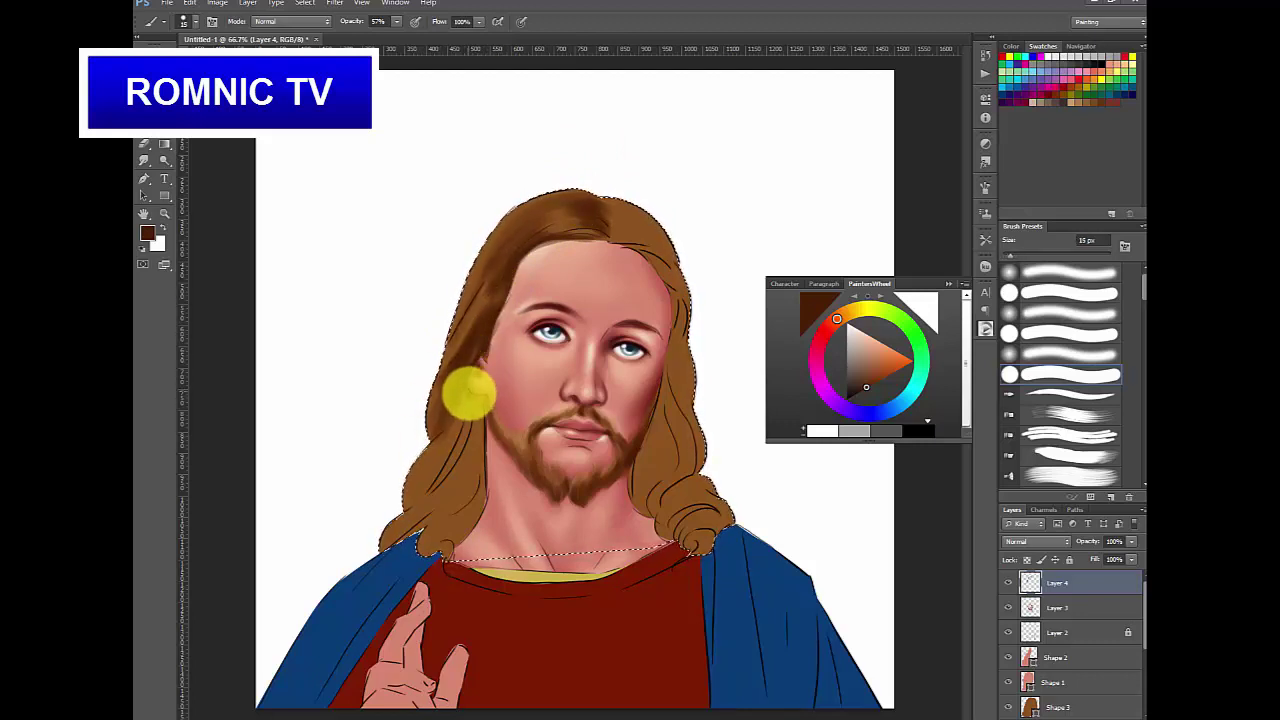
key(bracketright)
key(bracketright)
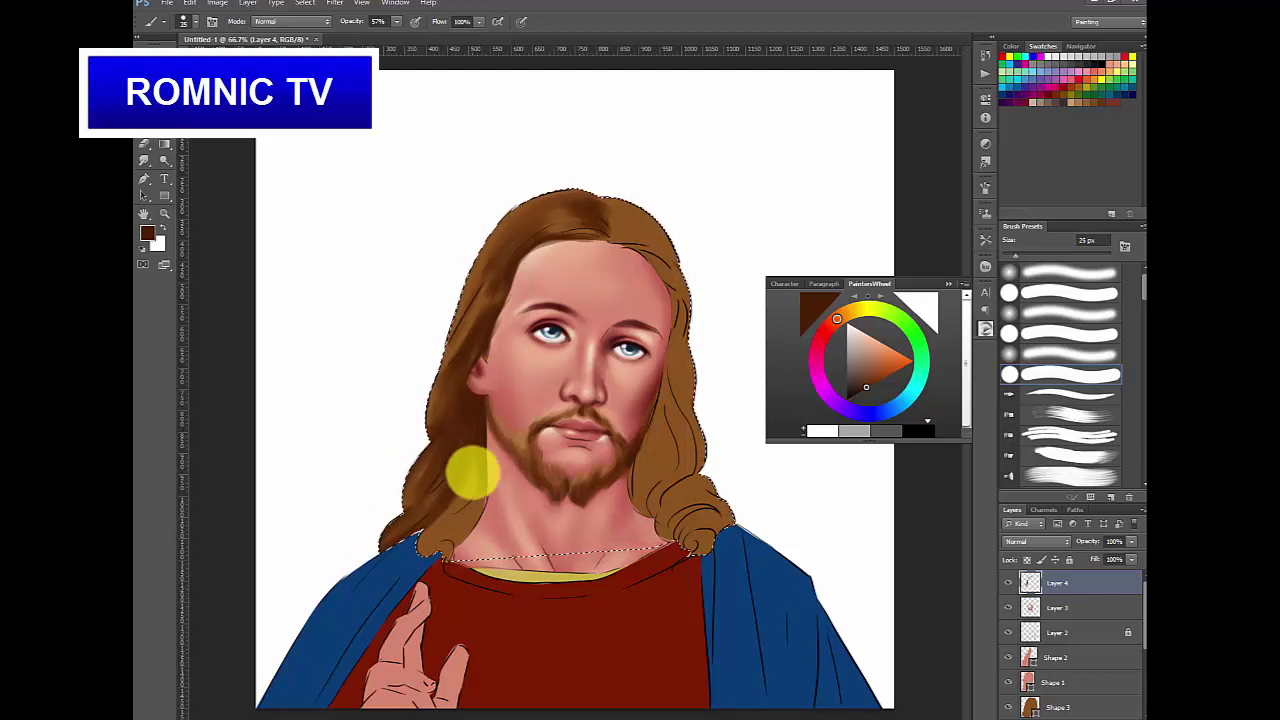
key(bracketright)
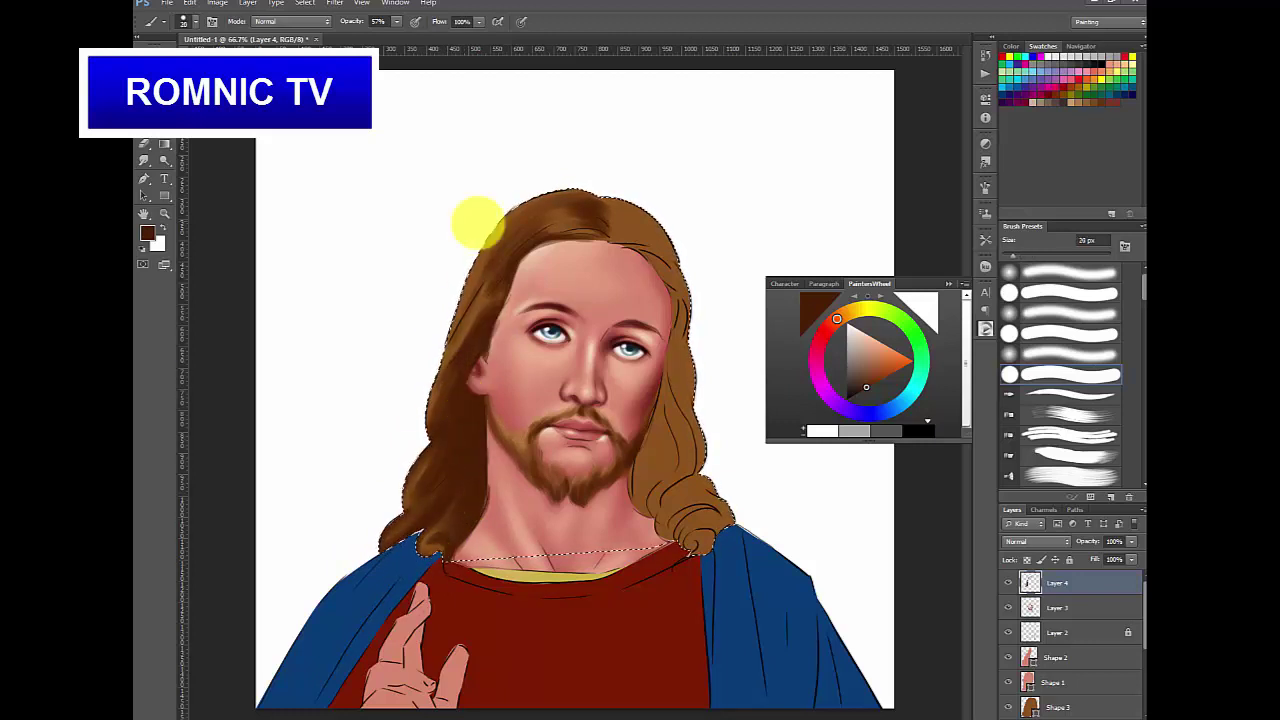
key(bracketright)
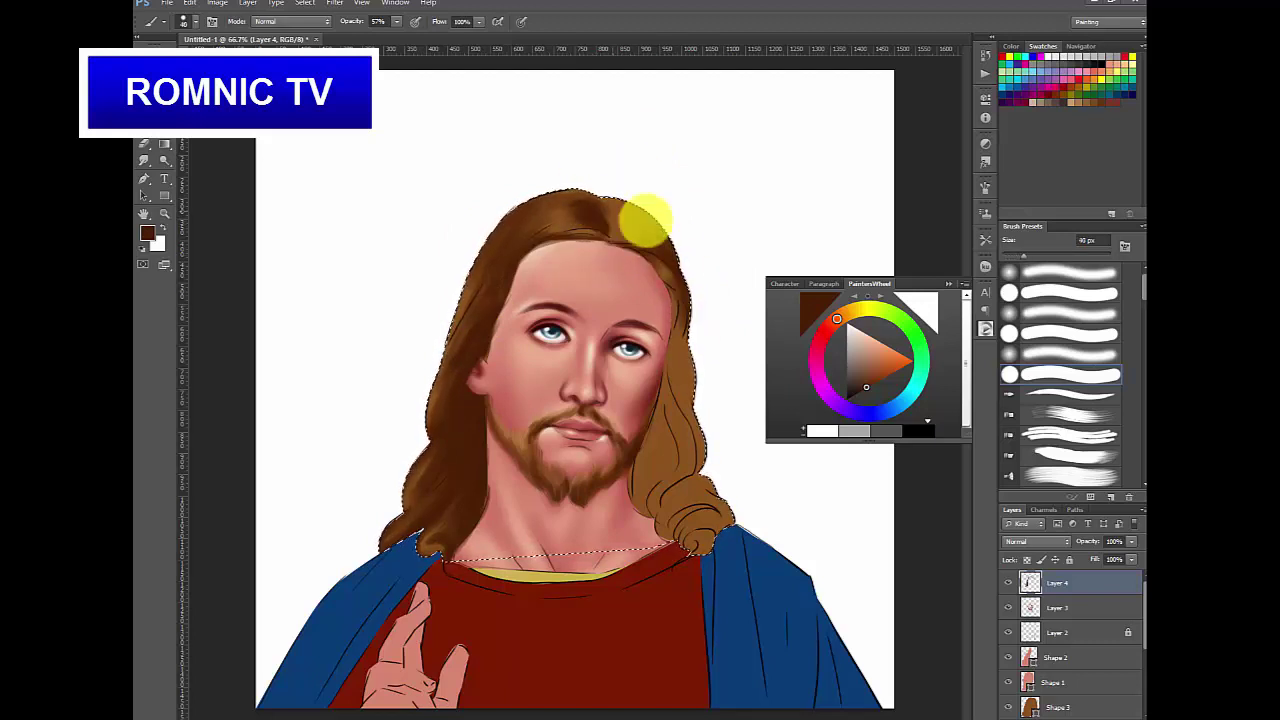
- Shade the hair on the other side of the parting down past the temple in dark brown, varying the hard brush size to 30 px
key(bracketleft)
key(bracketleft)
key(bracketleft)
key(bracketleft)
key(bracketleft)
key(bracketleft)
key(bracketright)
key(bracketright)
key(bracketright)
key(bracketright)
key(bracketleft)
key(bracketleft)
key(bracketleft)
key(bracketleft)
key(bracketleft)
key(bracketleft)
key(bracketleft)
key(bracketleft)
key(bracketleft)
key(bracketright)
key(bracketright)
key(bracketright)
key(bracketright)
key(bracketright)
key(bracketright)
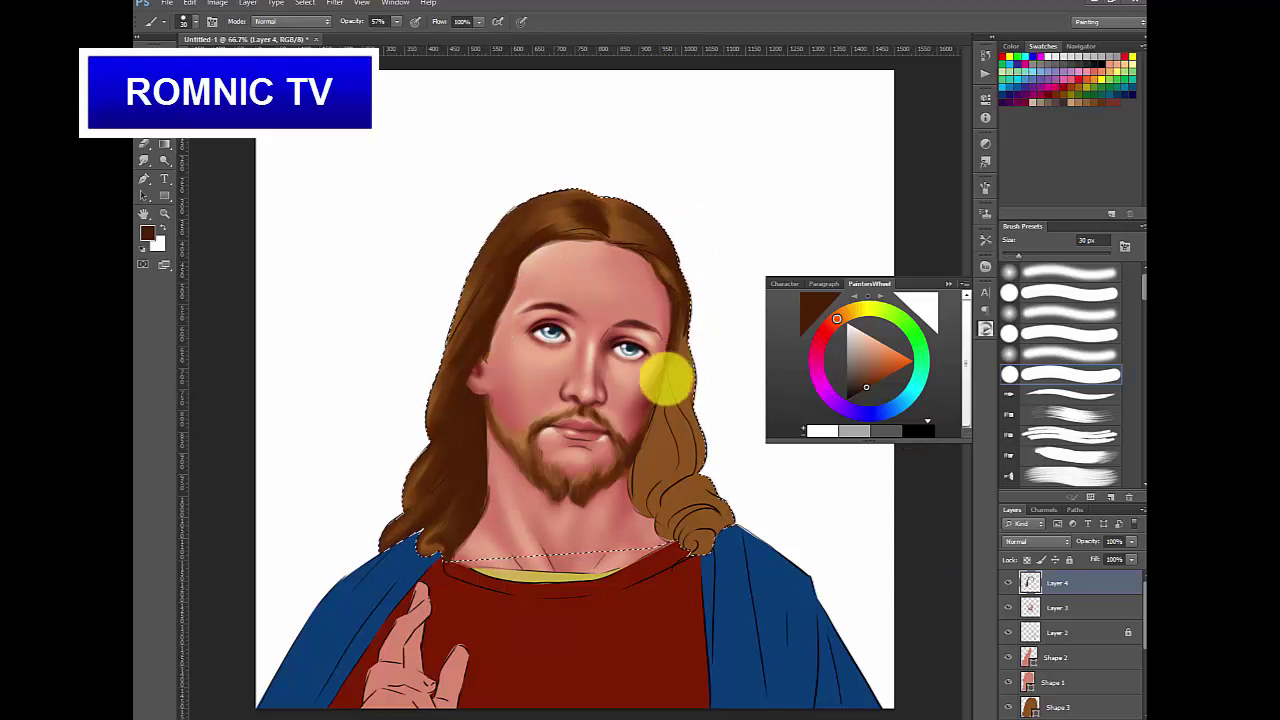
- Blend the hair edges around the face with sampled dark red and dark brown, using a 20 to 30 px soft brush
alt+click(660, 388)
click(1070, 355)
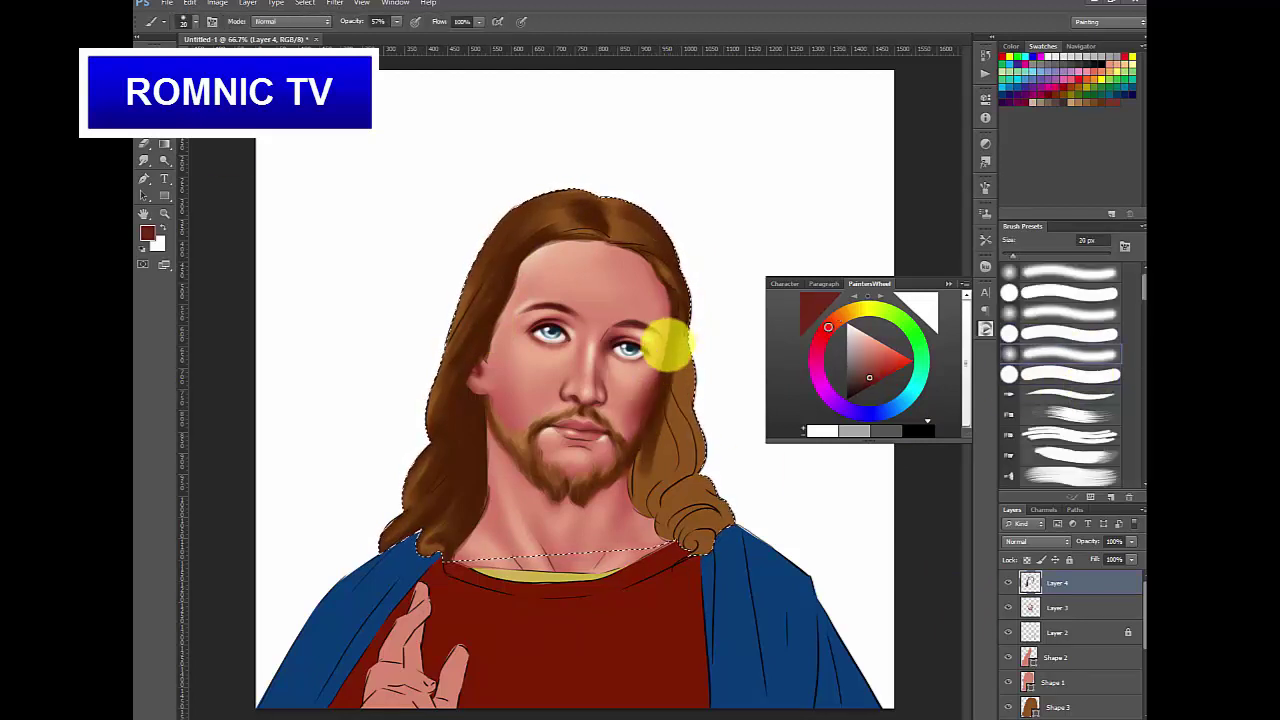
alt+click(516, 275)
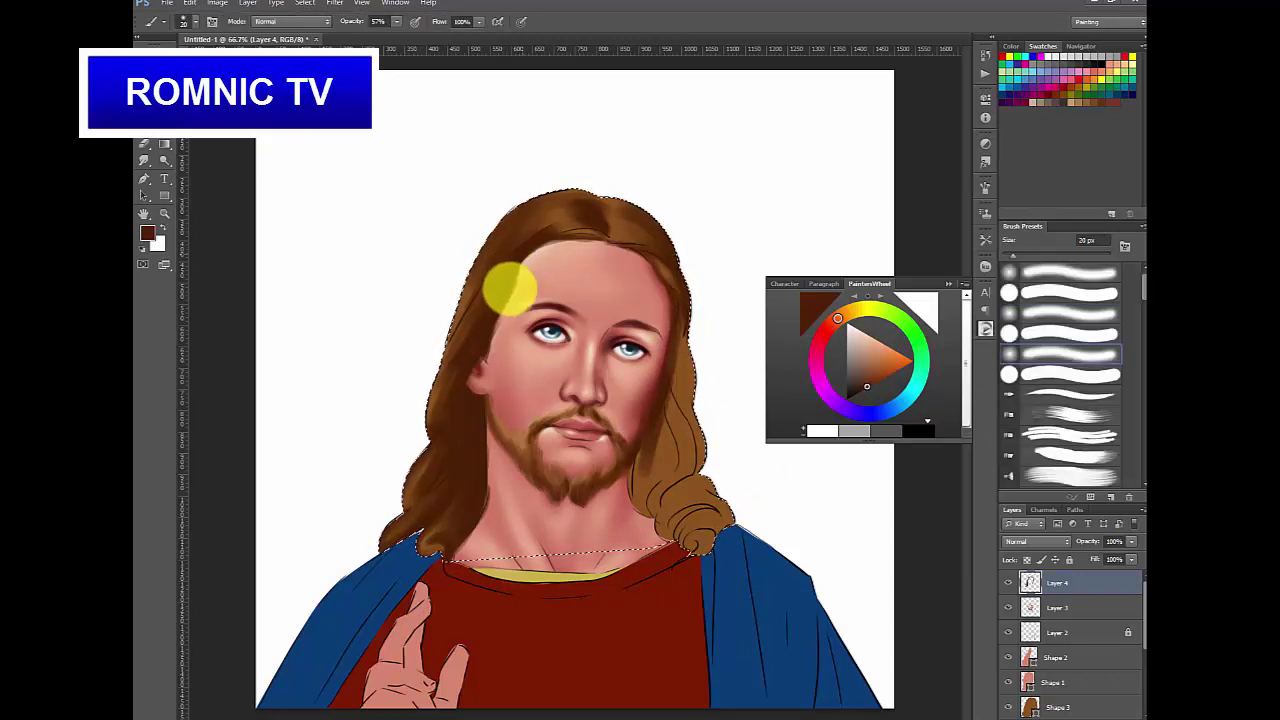
key(bracketright)
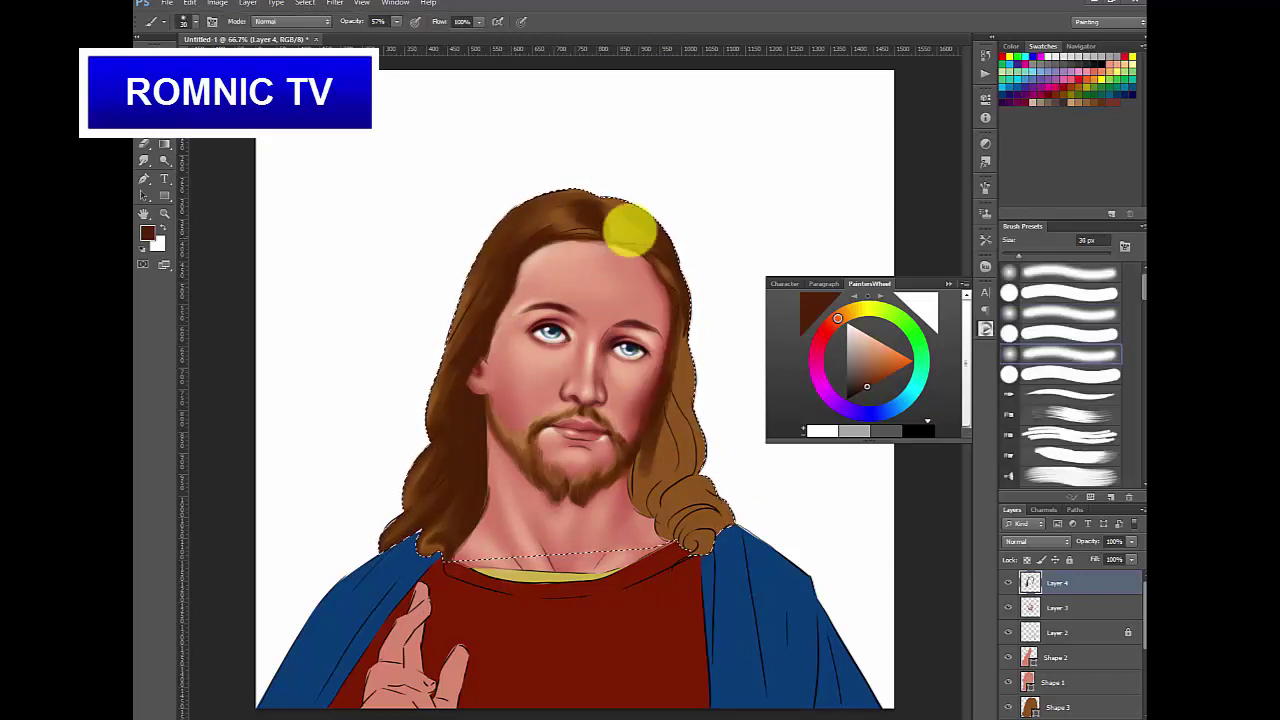
- Paint the wavy locks beside the shaded cheek and neck dark brown down to the curls with a 20 to 45 px hard brush
click(1060, 372)
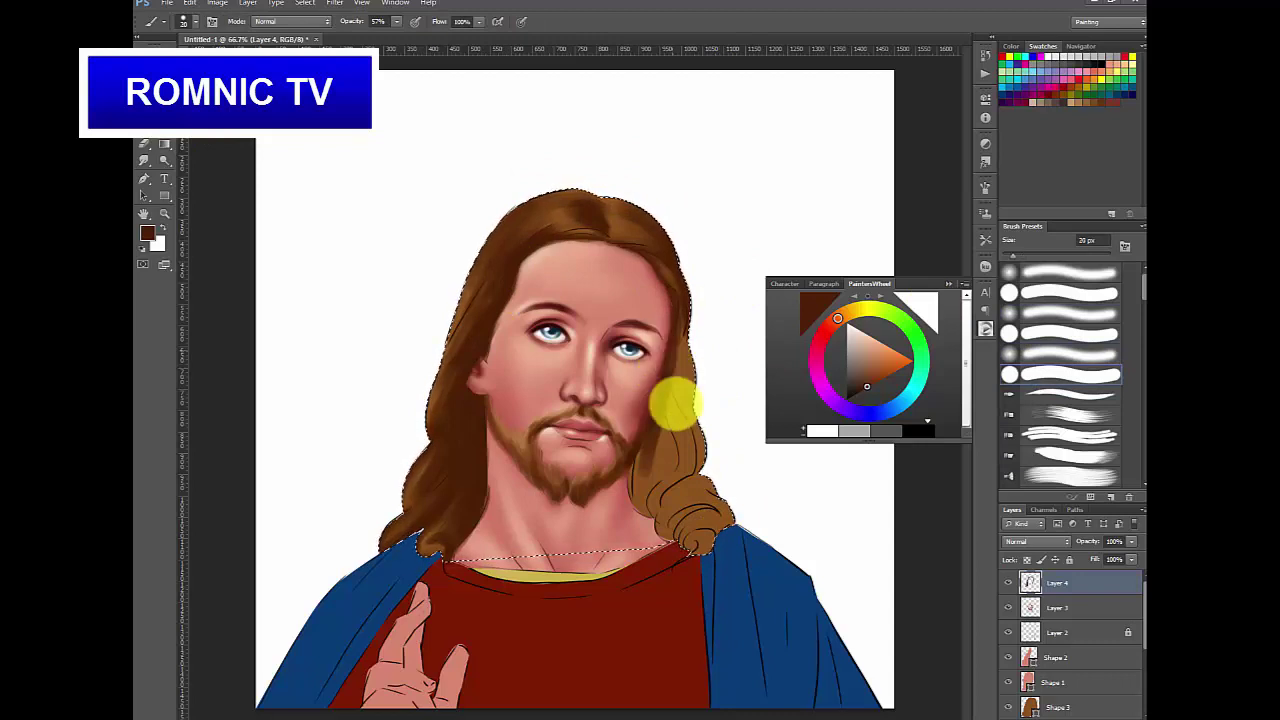
key(bracketleft)
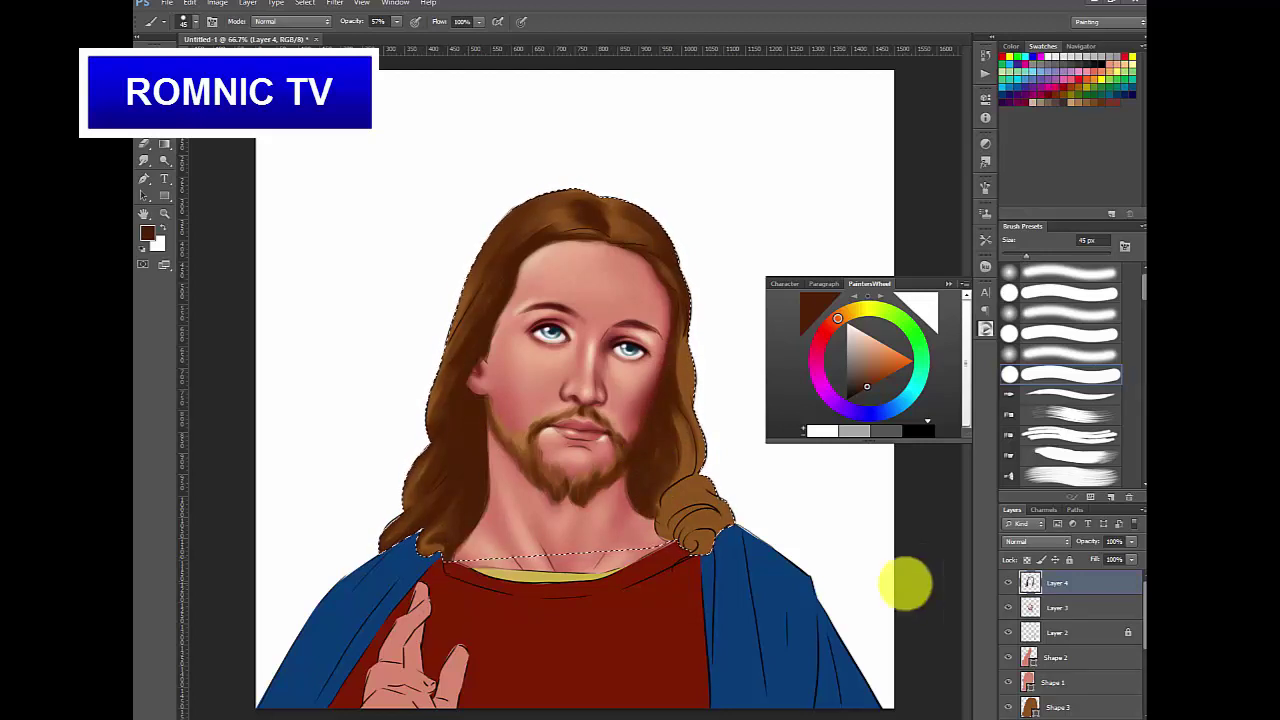
- Touch up the forehead along the hairline with a sampled pink skin tone and a 25 px hard brush
key(i)
click(600, 300)
click(1052, 371)
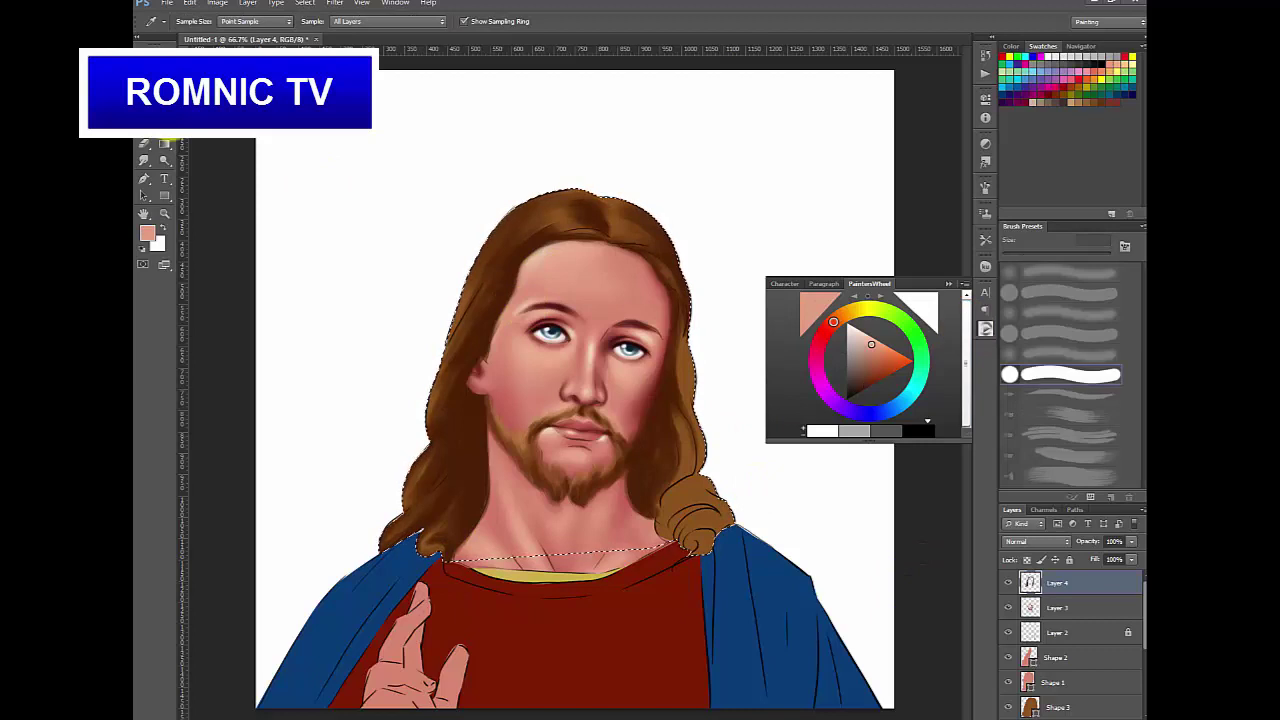
key(bracketleft)
key(bracketleft)
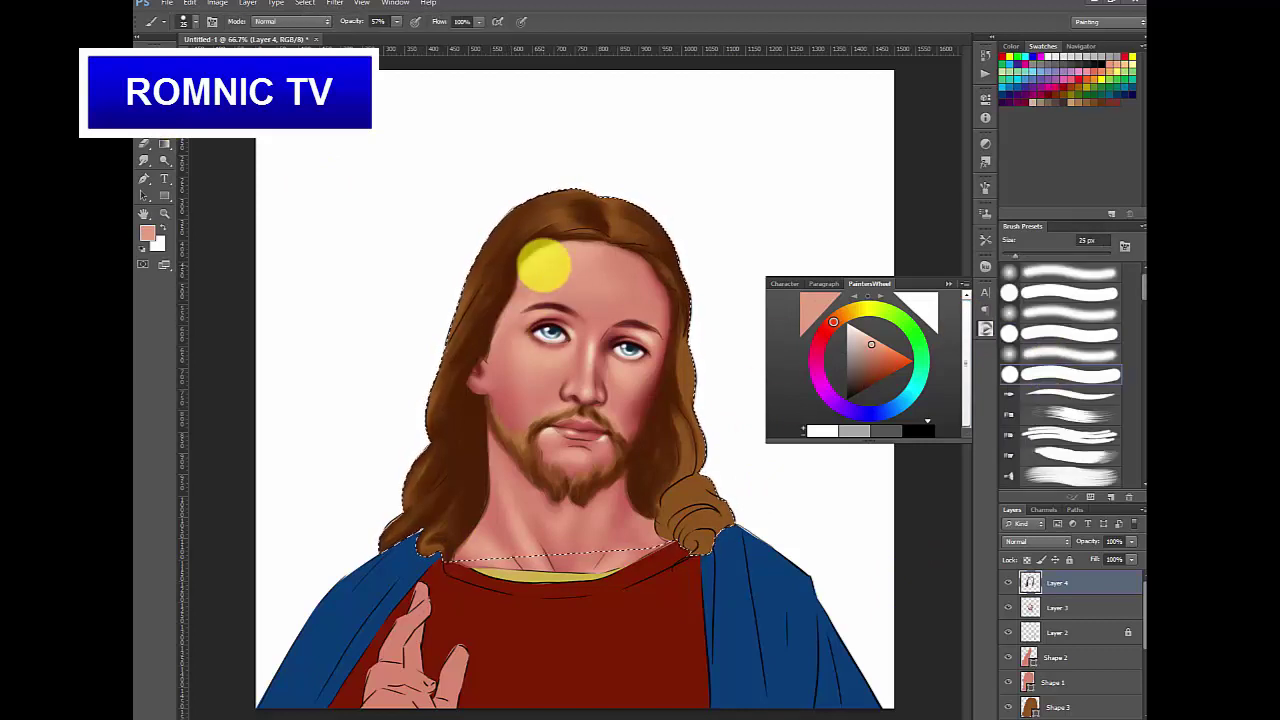
- Shade the shaded-side temple and cheek along the hair edge with sampled dark red, using a 15 to 20 px soft brush
key(i)
click(612, 345)
click(1020, 354)
key(bracketleft)
key(bracketleft)
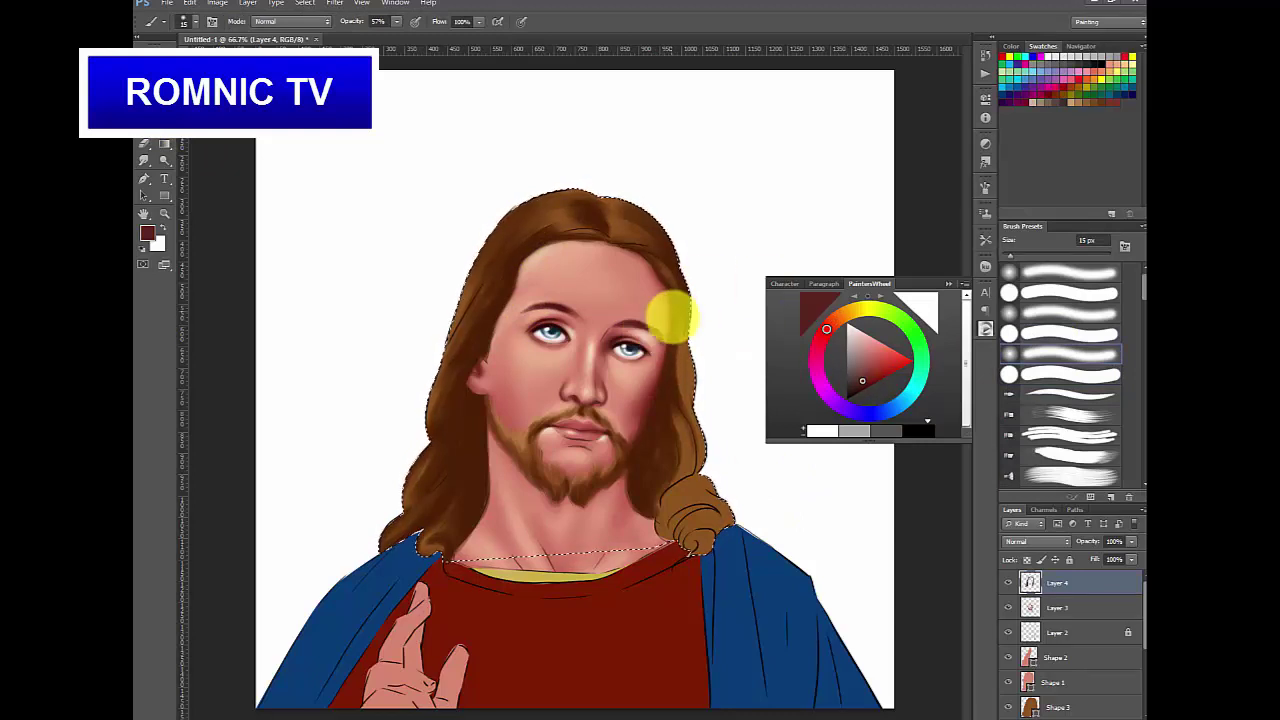
key(bracketright)
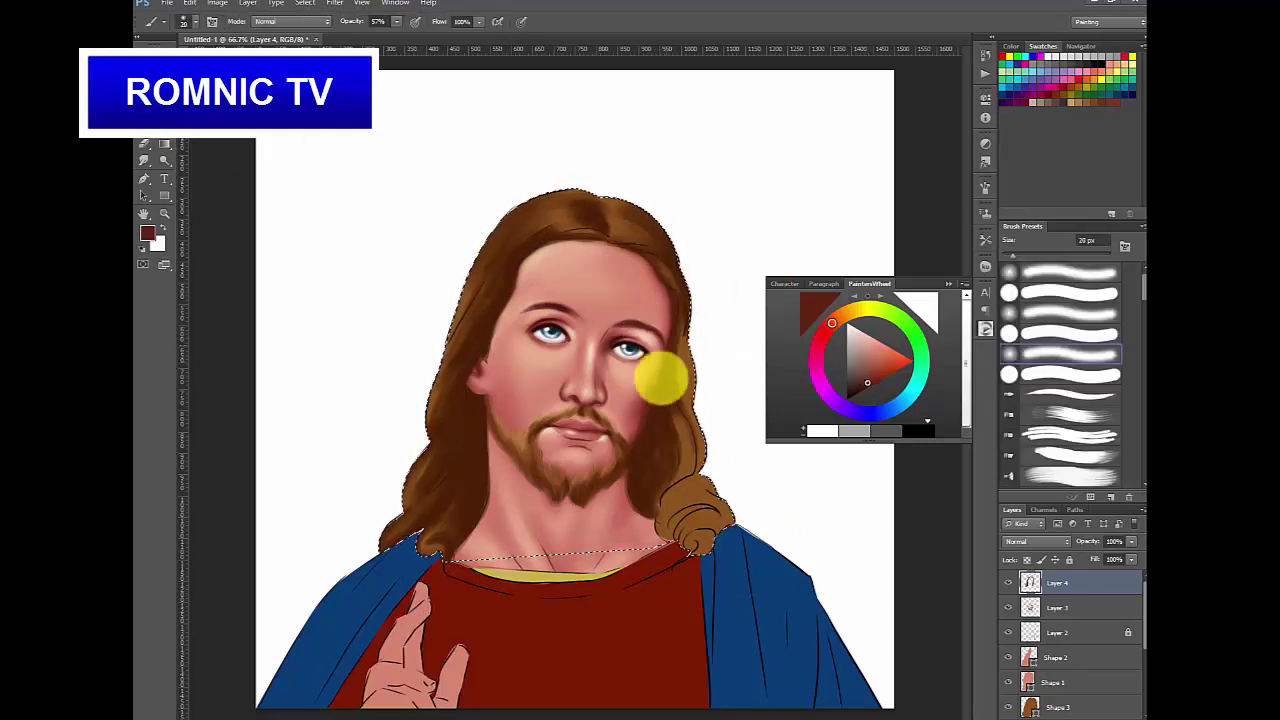
key(bracketright)
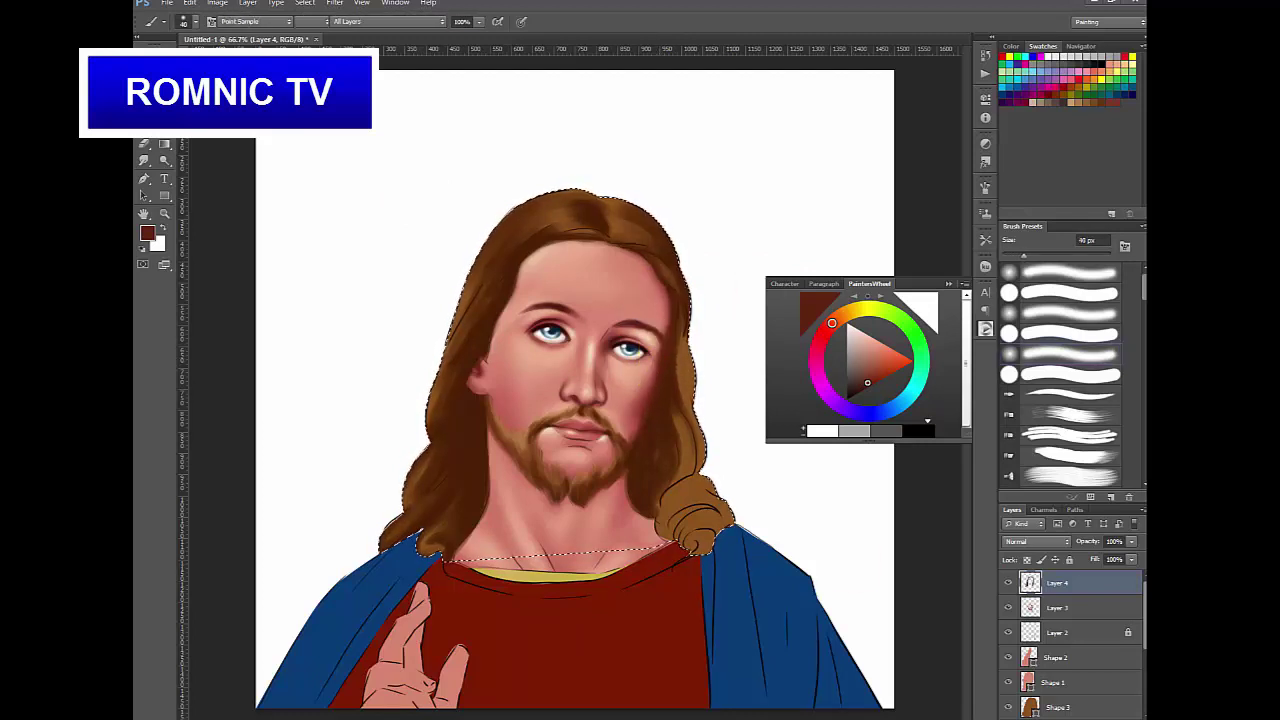
- Blend the skin beside the outer eye with sampled medium red, reducing the soft brush from 40 to 25 px
alt+click(660, 372)
key(bracketleft)
key(bracketright)
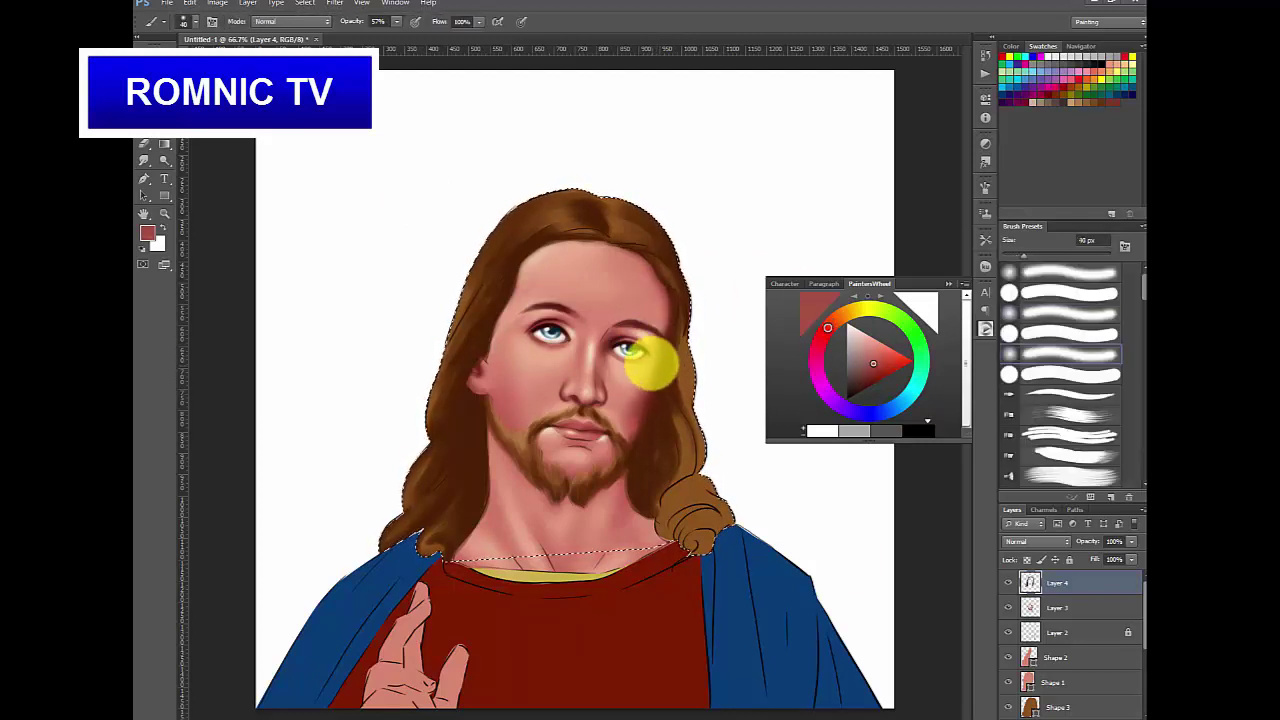
key(bracketleft)
key(bracketleft)
key(bracketleft)
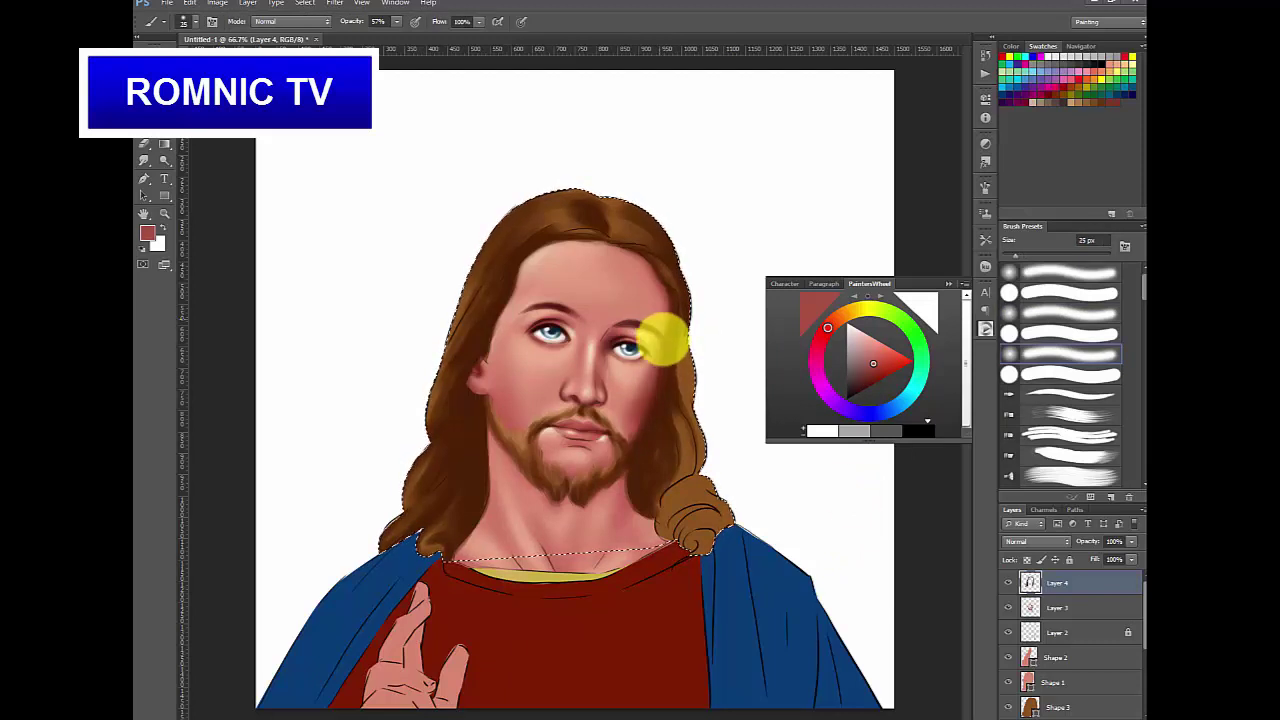
- Paint dark brown hair strands from the shaded temple down beside the cheek with a hard brush, varying its size from 9 to 25 px
click(1040, 374)
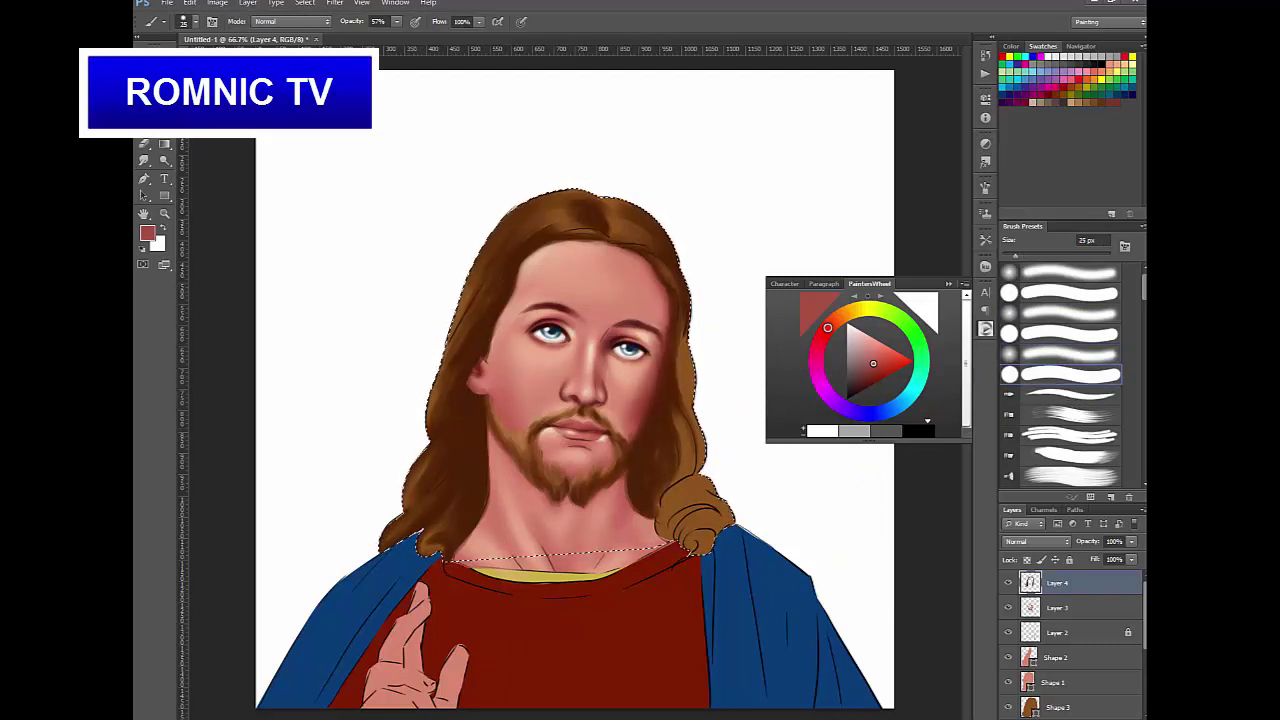
alt+click(668, 280)
click(860, 391)
key(bracketleft)
key(bracketleft)
key(bracketleft)
key(bracketleft)
key(bracketleft)
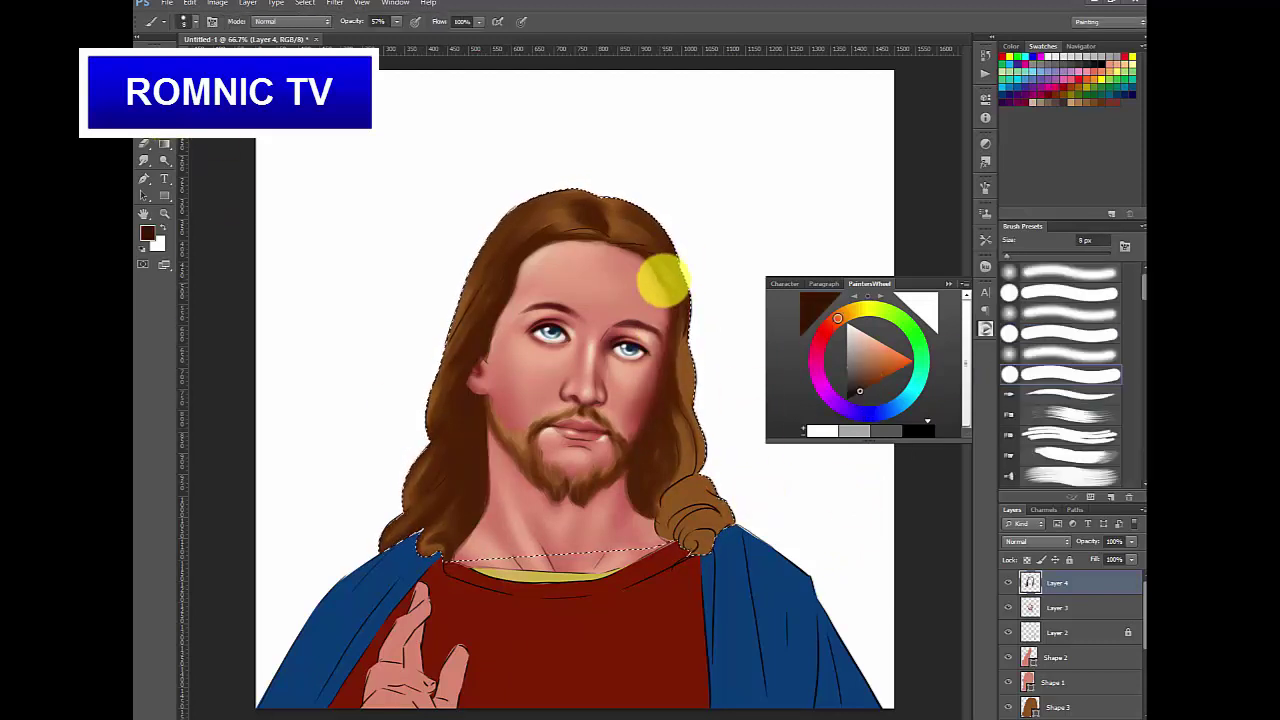
key(bracketright)
key(bracketright)
key(bracketleft)
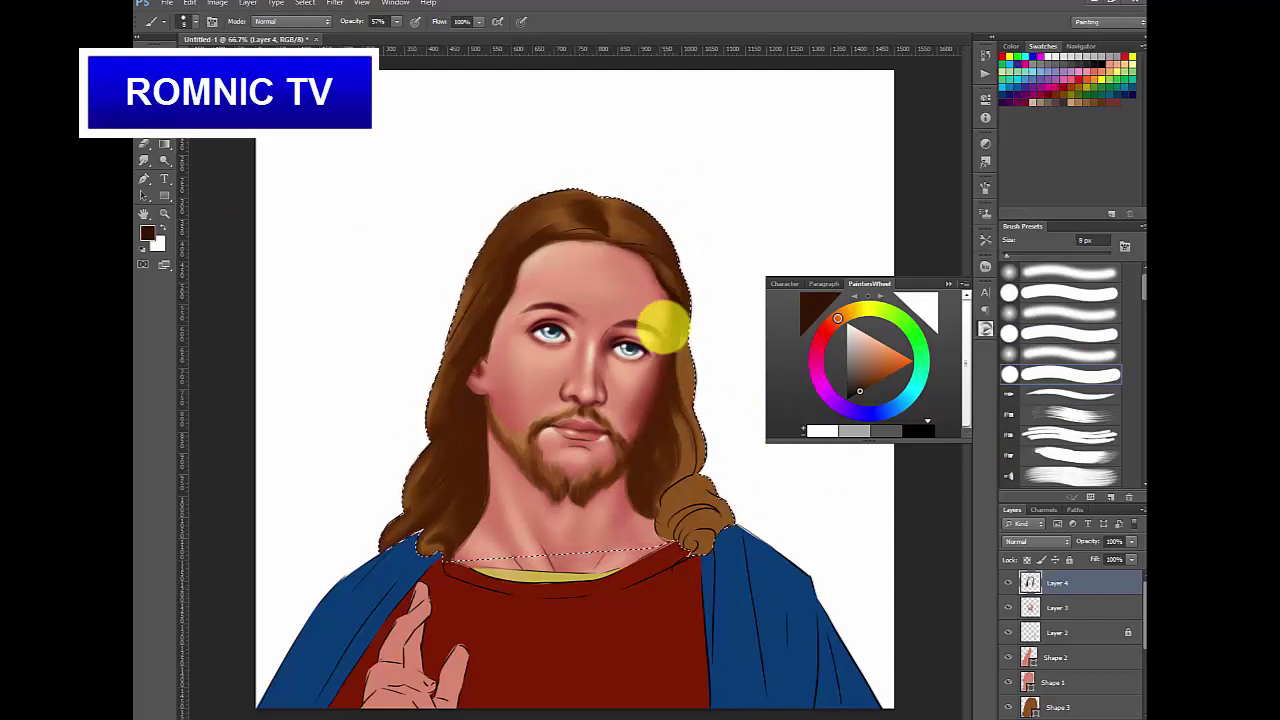
key(bracketright)
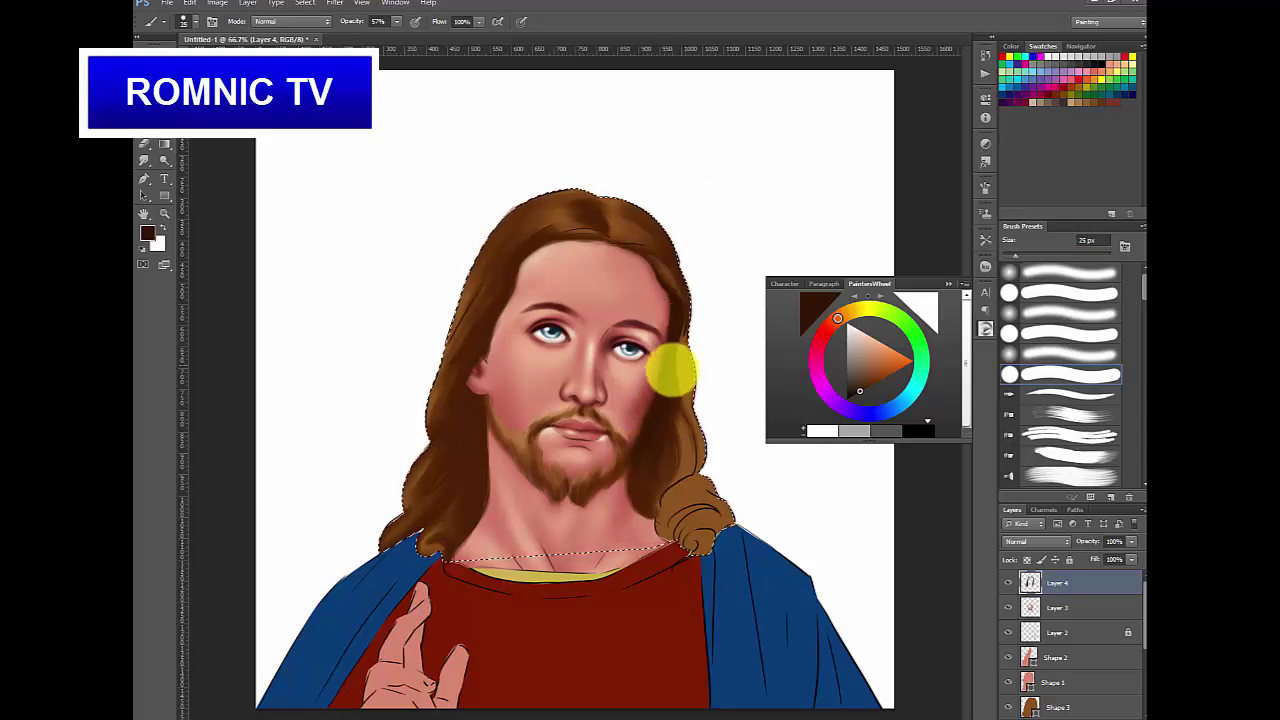
- Soften the edge between the shaded cheek and hair with sampled dark red, using a 30 to 40 px soft brush
key(comma)
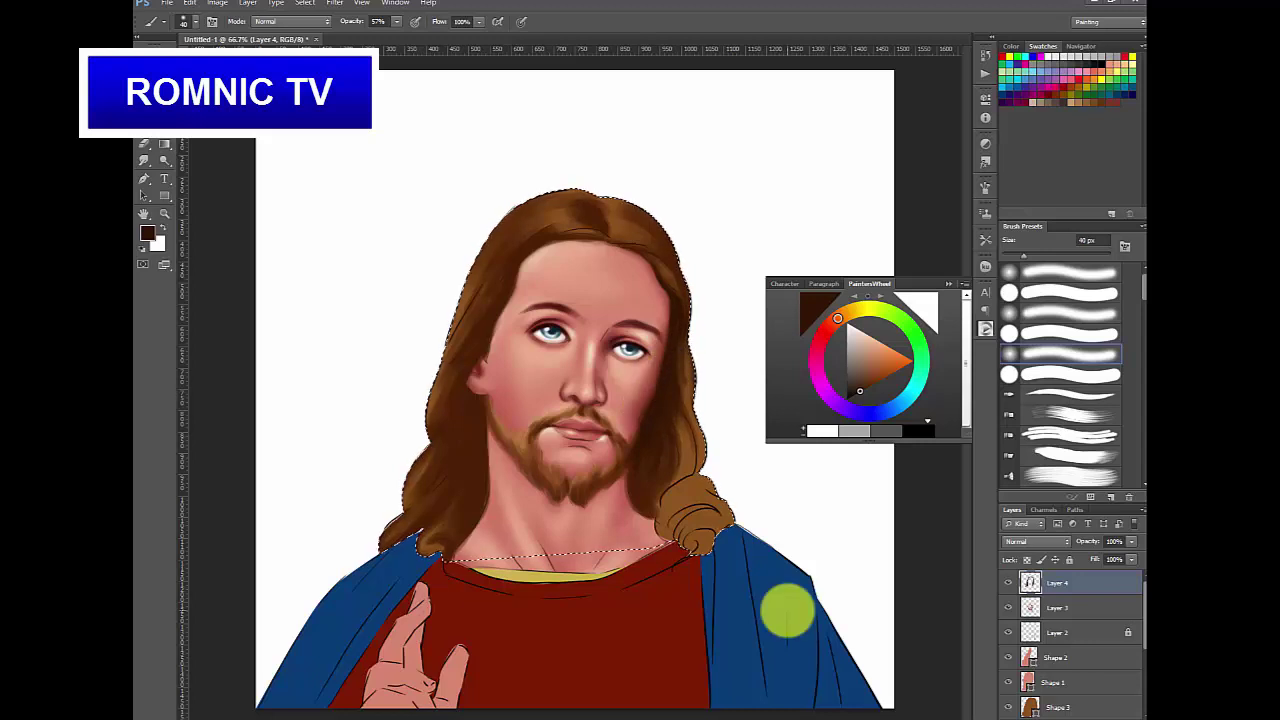
alt+click(610, 437)
key(bracketleft)
key(bracketleft)
key(bracketleft)
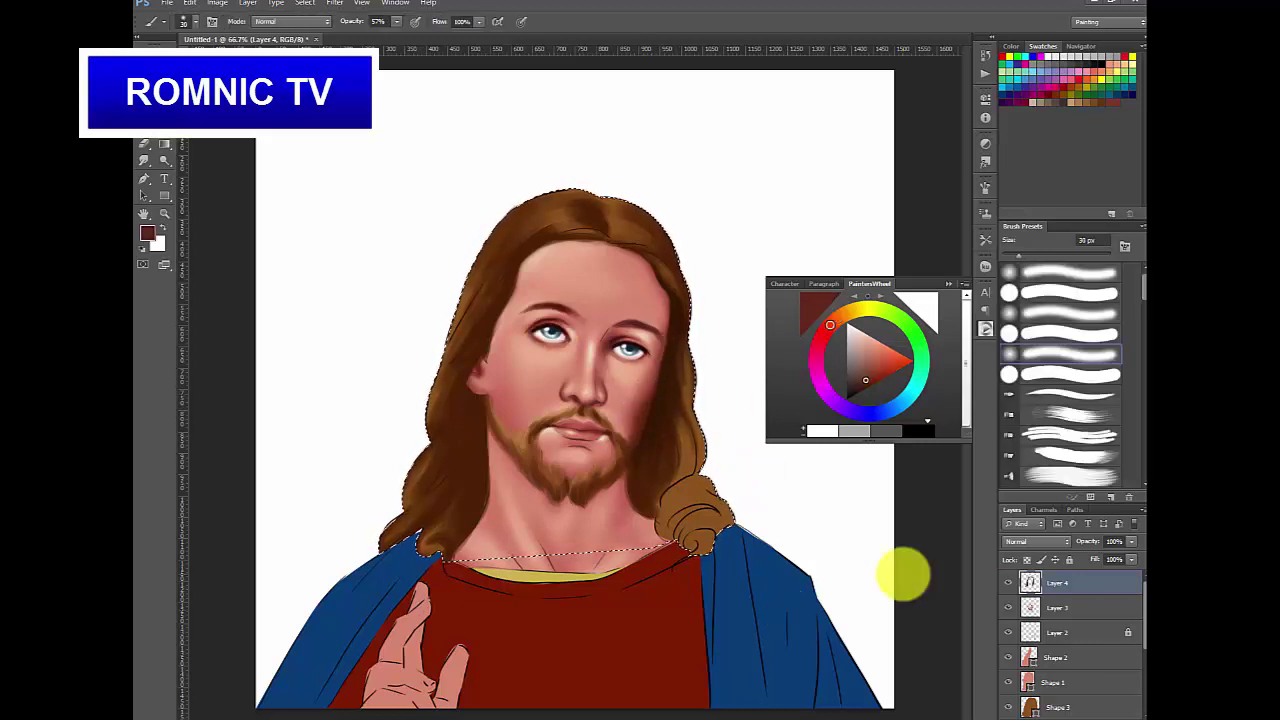
key(bracketleft)
key(bracketright)
key(bracketright)
key(bracketright)
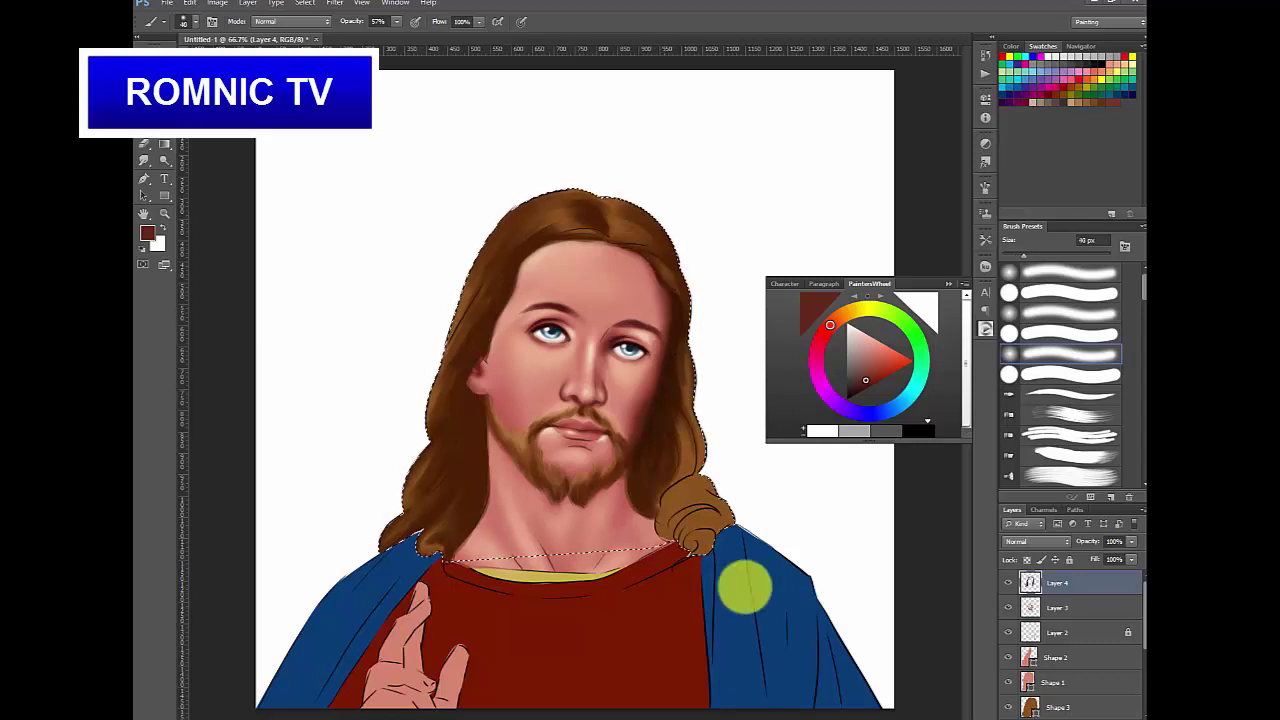
- Shade the hair beside the cheeks and the curls on the shoulder in sampled dark brown with a 20 to 40 px soft brush
key(bracketleft)
key(bracketleft)
alt+click(665, 393)
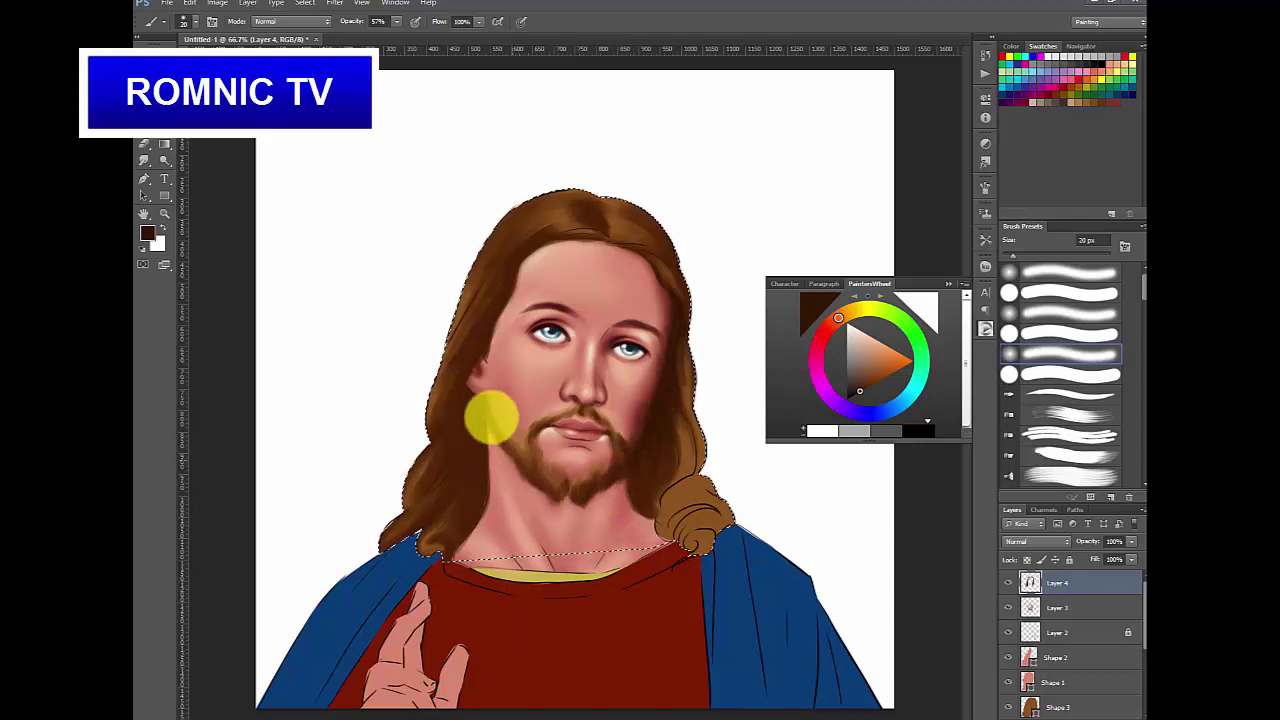
key(bracketright)
key(bracketright)
key(bracketright)
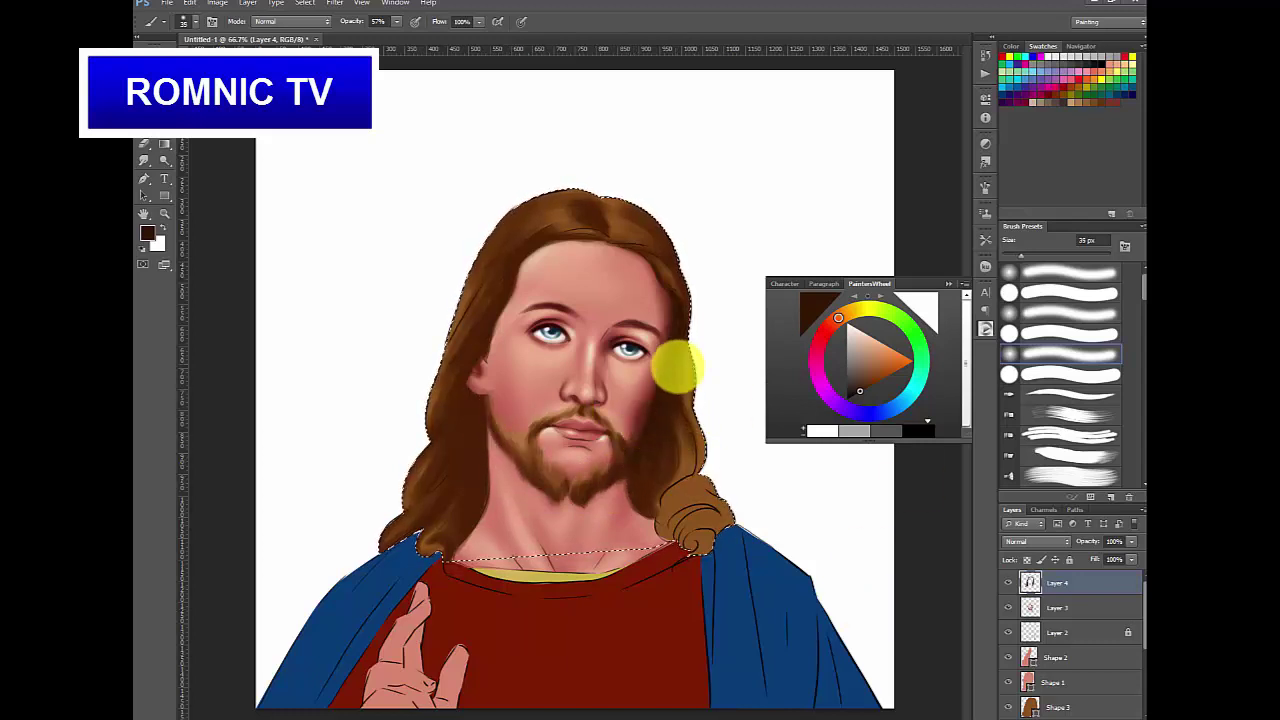
key(bracketright)
key(bracketright)
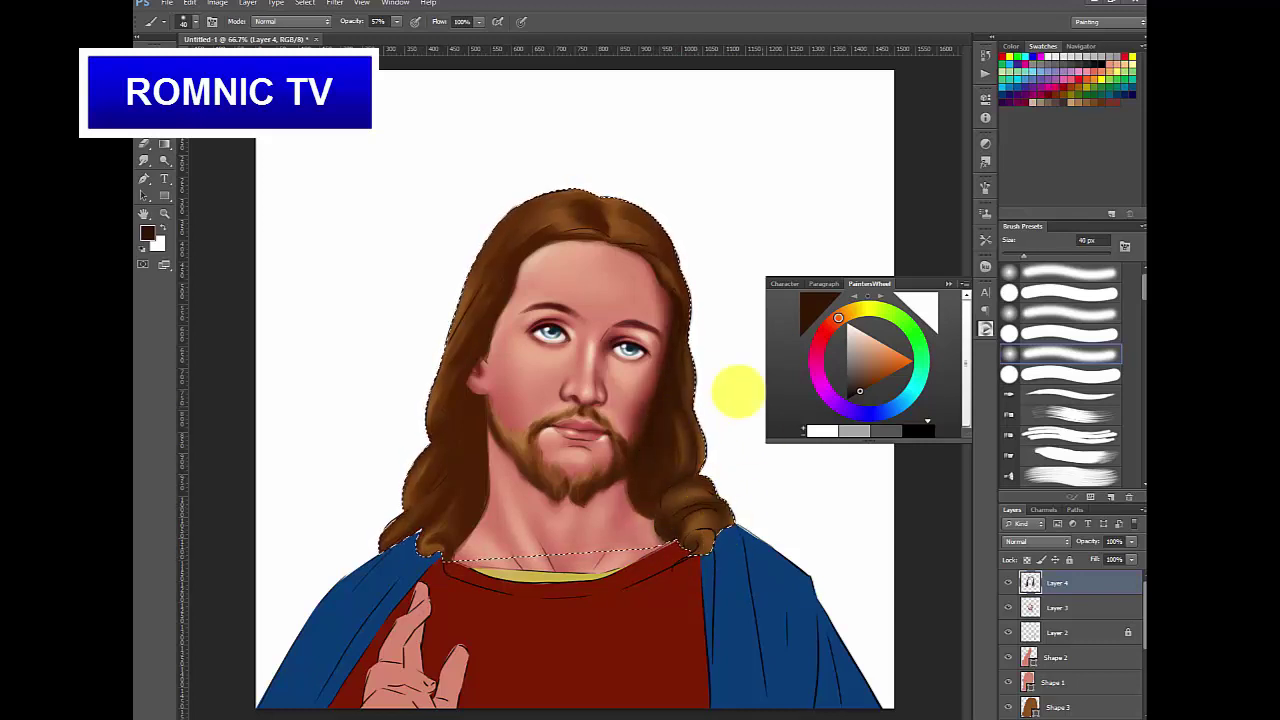
- Paint orange-brown highlights on the shaded-side locks and shoulder curls with a small hard brush at 39% opacity
click(1056, 373)
drag(871, 361, 876, 367)
key(bracketleft)
key(bracketleft)
key(bracketleft)
key(bracketleft)
key(bracketleft)
key(bracketleft)
click(397, 22)
click(387, 35)
click(665, 512)
key(bracketright)
key(bracketright)
key(bracketleft)
key(bracketleft)
key(bracketleft)
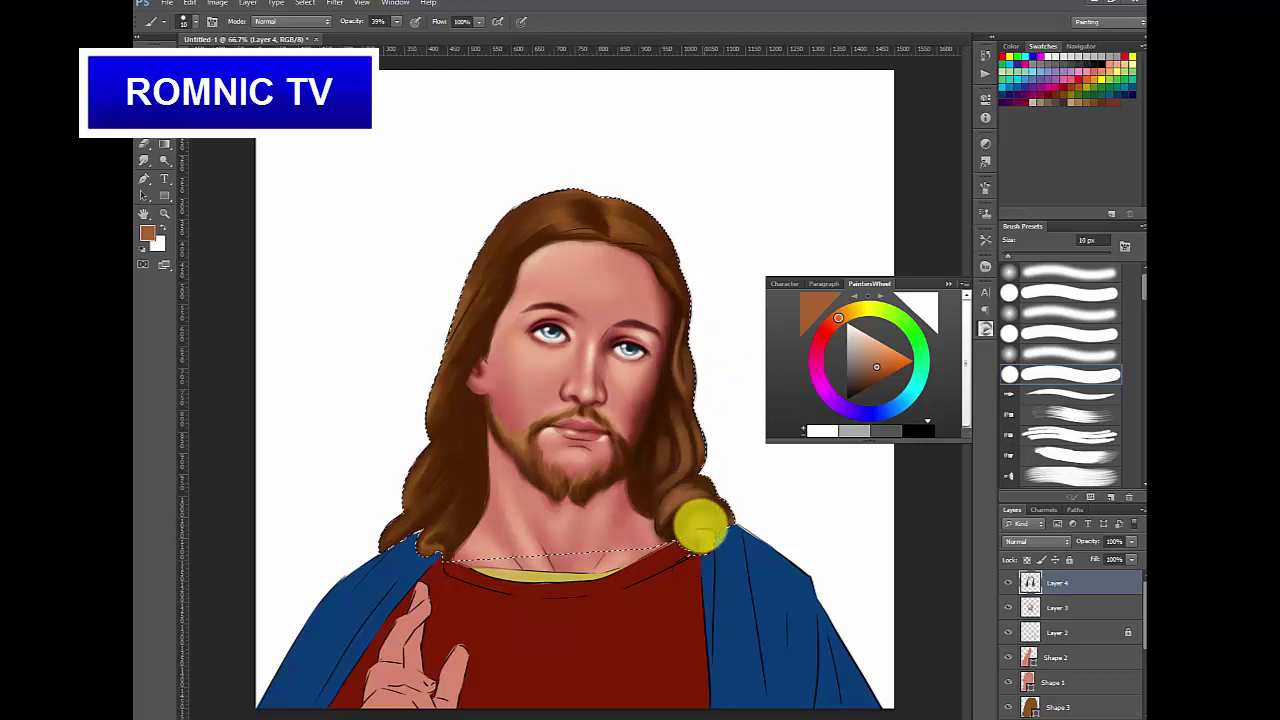
- Extend the orange-brown highlight strands through the hair on the ear side down to the shoulder with a 9 to 15 px hard brush
key(bracketleft)
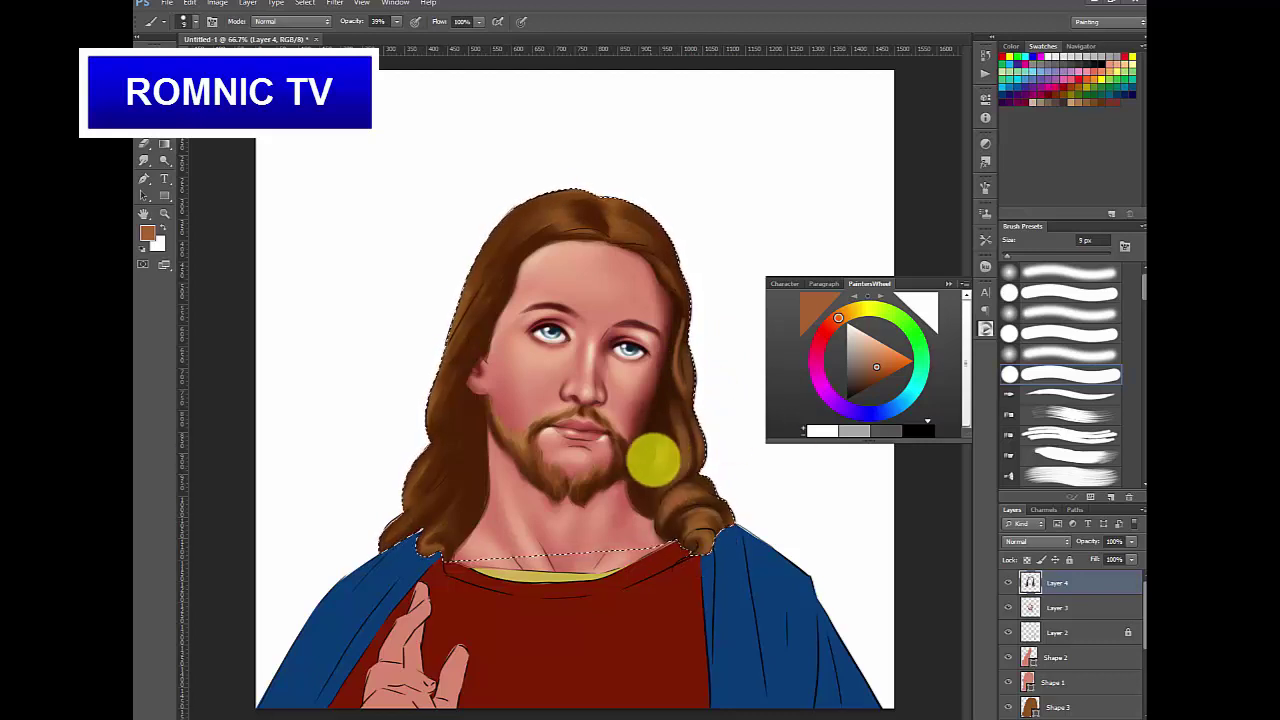
key(bracketright)
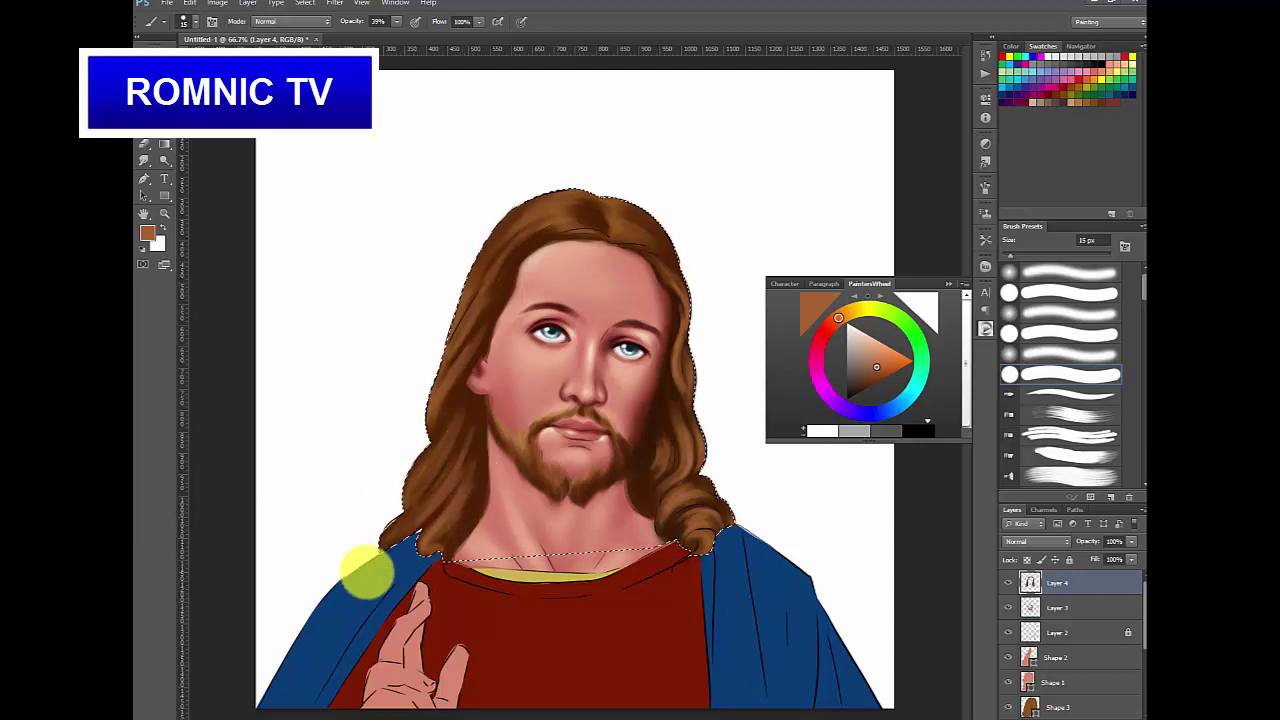
key(bracketleft)
key(bracketleft)
- Deepen the lower ear-side locks beside the neck in dark brown with a 40 to 50 px soft brush
click(1043, 354)
click(860, 390)
key(bracketright)
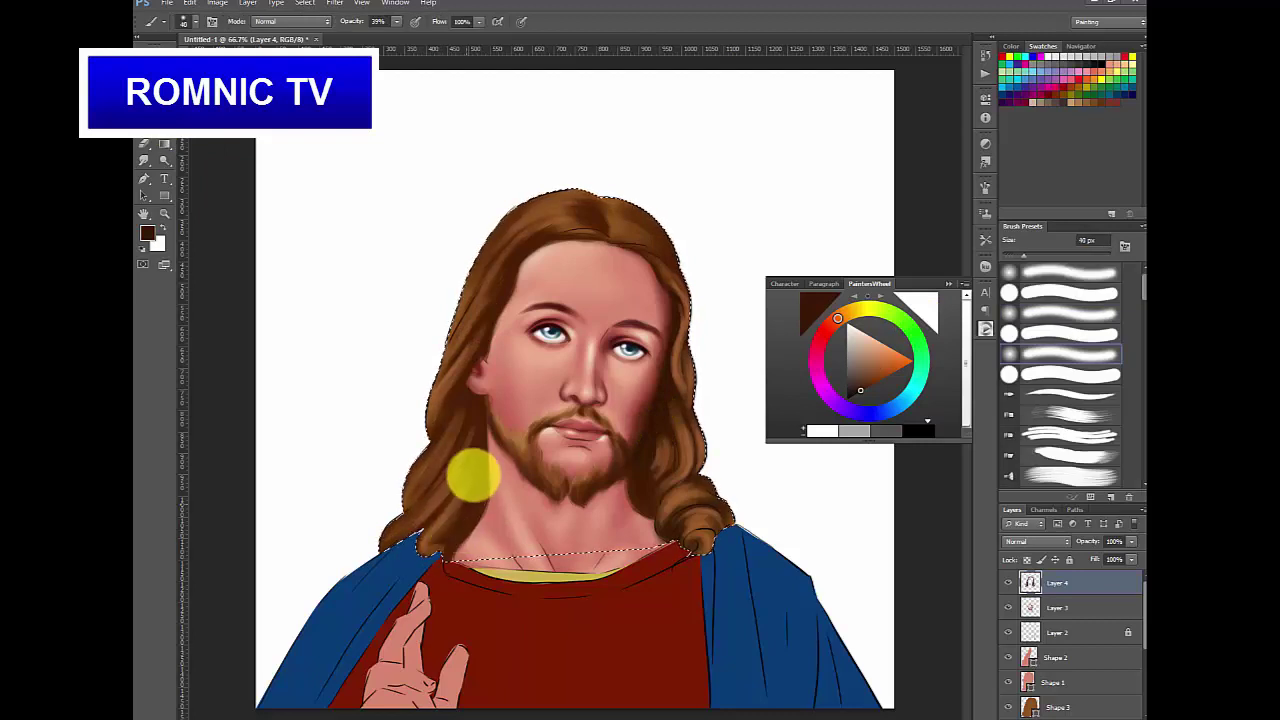
key(bracketleft)
key(bracketleft)
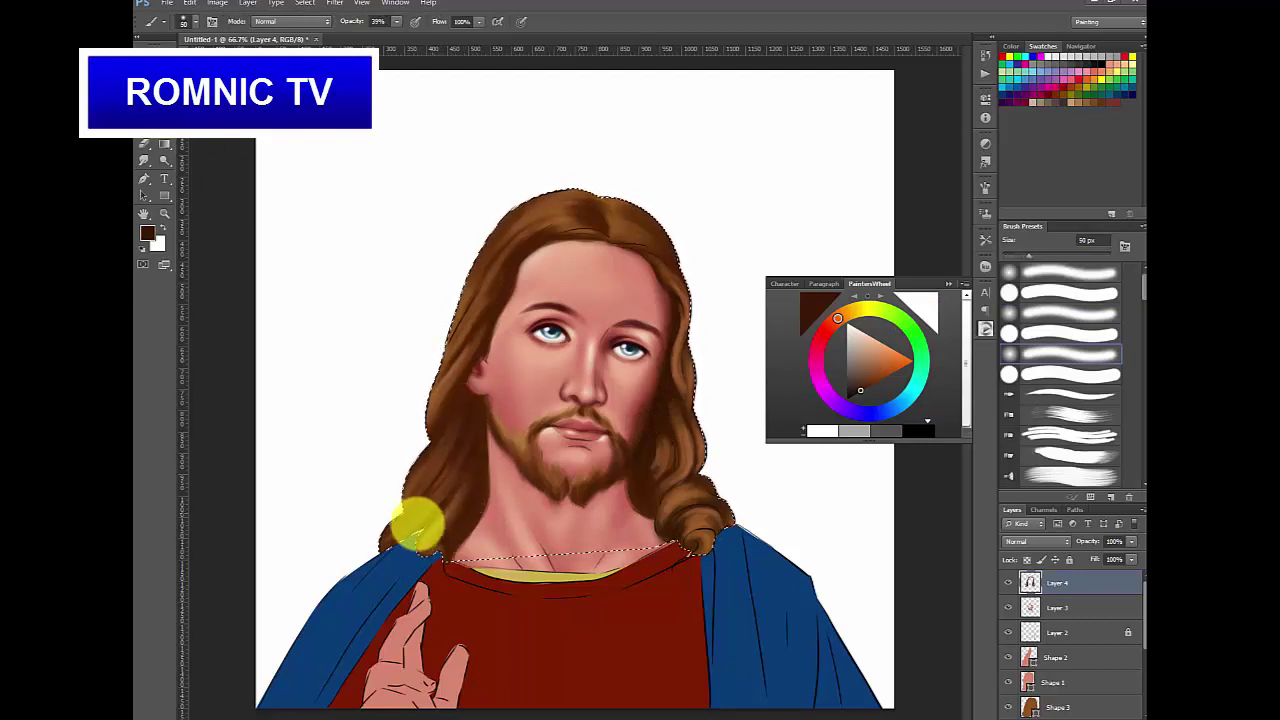
- Blend the hair locks with a sampled mid brown, reducing the soft brush to 40 px
alt+click(434, 383)
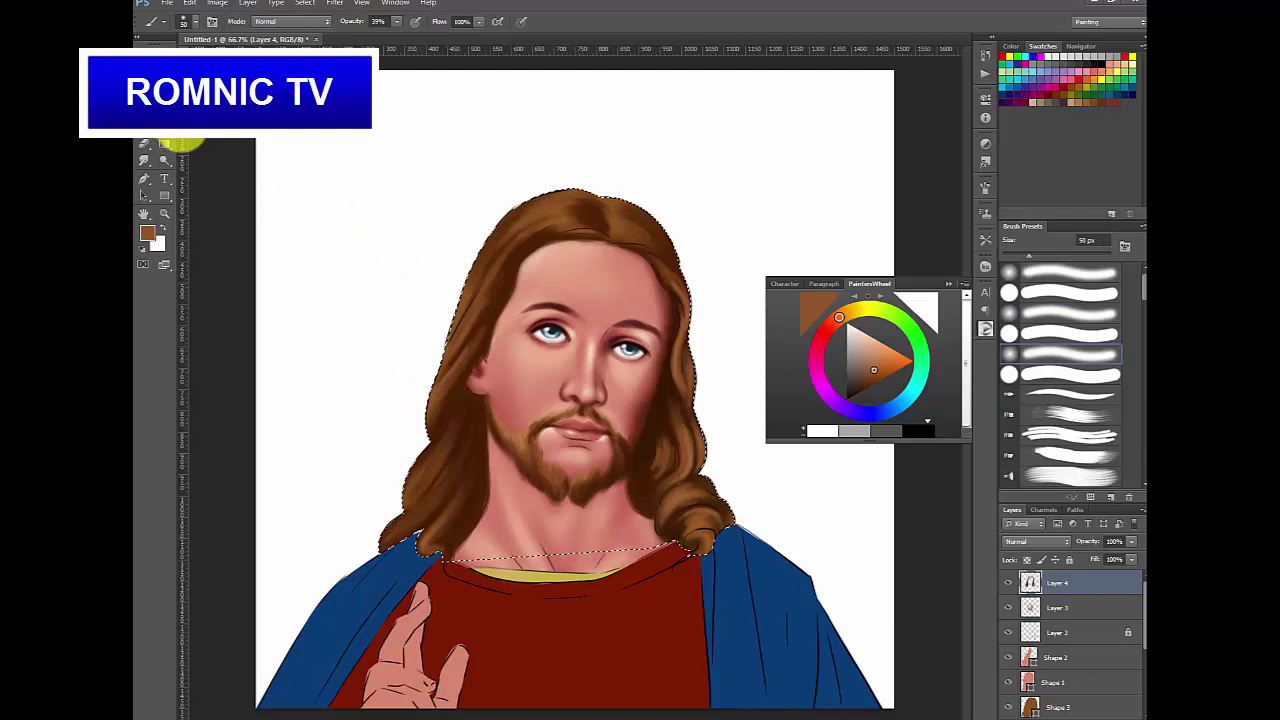
key(bracketleft)
key(bracketleft)
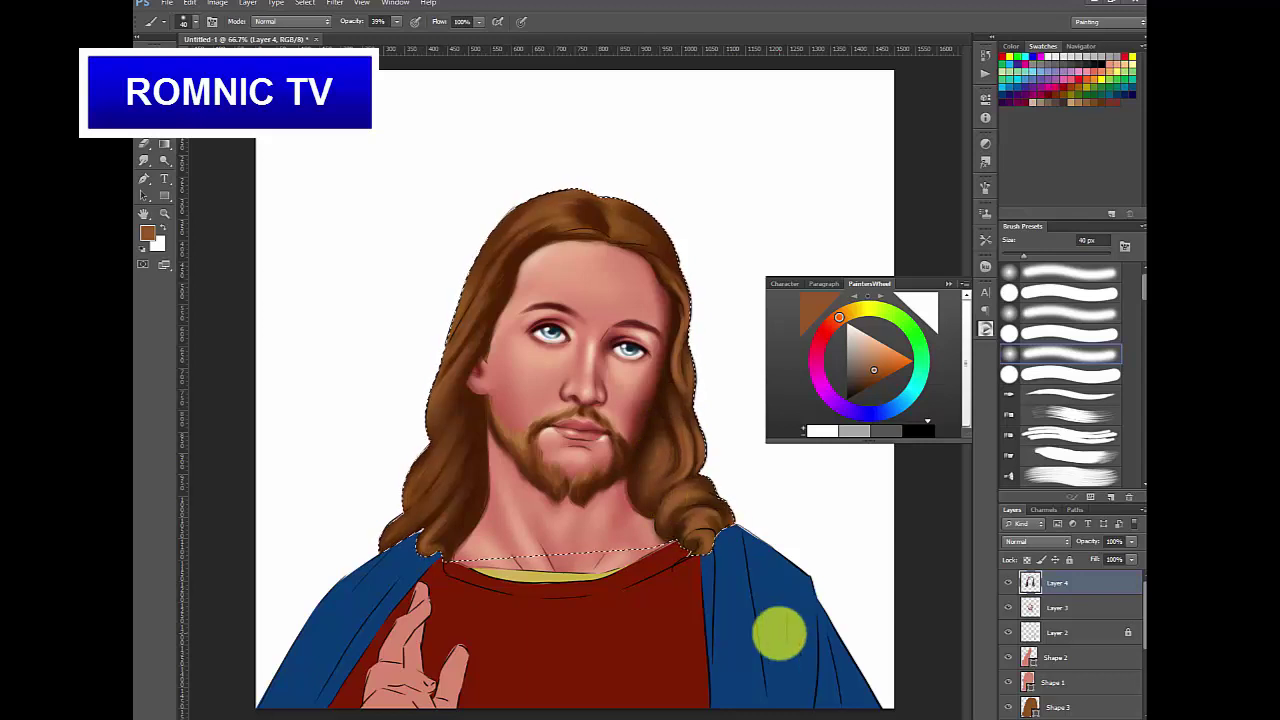
- Darken the hair around the ear and neck with sampled dark brown, using a 25 px soft brush at 62% opacity
alt+click(644, 443)
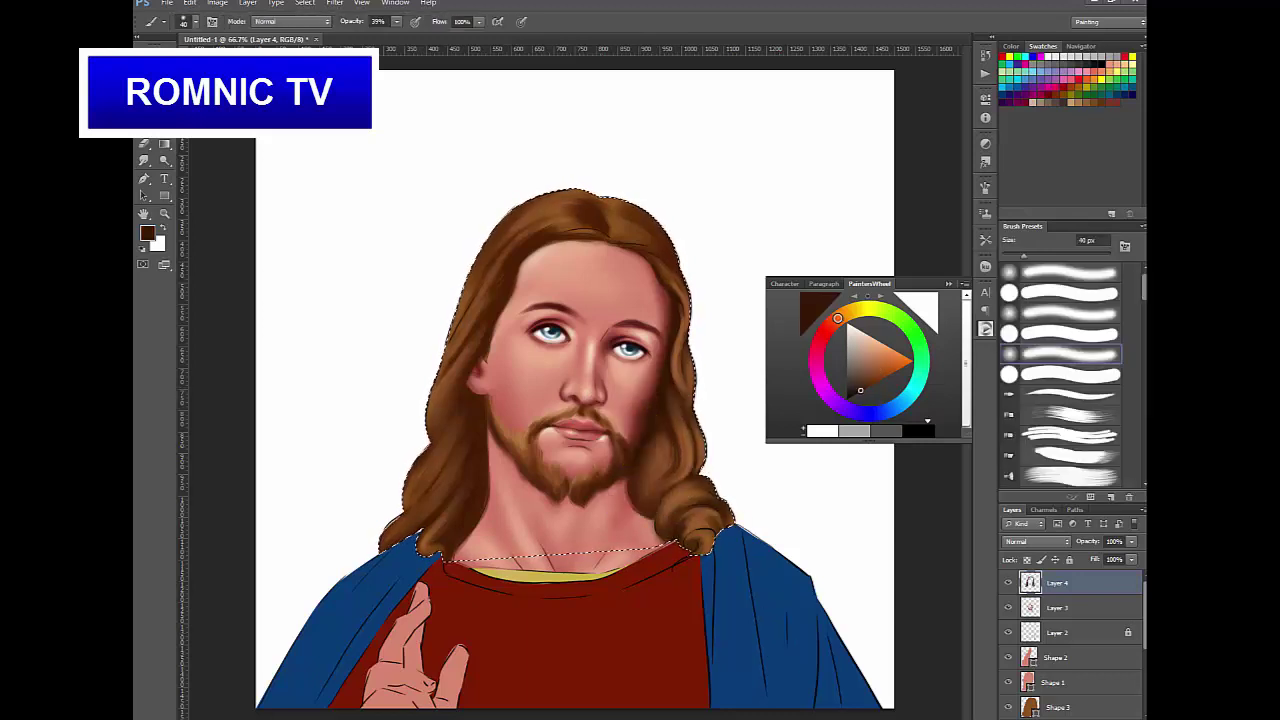
key(bracketleft)
click(397, 22)
drag(398, 35, 413, 35)
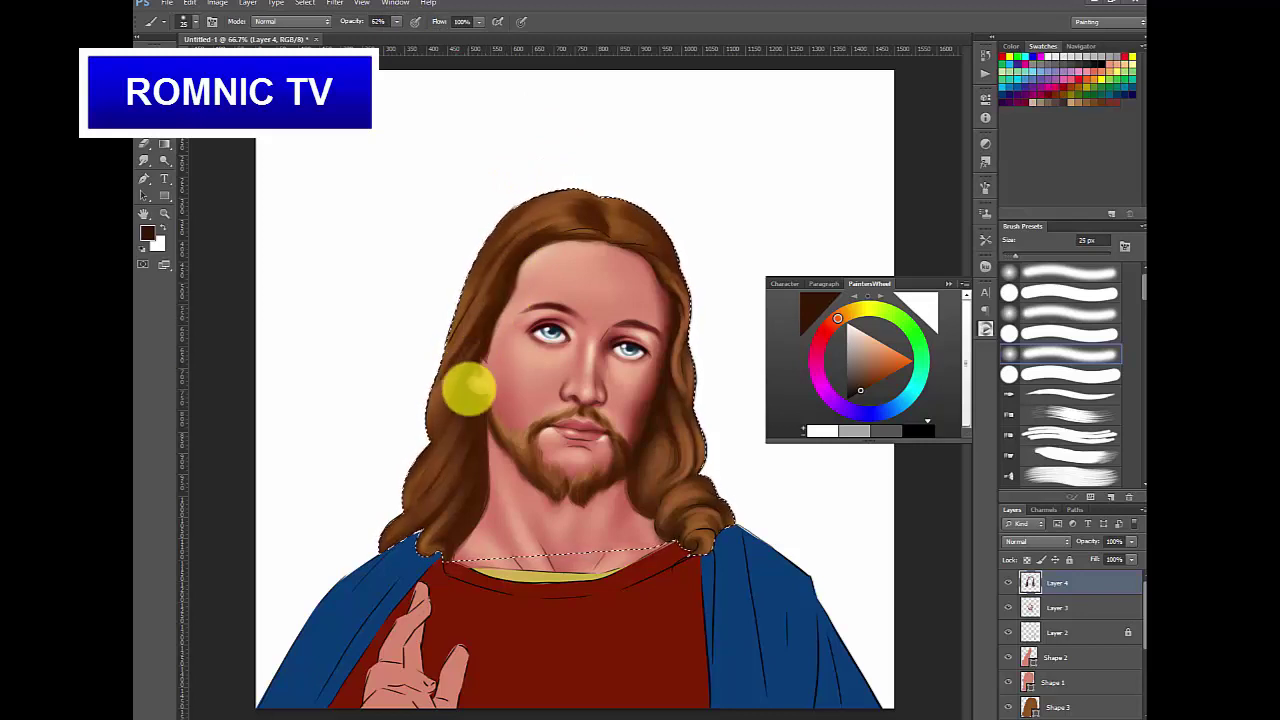
key(bracketright)
key(bracketright)
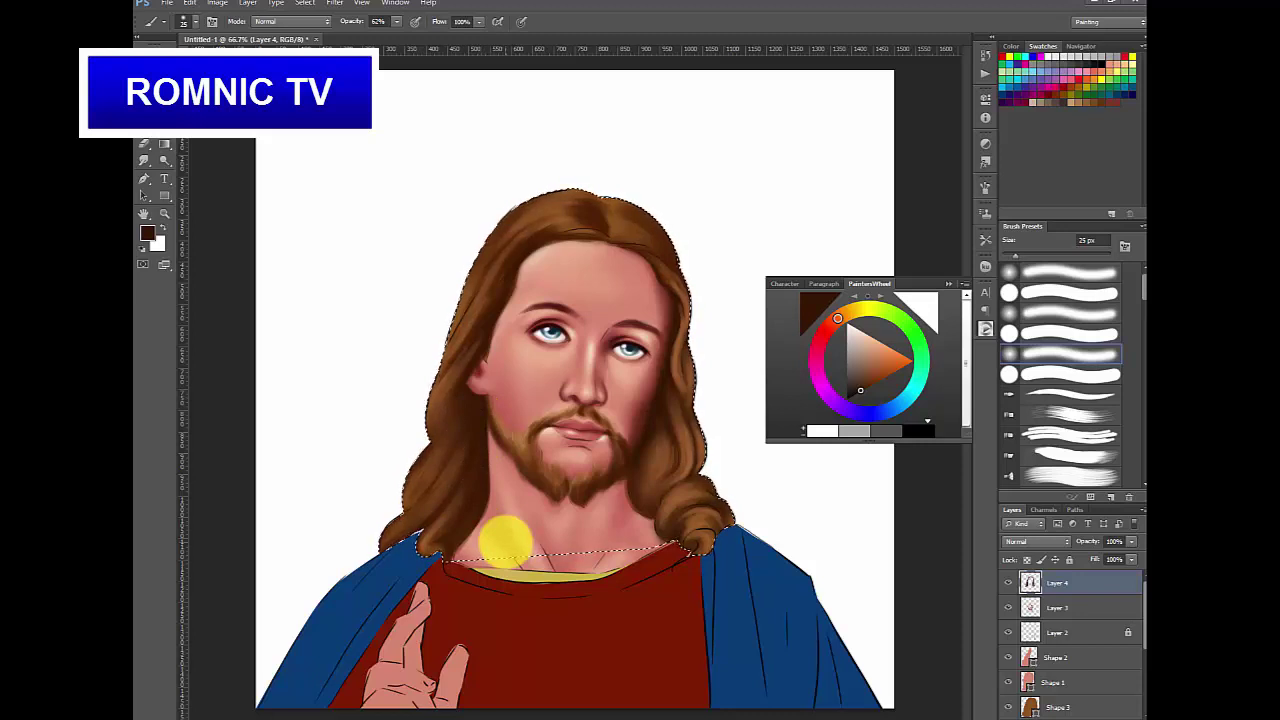
- Blend the skin edges beside the hair with sampled pinkish red using a 25 to 35 px soft brush, and clear the hair selection
alt+click(652, 541)
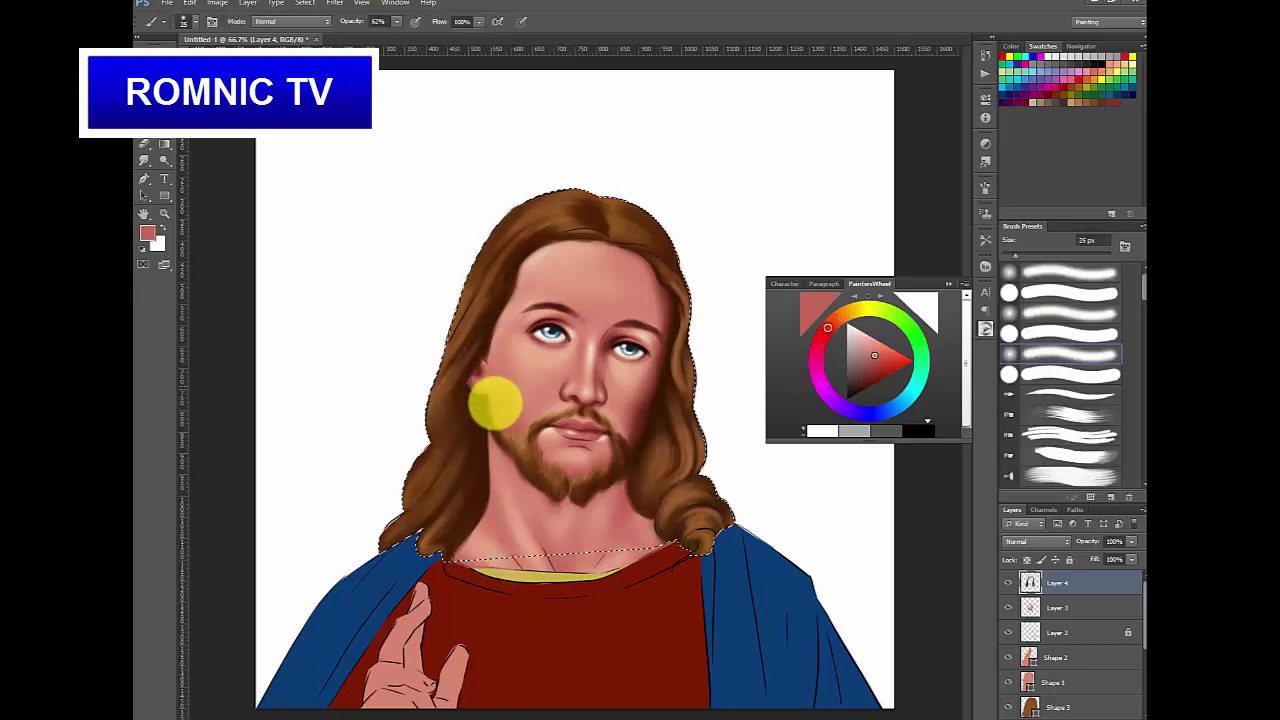
key(bracketright)
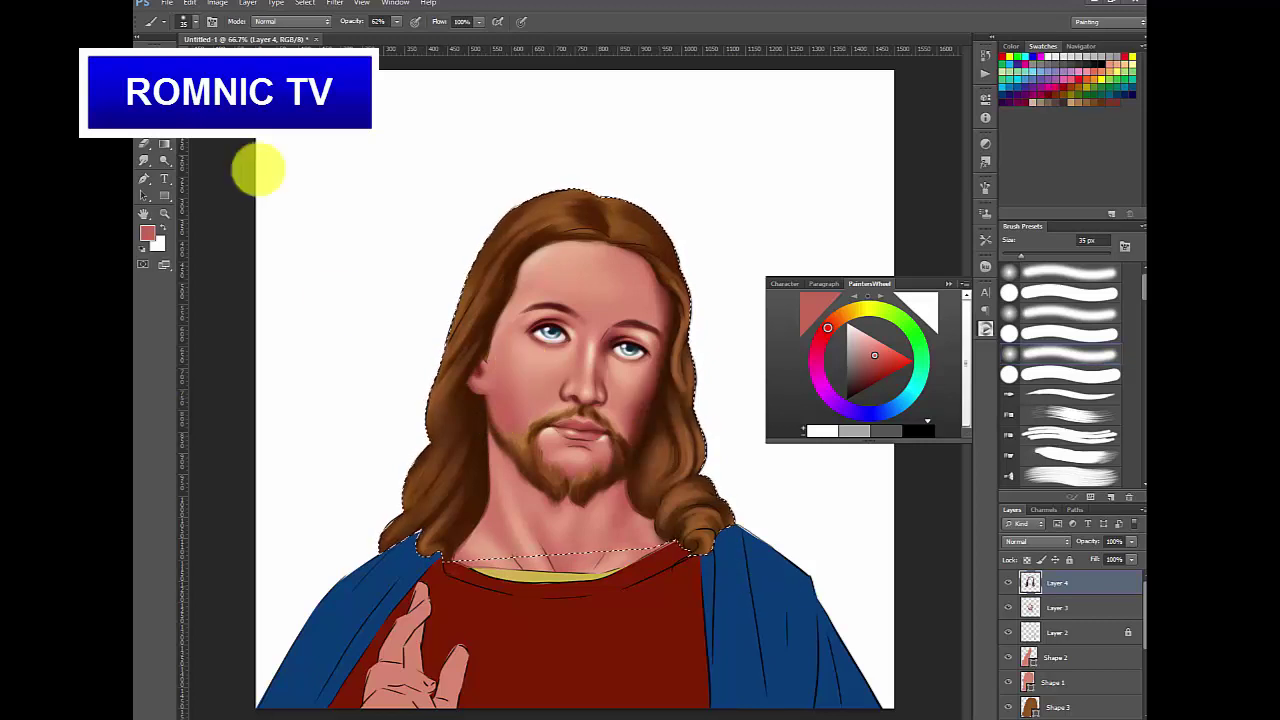
click(143, 76)
click(336, 302)
key(b)
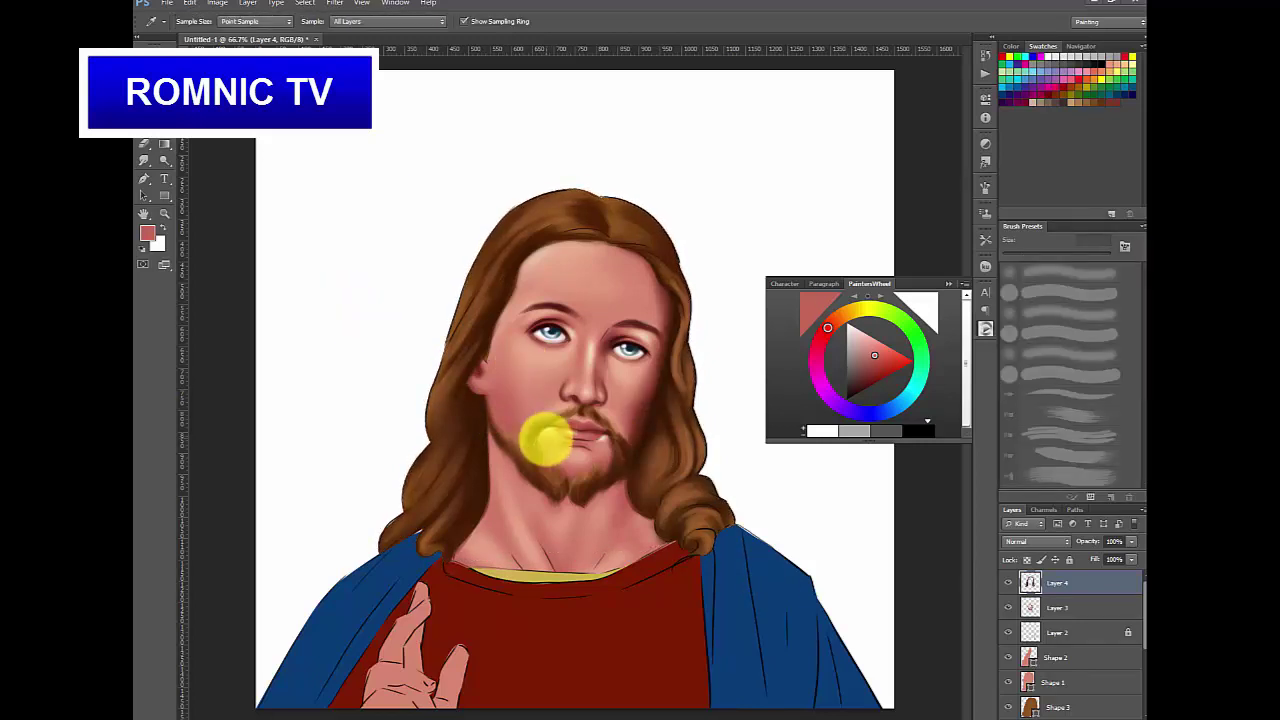
- Retouch the skin around the mouth corners in salmon pink with a 20 px hard brush at 32% opacity
click(1071, 371)
click(397, 21)
drag(399, 36, 380, 36)
key(bracketleft)
key(bracketleft)
drag(557, 437, 549, 437)
key(bracketright)
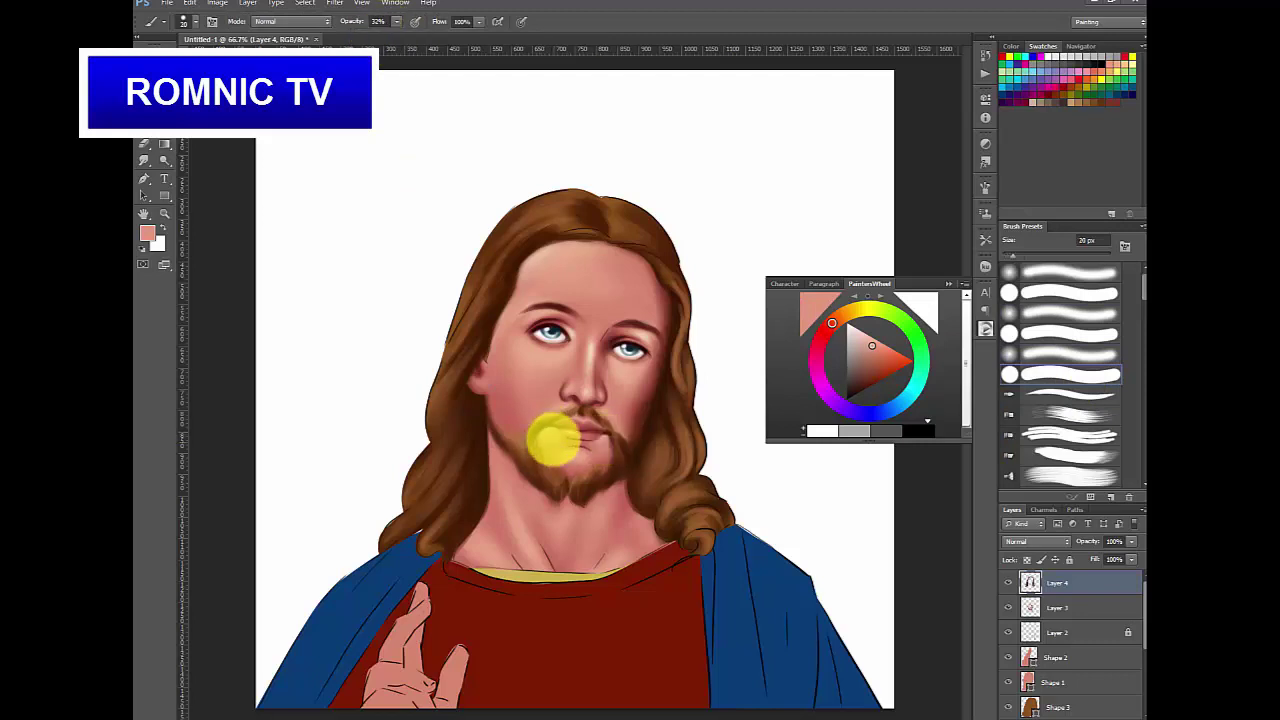
- Add fine pale cream highlights on the face with a hard brush reduced to 9 px
click(851, 312)
click(863, 309)
click(857, 329)
click(850, 311)
click(865, 309)
click(863, 333)
click(845, 313)
key(bracketleft)
key(bracketleft)
key(bracketleft)
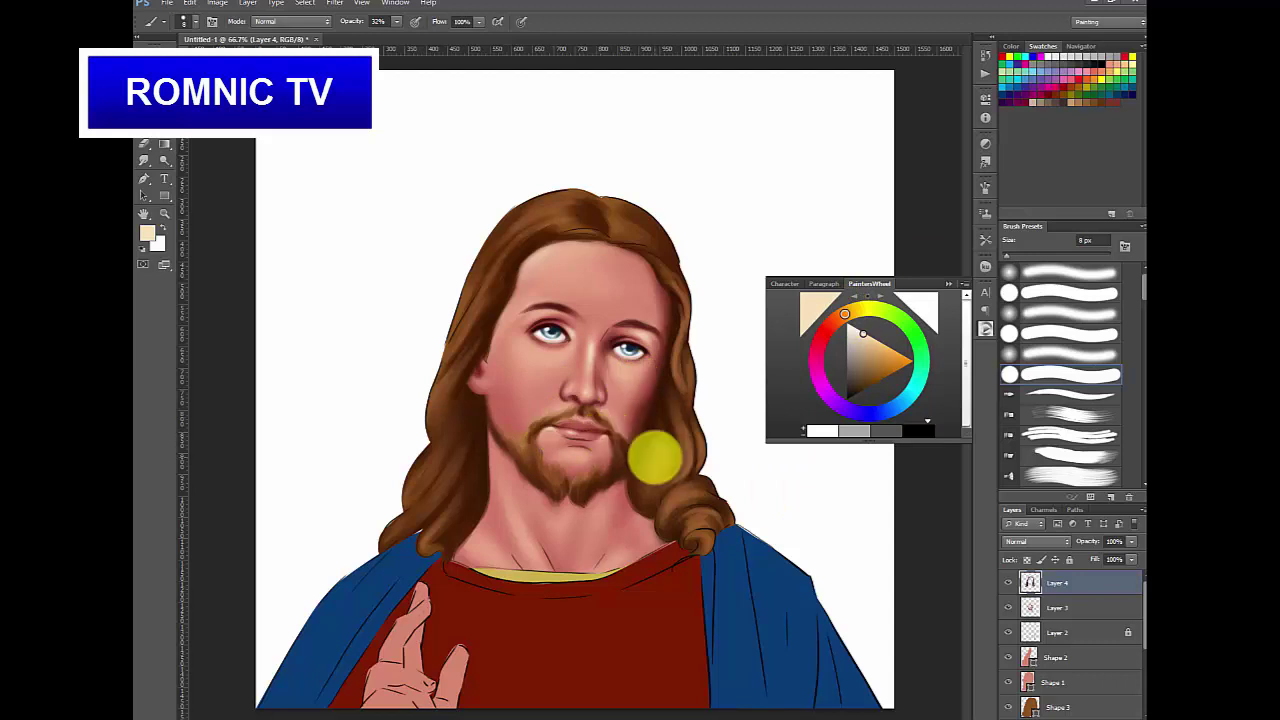
- Shade the skin between the nose bridge and eye in sampled red on a new layer, using a soft 20 to 25 px brush at 32% opacity
alt+click(611, 332)
click(1081, 350)
click(1095, 719)
key(bracketright)
key(bracketright)
key(bracketright)
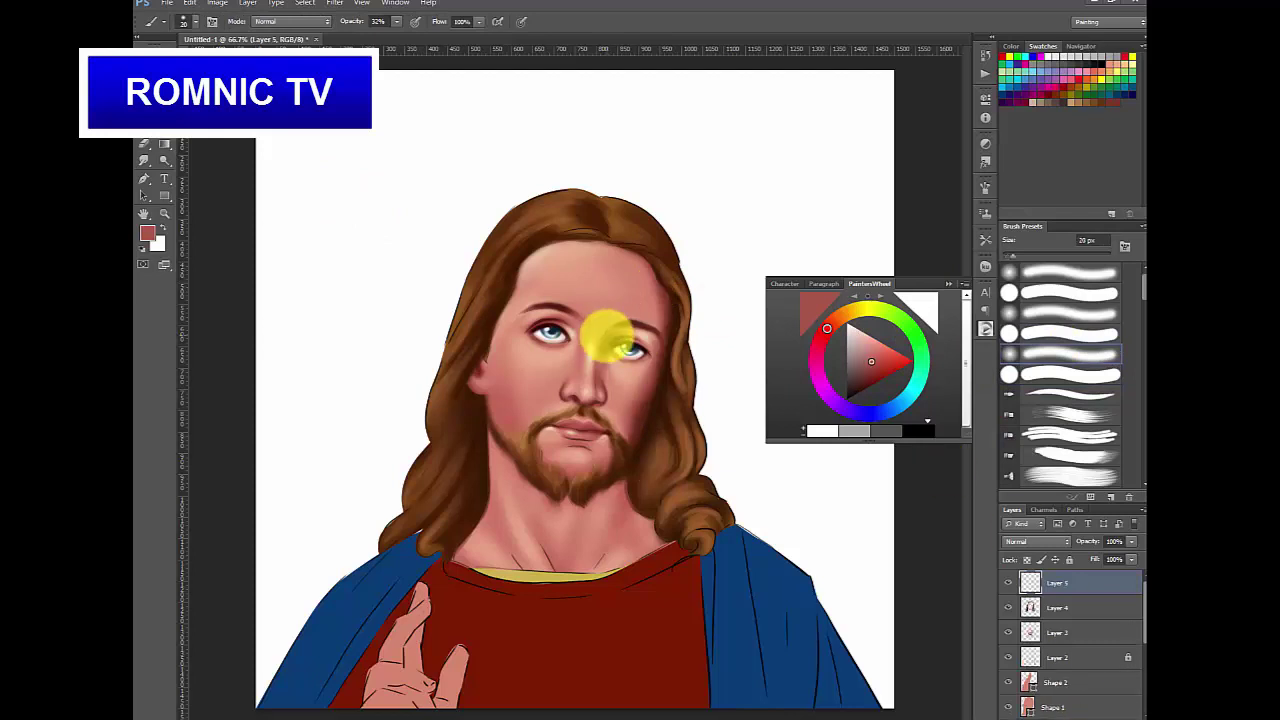
key(bracketright)
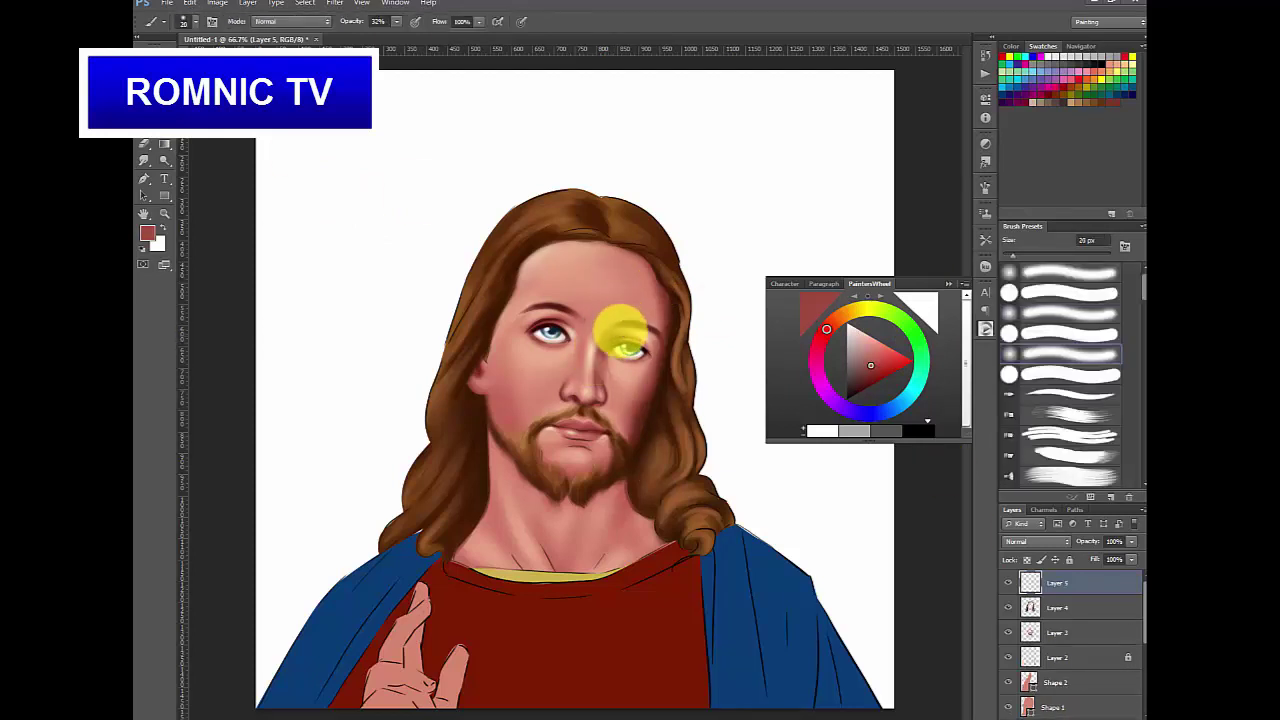
key(bracketright)
- Darken the brow and eye socket beside the nose bridge with sampled dark maroon, using a soft brush reduced to 10 px
alt+click(614, 340)
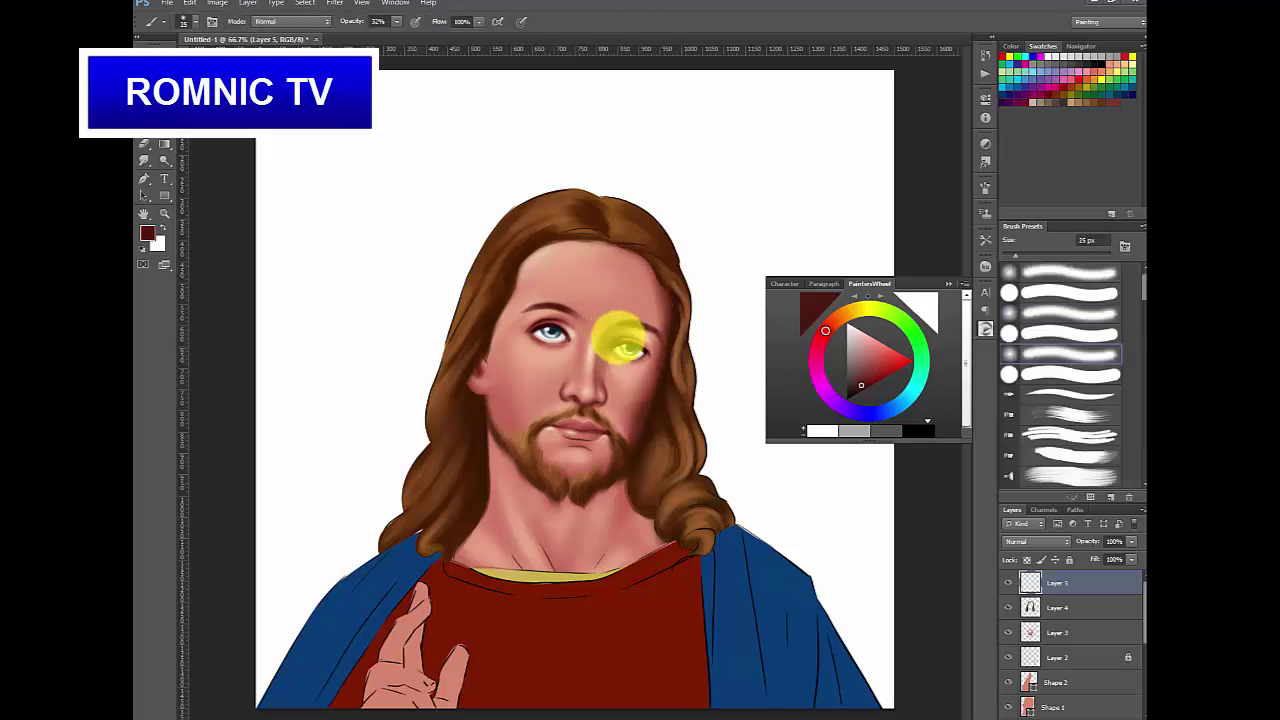
key(bracketleft)
key(bracketleft)
key(bracketleft)
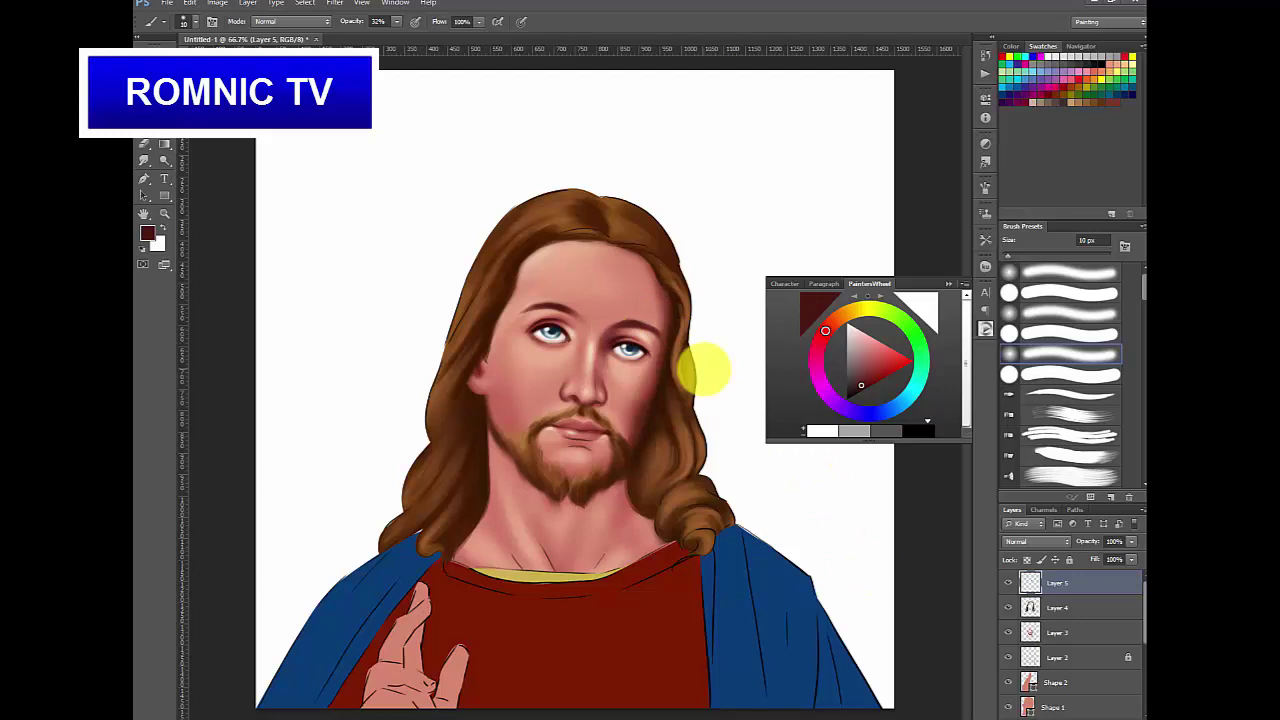
- Soften the nose highlights with sampled light peach using a 15 to 25 px soft brush, and save the document as Jesus.psd
alt+click(608, 351)
key(bracketright)
key(bracketright)
key(bracketright)
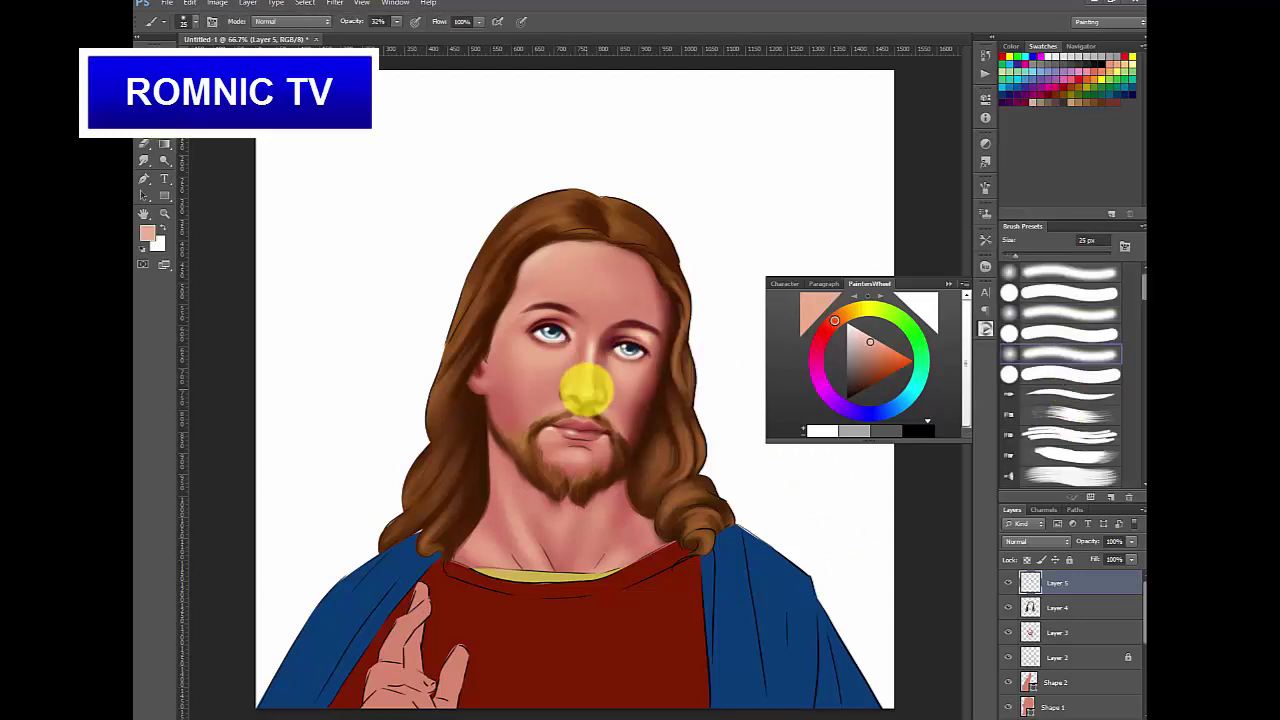
key(bracketright)
key(bracketleft)
key(bracketleft)
key(bracketleft)
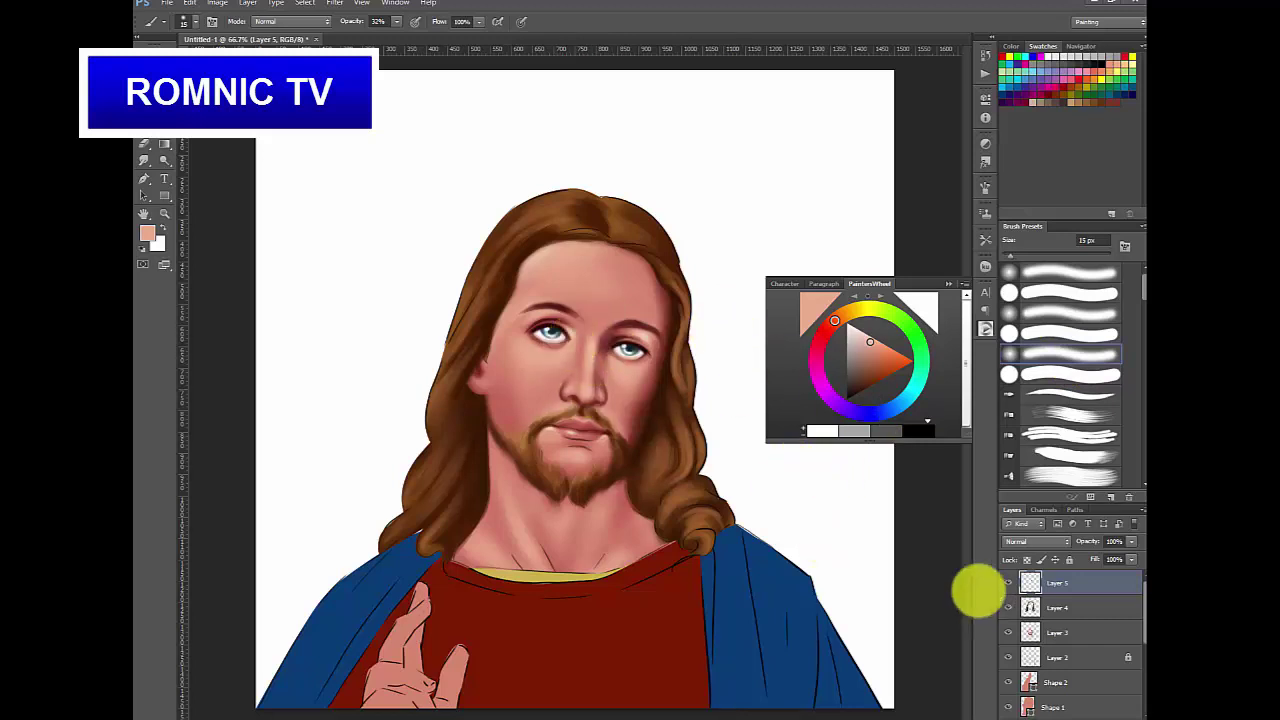
key(ctrl+shift+s)
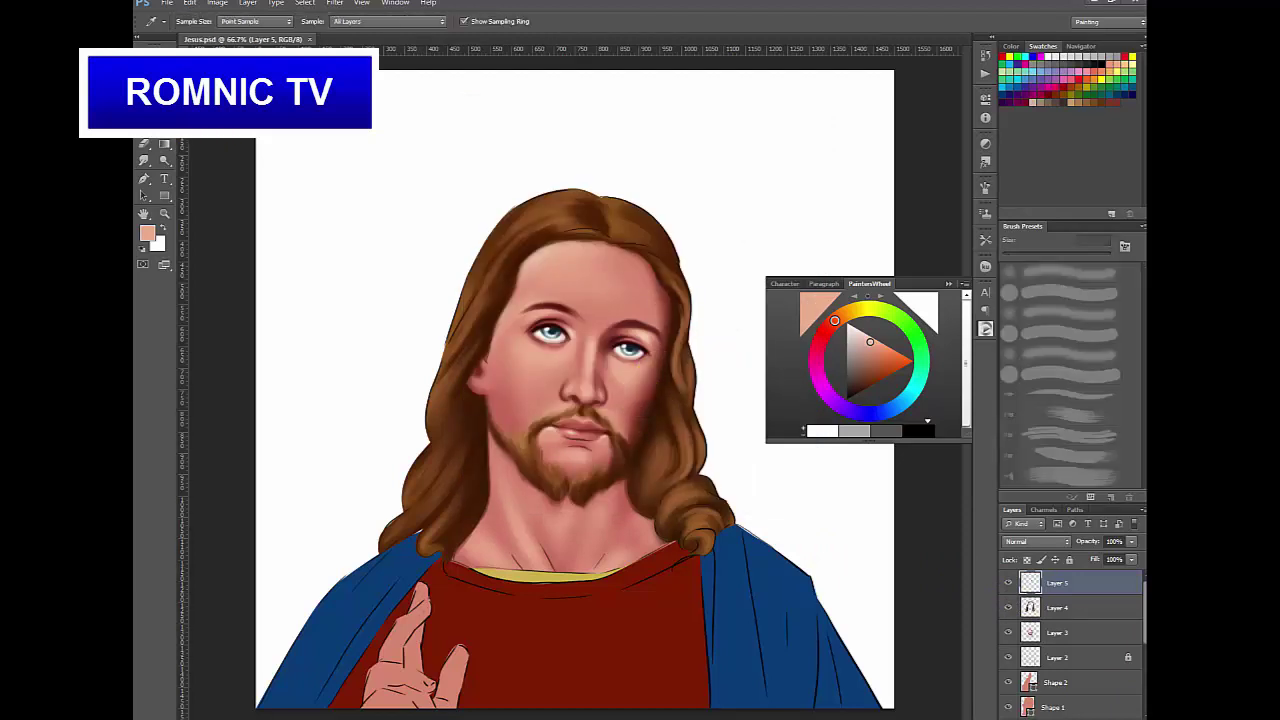
- Load the hand shape as a selection and shade the fingers and palm in sampled dark red, using a 20 to 60 px soft brush
alt+click(641, 406)
key(b)
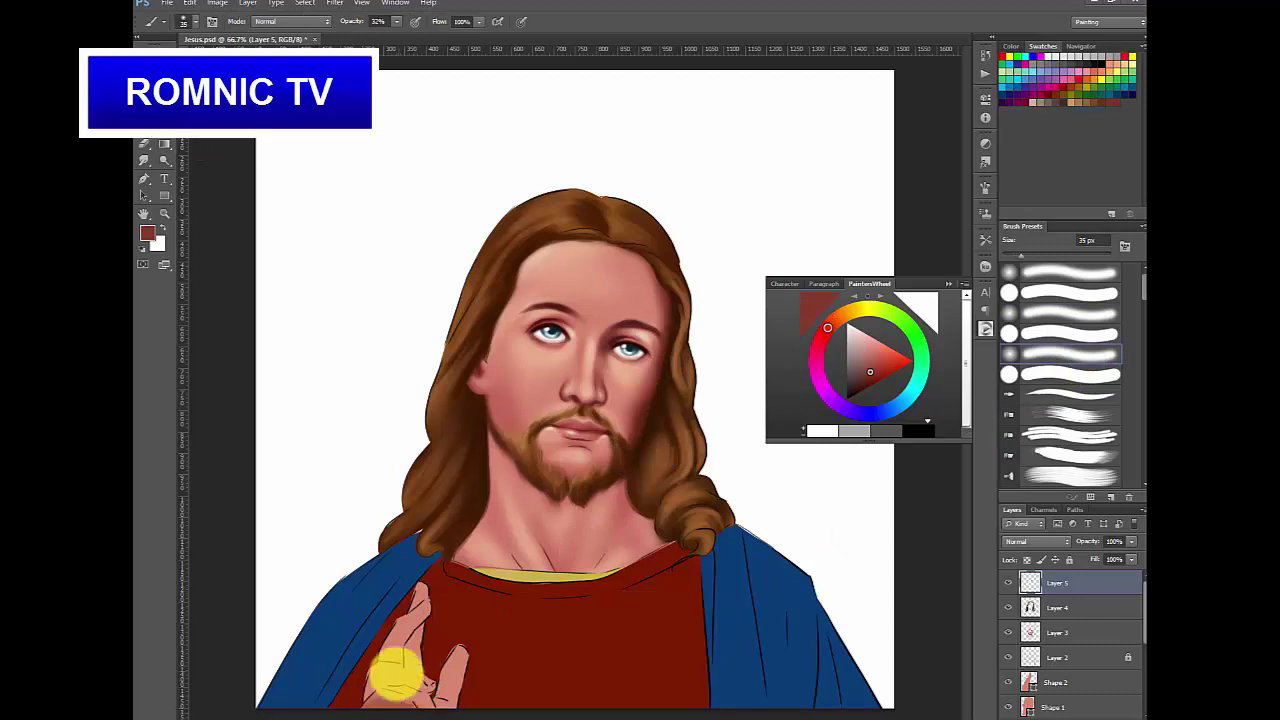
scroll(1130, 625, down, 2)
ctrl+click(1035, 632)
drag(1144, 622, 1144, 596)
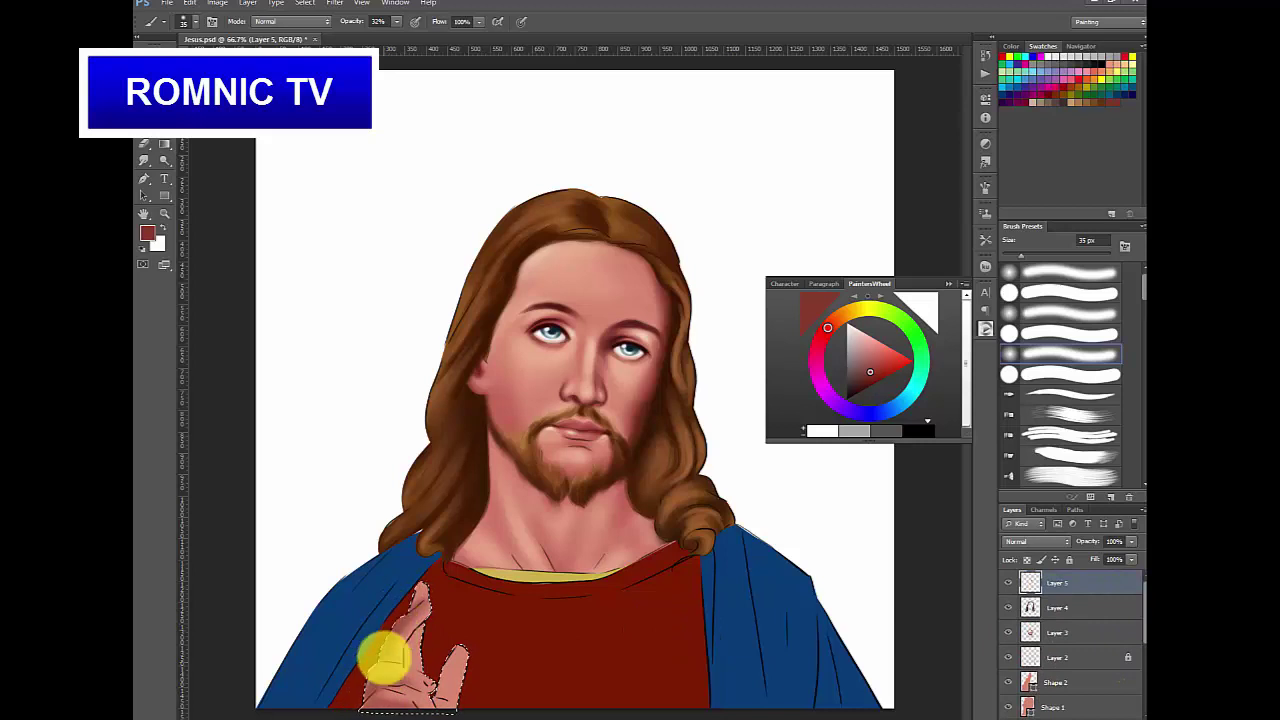
key(bracketleft)
key(bracketright)
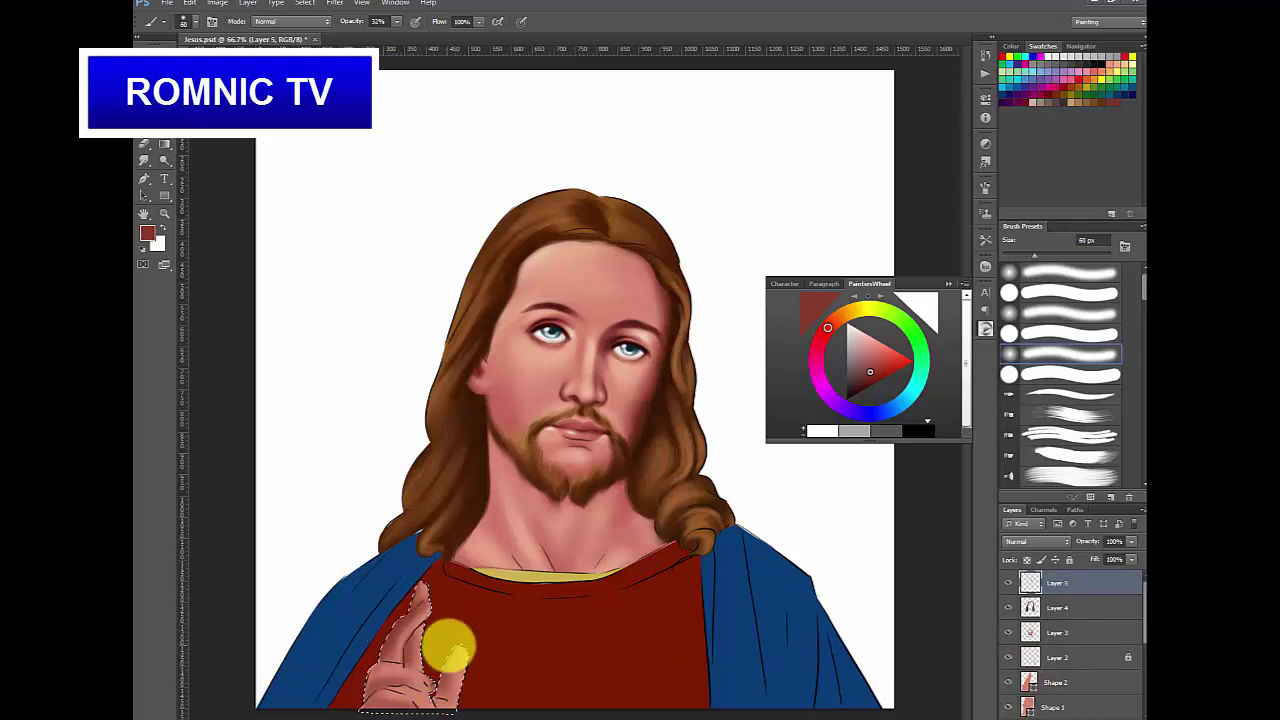
key(bracketleft)
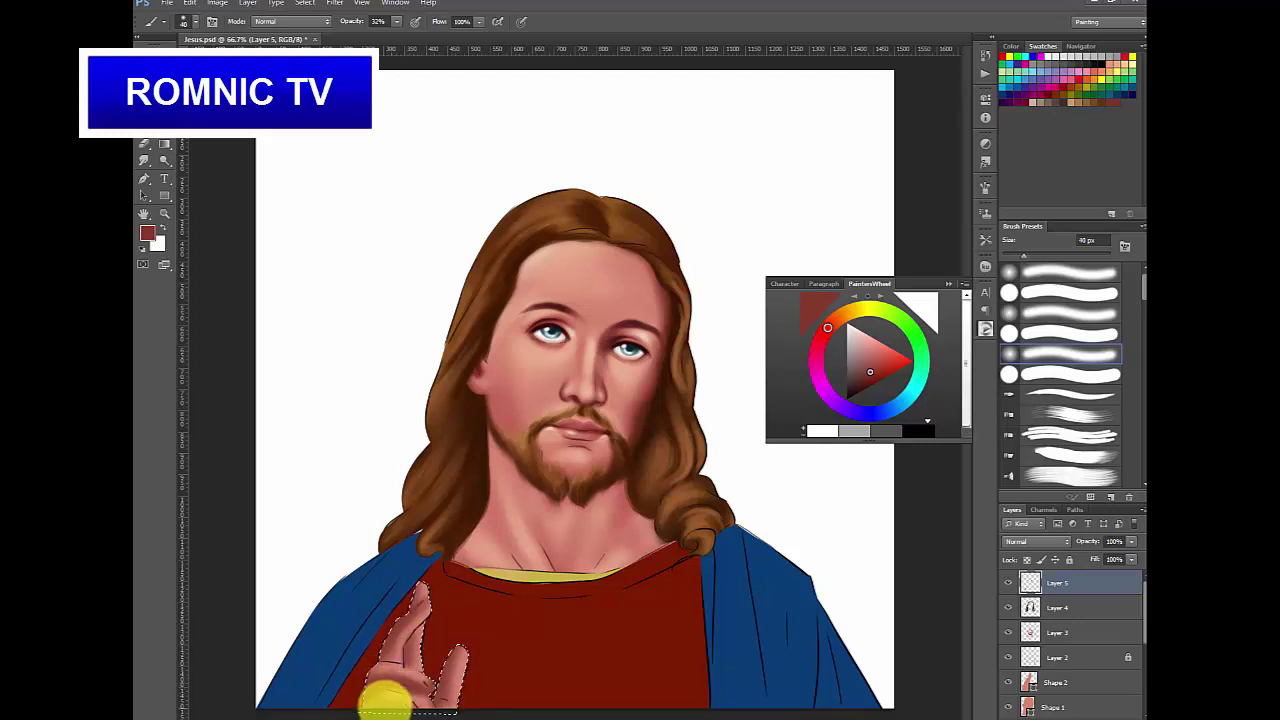
key(bracketleft)
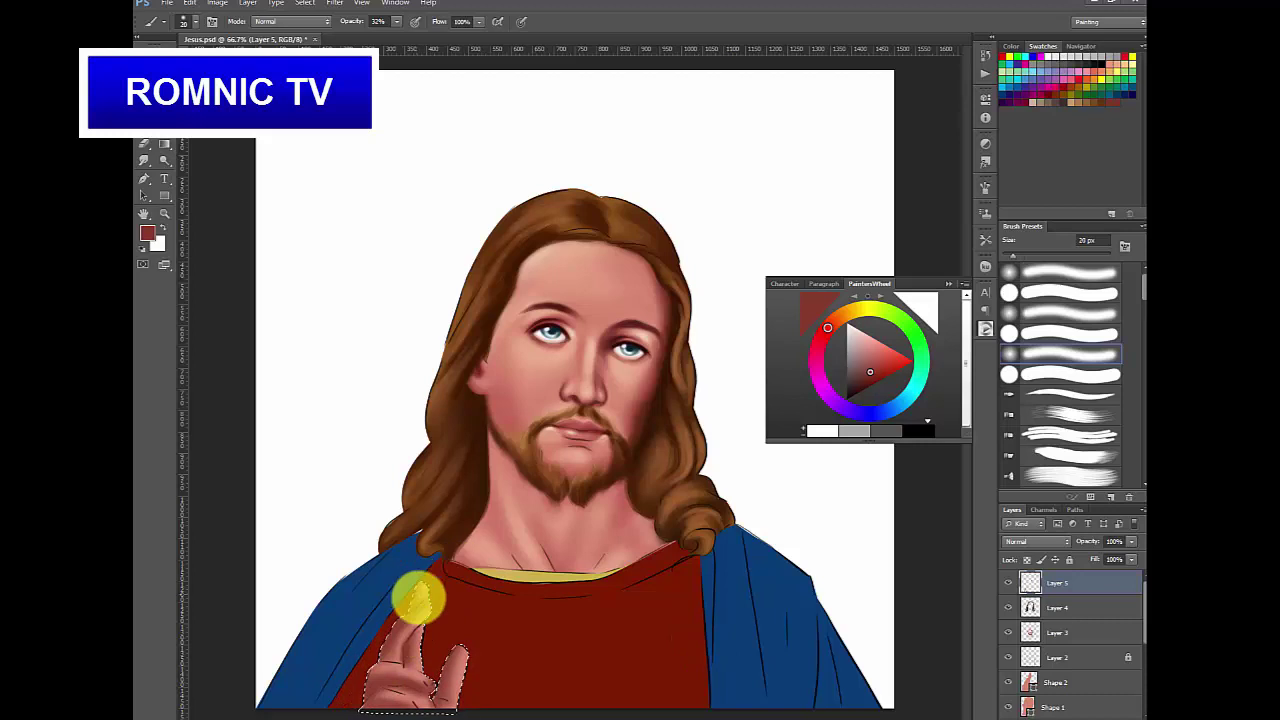
key(bracketleft)
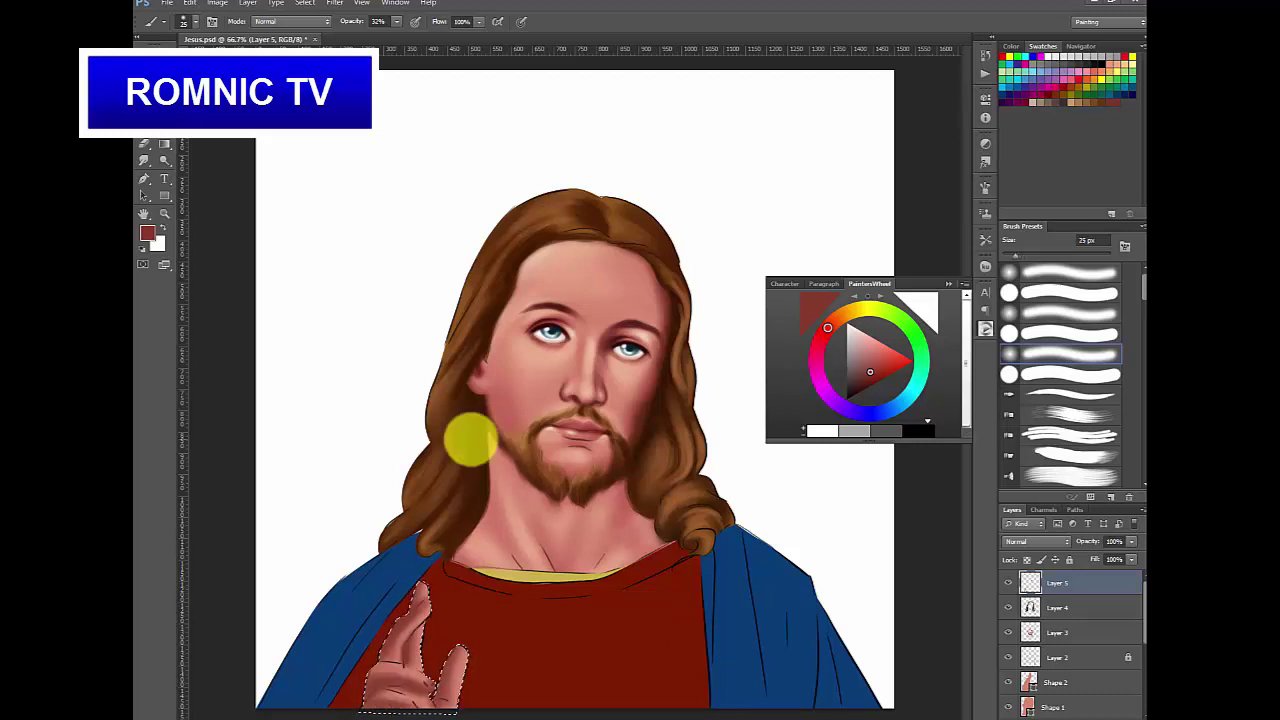
- Highlight the fingers and palm in light peach sampled from the nose, using a 15 to 20 px hard brush at 51% opacity
key(i)
click(586, 386)
key(b)
key(bracketleft)
key(bracketleft)
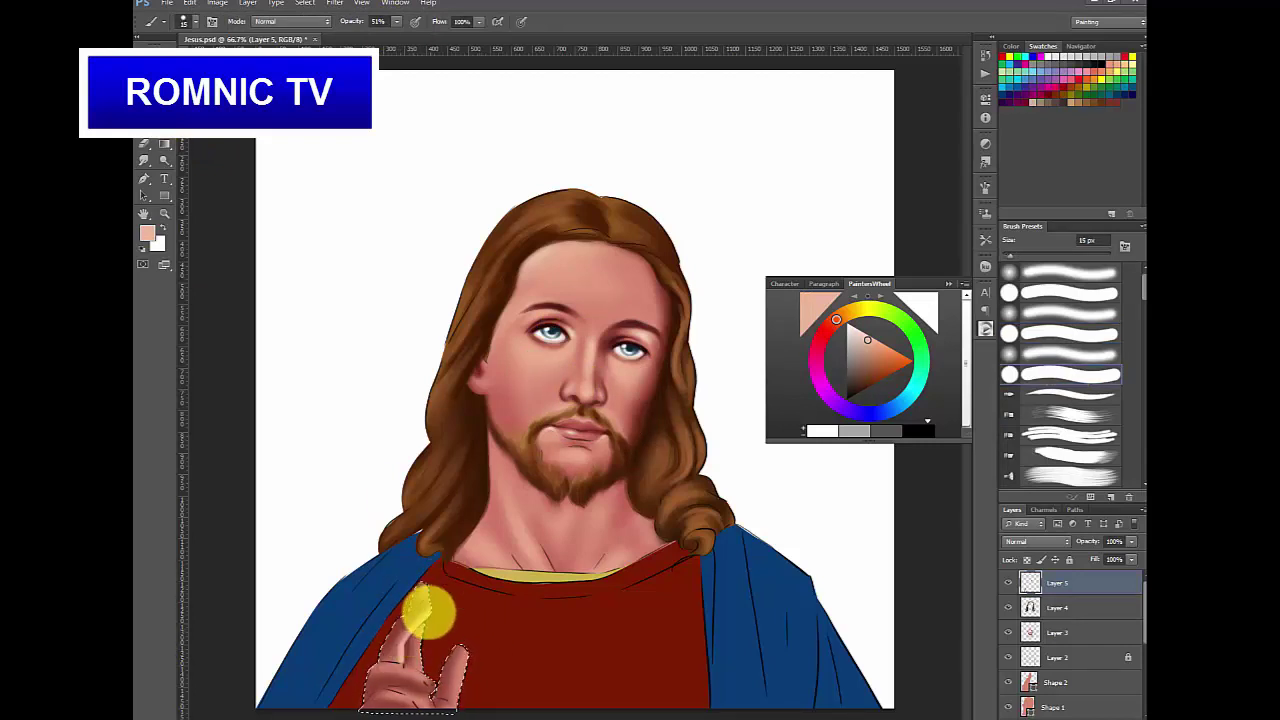
key(bracketleft)
drag(394, 666, 386, 630)
key(bracketleft)
key(bracketleft)
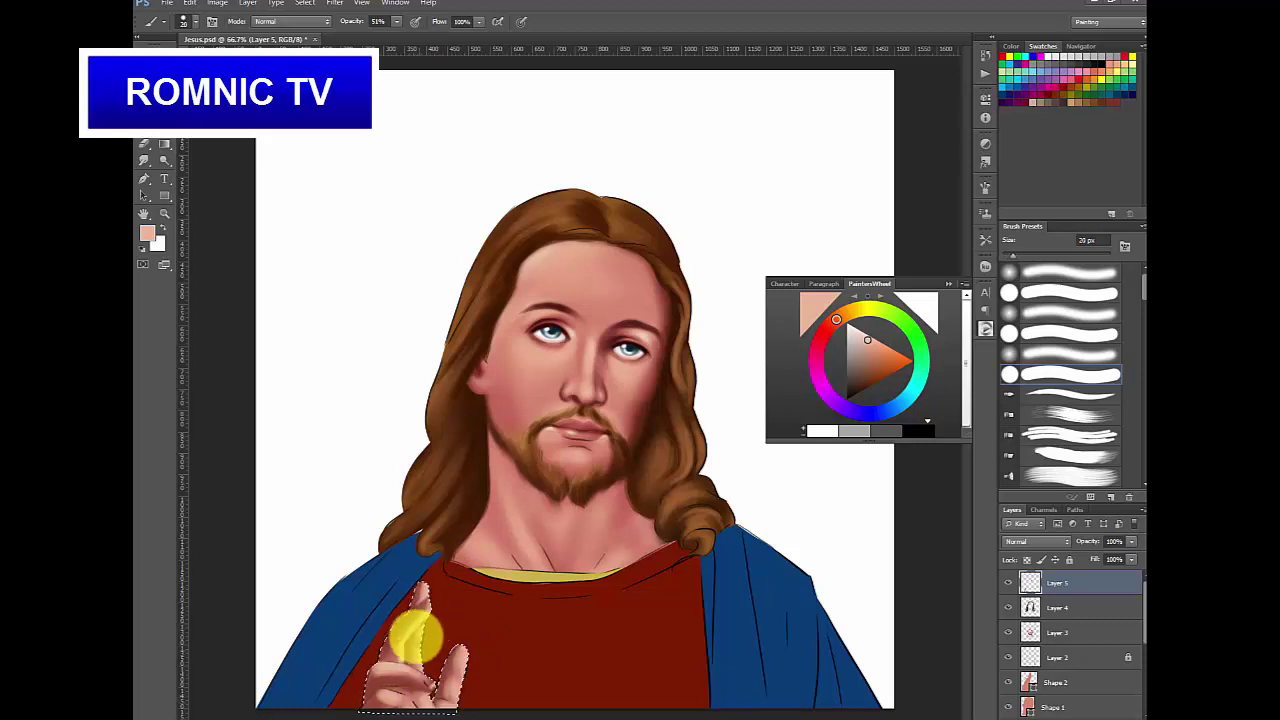
- Define the creases between the fingers with dark red sampled from the hand, using a hard brush reduced to 9 px
click(165, 94)
click(428, 686)
click(165, 111)
key(bracketleft)
key(bracketleft)
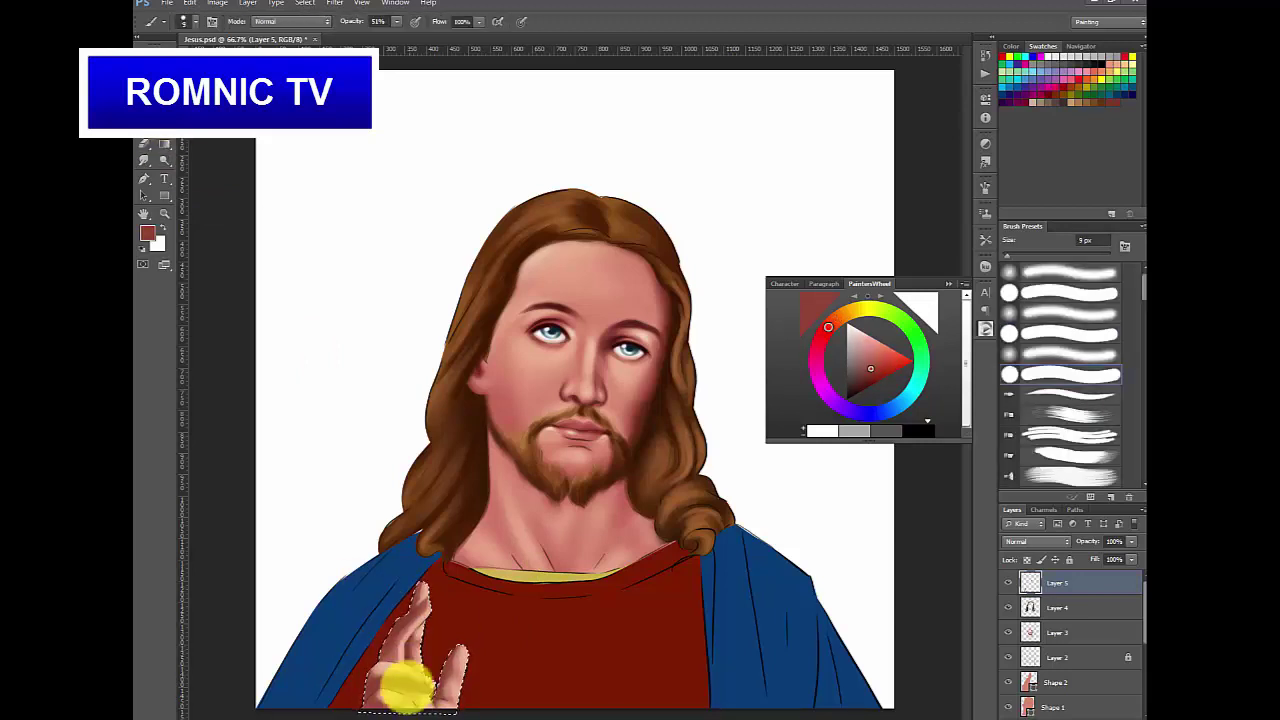
- Deepen the hand's shadows with darker red and maroon using a 10 to 25 px hard brush, and clear the hand selection
key(i)
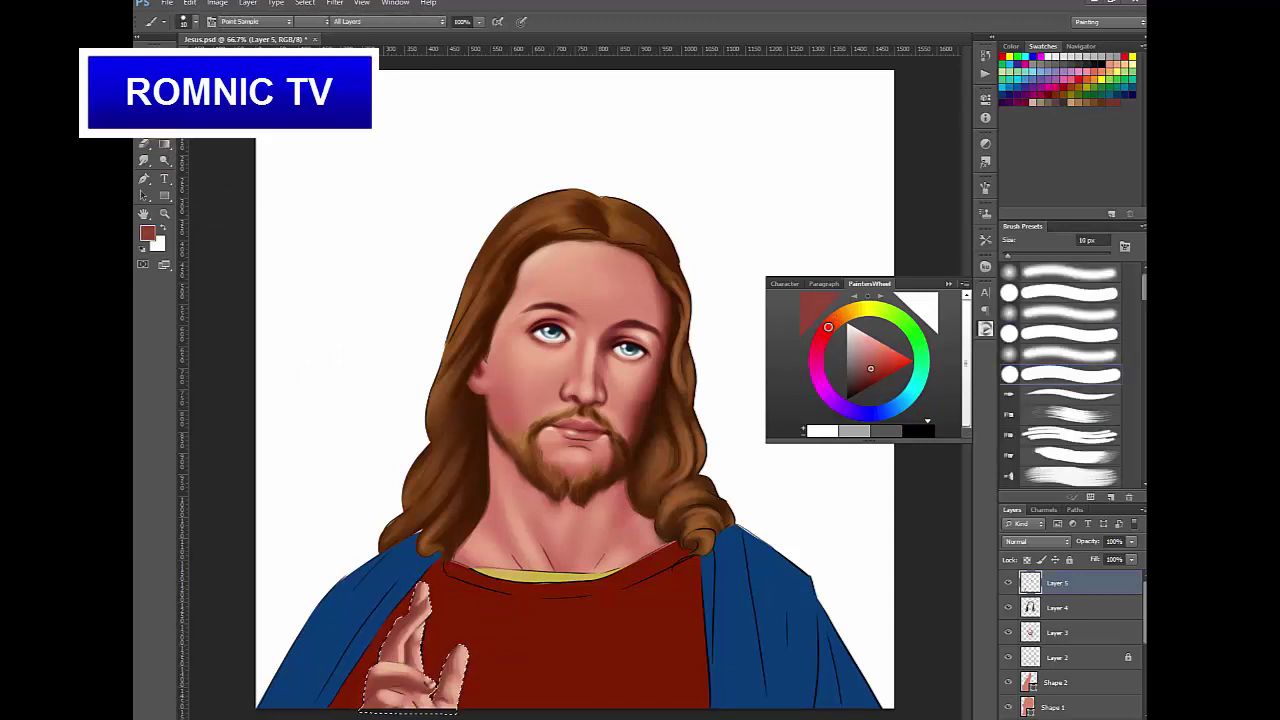
key(b)
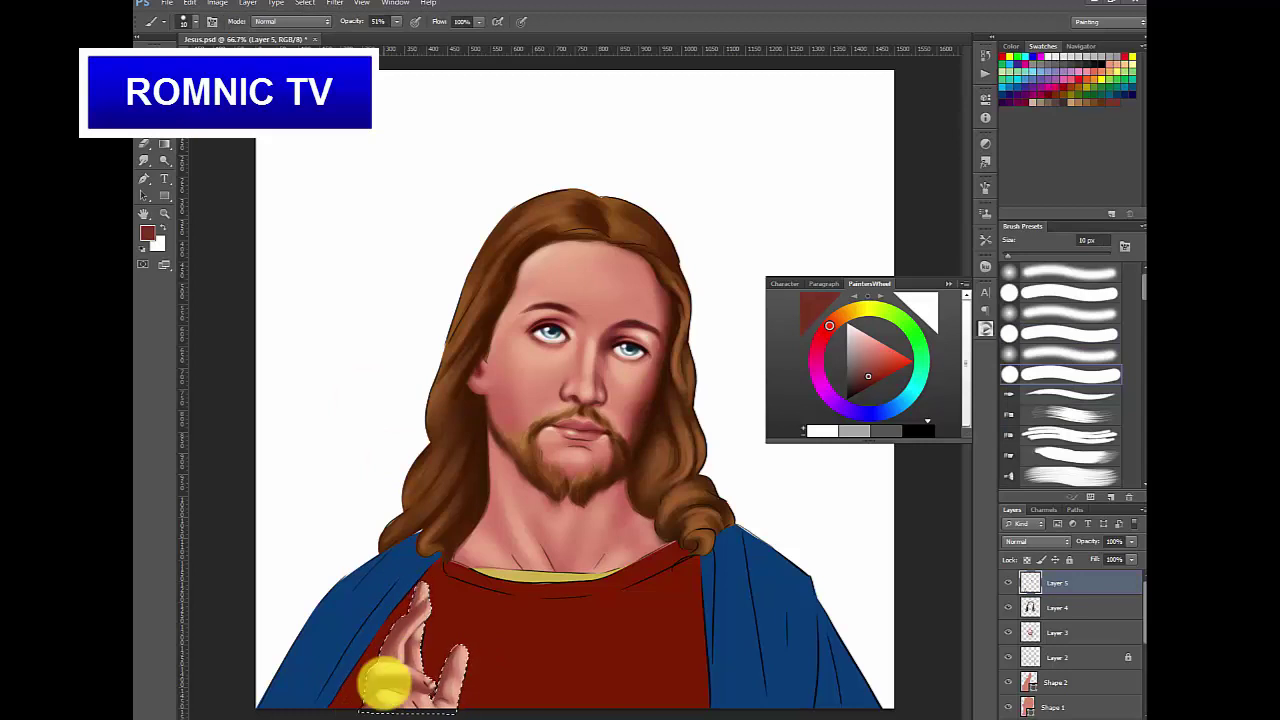
key(bracketright)
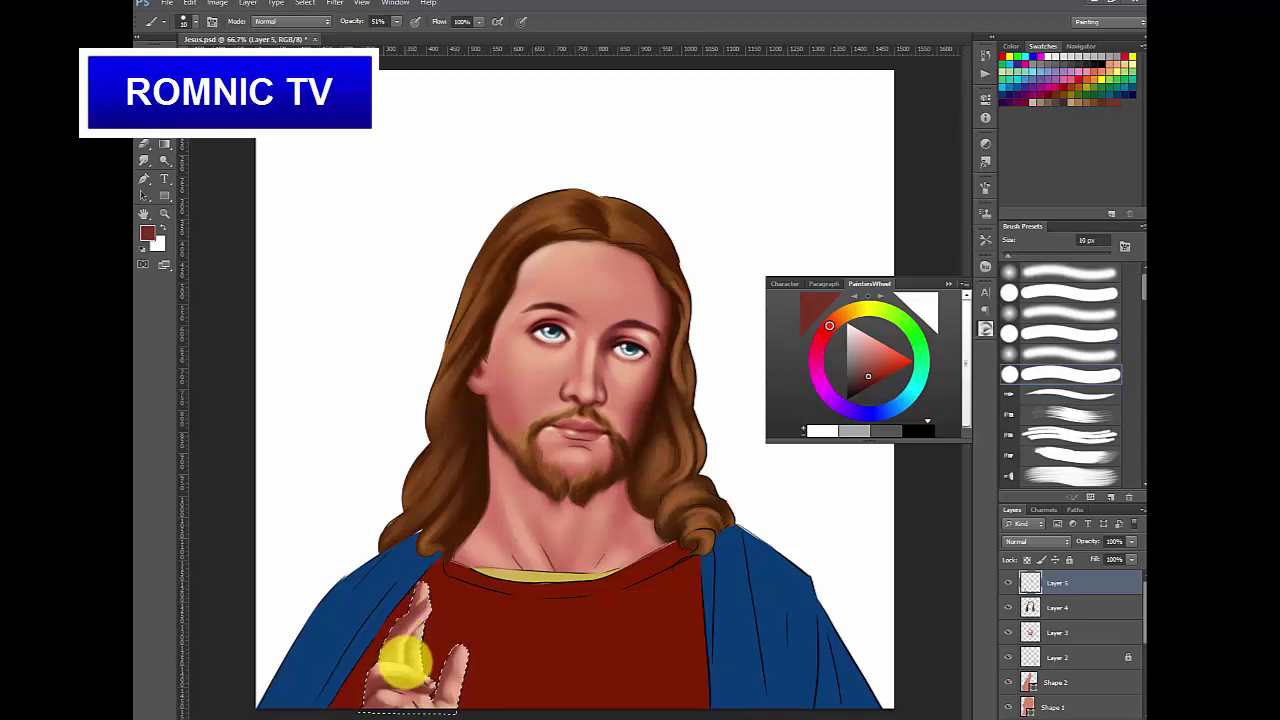
key(bracketright)
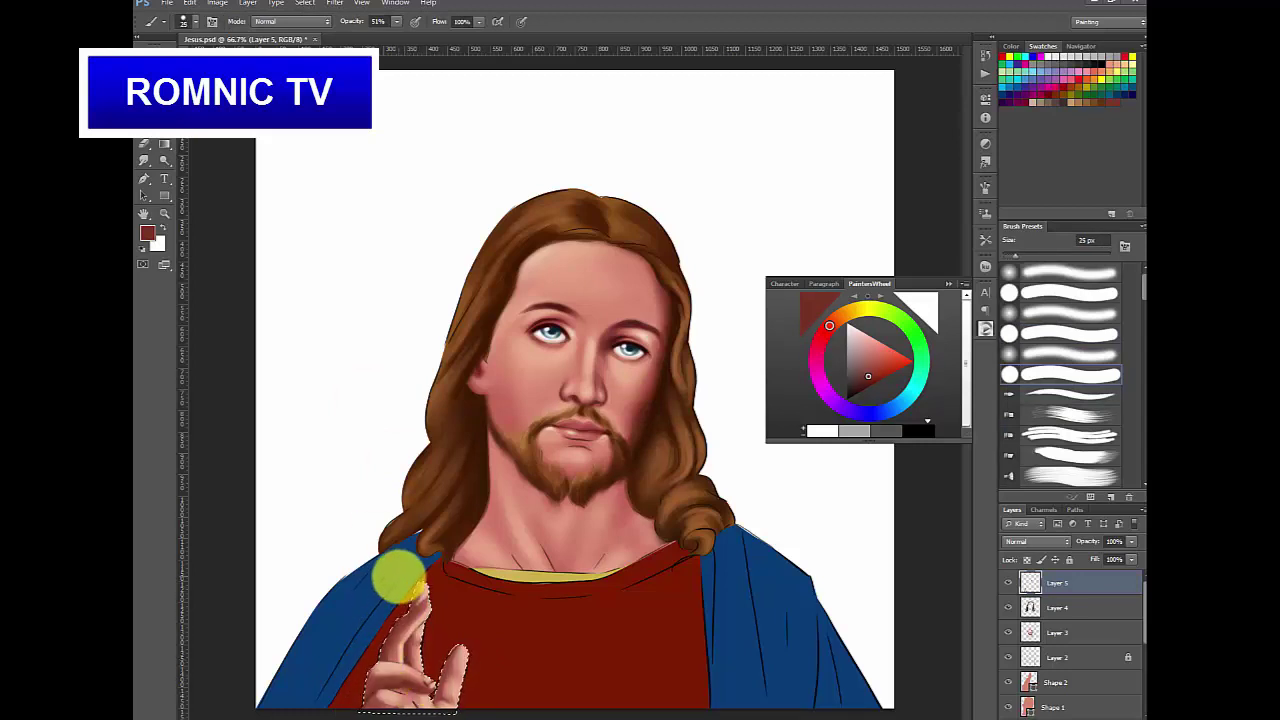
click(863, 383)
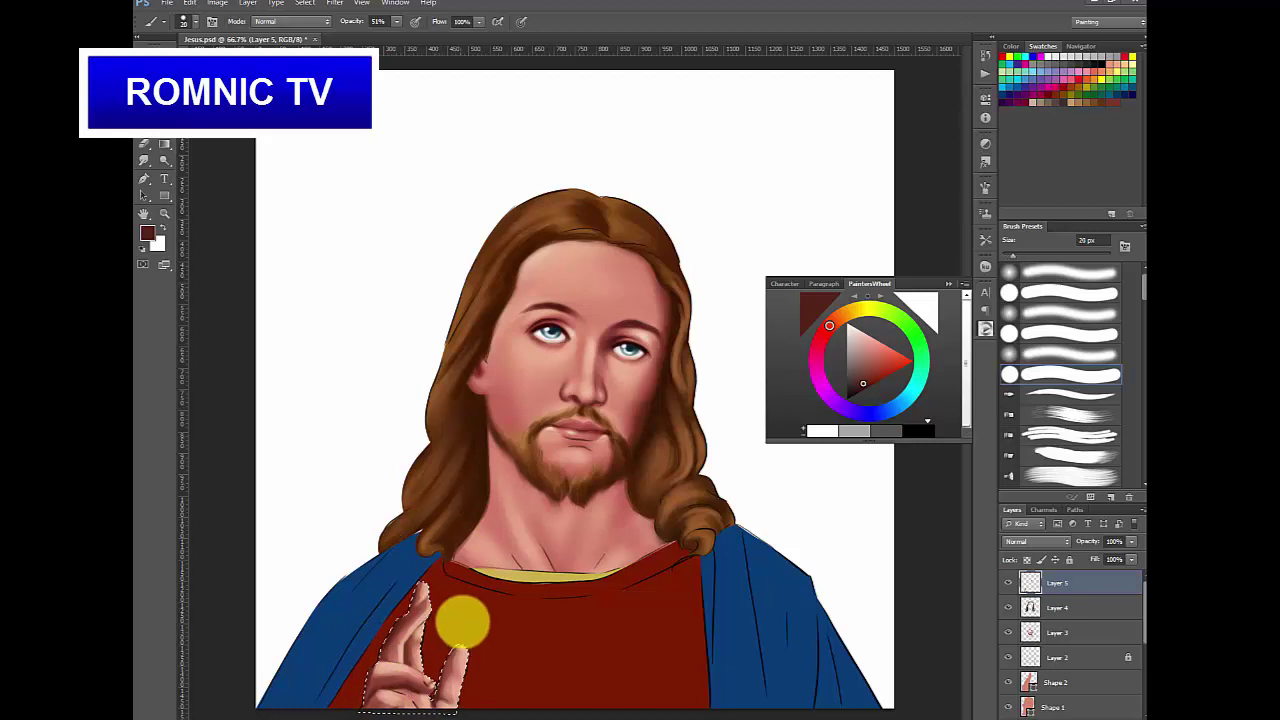
key(bracketright)
- Clean up the outline of the hand with sampled robe red, using a hard brush reduced from 10 to 8 px
key(l)
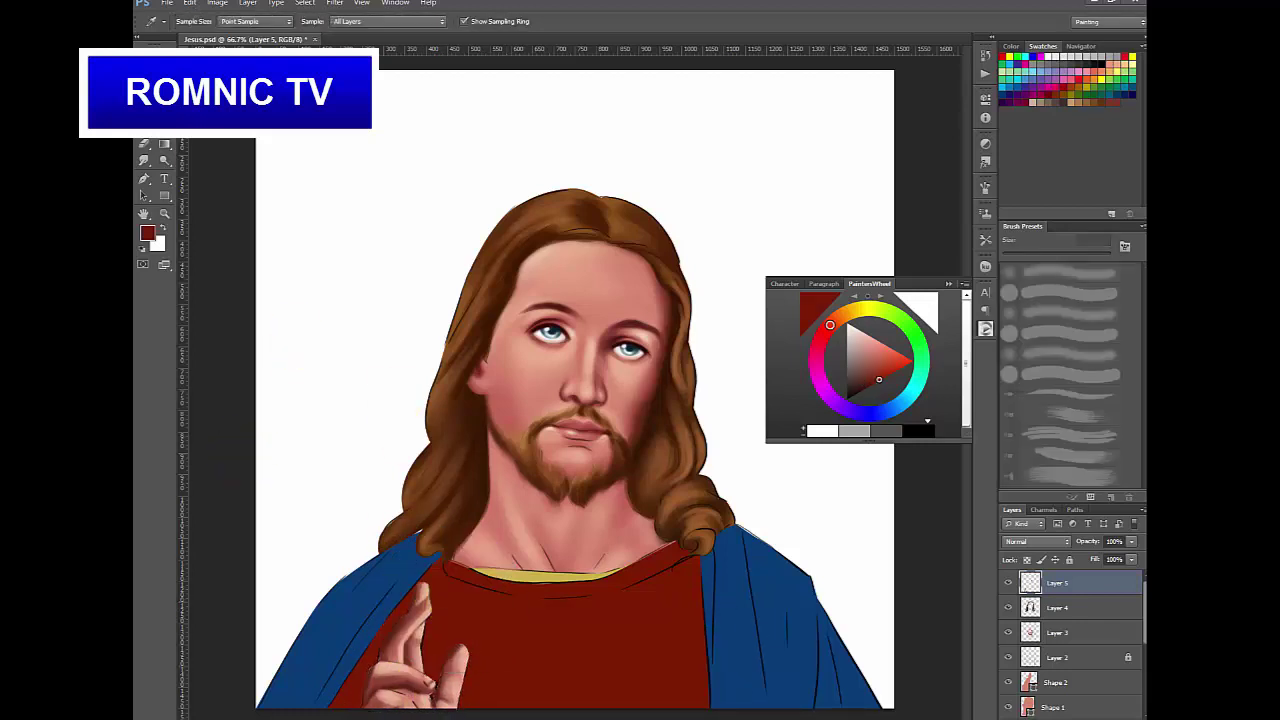
key(b)
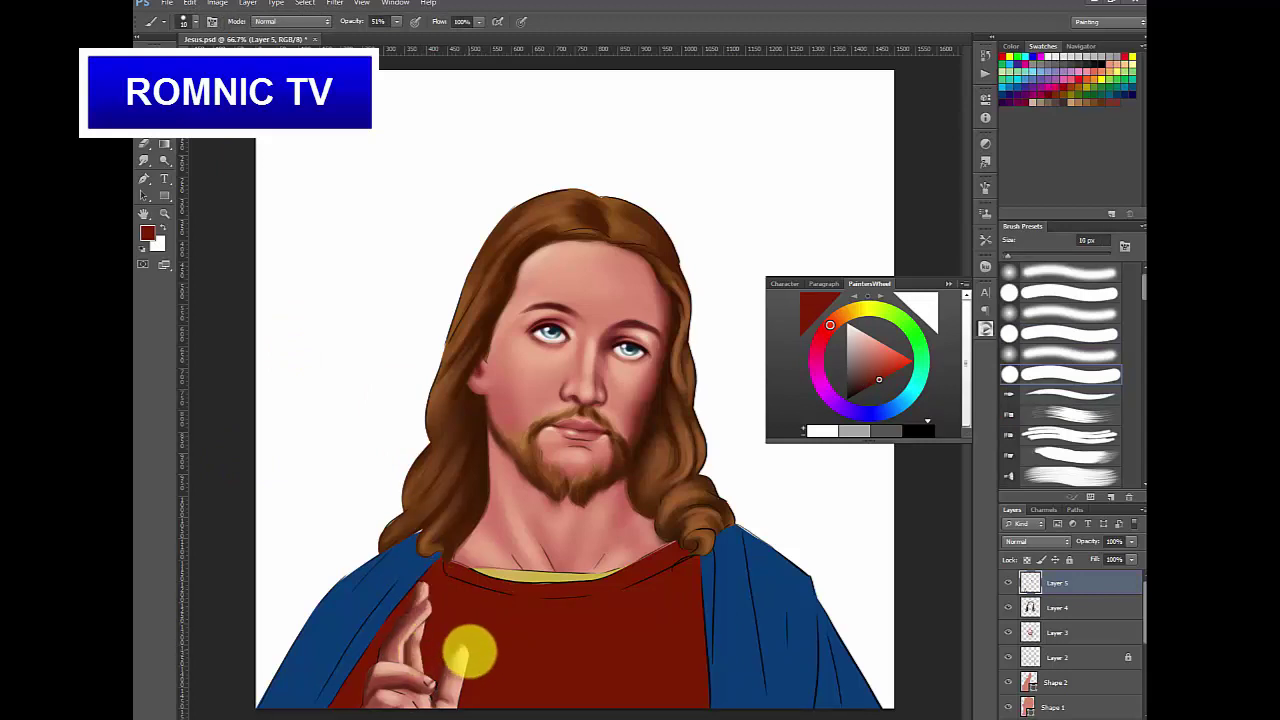
key(bracketleft)
key(bracketleft)
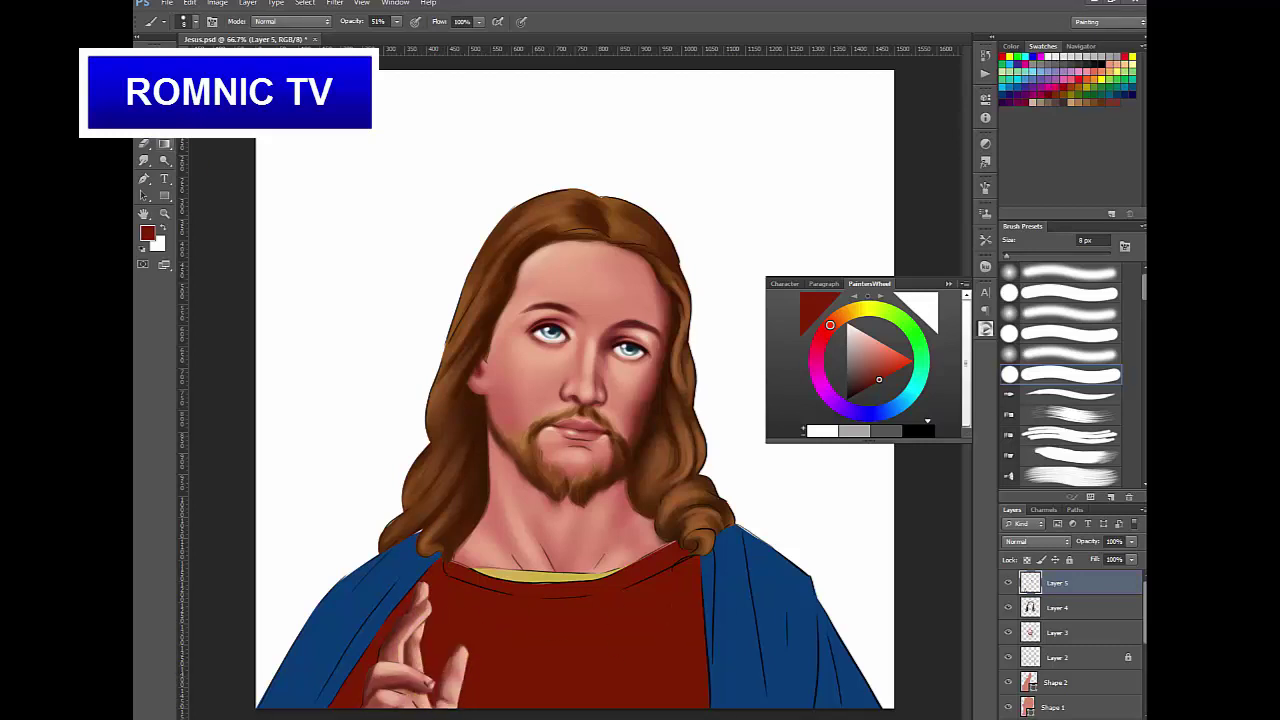
- Shade the separate finger beside the palm in sampled dark red, using a 15 to 20 px hard brush
alt+click(443, 668)
key(bracketright)
key(bracketright)
key(bracketright)
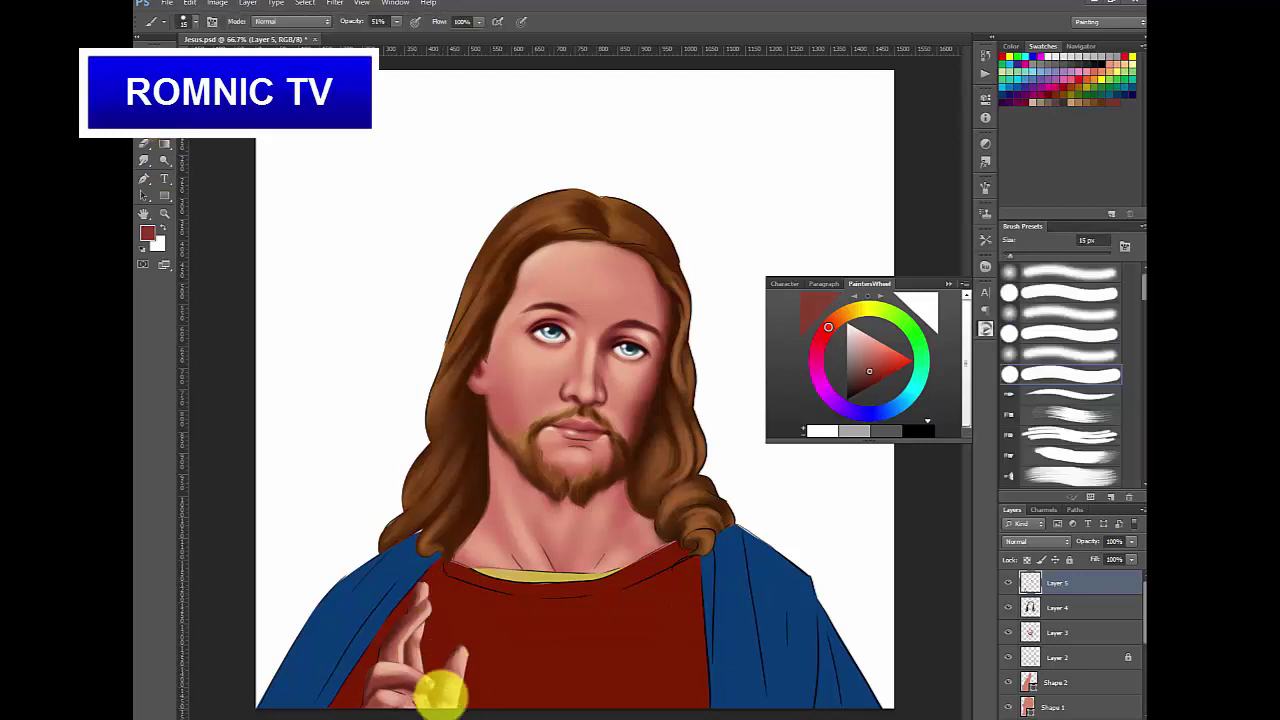
key(bracketright)
- Lighten the hand with peach sampled from the separate finger, using a 15 to 30 px hard brush at 51% opacity
alt+click(451, 671)
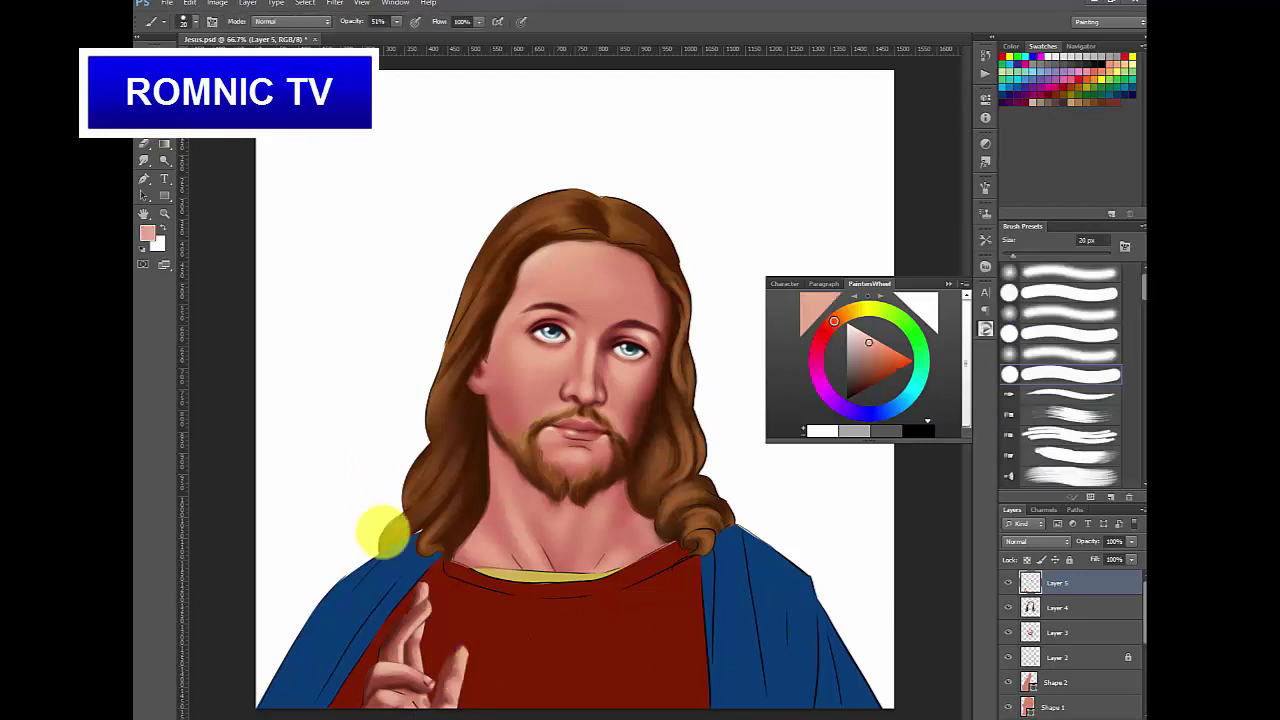
key(bracketleft)
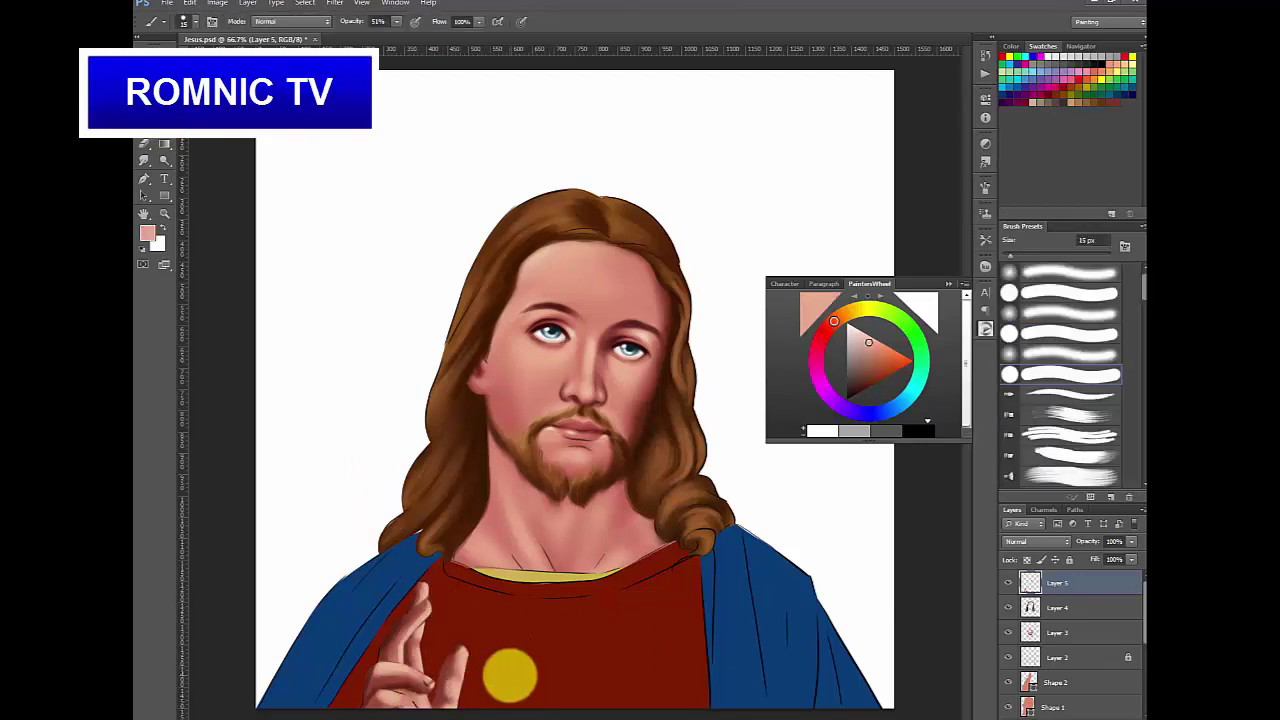
key(bracketright)
key(bracketright)
key(bracketright)
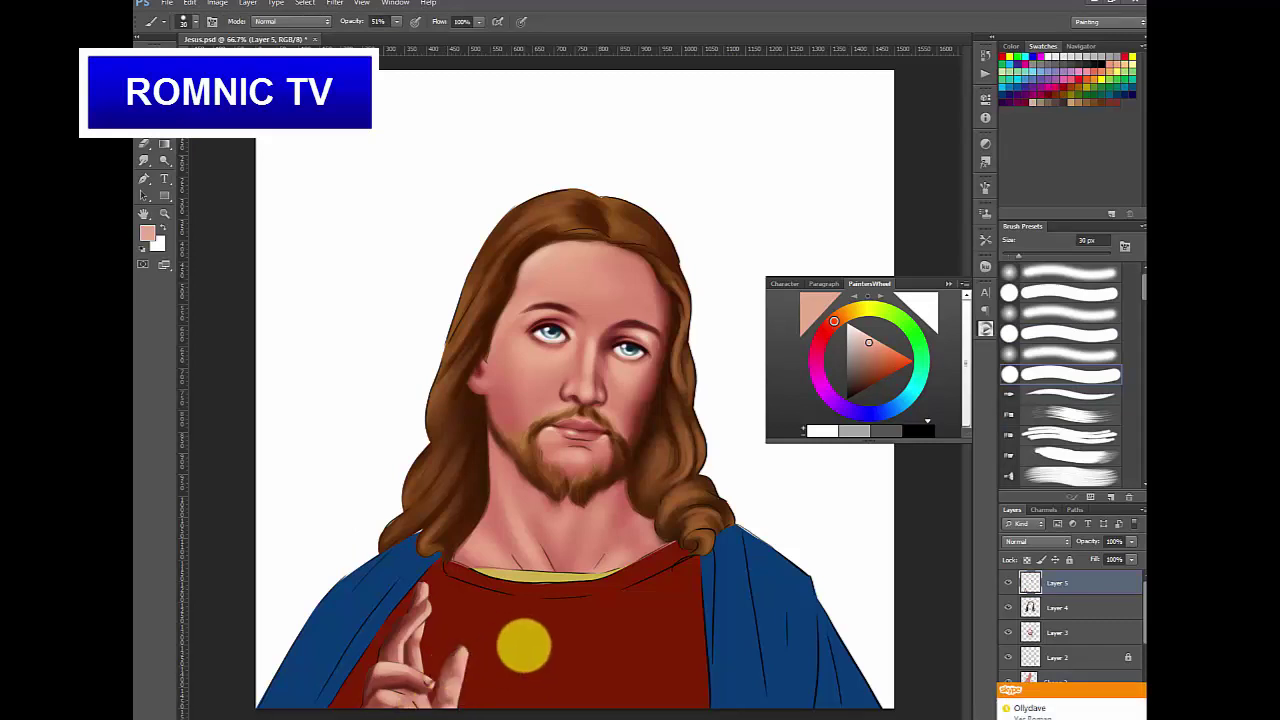
- Retouch the dark edges of the hand in sampled dark maroon with a 10 to 15 px hard brush, and save the document
click(164, 93)
click(387, 636)
click(164, 111)
key(bracketleft)
key(bracketleft)
key(bracketleft)
key(bracketleft)
key(bracketleft)
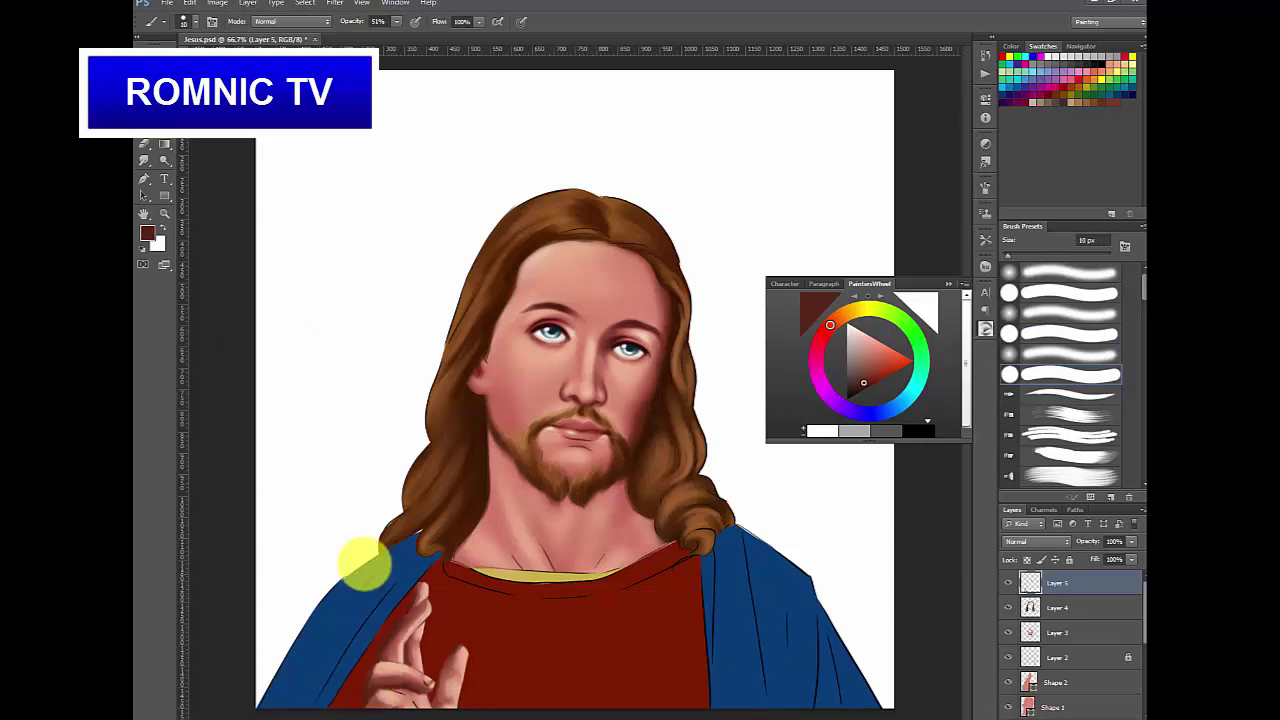
key(bracketright)
key(bracketright)
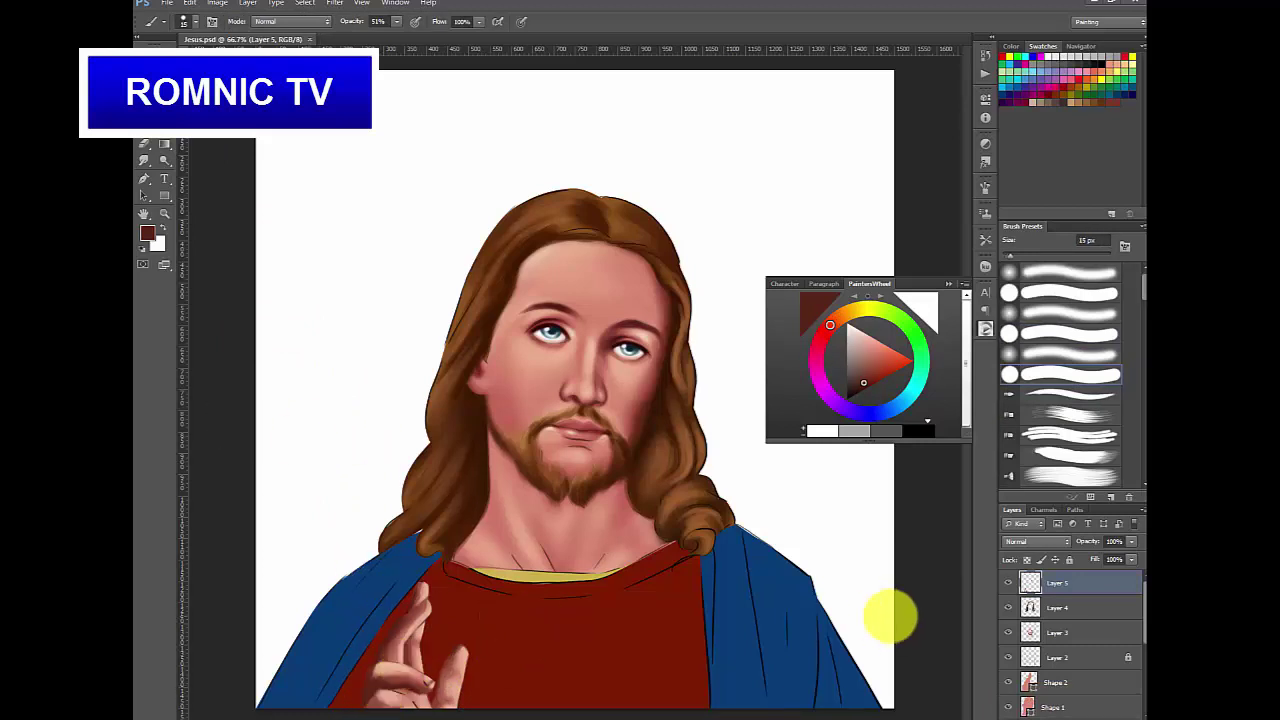
- On a new top layer, load the mantle outline as a selection and highlight its folds in light blue with a 20 to 70 px soft brush
drag(1141, 606, 1141, 669)
ctrl+click(1028, 658)
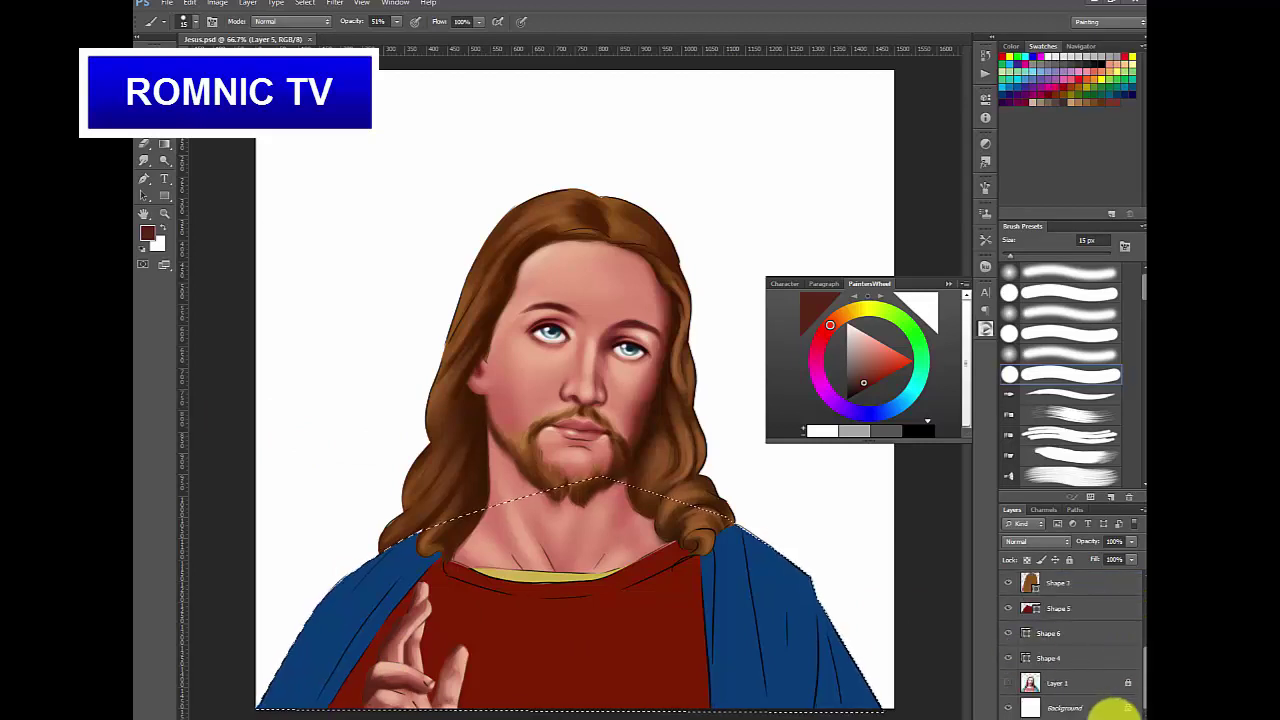
click(1114, 717)
click(164, 90)
click(350, 605)
click(164, 109)
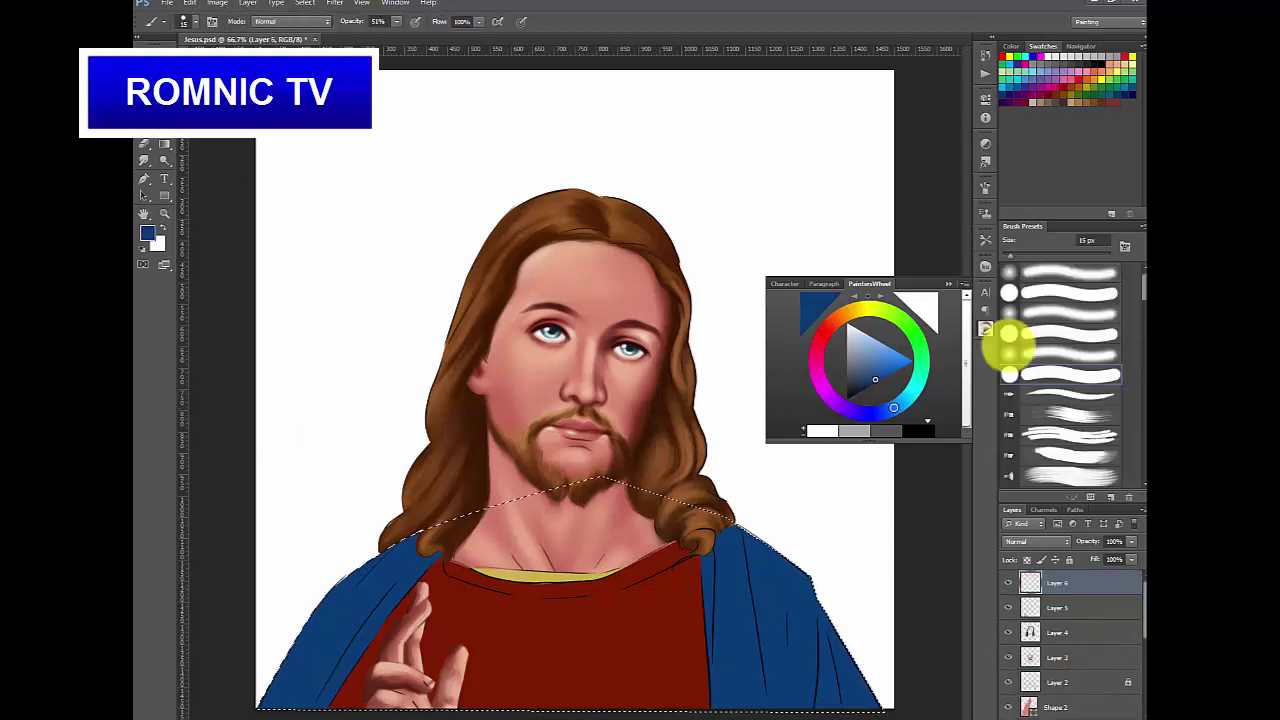
click(1009, 350)
click(877, 357)
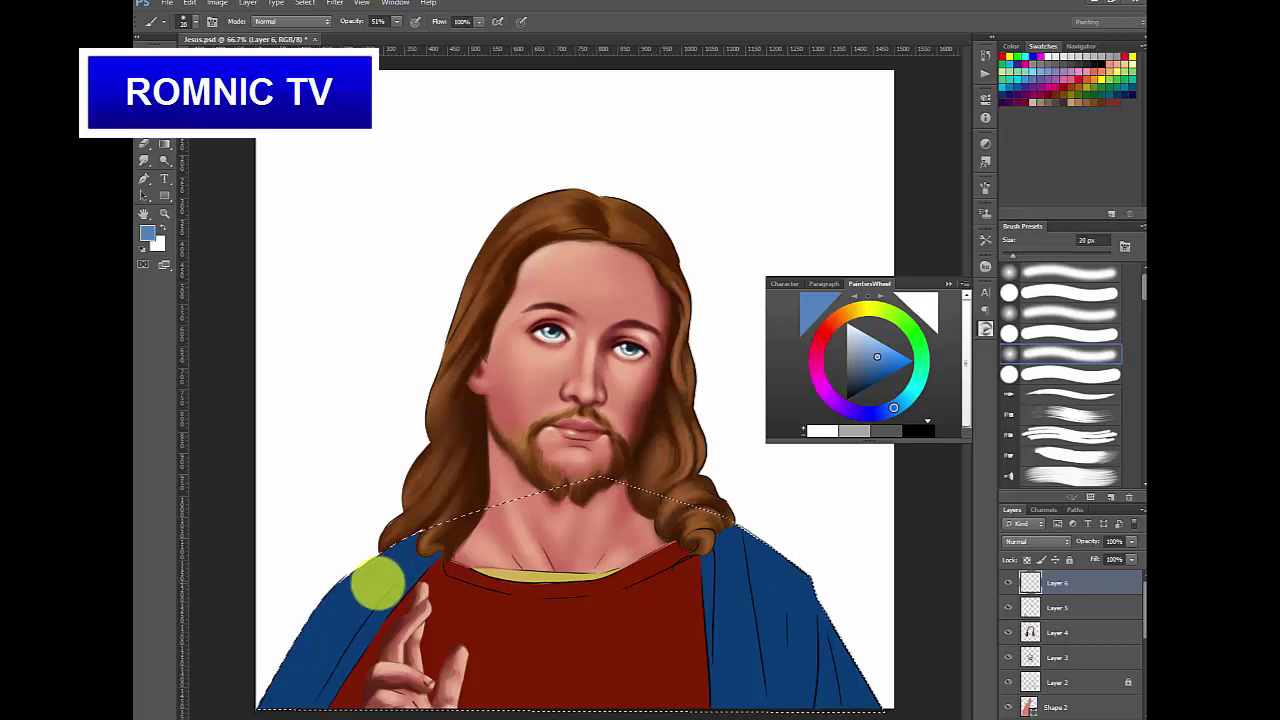
drag(380, 612, 420, 560)
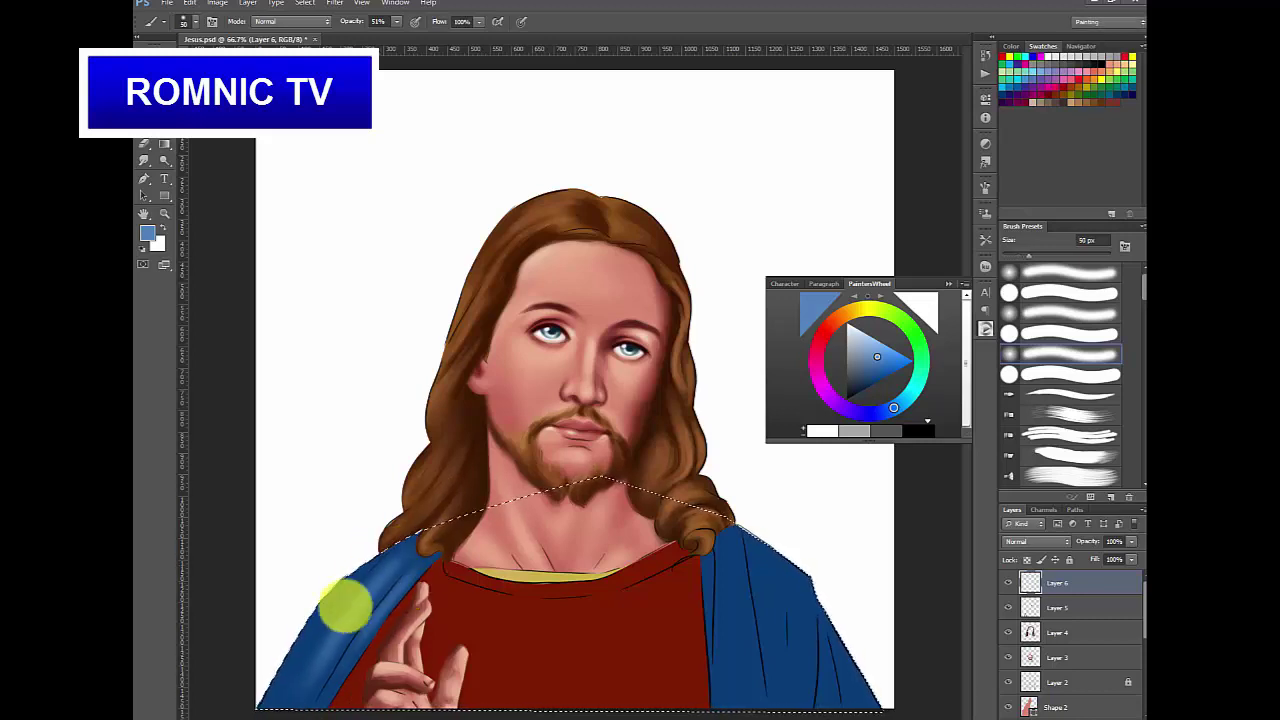
key(bracketleft)
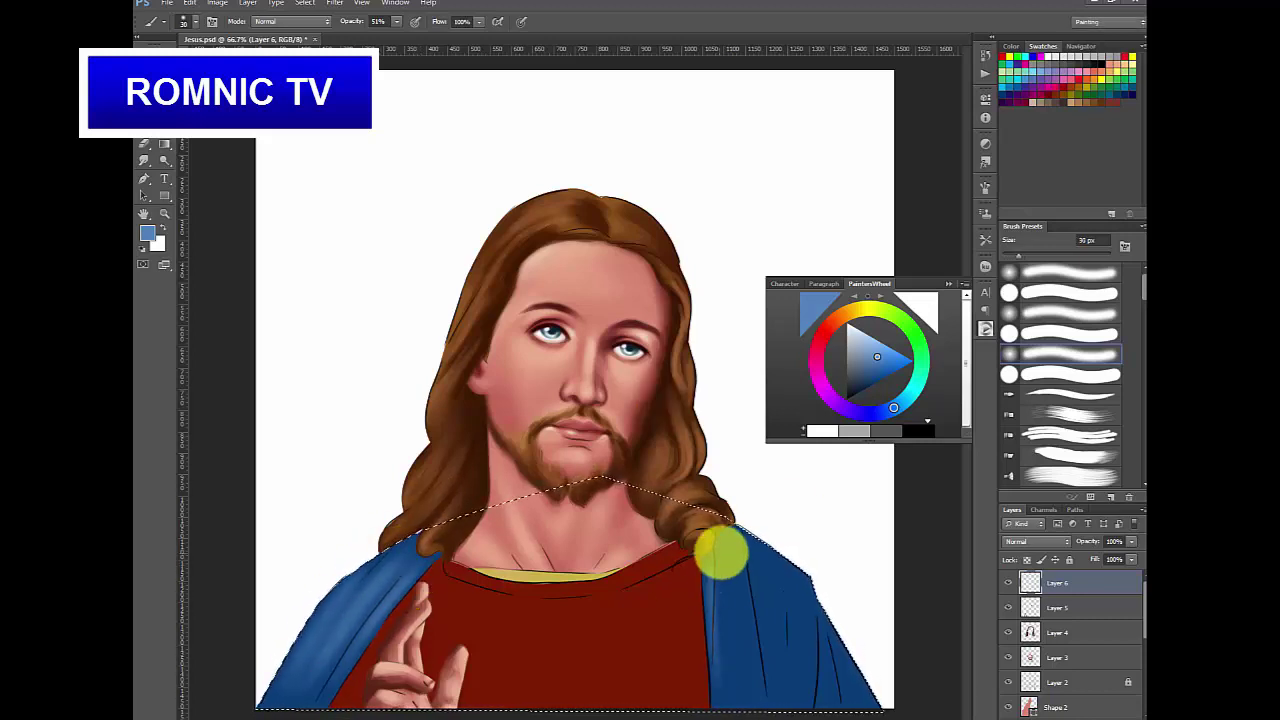
key(ctrl+d)
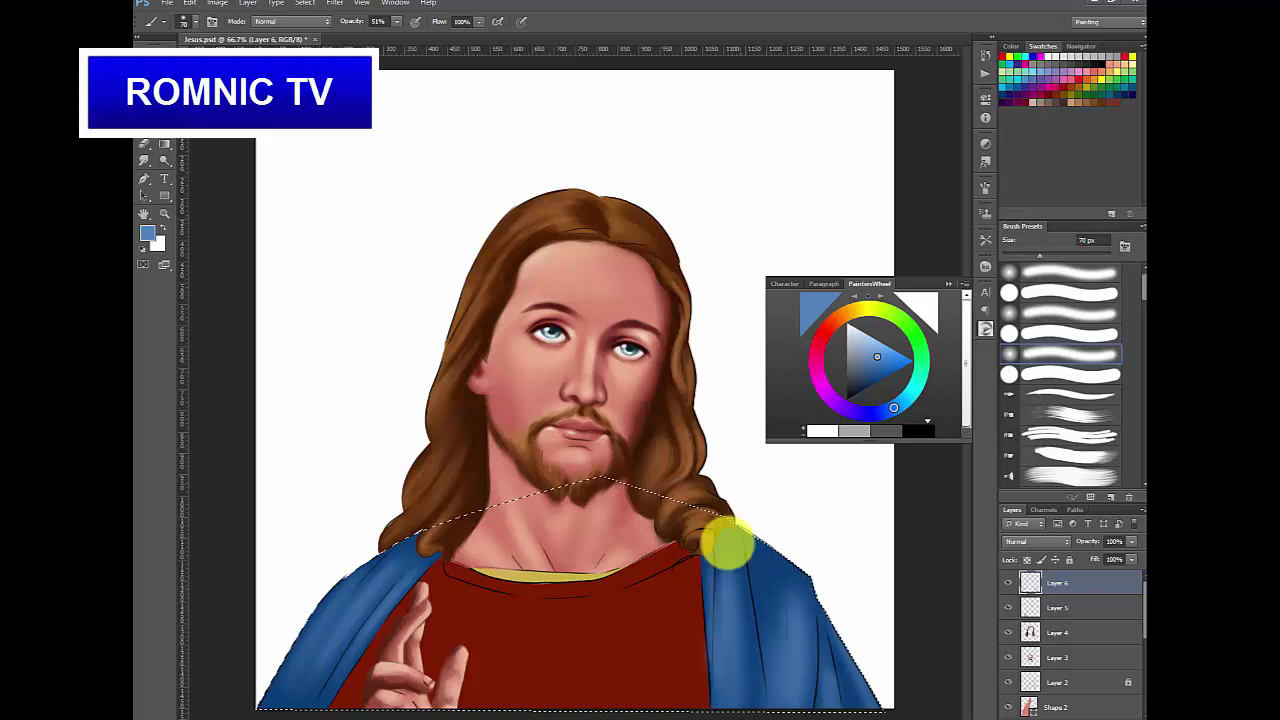
- Touch up the raised fingers in peach sampled from the hand, using a 10 px hard brush
click(1078, 370)
key(ctrl+shift+d)
key(bracketleft)
key(bracketleft)
key(bracketleft)
key(bracketleft)
click(164, 92)
click(411, 618)
click(164, 109)
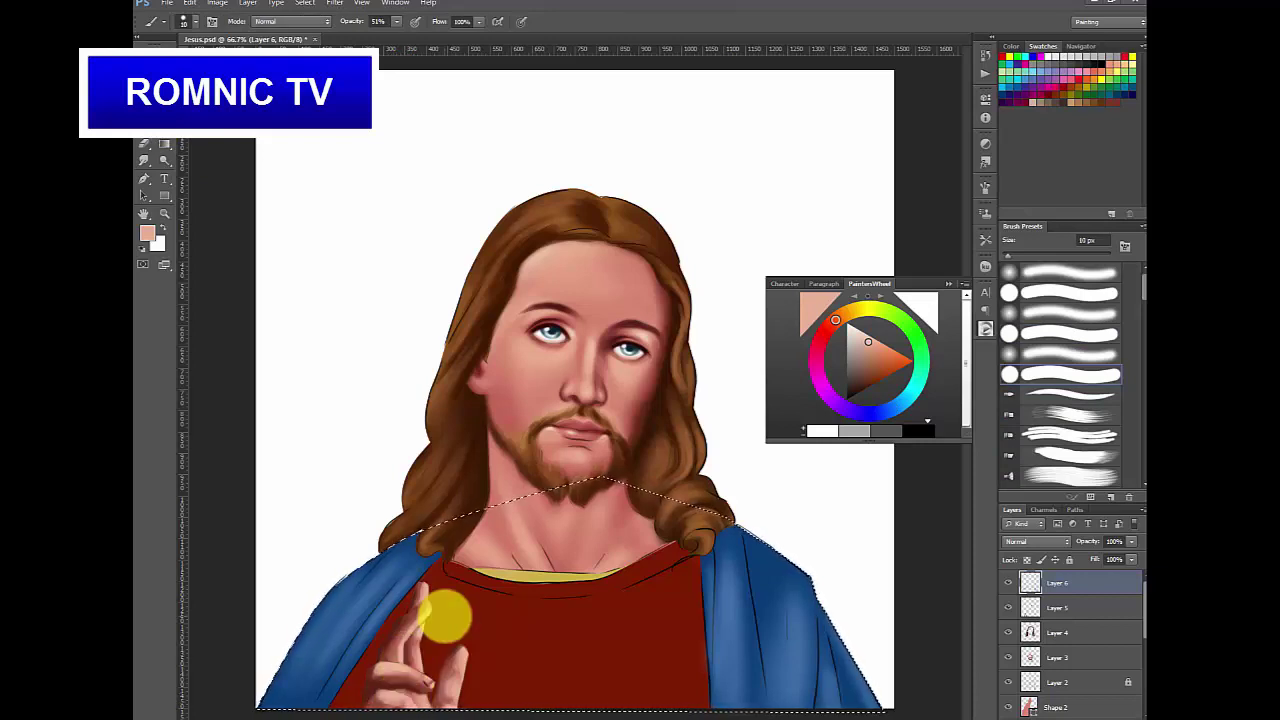
- On a new layer above the robe shape, select the robe outline and shade it in dark red with a 90 to 125 px soft brush
scroll(1100, 640, down, 5)
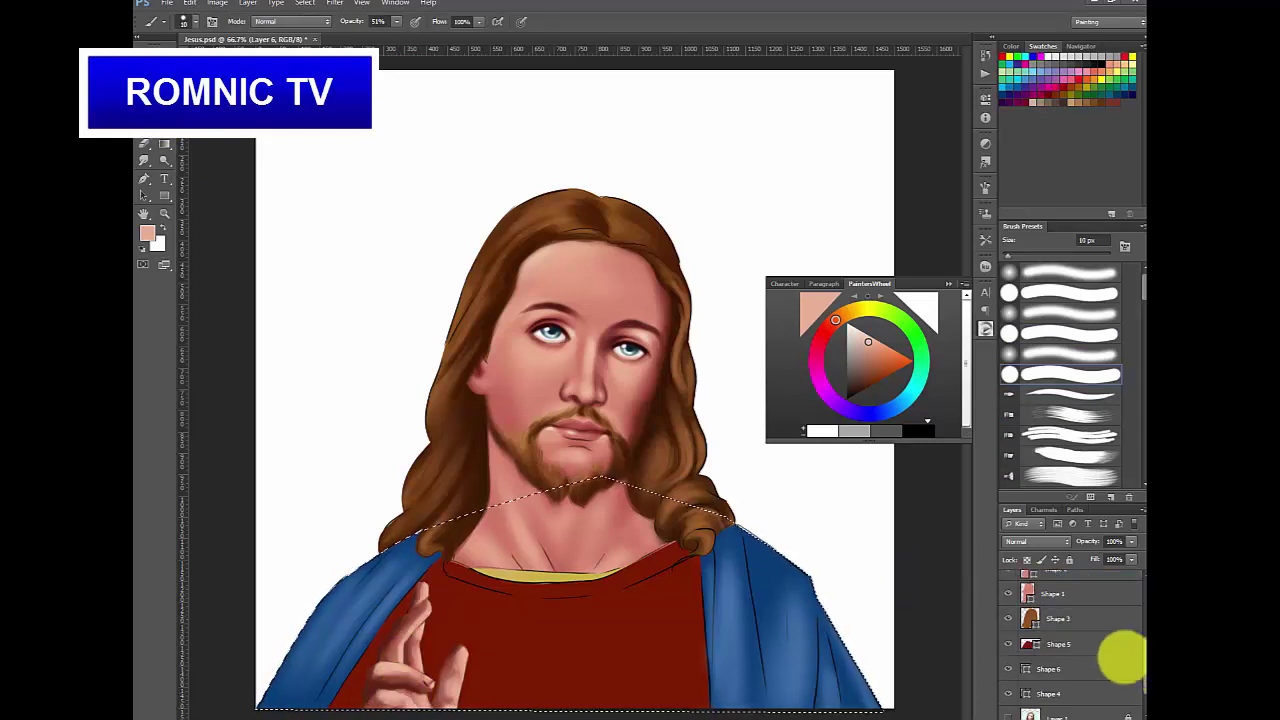
click(1055, 645)
key(ctrl+shift+alt+n)
alt+click(566, 569)
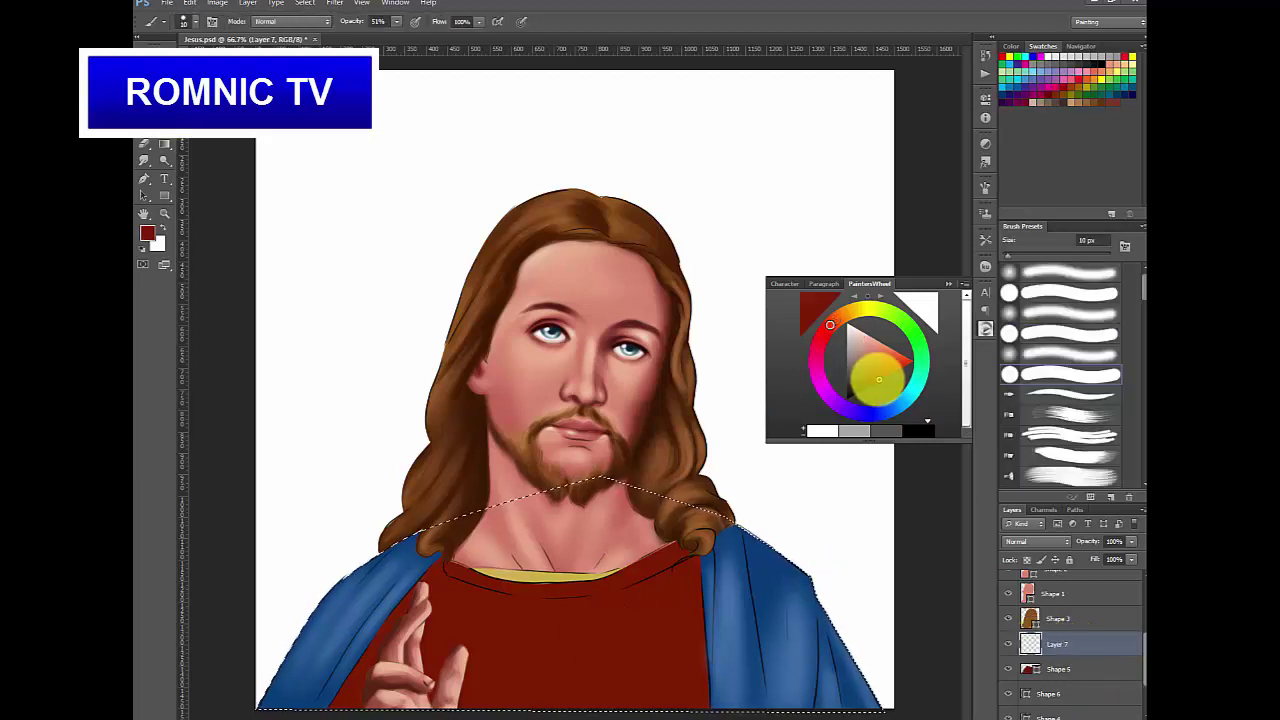
click(1069, 353)
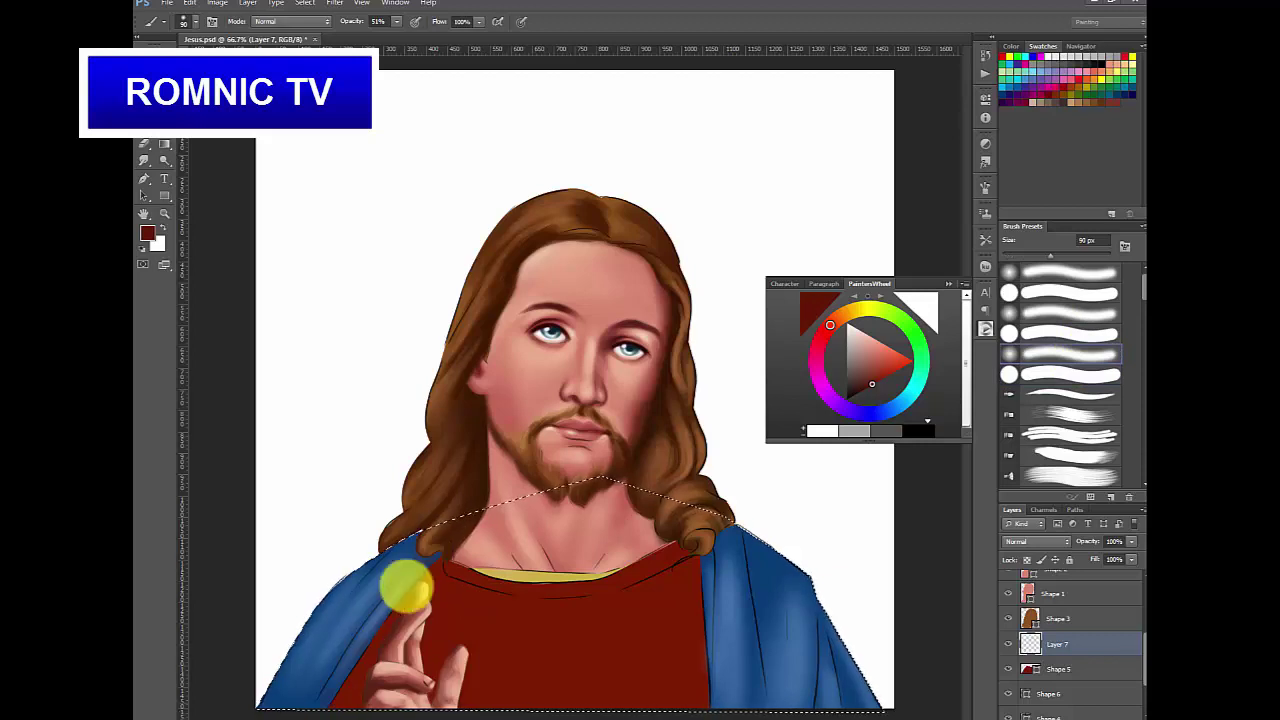
ctrl+click(1027, 668)
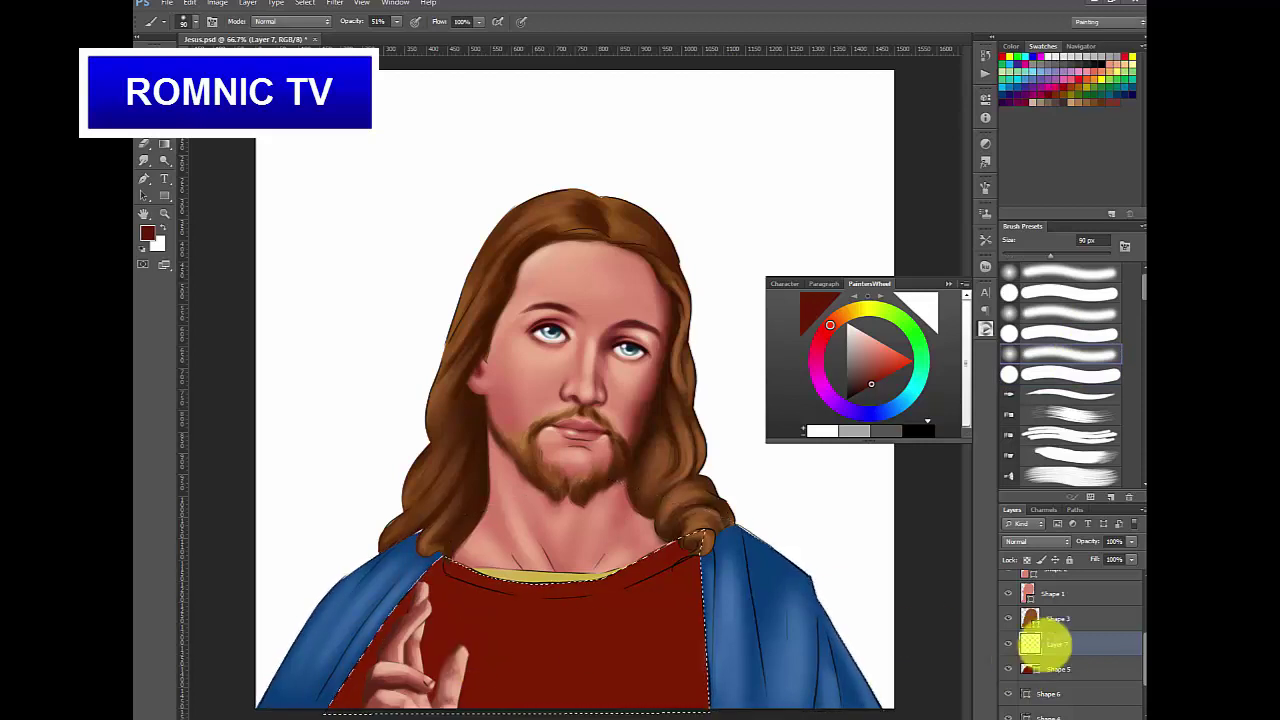
key(bracketright)
key(bracketright)
- Paint glowing rays fanning up from the bottom centre of the robe in light orange-brown with a 25 px soft brush
click(843, 318)
mouse_move(848, 314)
mouse_down()
mouse_move(888, 353)
mouse_move(892, 329)
mouse_move(882, 357)
mouse_move(842, 316)
mouse_up()
click(846, 314)
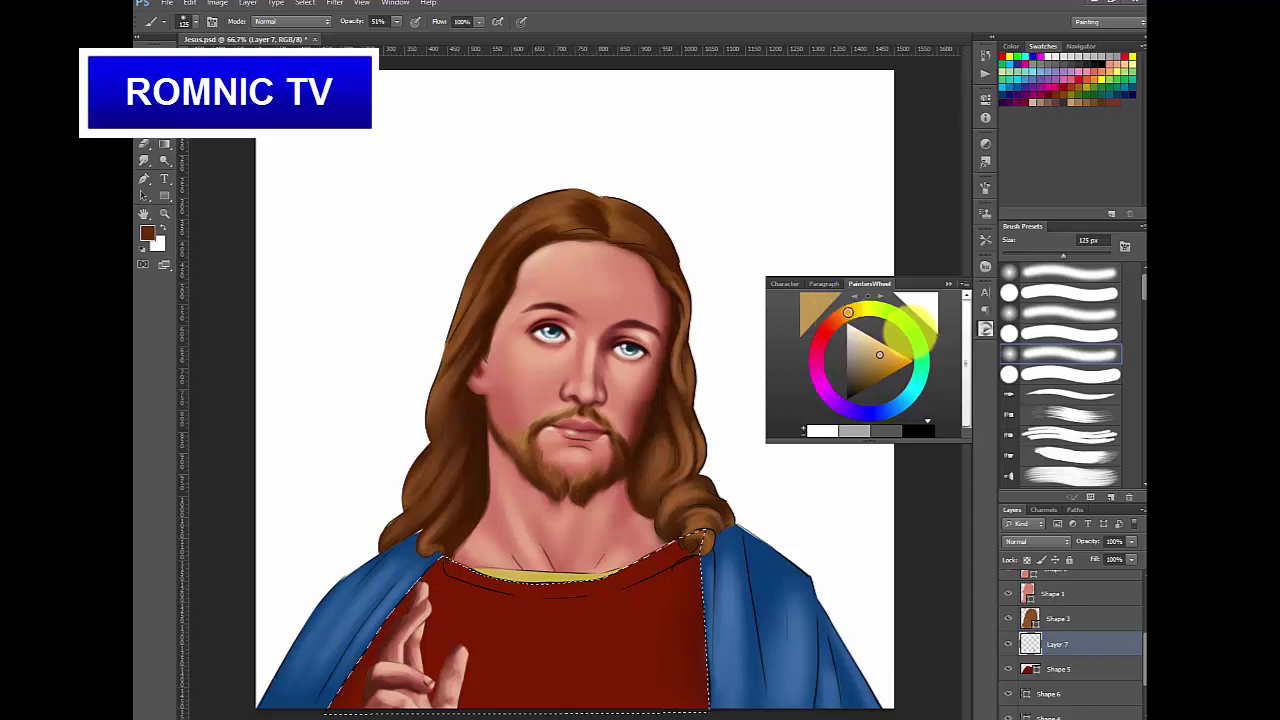
key(ctrl+d)
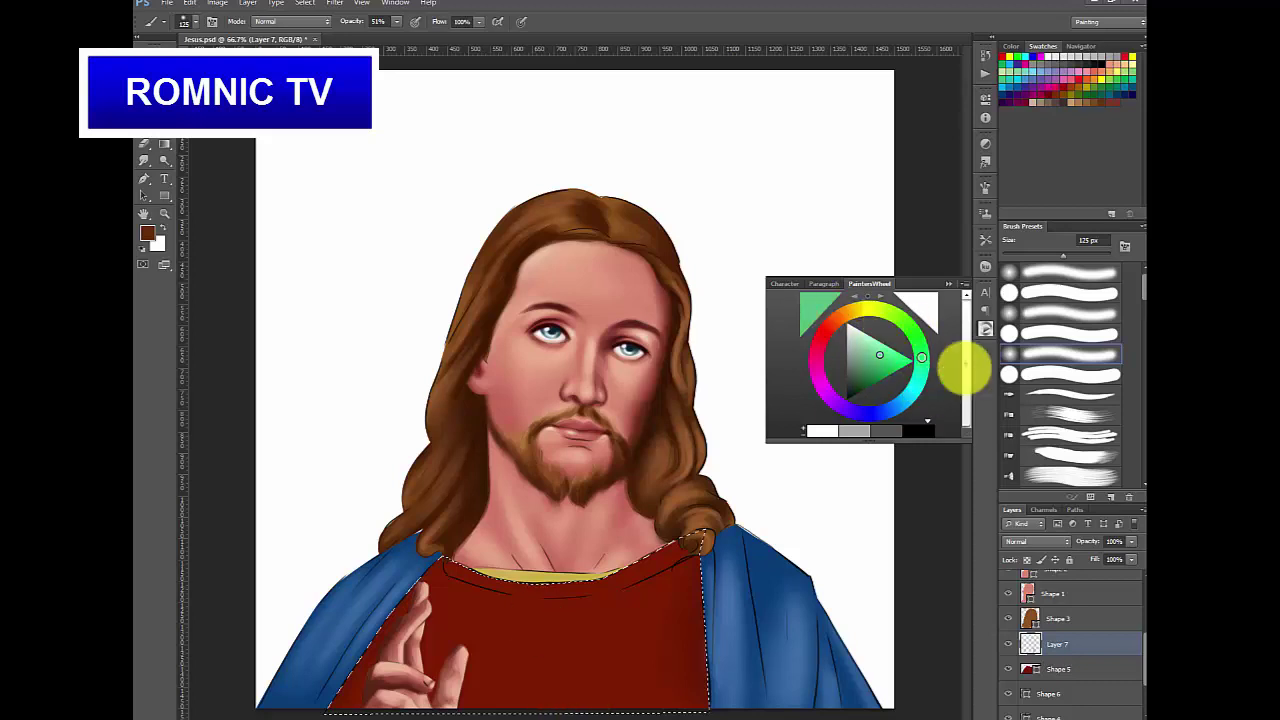
click(884, 360)
click(882, 354)
key(ctrl+shift+d)
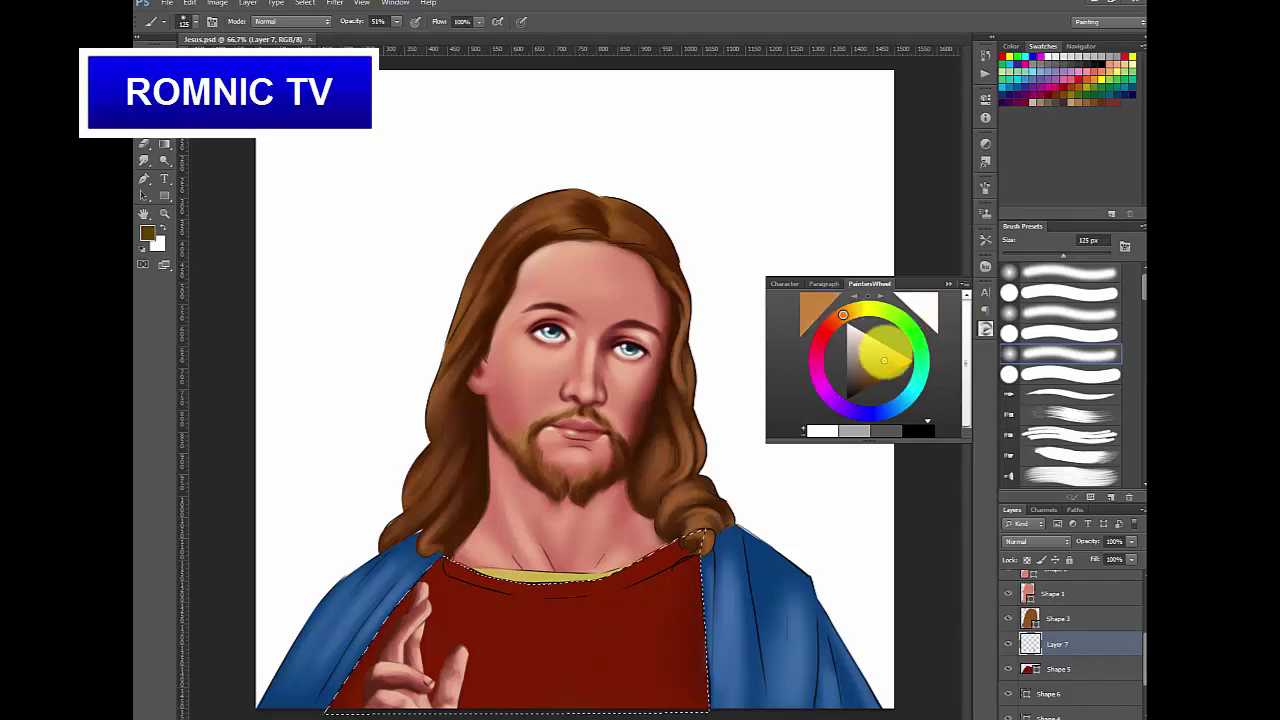
key(bracketleft)
key(bracketleft)
key(bracketleft)
key(bracketleft)
key(bracketleft)
key(bracketleft)
key(bracketleft)
key(bracketleft)
key(bracketleft)
key(bracketleft)
key(bracketleft)
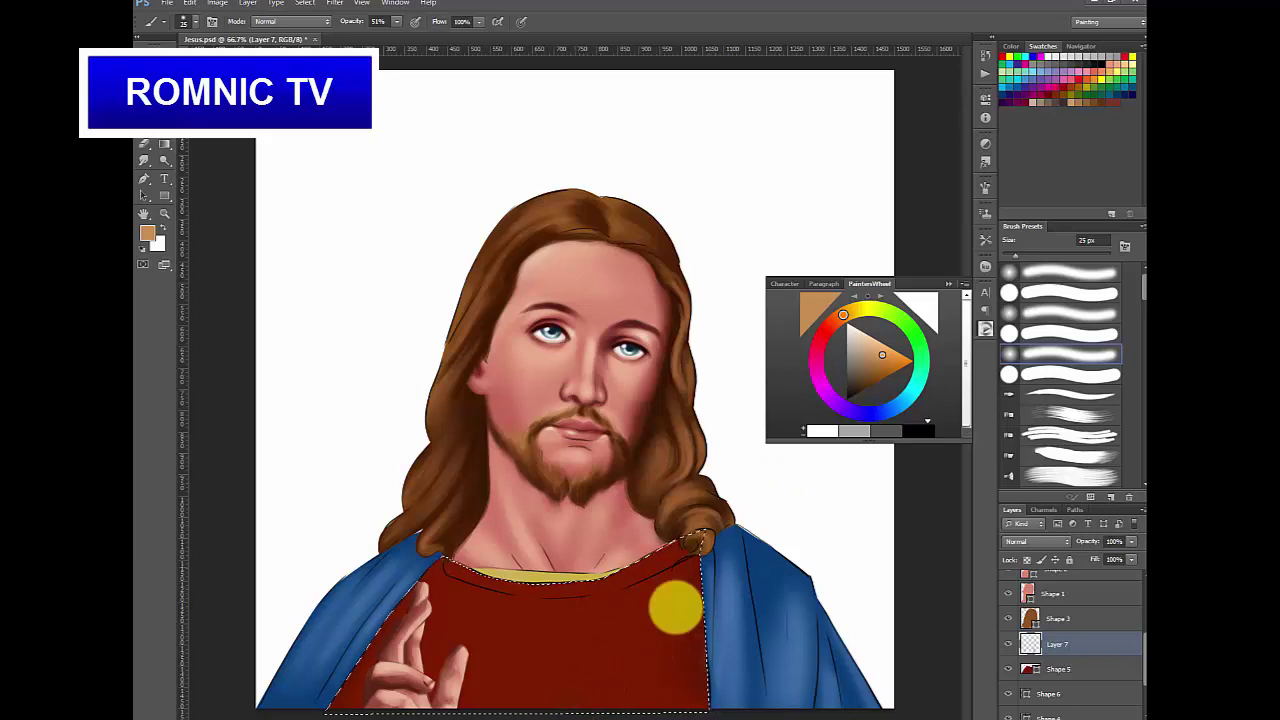
drag(675, 607, 625, 675)
drag(587, 612, 572, 692)
mouse_move(547, 612)
mouse_down()
mouse_move(555, 692)
mouse_move(536, 698)
mouse_up()
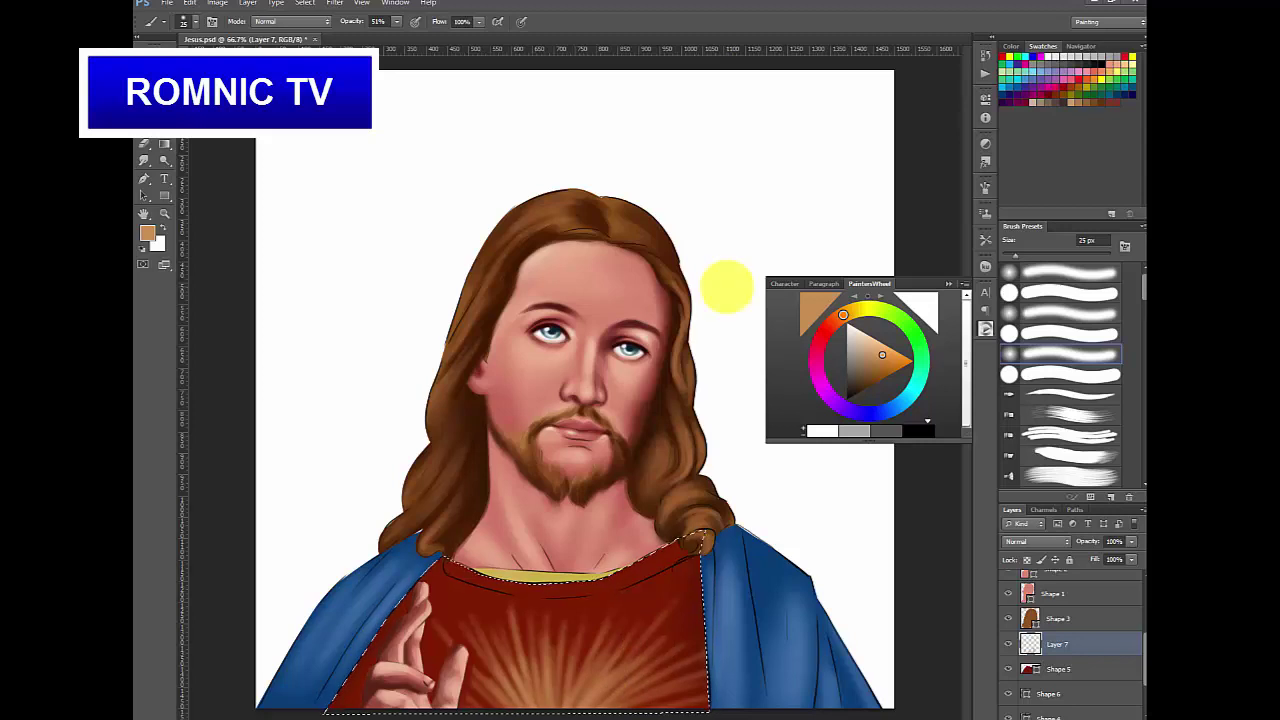
- Shade the robe's collar in dark red and highlight its band in orange-brown, using the 25 px soft brush
alt+click(360, 666)
click(868, 386)
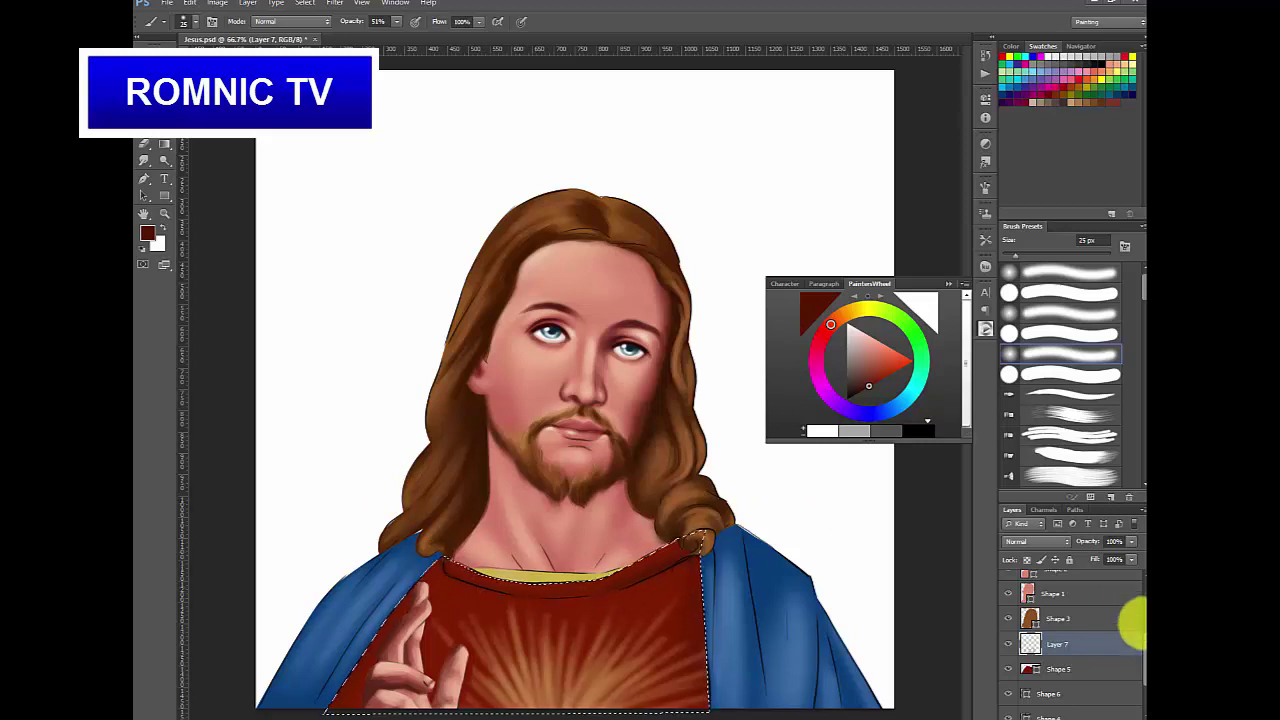
mouse_move(846, 302)
mouse_down()
mouse_move(849, 286)
mouse_move(843, 317)
mouse_up()
drag(869, 359, 876, 356)
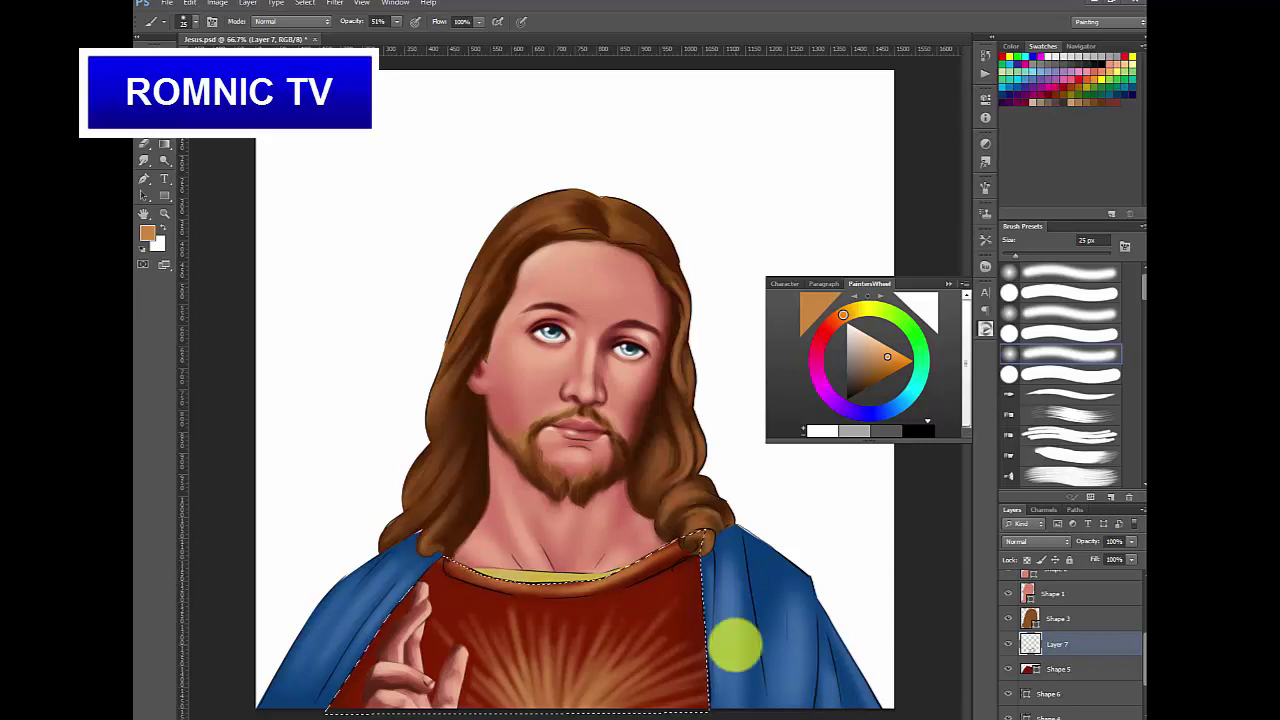
- On a new top layer, select the neckline shape and highlight the yellow inner collar in pale cream with a 10 px soft brush
scroll(1118, 650, down, 1)
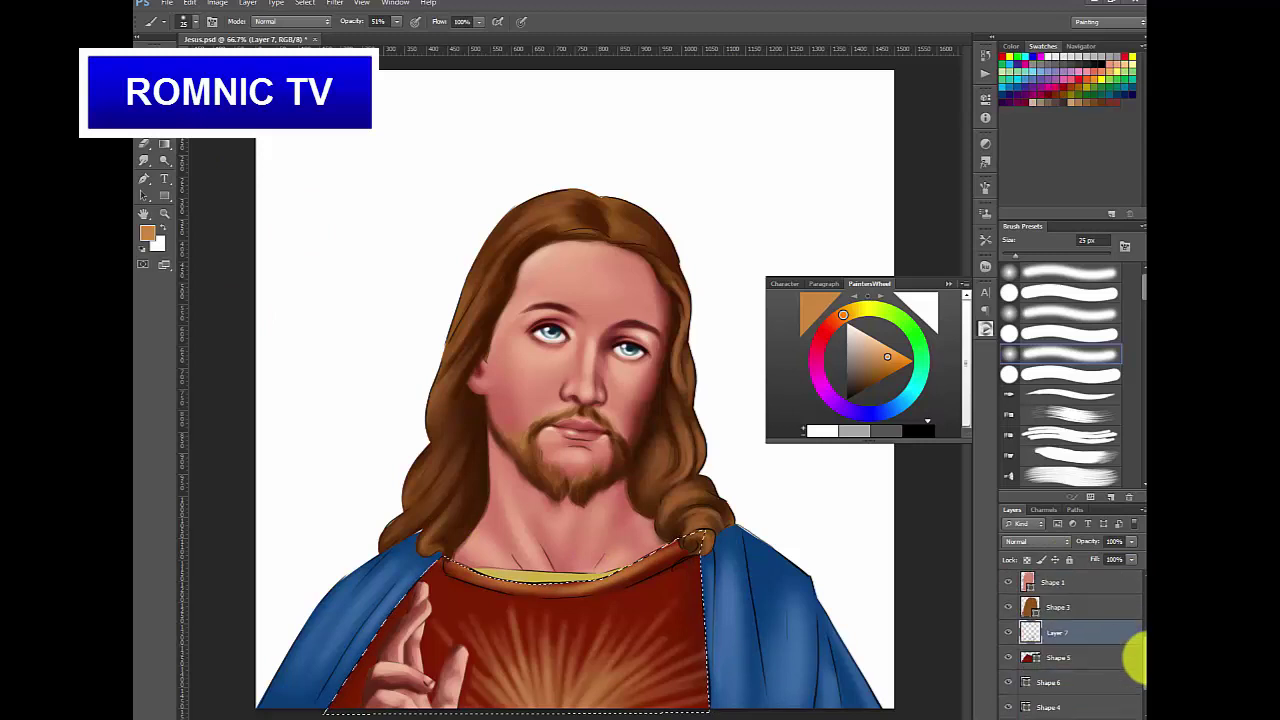
ctrl+click(1026, 682)
drag(874, 319, 861, 331)
click(852, 311)
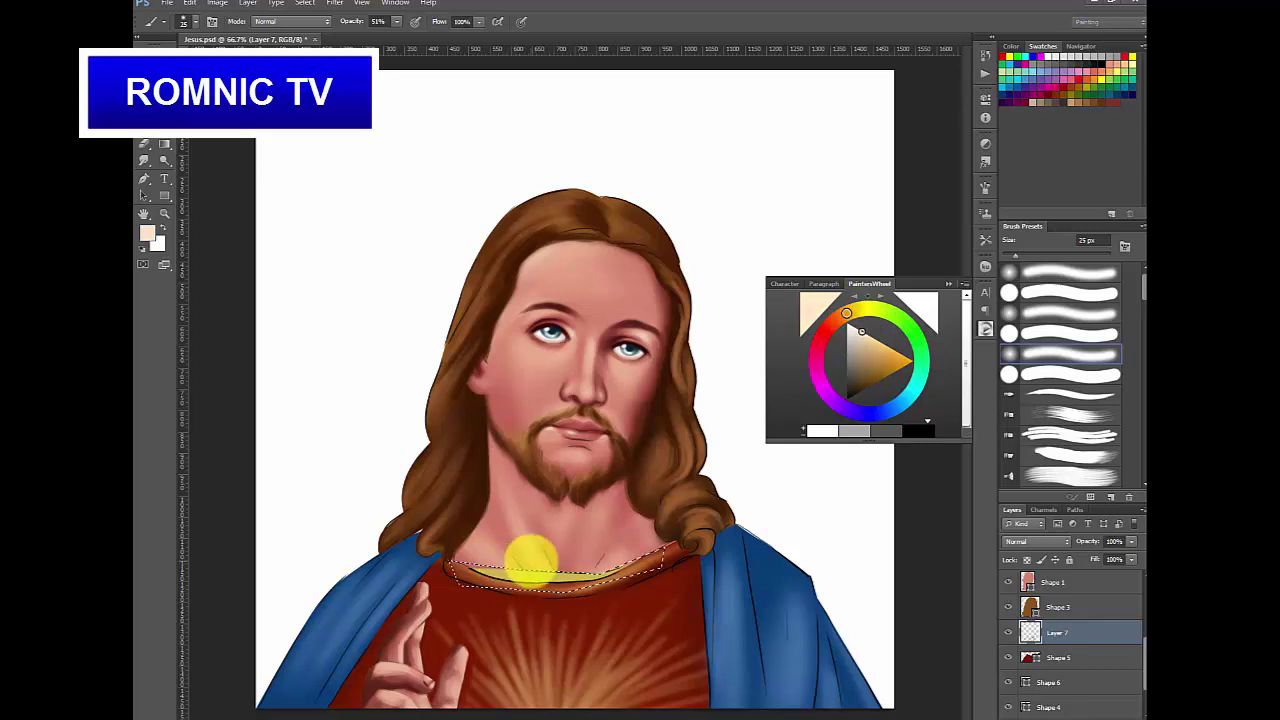
scroll(1137, 651, down, 3)
click(1077, 583)
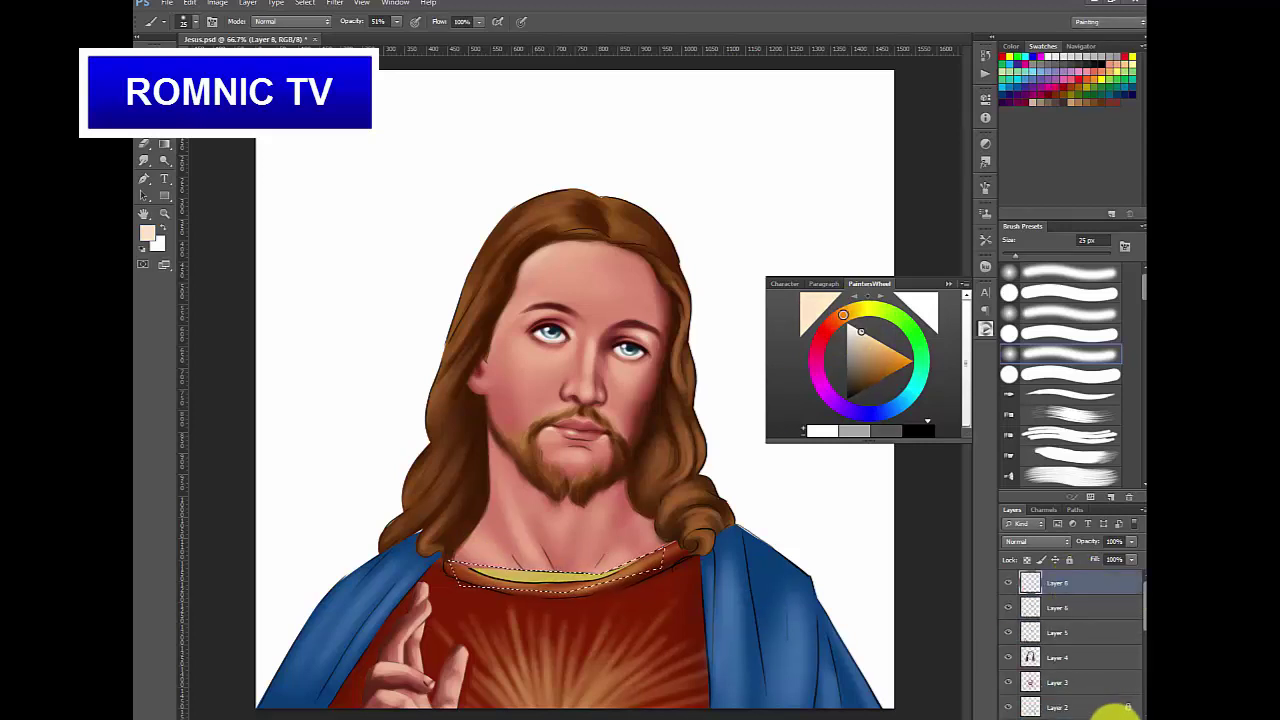
key(bracketleft)
key(bracketleft)
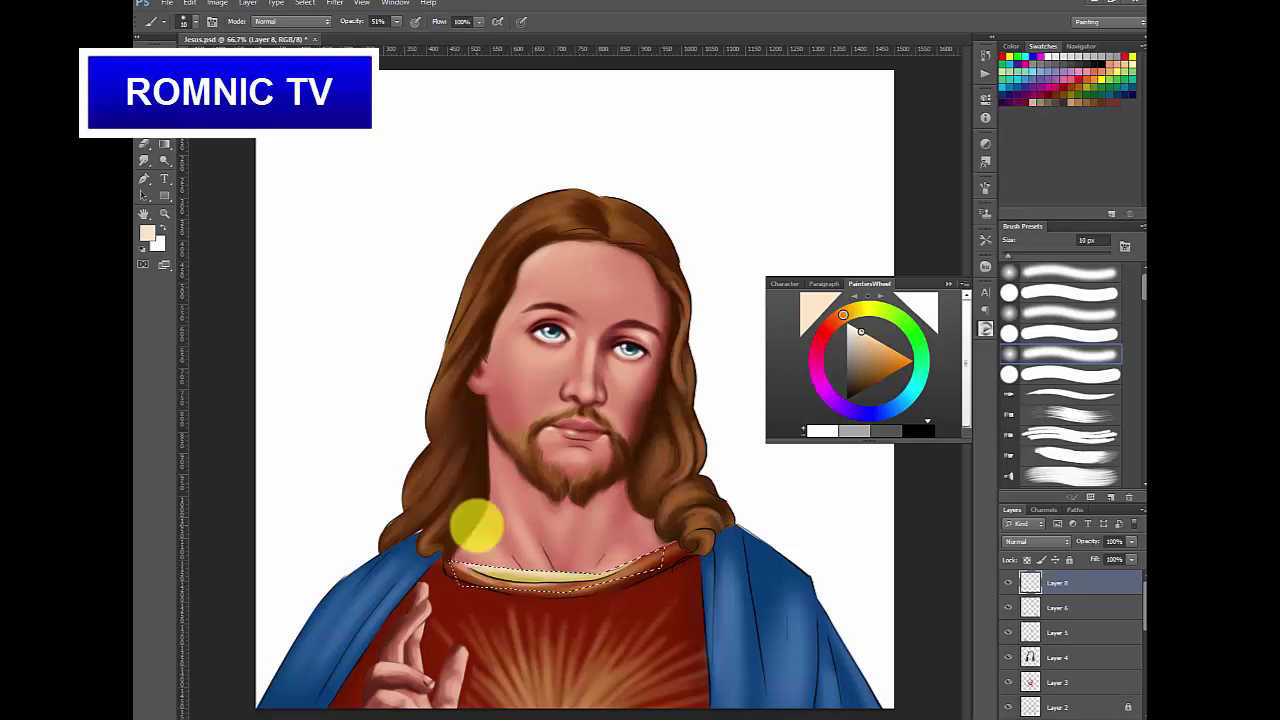
- Clear the neckline selection and collapse the colour wheel
click(144, 74)
click(424, 365)
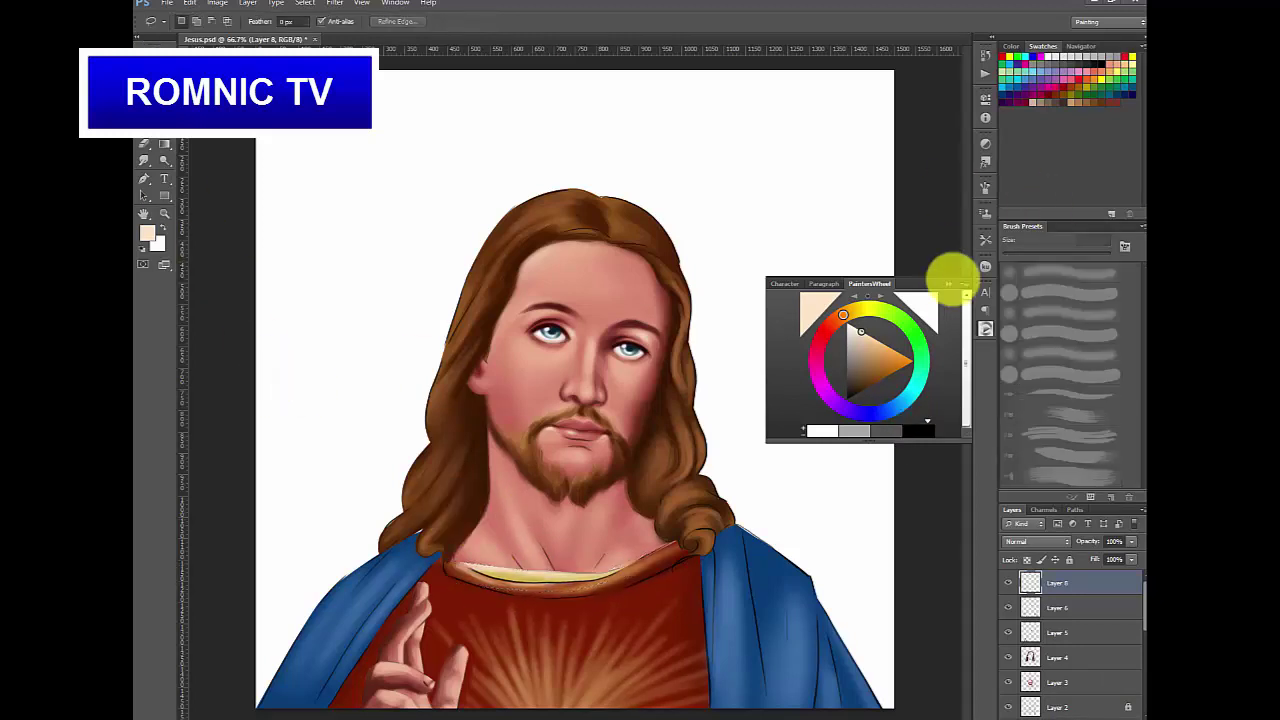
click(948, 283)
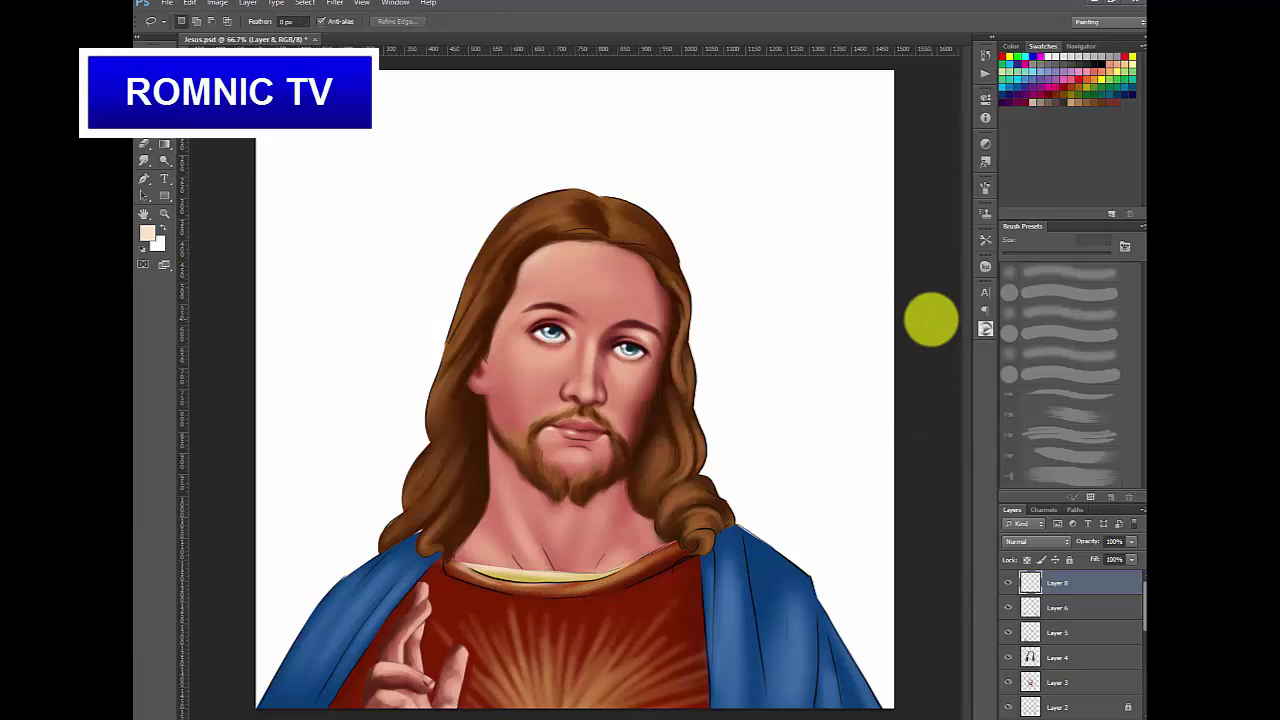